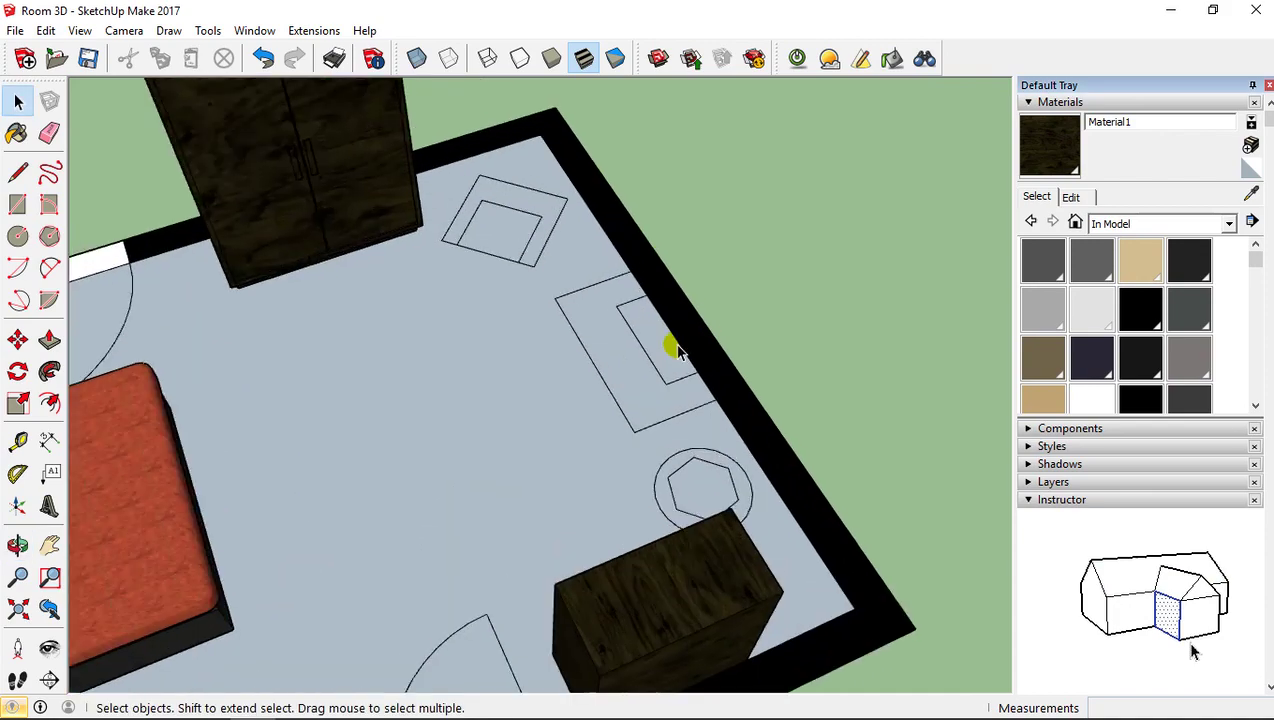
middle_drag(620, 364, 650, 345)
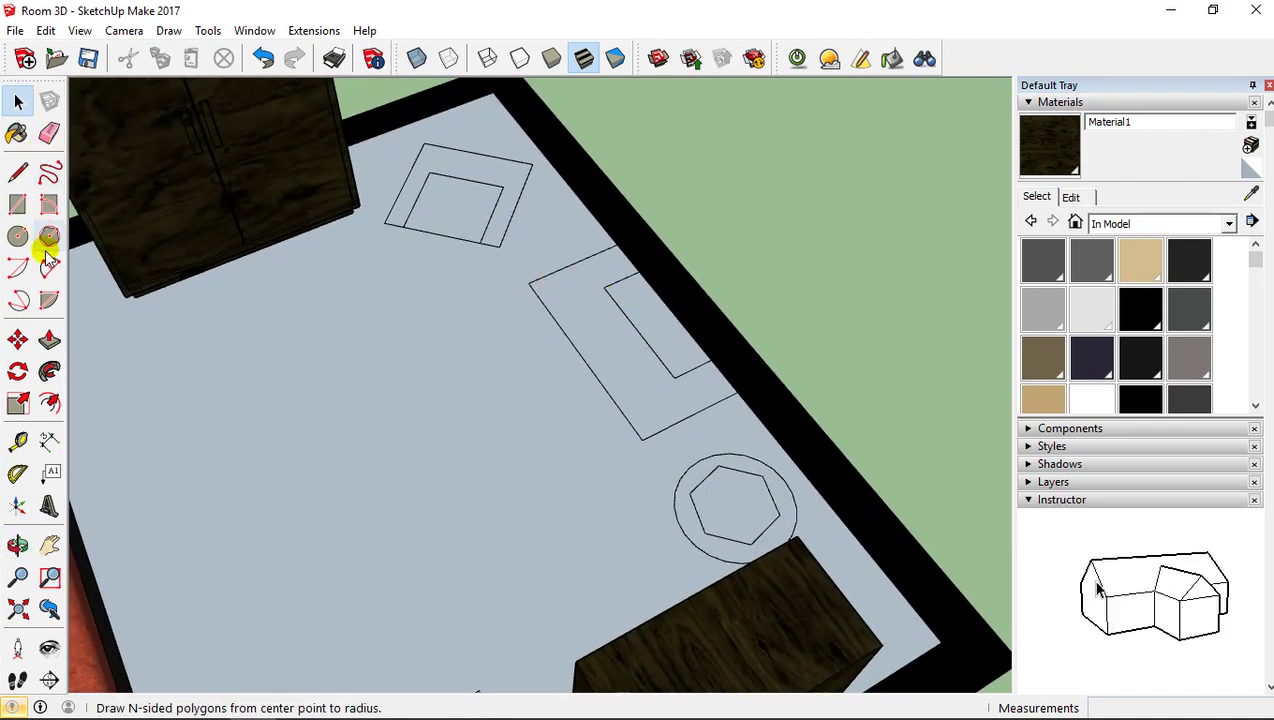
click(418, 383)
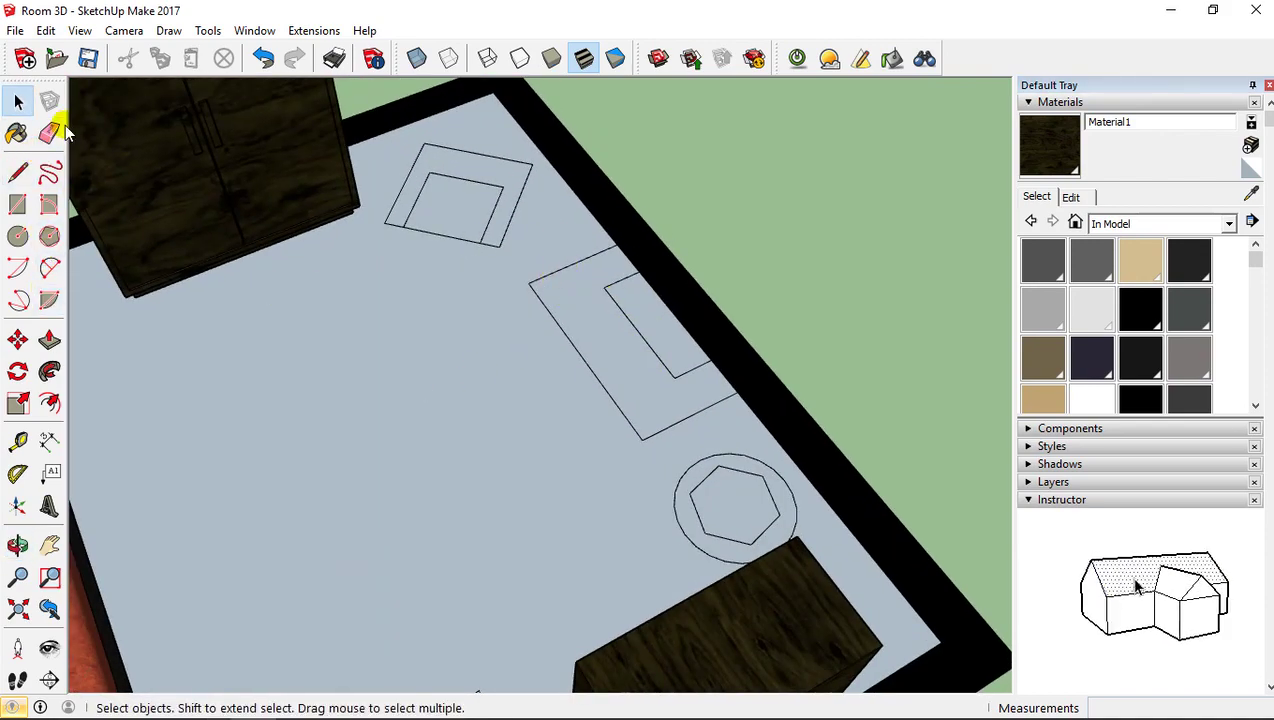
click(17, 441)
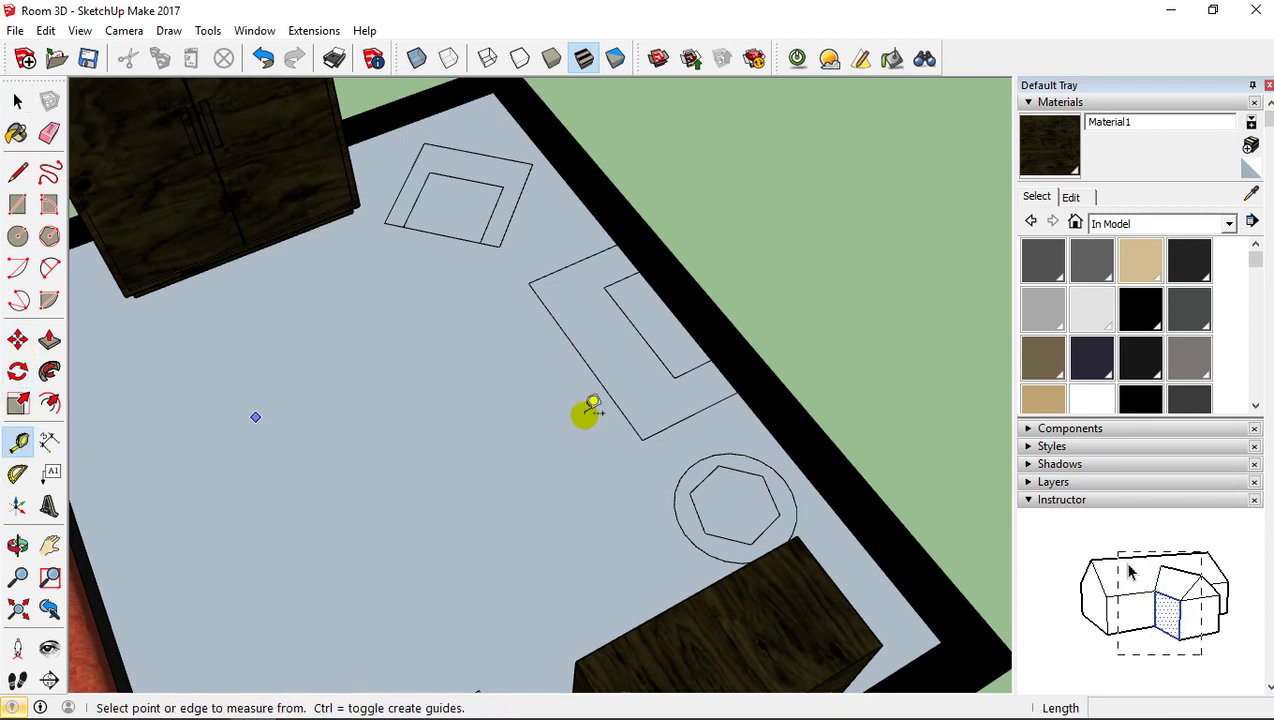
click(921, 651)
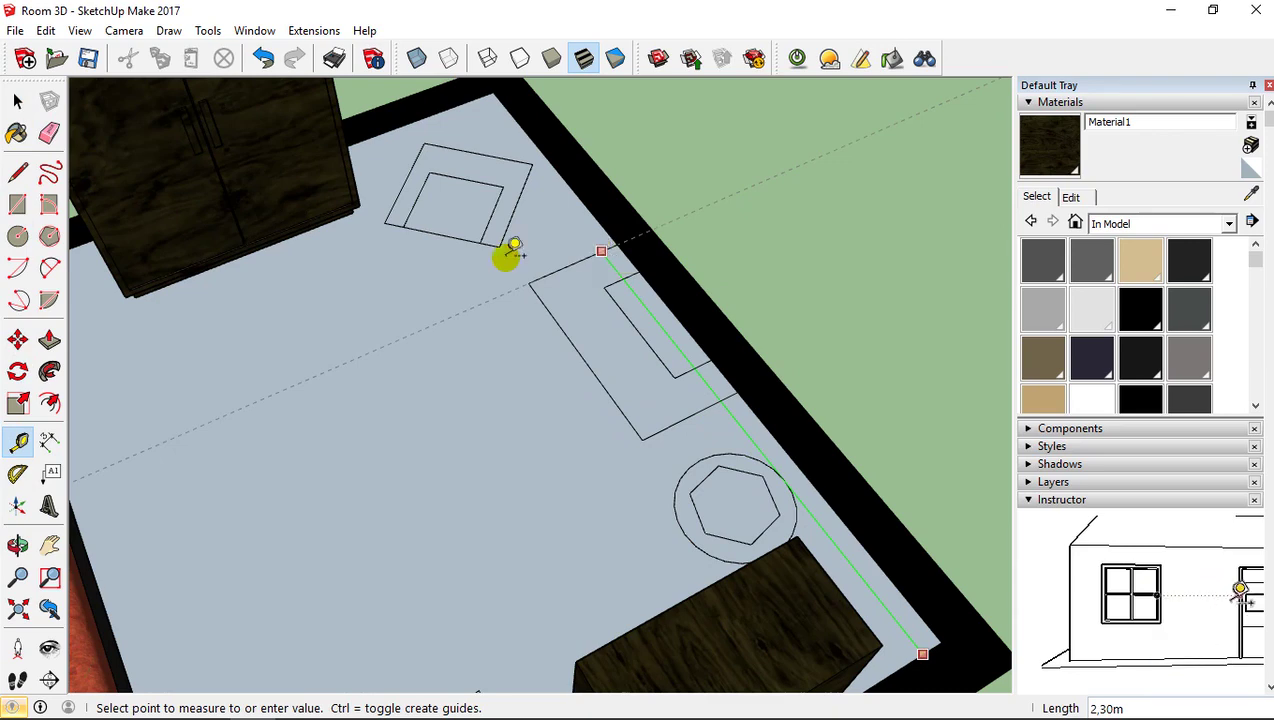
Step: Erase all edges of the two nested rectangular outlines on the floor against the long wall, between the armchair and round stool outlines
click(49, 133)
drag(569, 233, 630, 335)
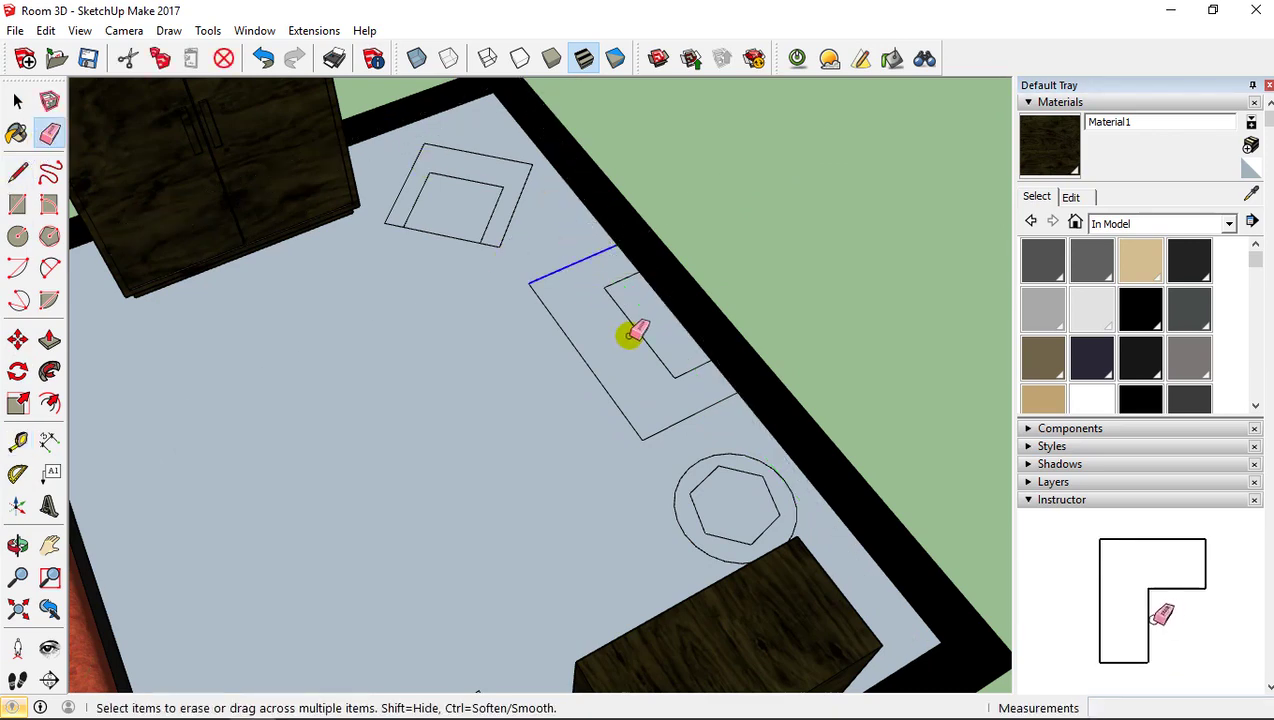
drag(688, 393, 694, 416)
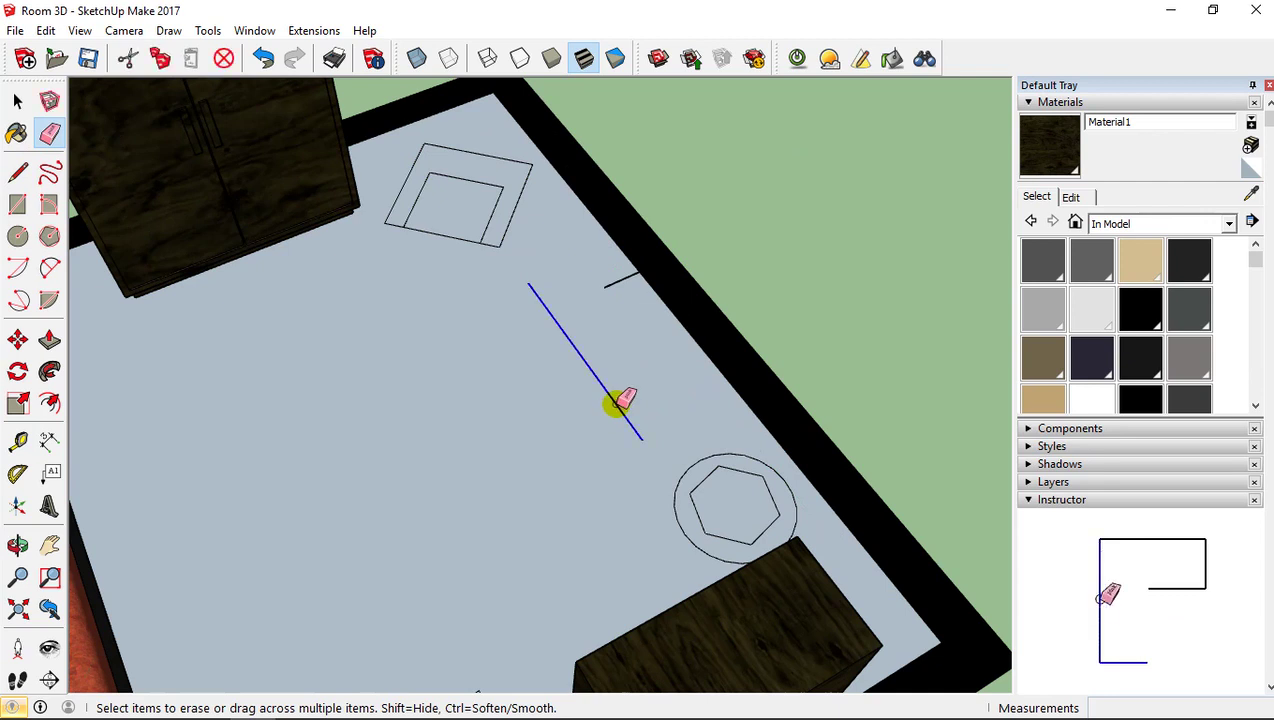
drag(622, 400, 624, 404)
click(615, 282)
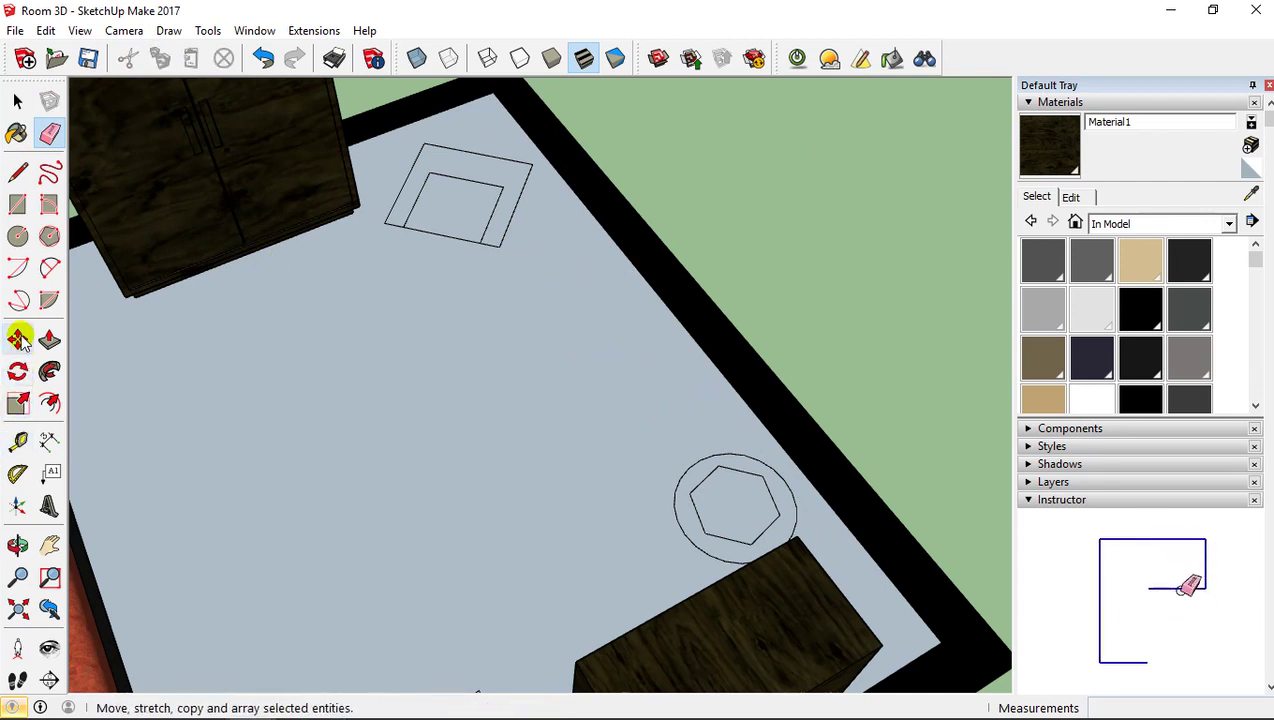
Step: Add two guide lines parallel to the short wall, the first 130 cm from that wall and the second farther into the room
click(18, 441)
click(921, 650)
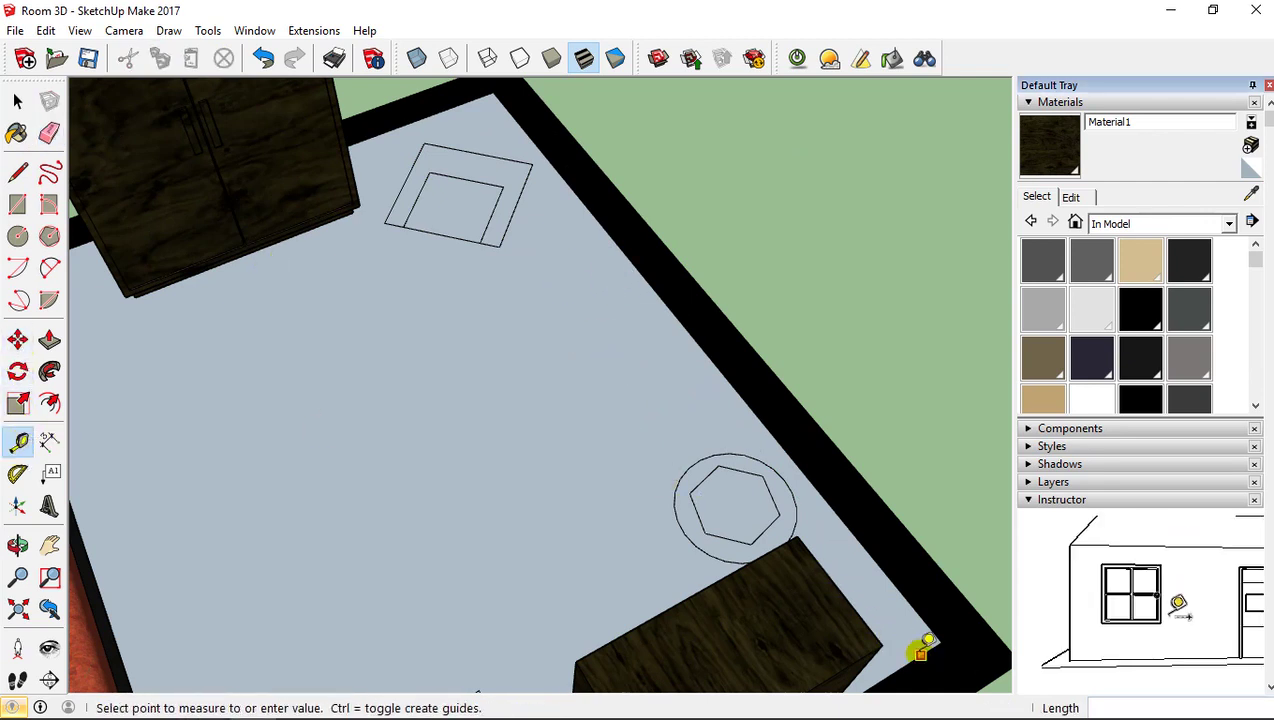
click(693, 441)
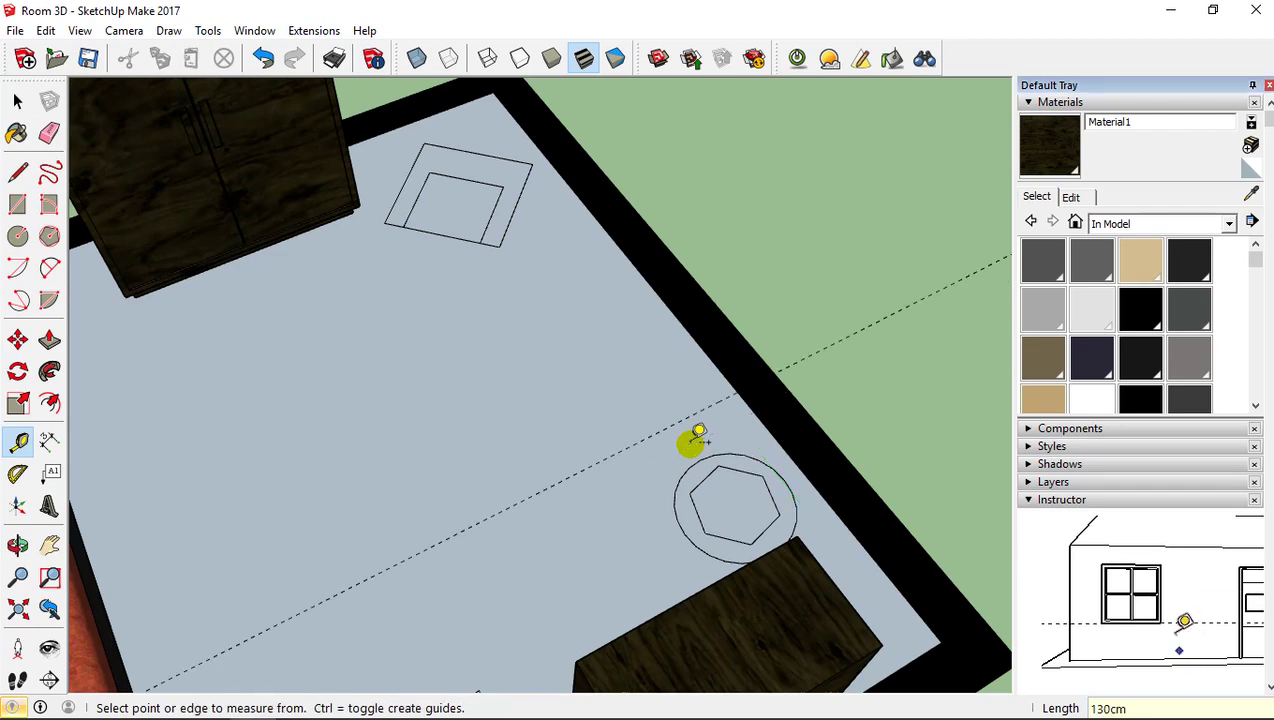
middle_drag(703, 400, 740, 395)
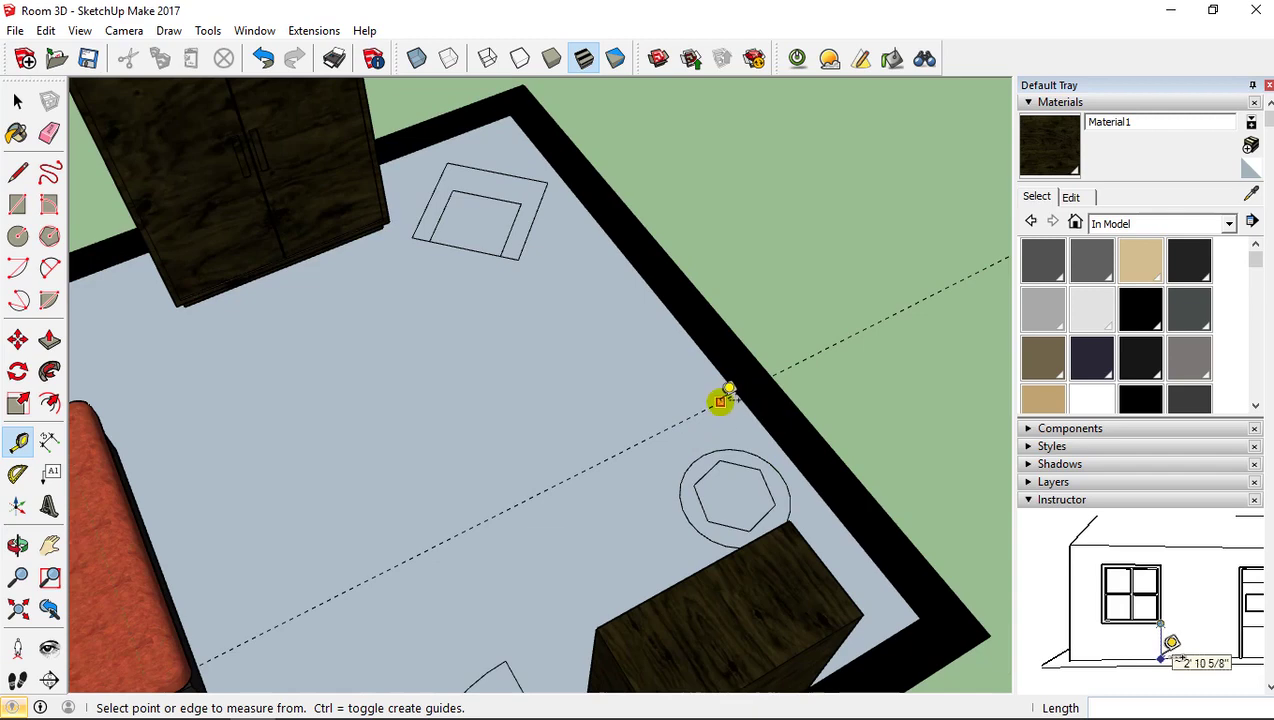
click(720, 401)
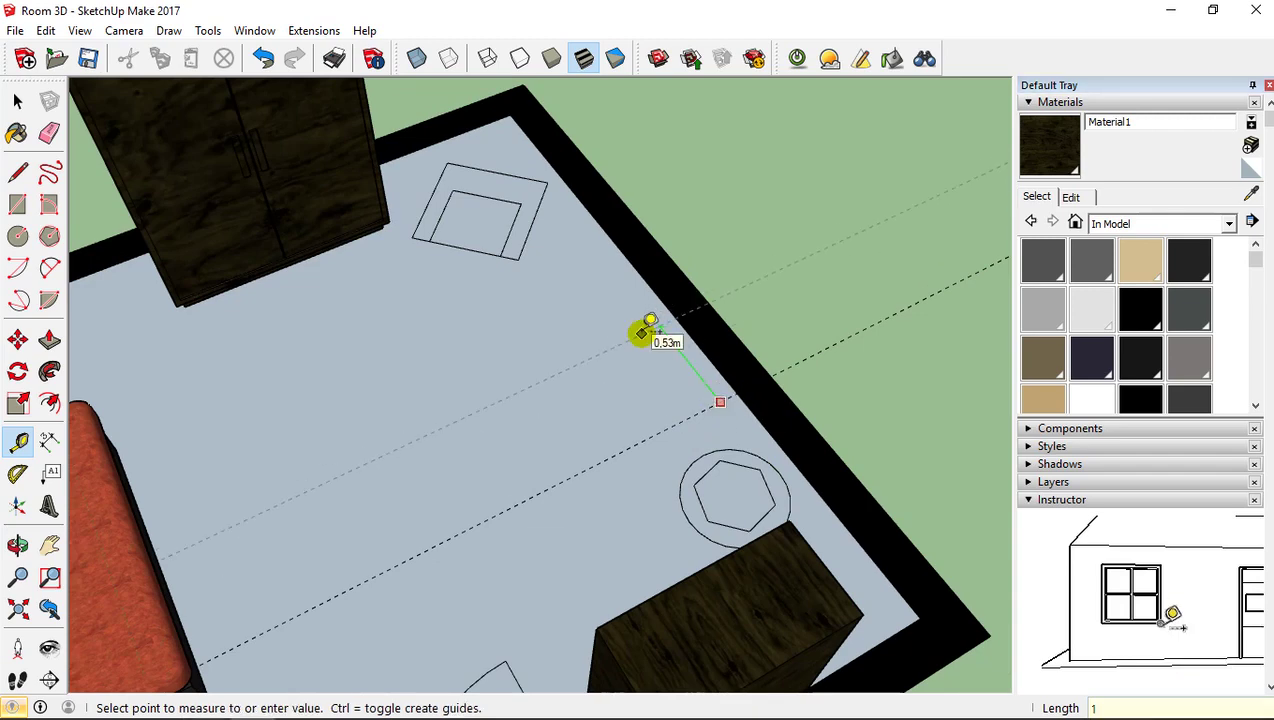
click(641, 333)
Step: Add a guide line parallel to the long wall, 50 cm inside its inner edge
middle_drag(648, 327, 474, 392)
click(709, 377)
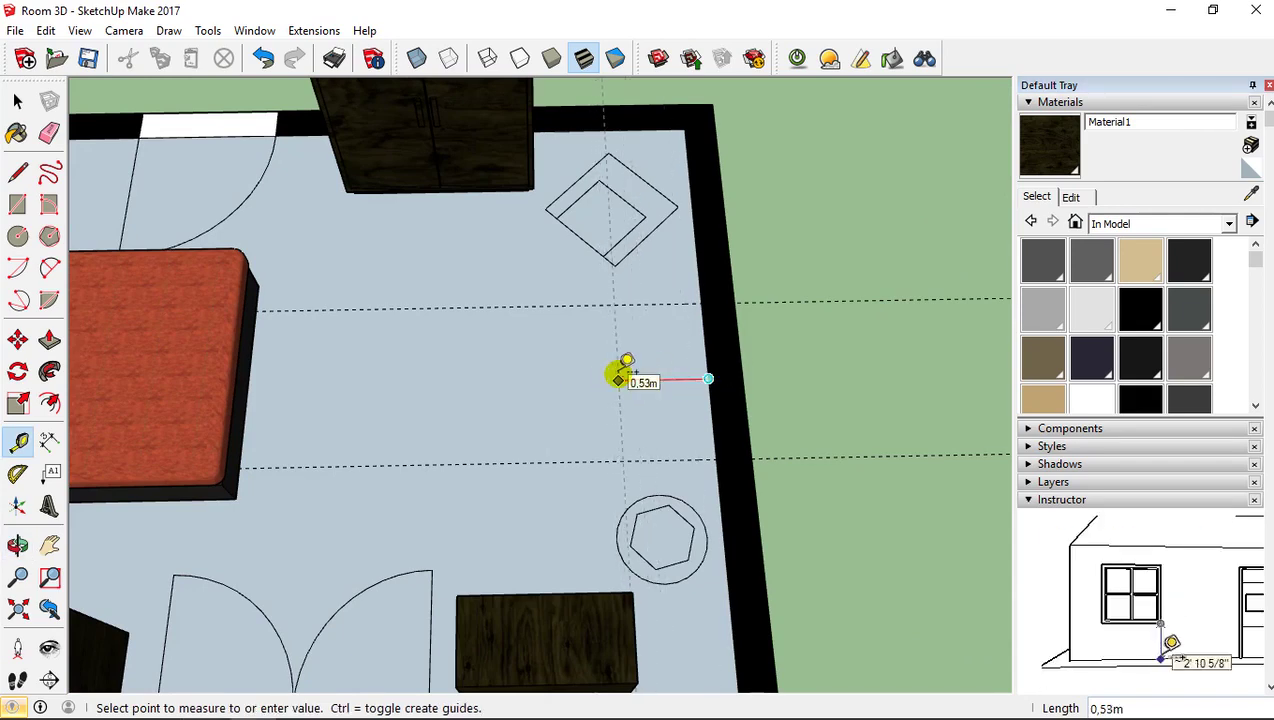
click(620, 378)
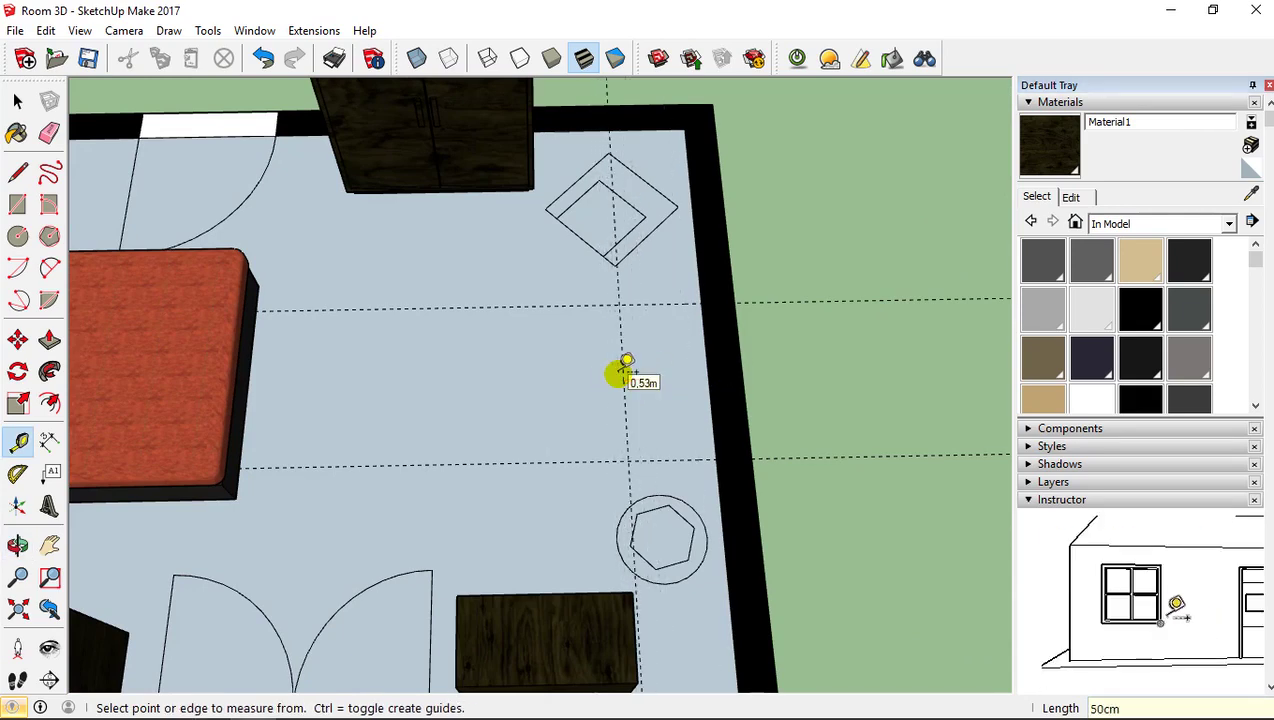
Step: Search 3D Warehouse for "tv stand" and open the dark brown TV Stand model with a television on top
click(662, 60)
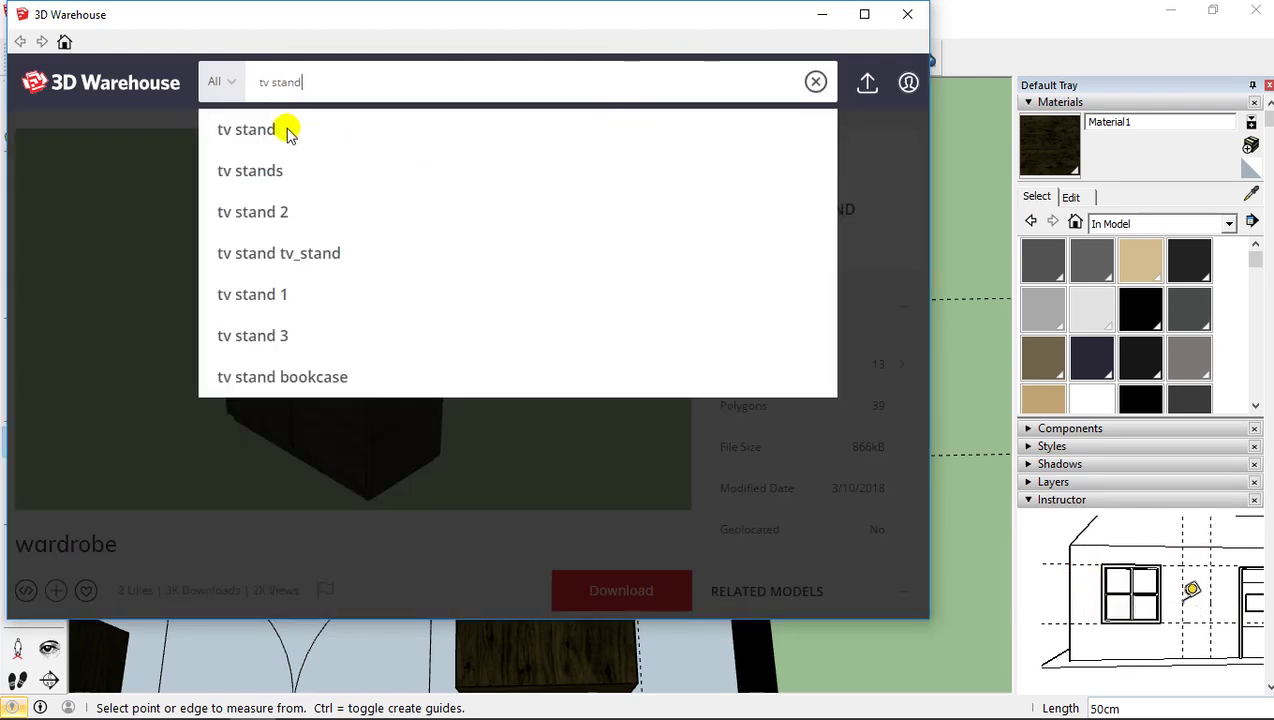
click(248, 130)
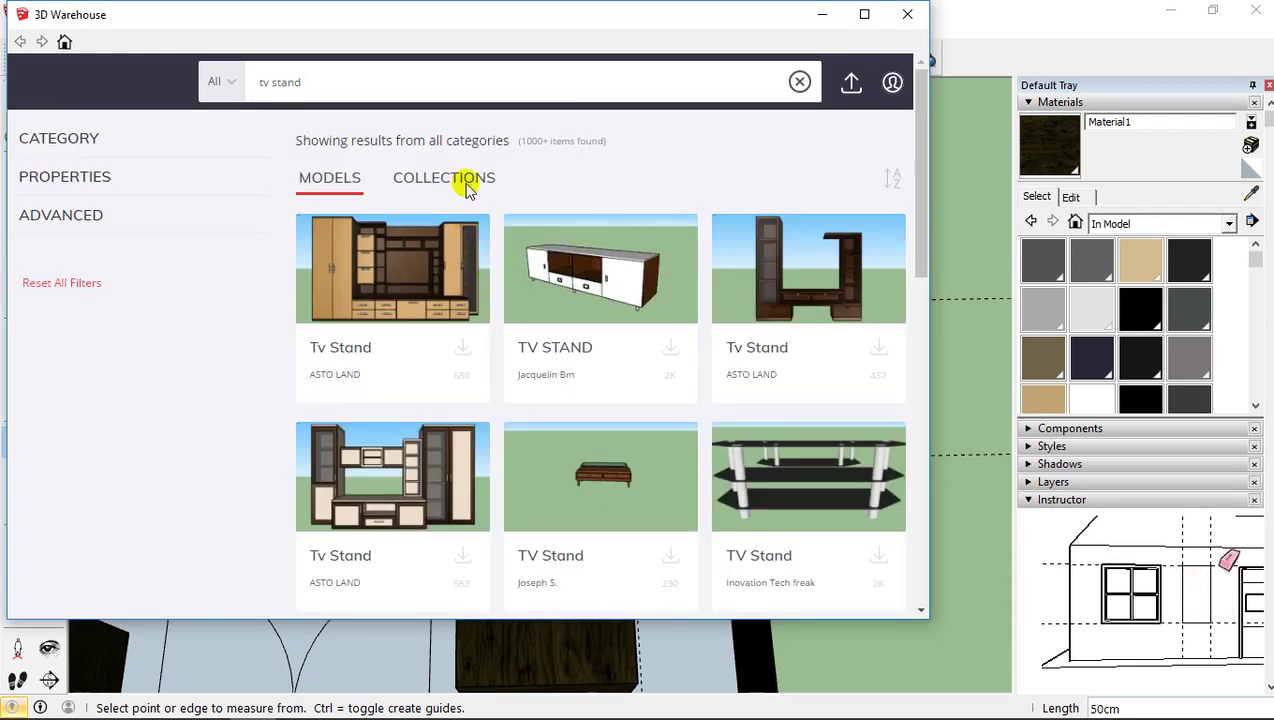
scroll(600, 215, down, 7)
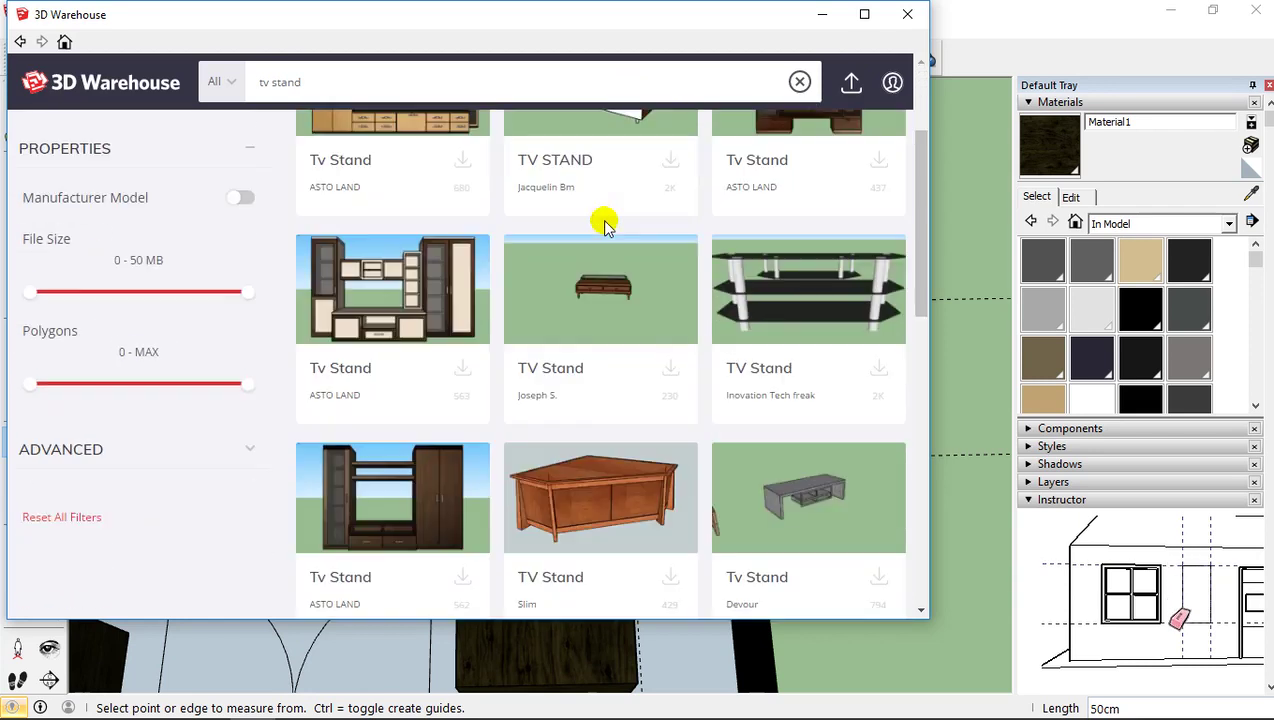
scroll(605, 228, down, 1)
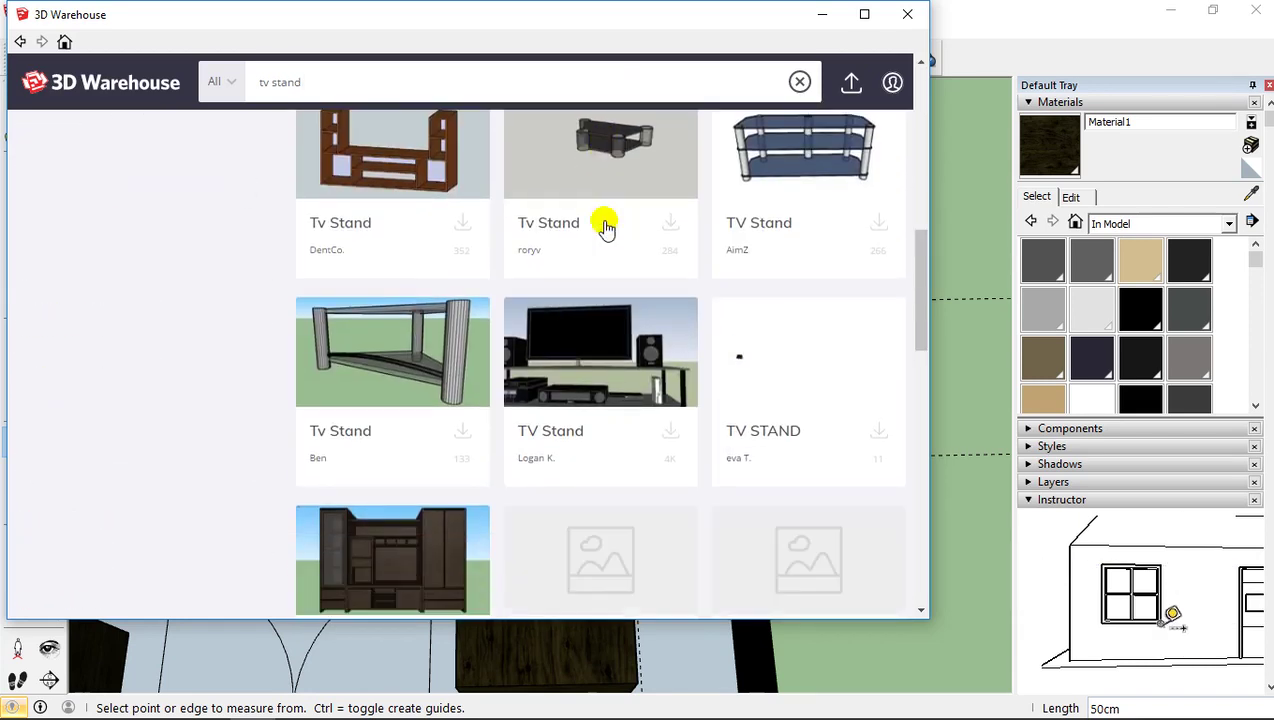
scroll(605, 228, down, 2)
scroll(605, 228, down, 5)
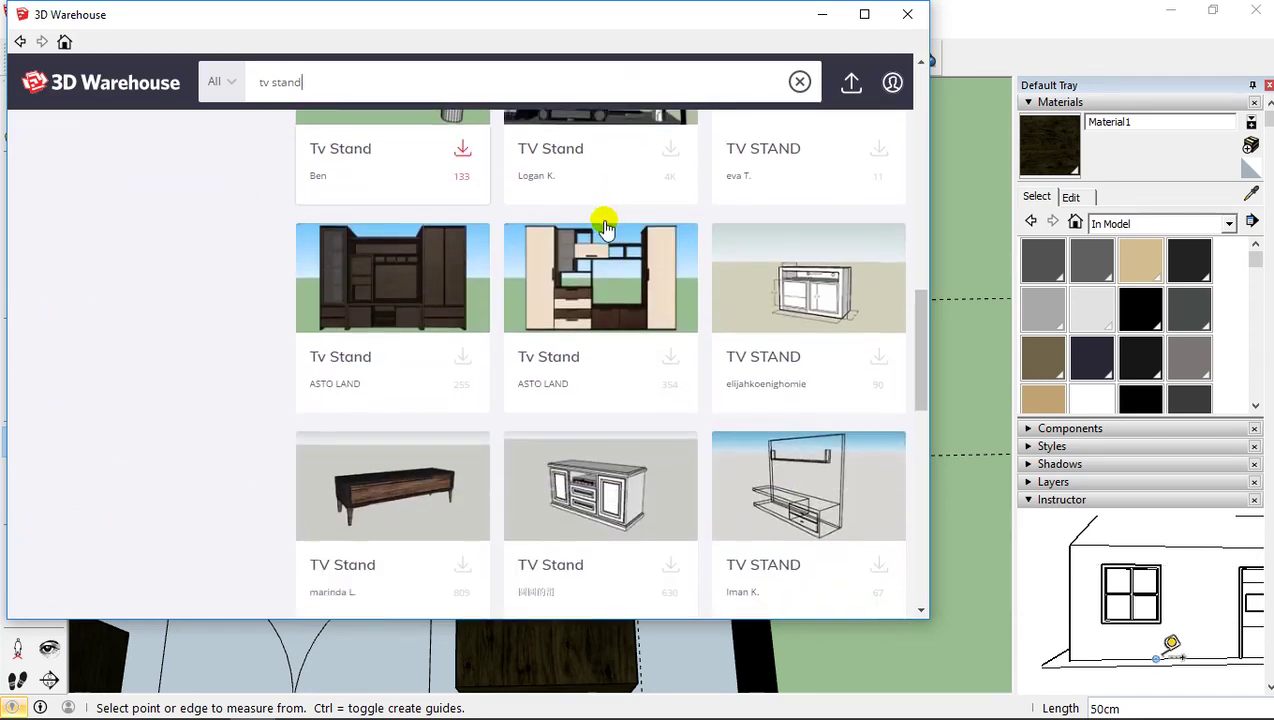
scroll(605, 228, down, 5)
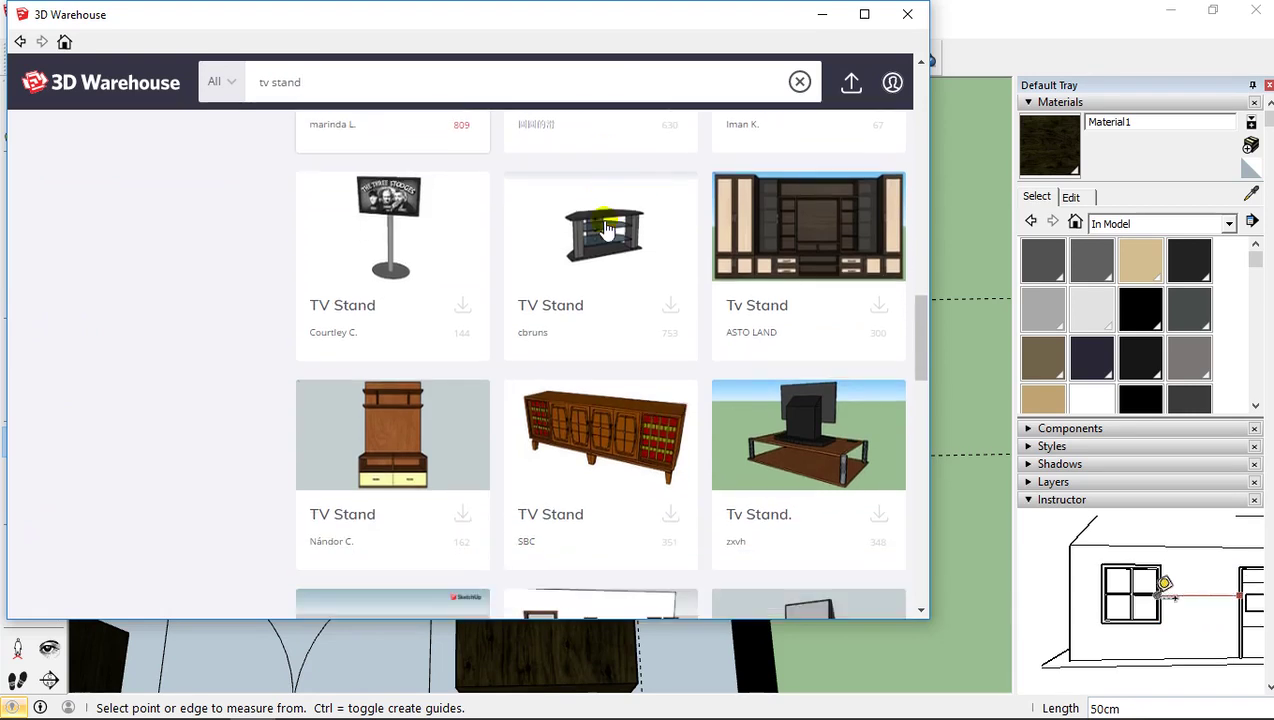
scroll(605, 228, down, 8)
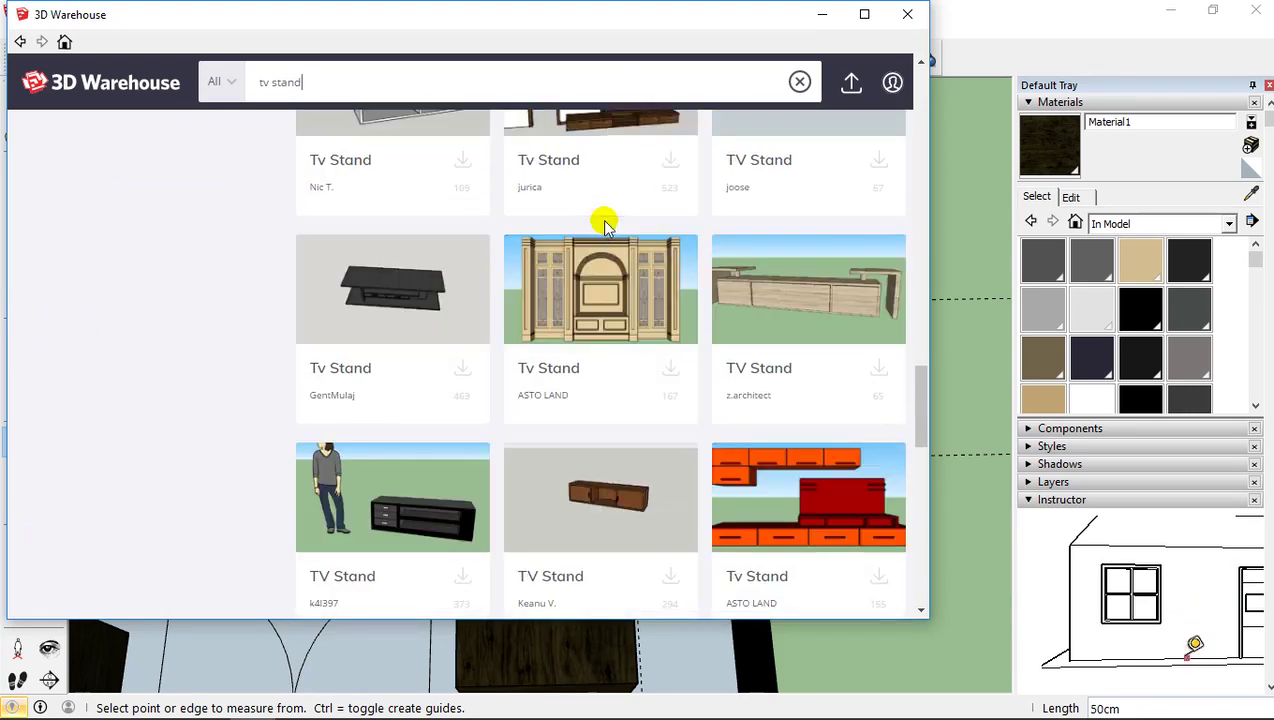
scroll(605, 228, down, 7)
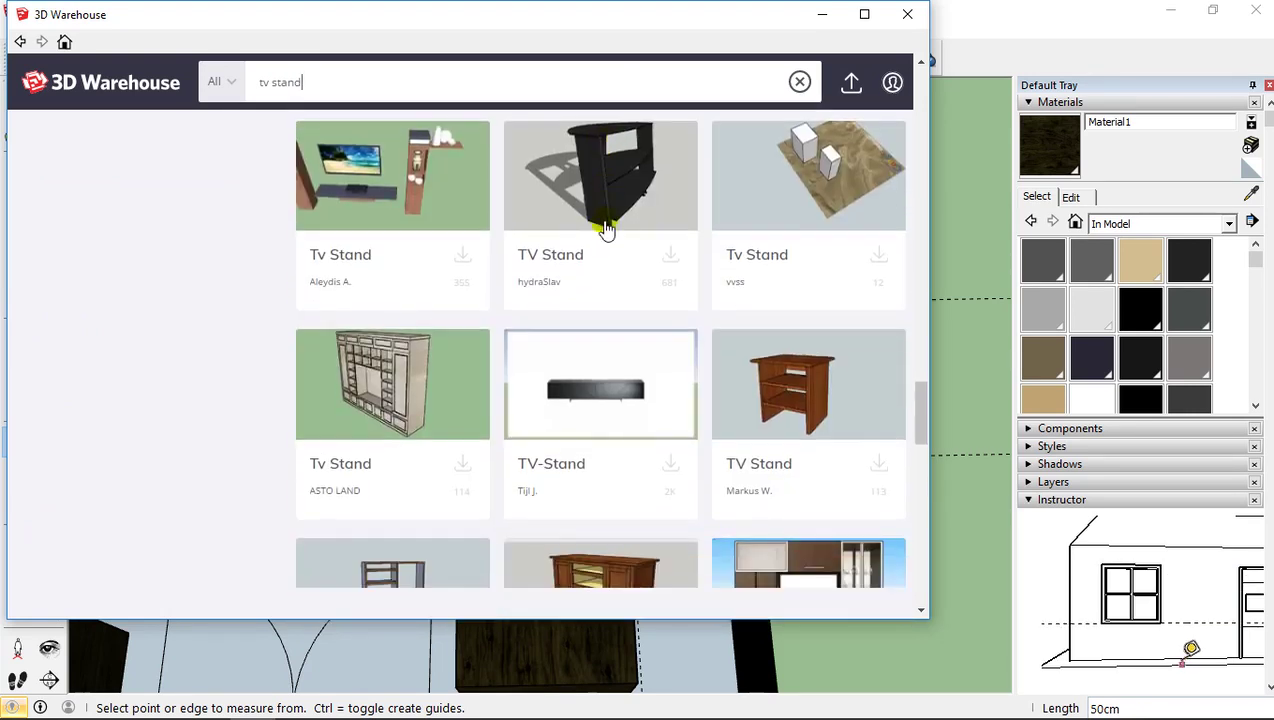
mouse_move(605, 228)
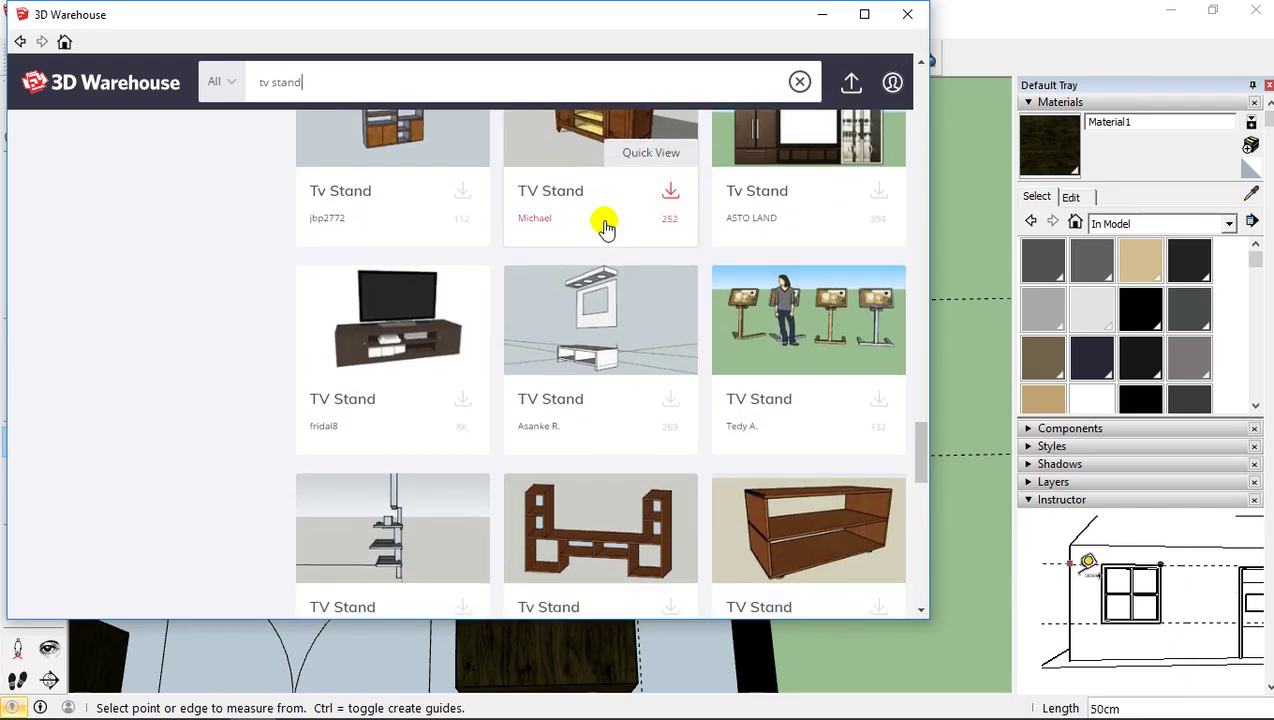
scroll(605, 228, down, 1)
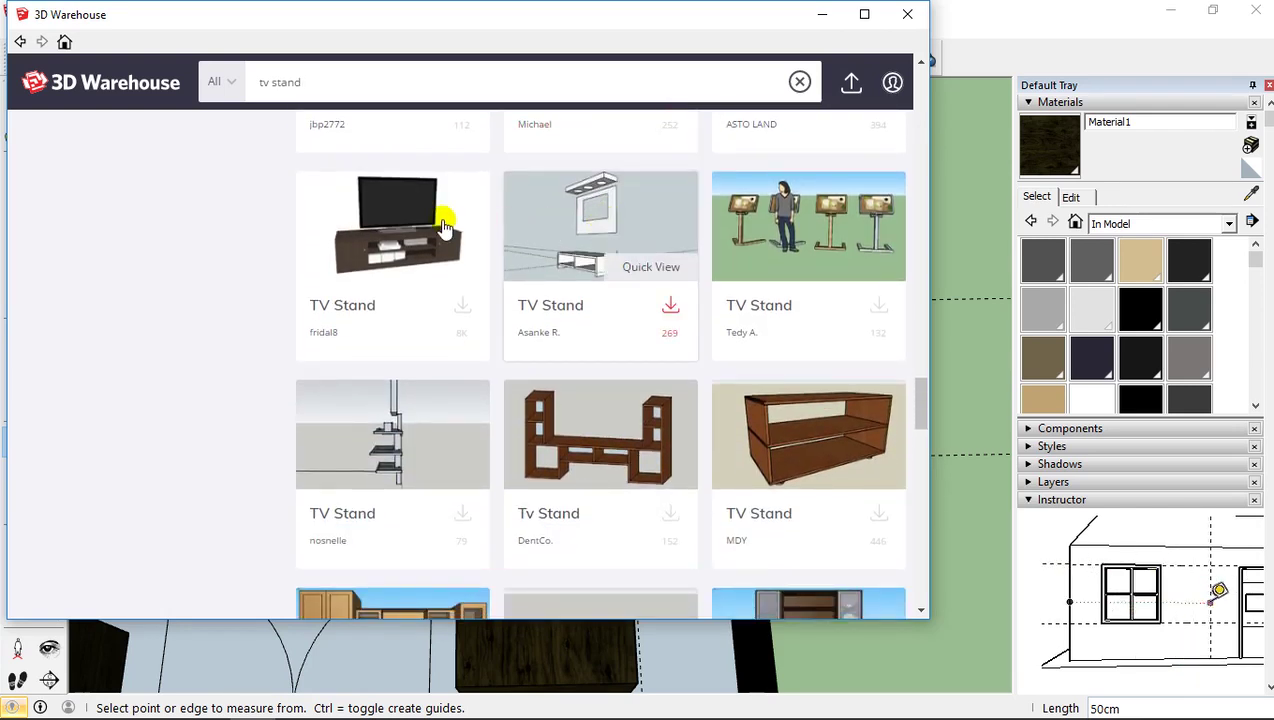
mouse_move(444, 227)
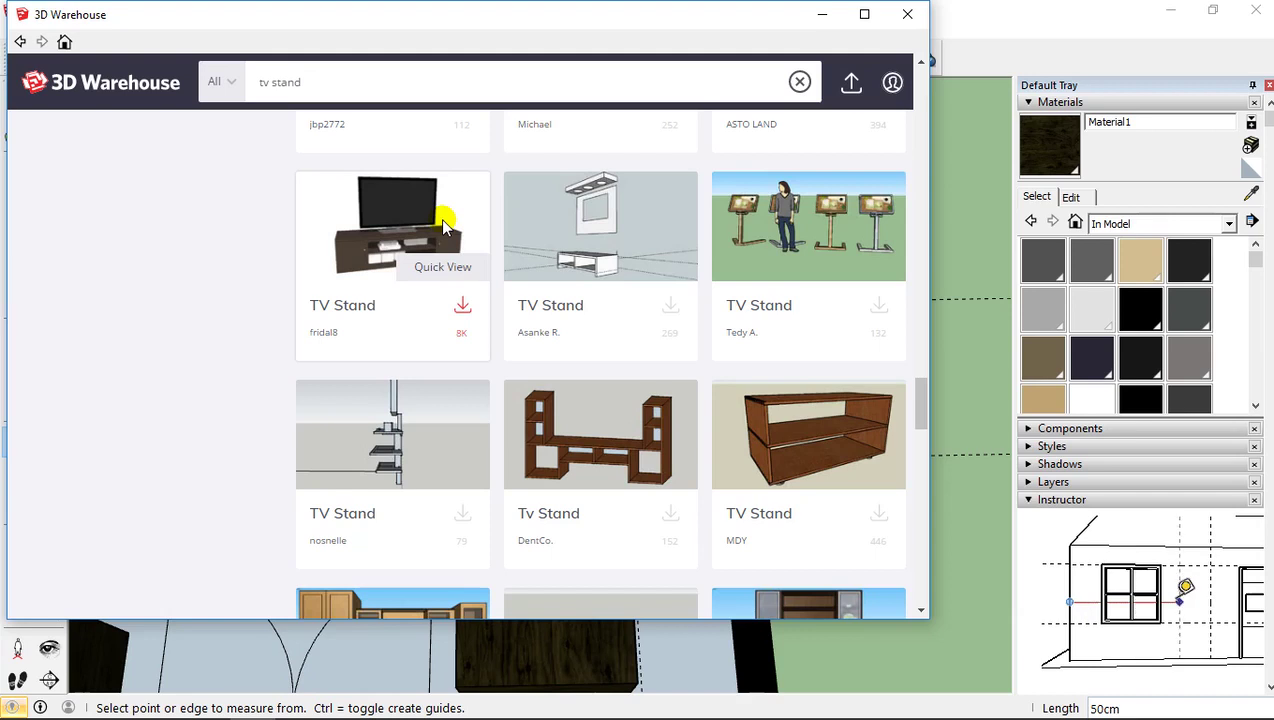
click(444, 227)
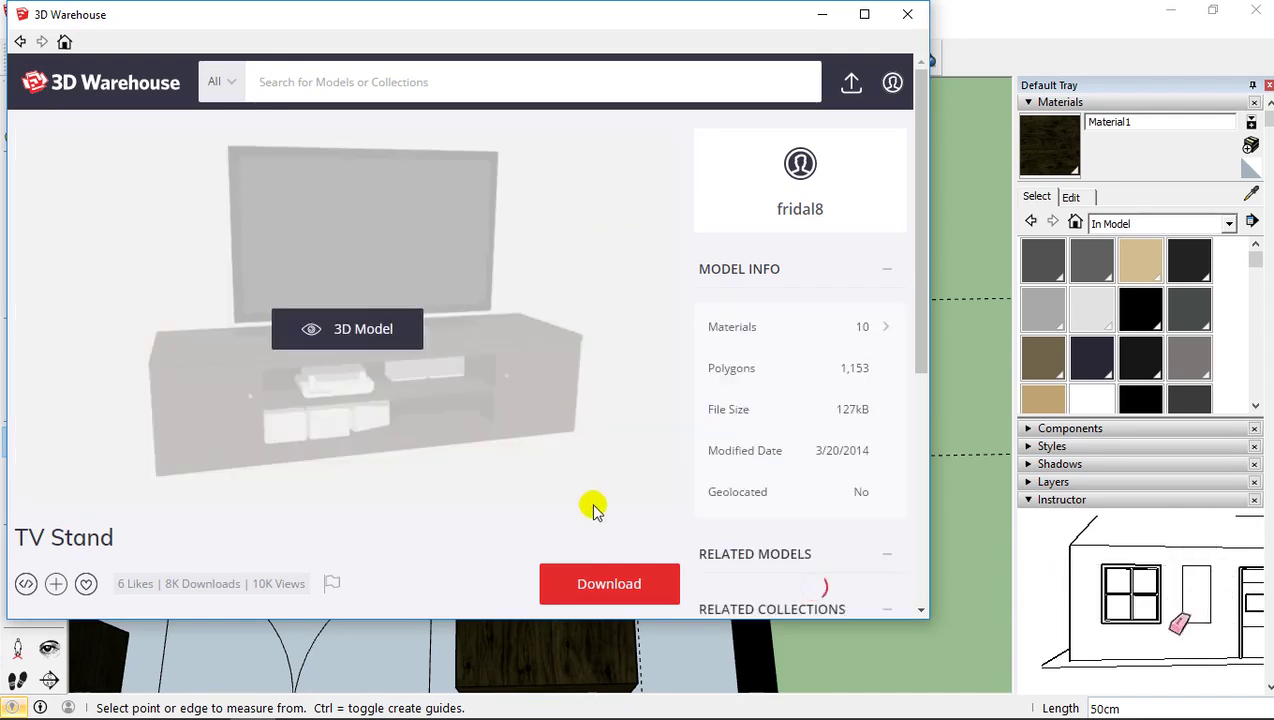
Step: Download the TV Stand model into the room model and place it on the floor beside the bed
click(614, 598)
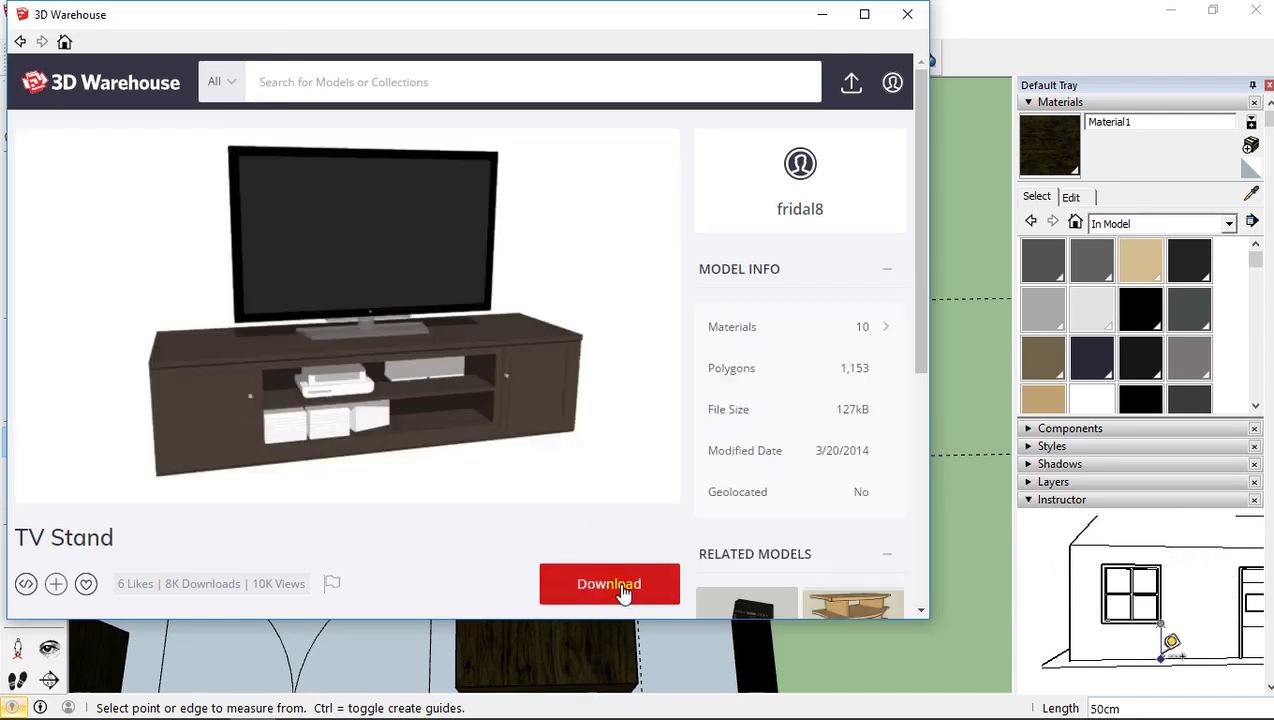
click(391, 357)
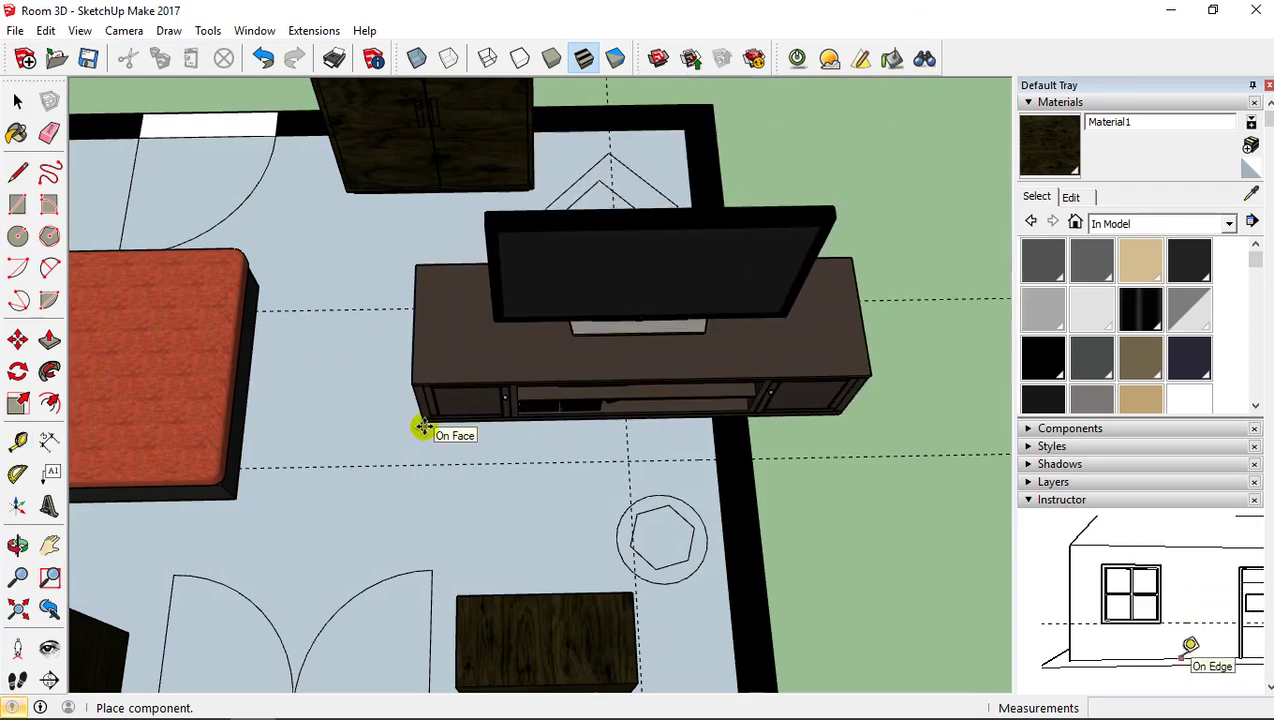
click(423, 426)
Step: Scale the TV stand down uniformly from its upper rear corner to a factor of about 0.39
scroll(561, 377, up, 3)
scroll(560, 373, down, 4)
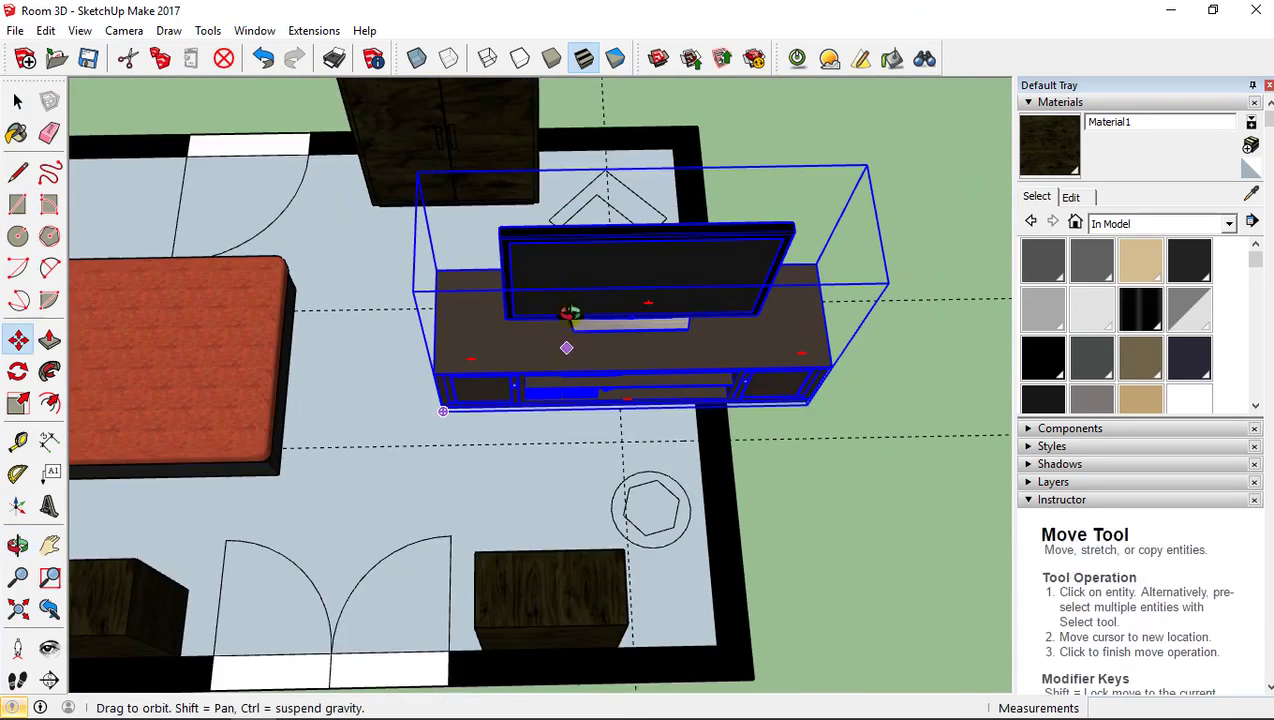
middle_drag(566, 344, 584, 192)
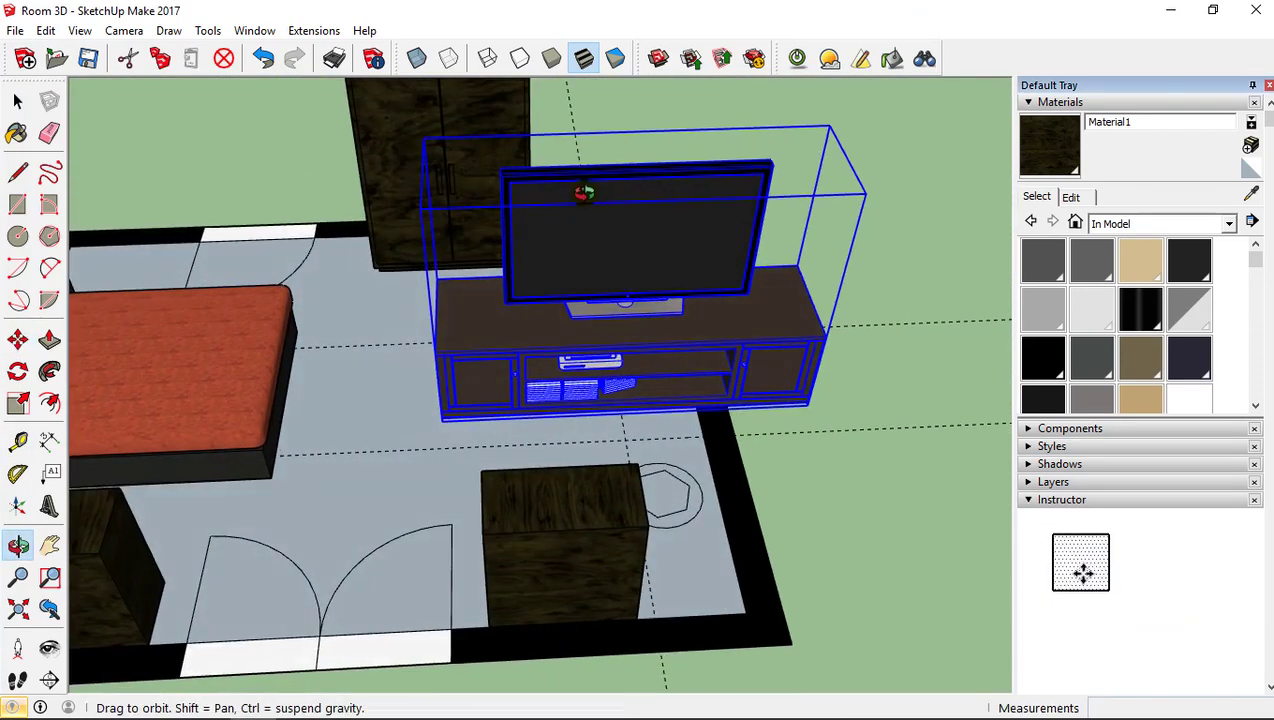
click(16, 405)
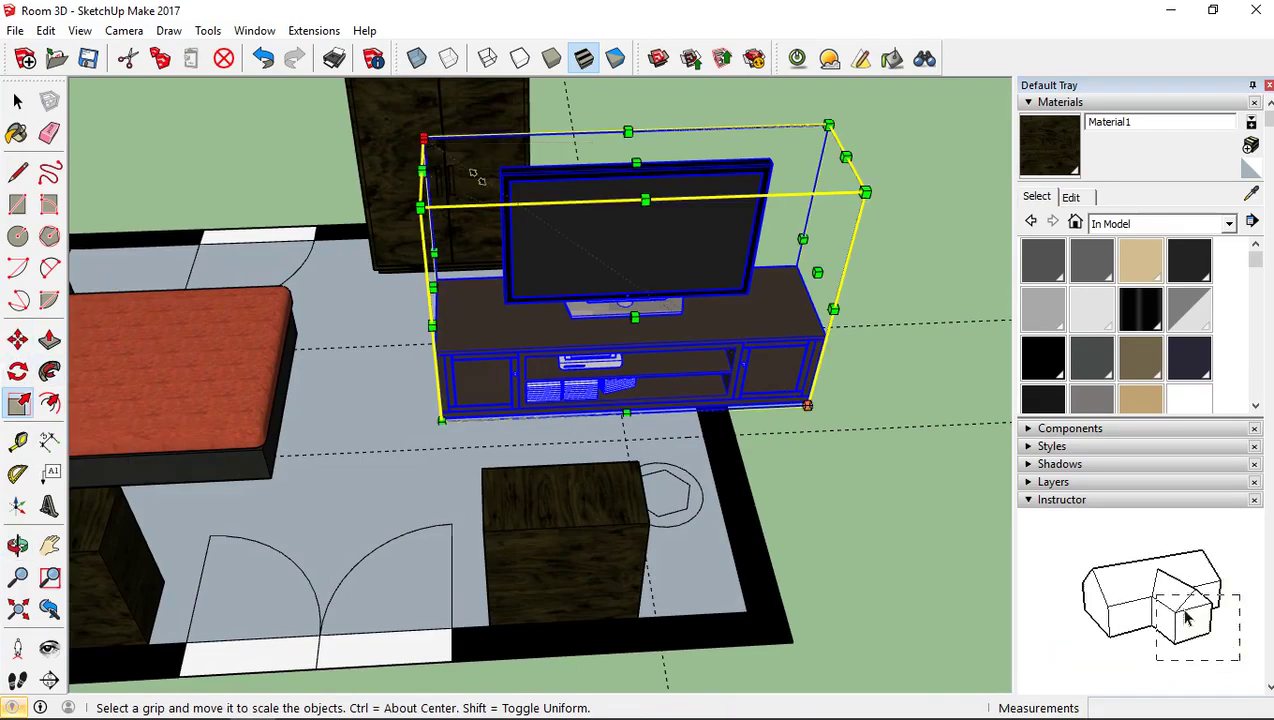
drag(427, 143, 685, 378)
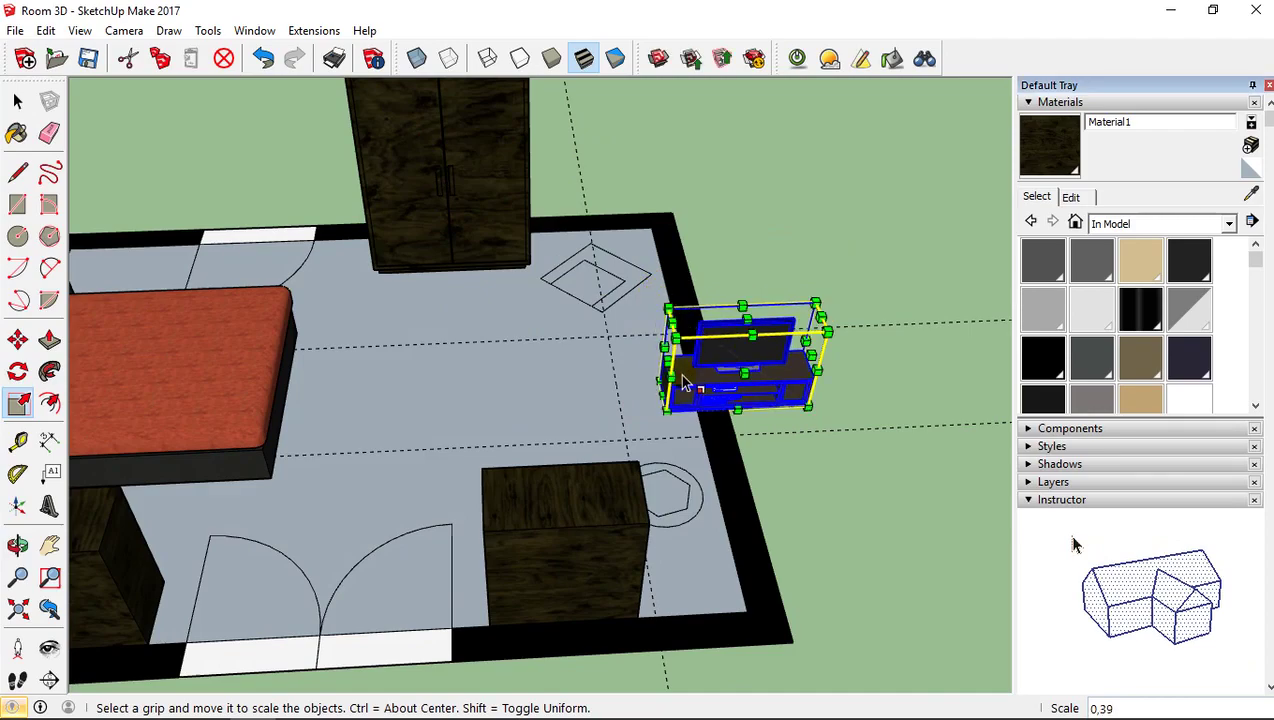
Step: Rotate the TV stand 90 degrees about its lower front corner so its long side runs along the long wall
scroll(685, 368, up, 5)
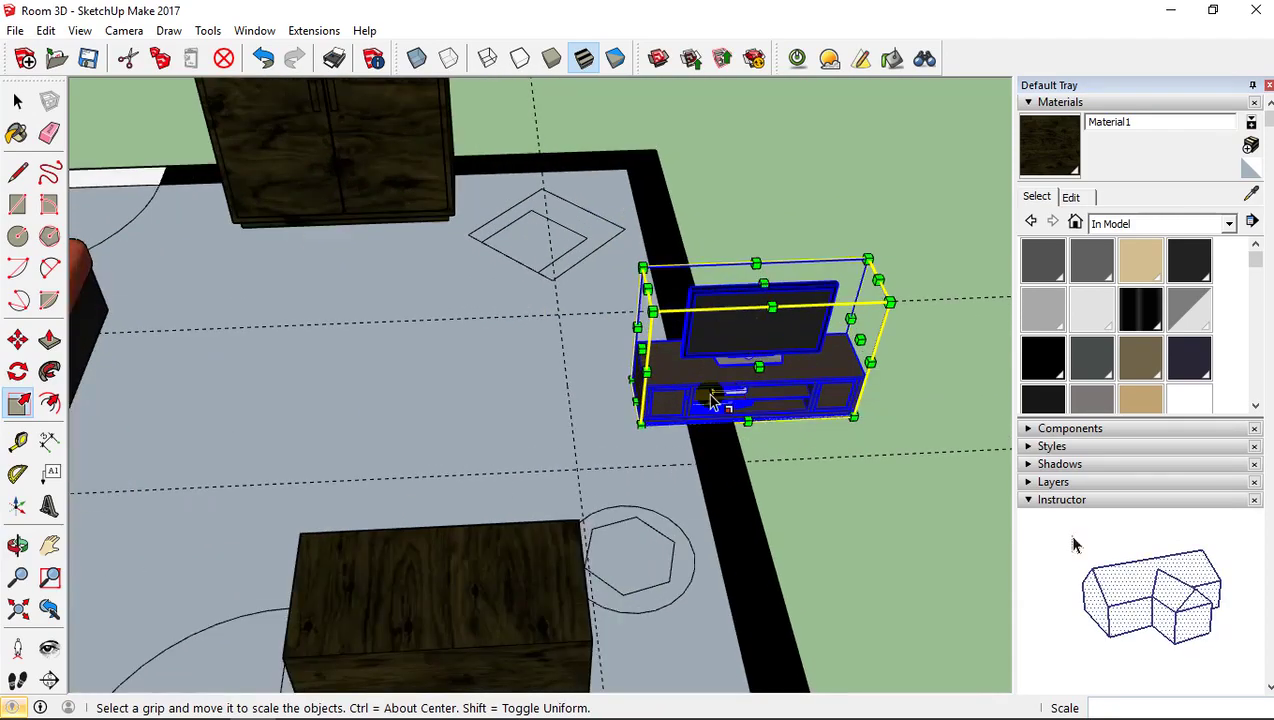
click(17, 372)
click(606, 440)
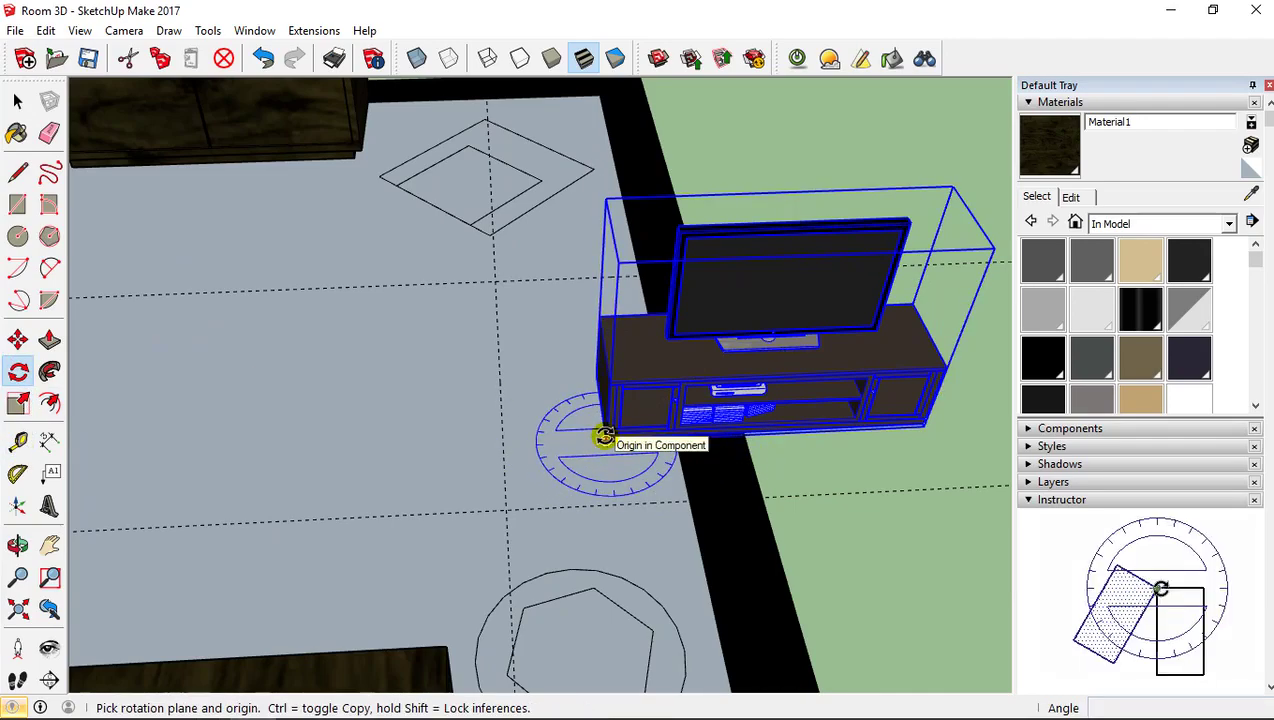
click(924, 427)
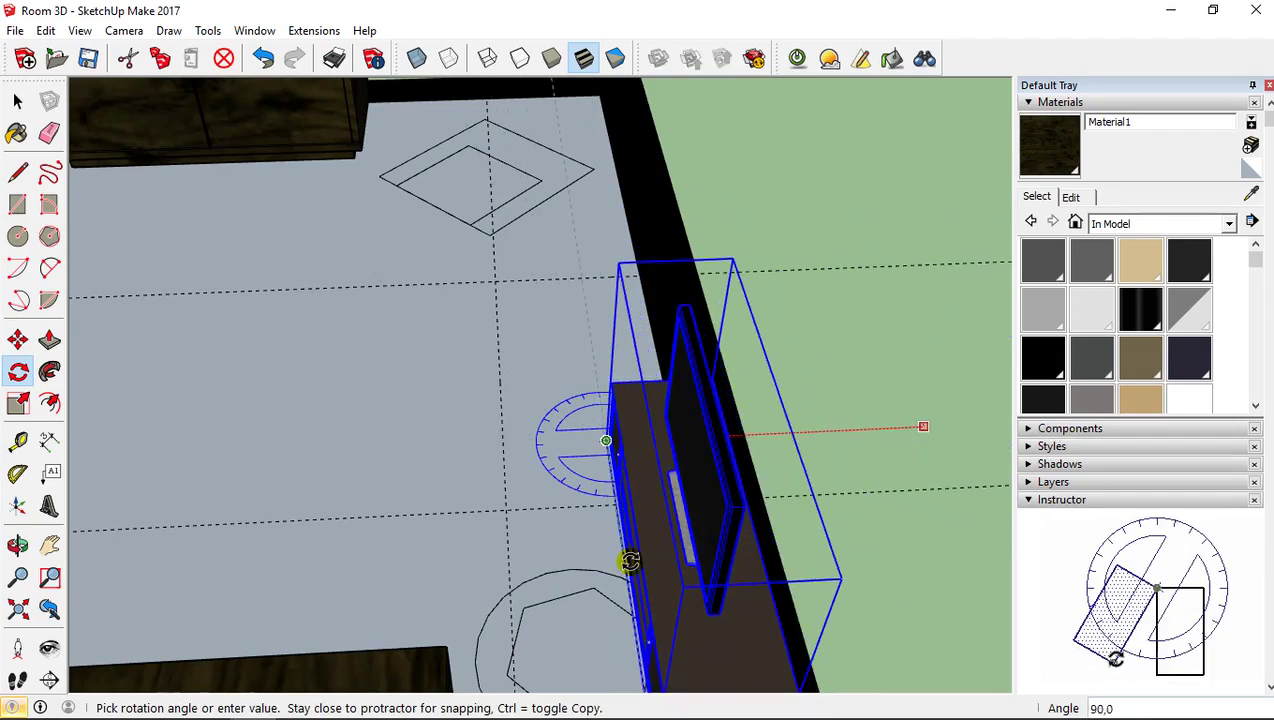
click(632, 560)
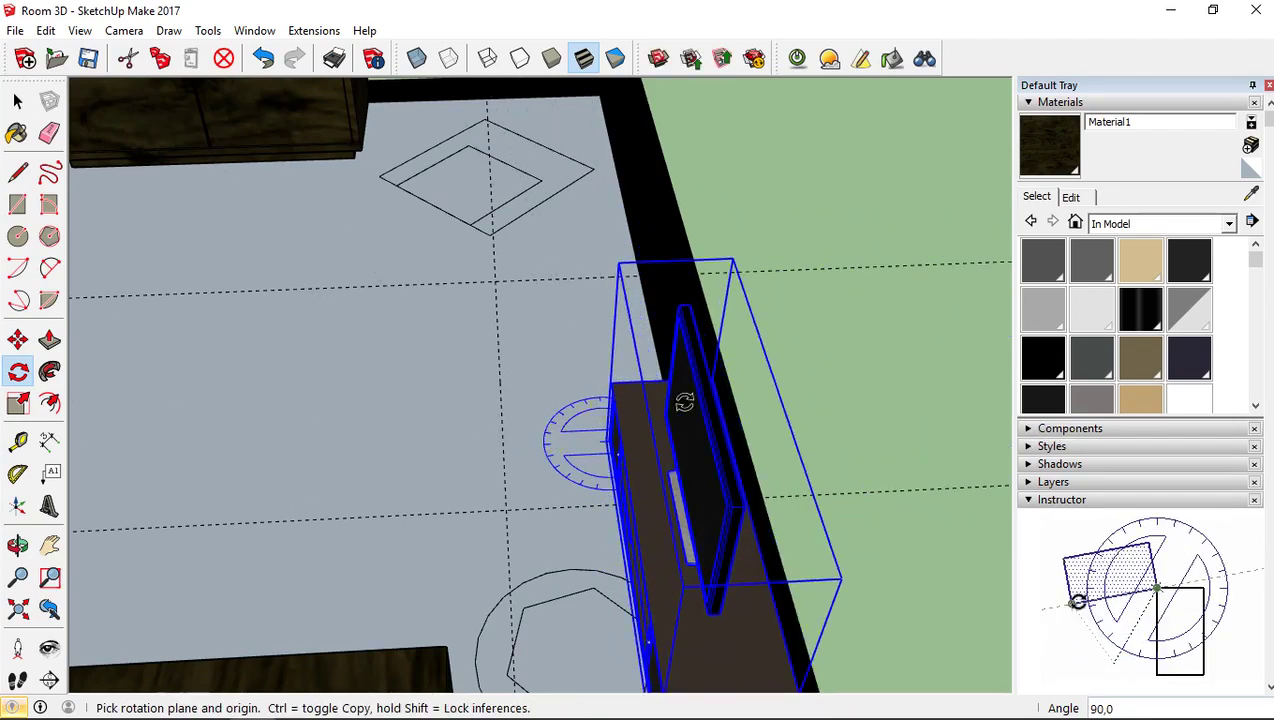
Step: Move the TV stand by its lower rear corner so its back sits against the inner edge of the wall
middle_drag(649, 397, 418, 420)
middle_drag(600, 372, 337, 374)
click(16, 339)
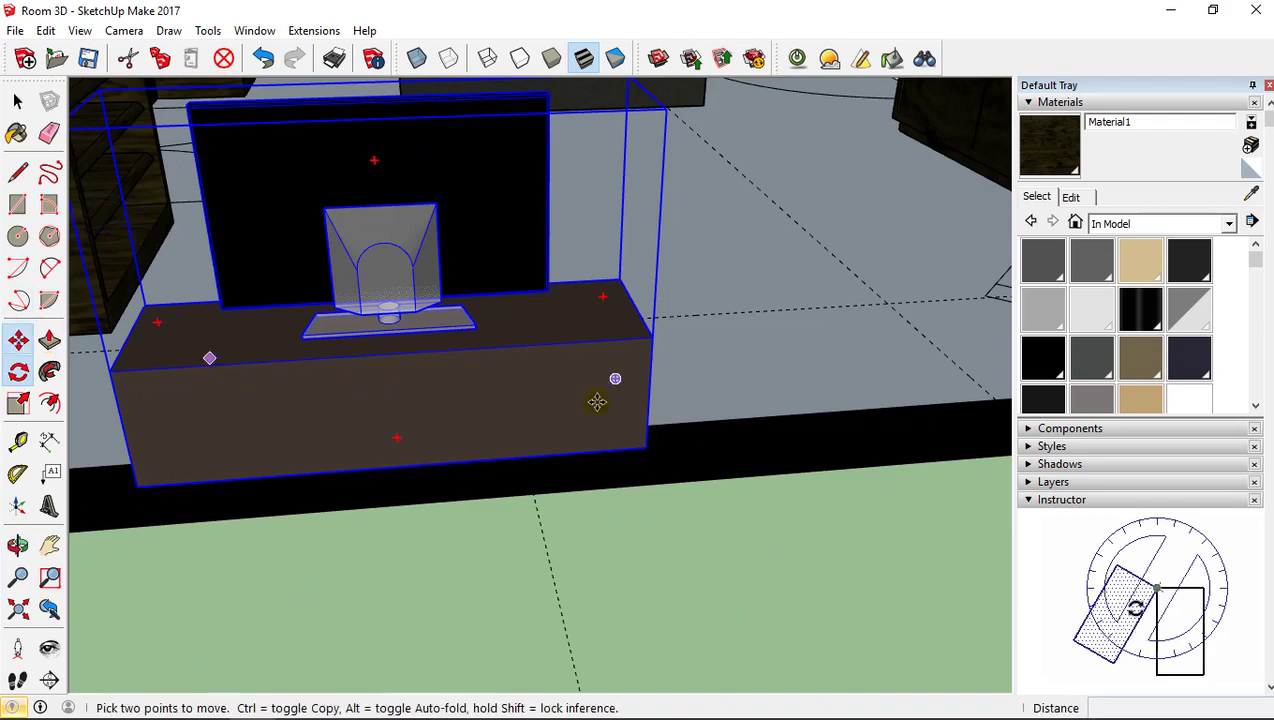
middle_drag(597, 401, 422, 425)
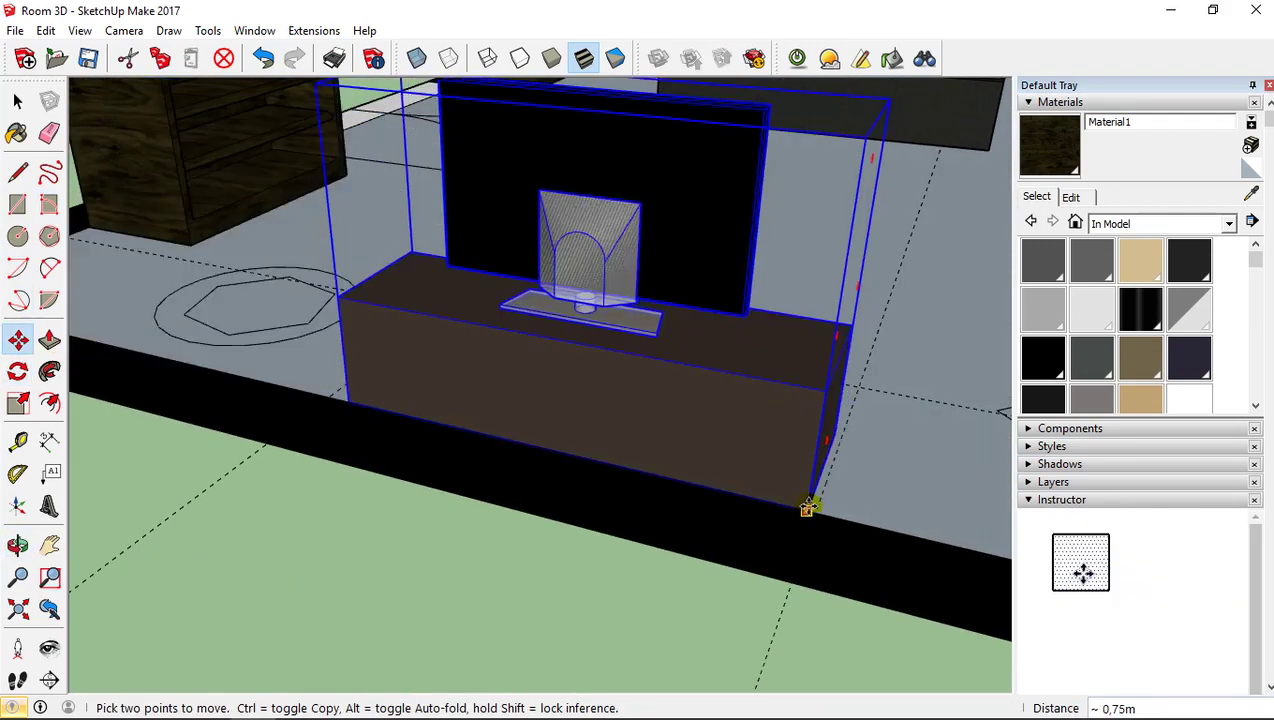
click(816, 512)
middle_drag(517, 419, 469, 447)
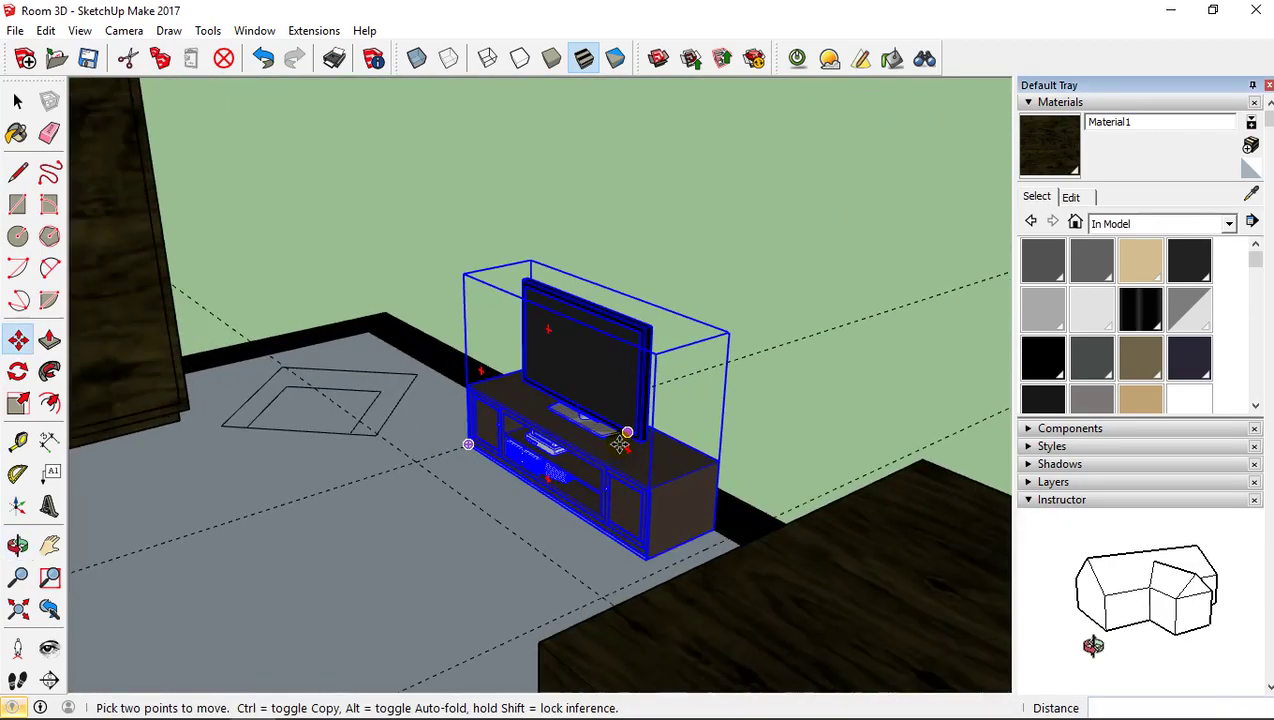
Step: Scale the TV stand's depth by about 1.77 to the front guide, and stretch its length to fit between the side guides
click(17, 404)
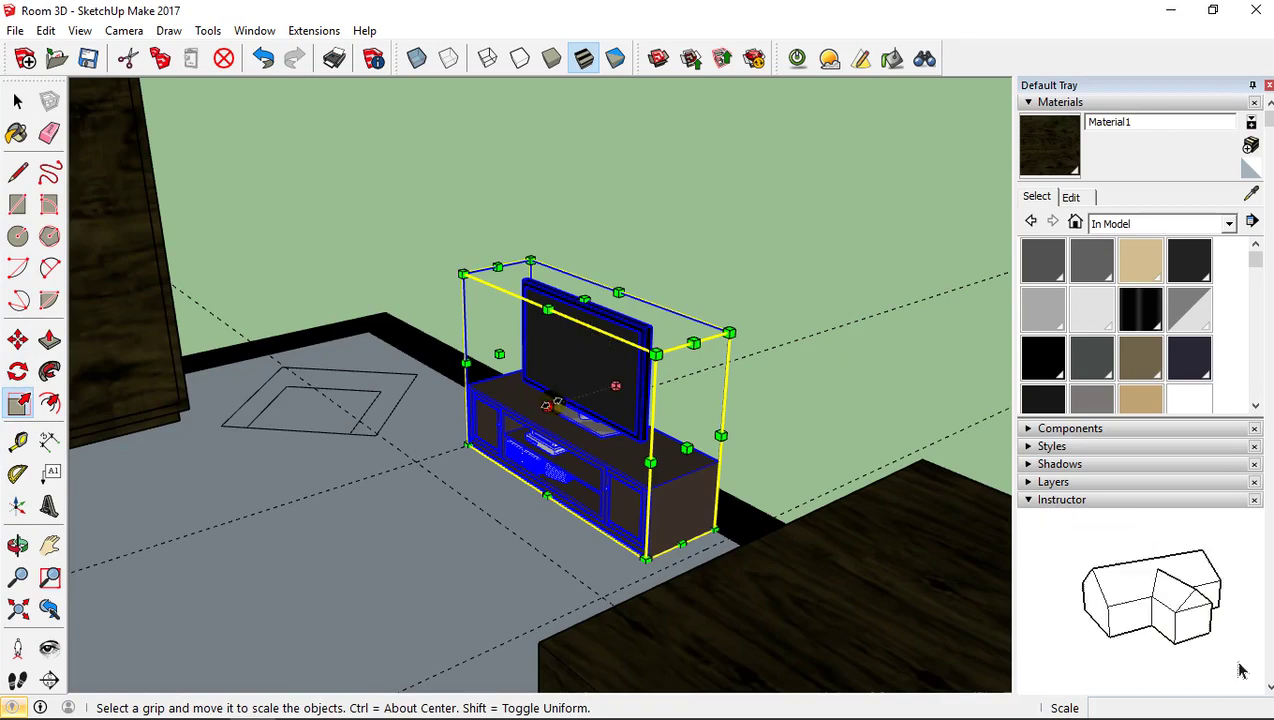
drag(515, 420, 491, 429)
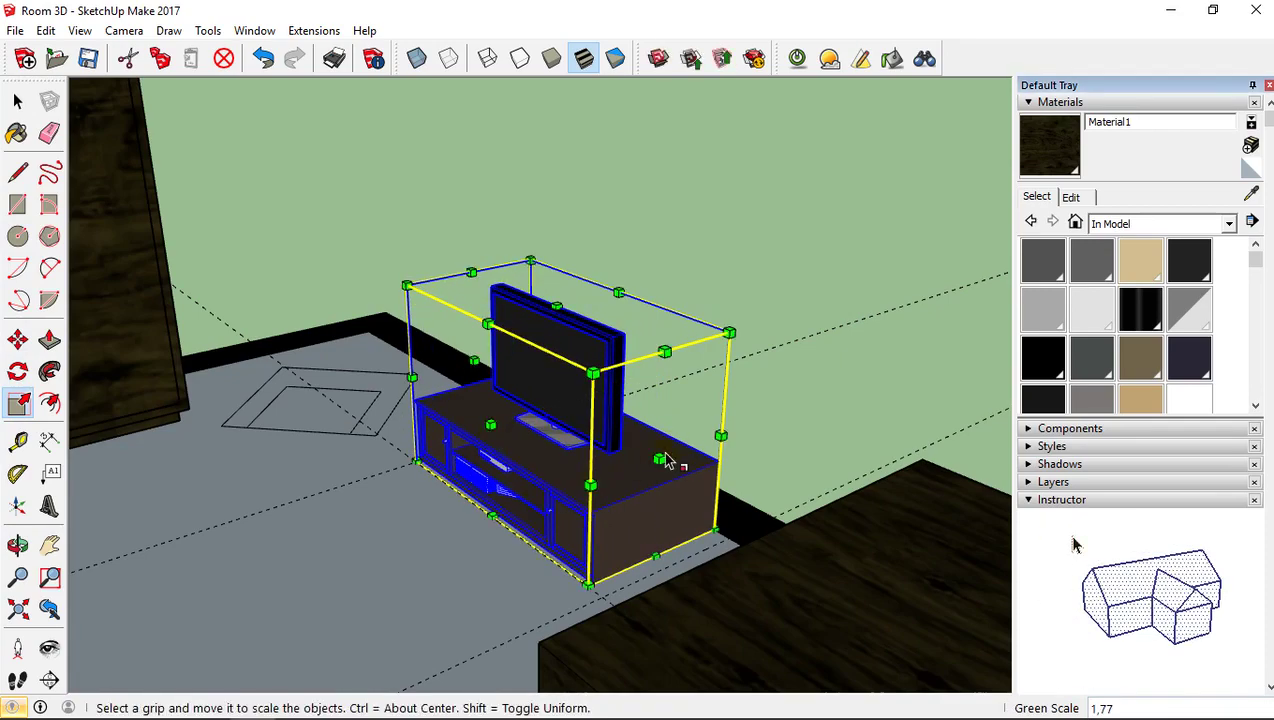
middle_drag(664, 461, 659, 471)
mouse_move(687, 430)
mouse_down()
mouse_move(704, 438)
mouse_move(686, 430)
mouse_up()
middle_drag(525, 430, 682, 455)
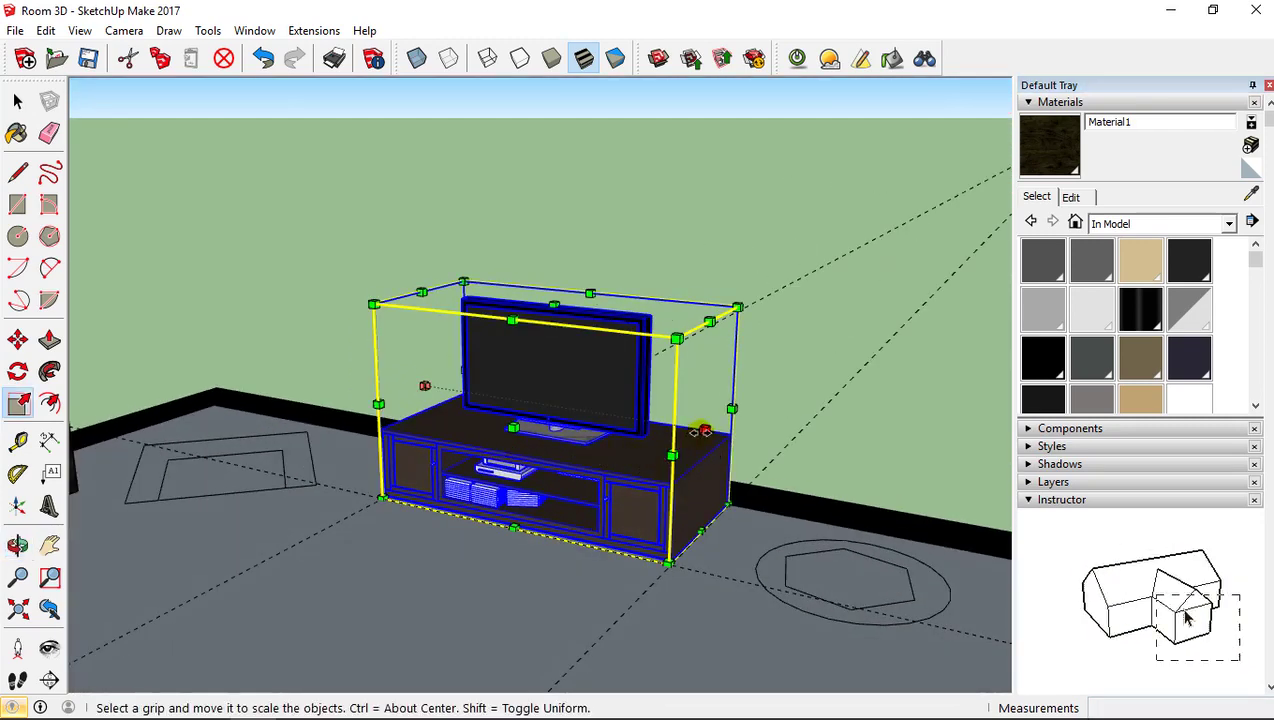
drag(697, 432, 708, 431)
Step: Scale the TV stand vertically from its top to make the cabinet and television taller
middle_drag(575, 509, 705, 478)
scroll(537, 468, down, 3)
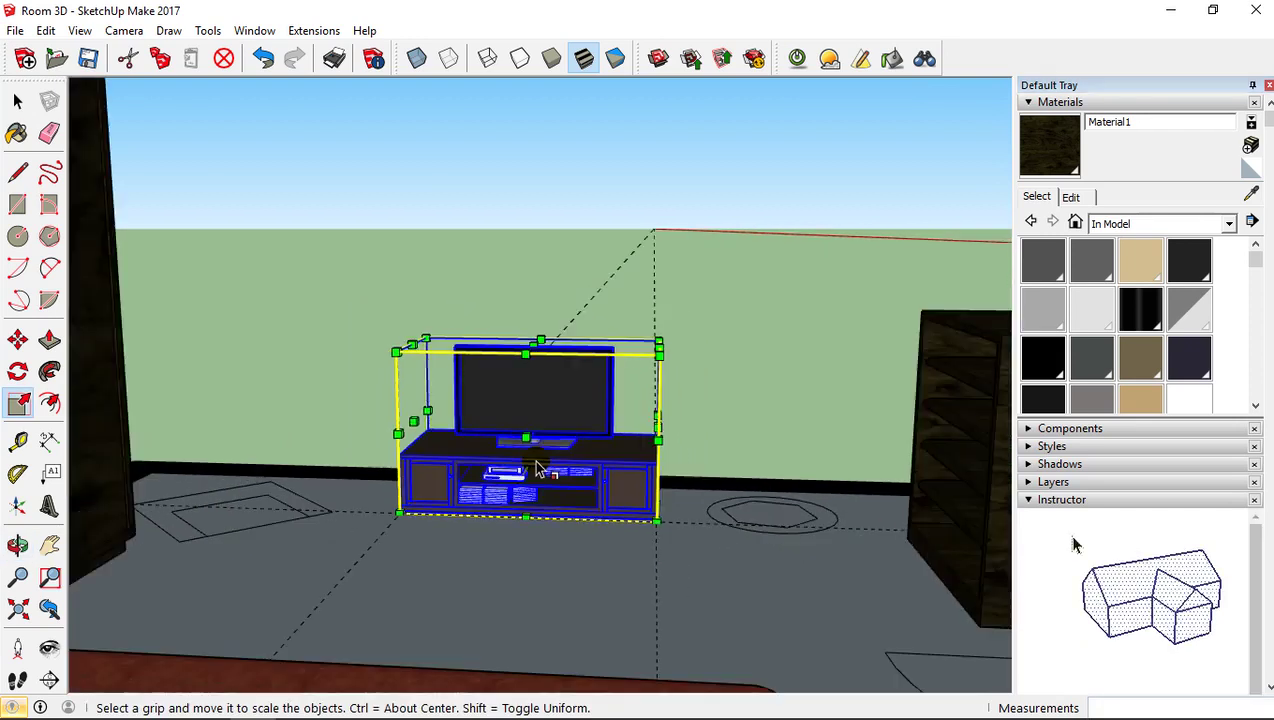
middle_drag(537, 468, 498, 364)
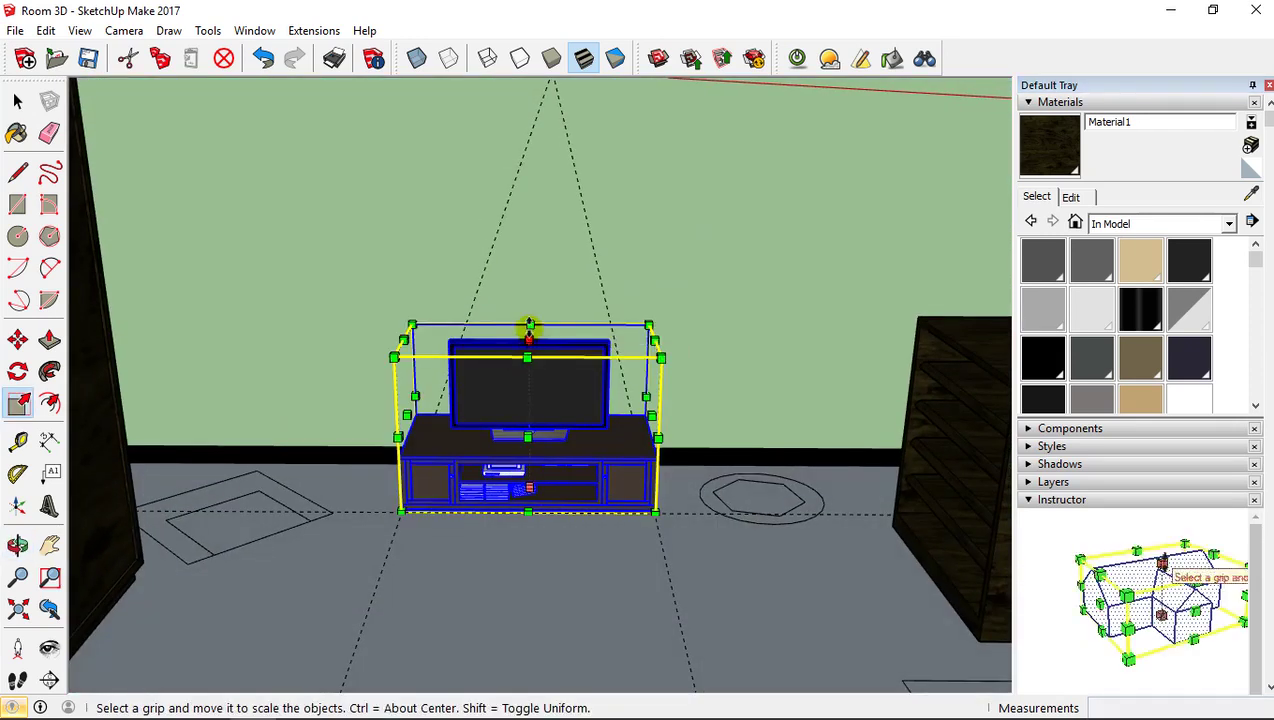
drag(529, 327, 527, 296)
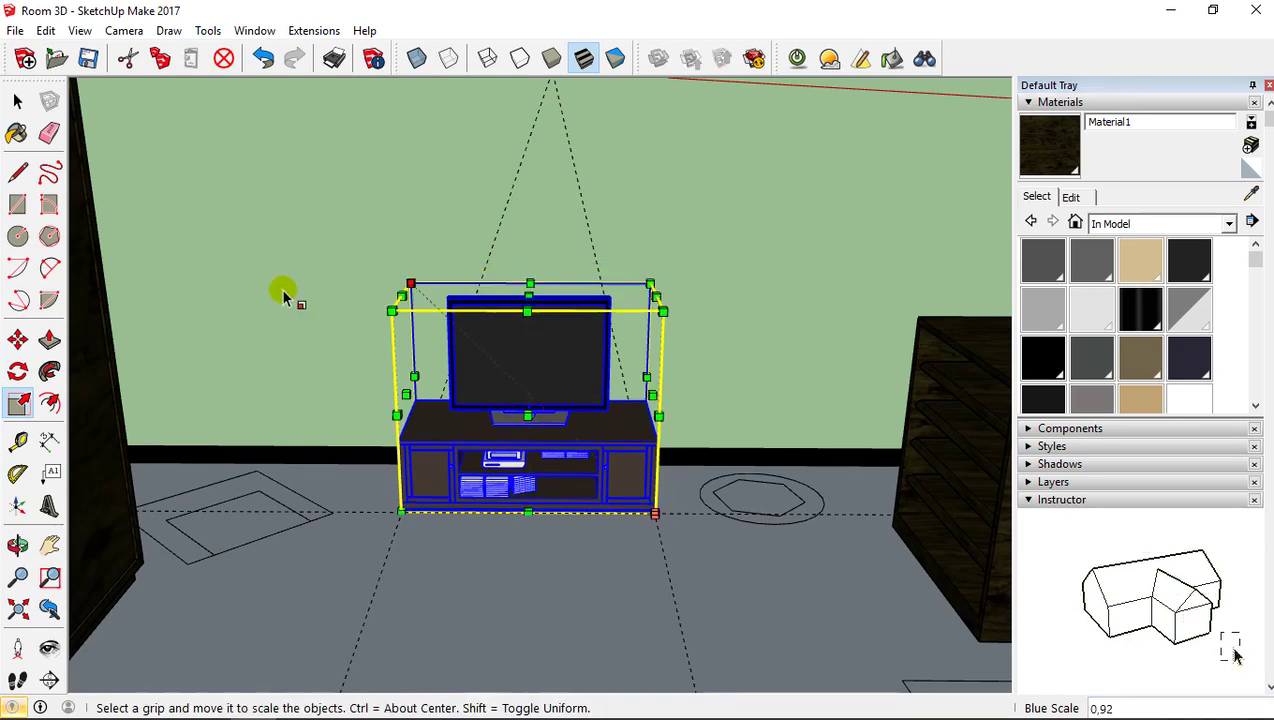
Step: Measure the TV stand cabinet's height from its front bottom edge to its top, and clear the selection
click(17, 443)
click(489, 512)
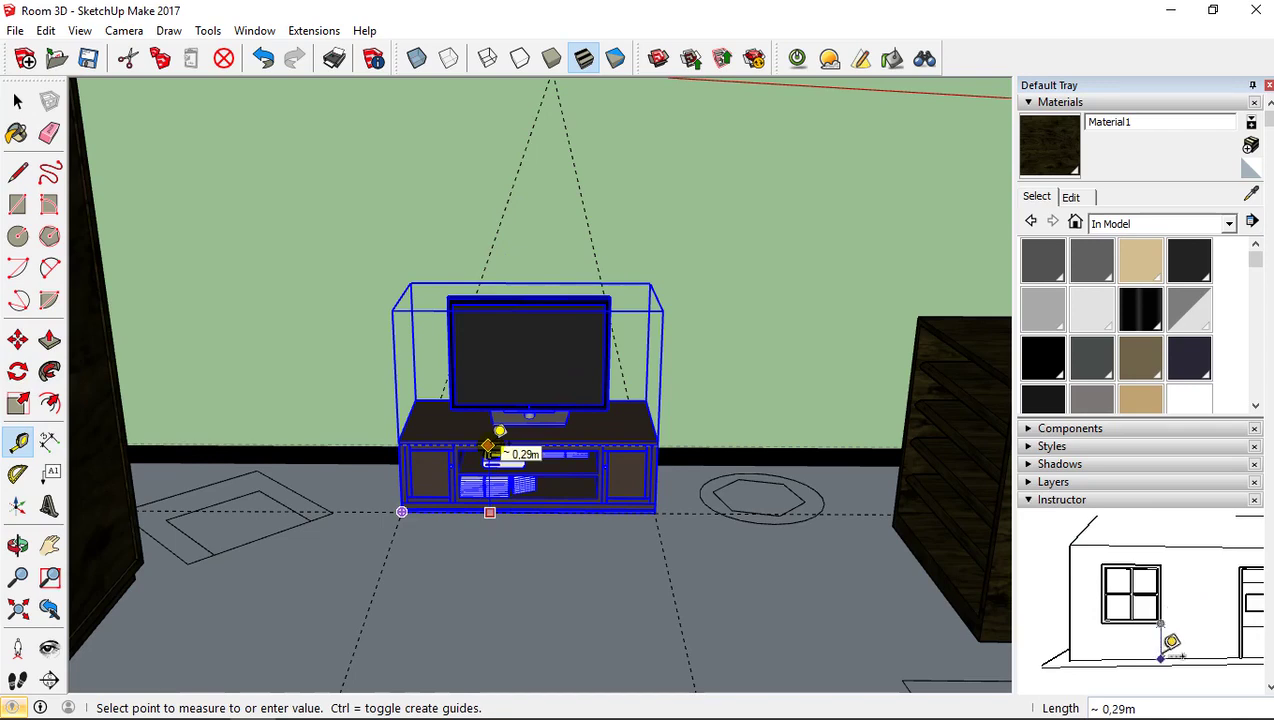
click(17, 101)
click(630, 279)
middle_drag(628, 276, 498, 333)
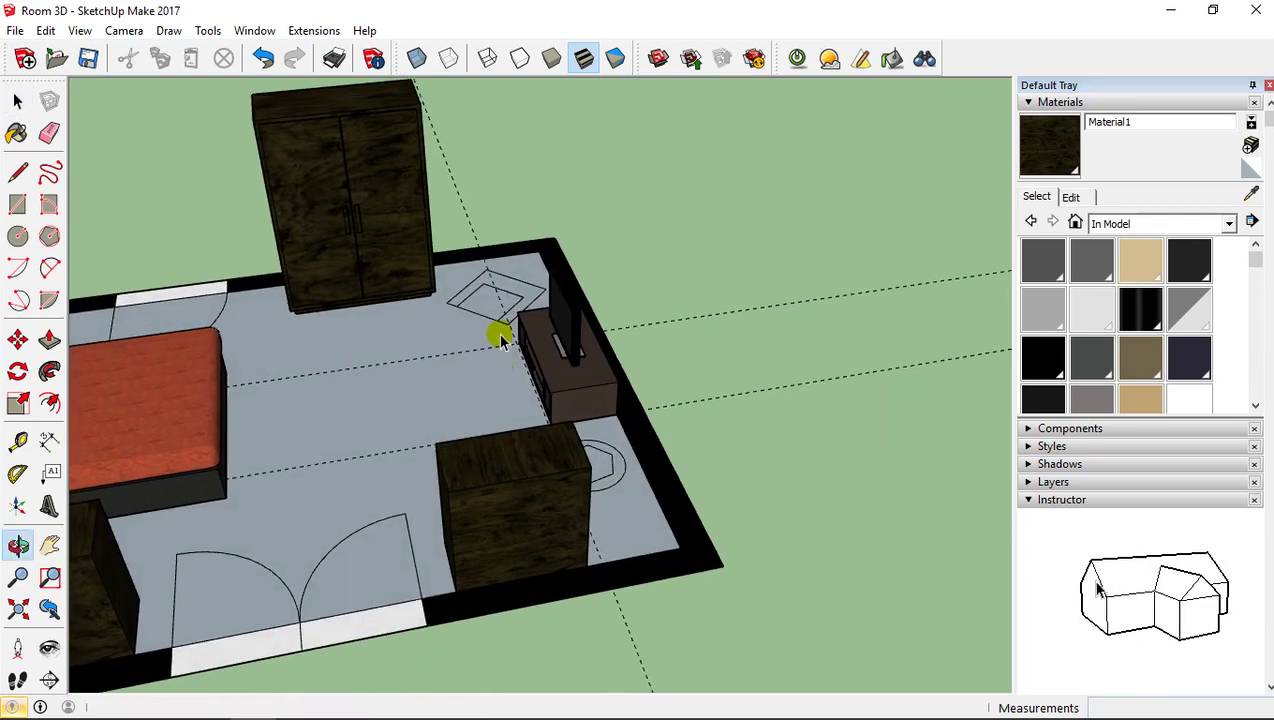
Step: Erase the flat furniture outlines on both sides of the TV stand and delete all remaining guides
scroll(506, 279, up, 5)
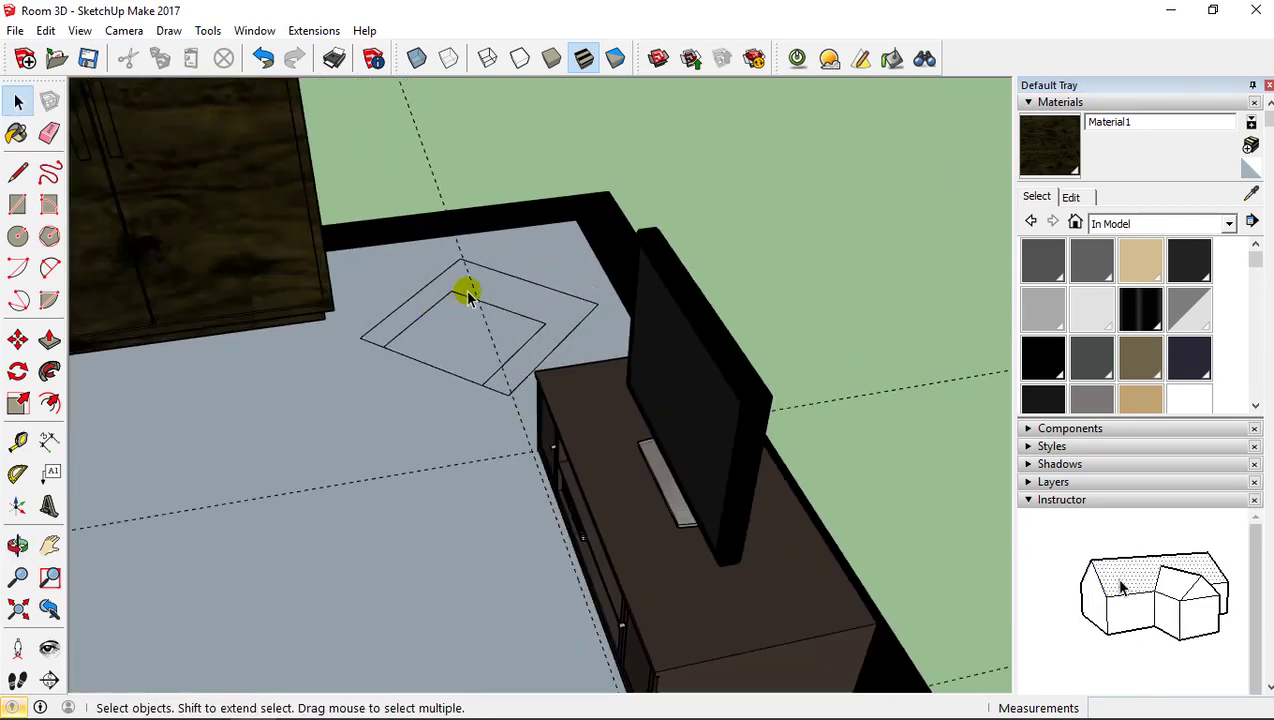
scroll(460, 304, down, 3)
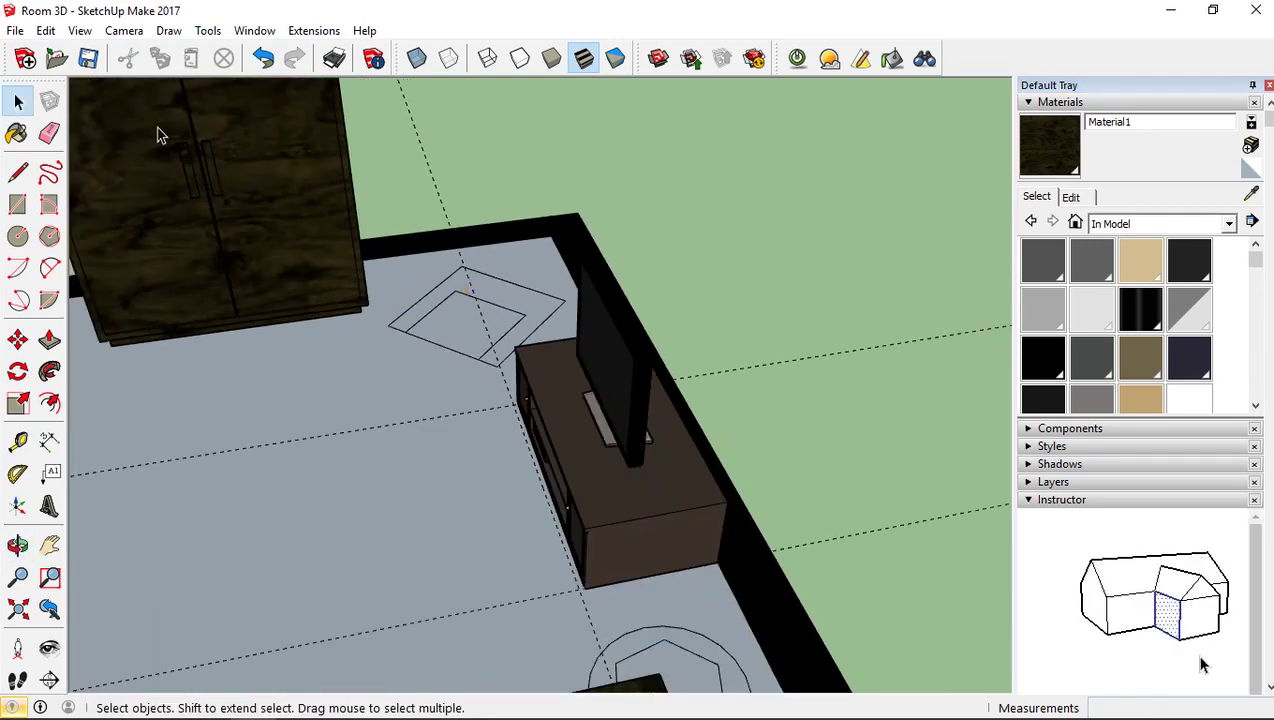
click(49, 133)
mouse_move(410, 290)
mouse_down()
mouse_move(516, 336)
mouse_move(530, 322)
mouse_move(532, 270)
mouse_up()
mouse_move(426, 282)
mouse_down()
mouse_move(540, 321)
mouse_move(506, 333)
mouse_up()
mouse_move(506, 333)
middle_down()
mouse_move(580, 484)
mouse_move(483, 476)
mouse_move(520, 535)
middle_up()
drag(548, 537, 590, 565)
mouse_move(590, 565)
middle_down()
mouse_move(336, 398)
mouse_move(250, 260)
middle_up()
click(46, 30)
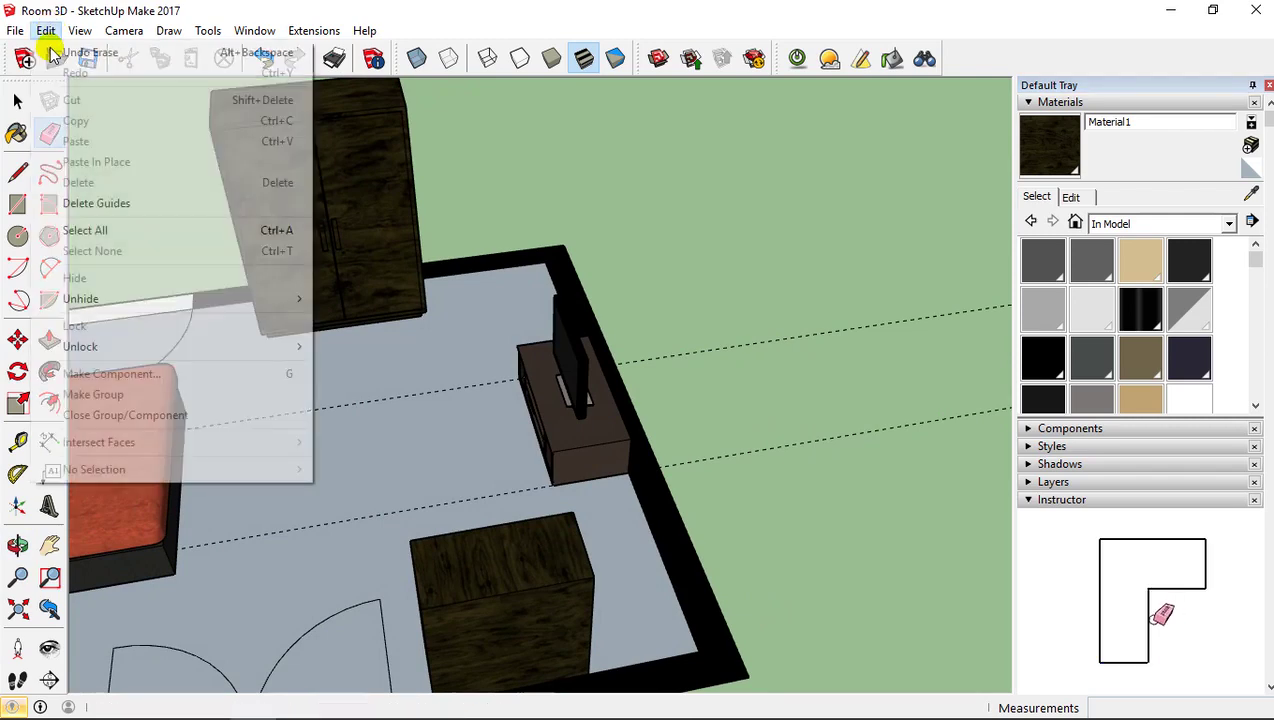
click(94, 202)
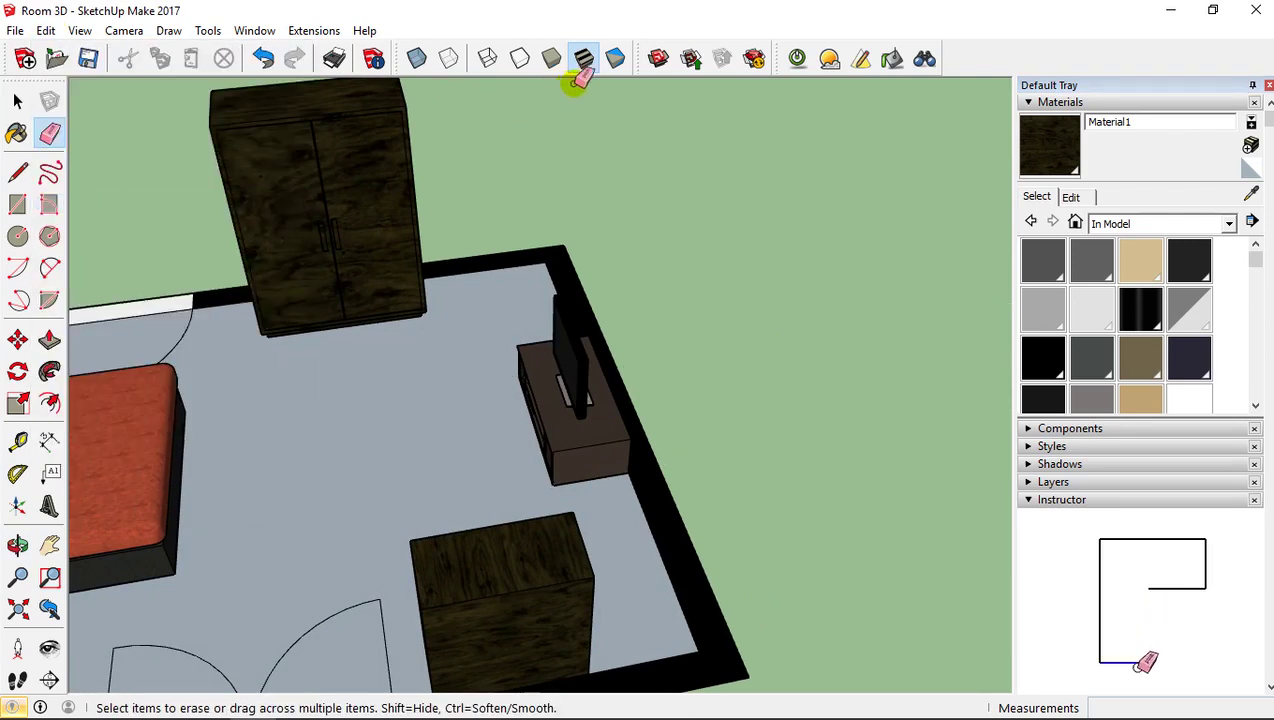
Step: Search 3D Warehouse for "armchair"
click(651, 60)
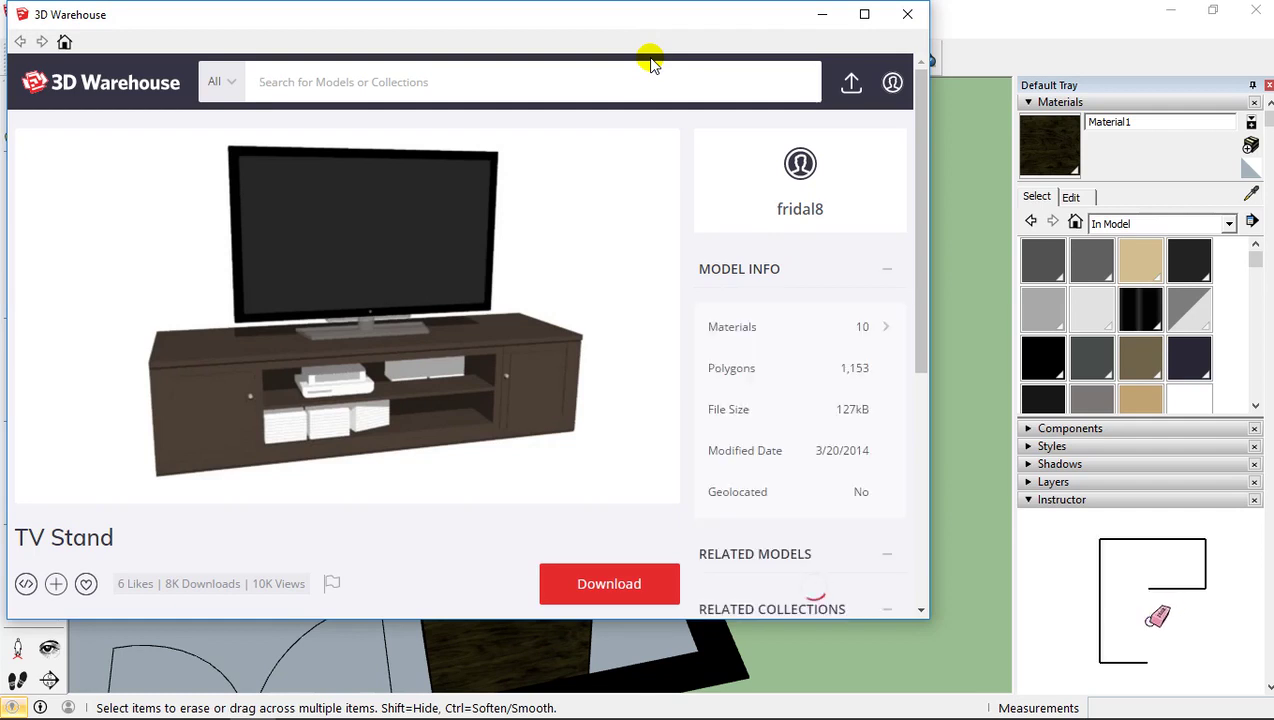
text(chair)
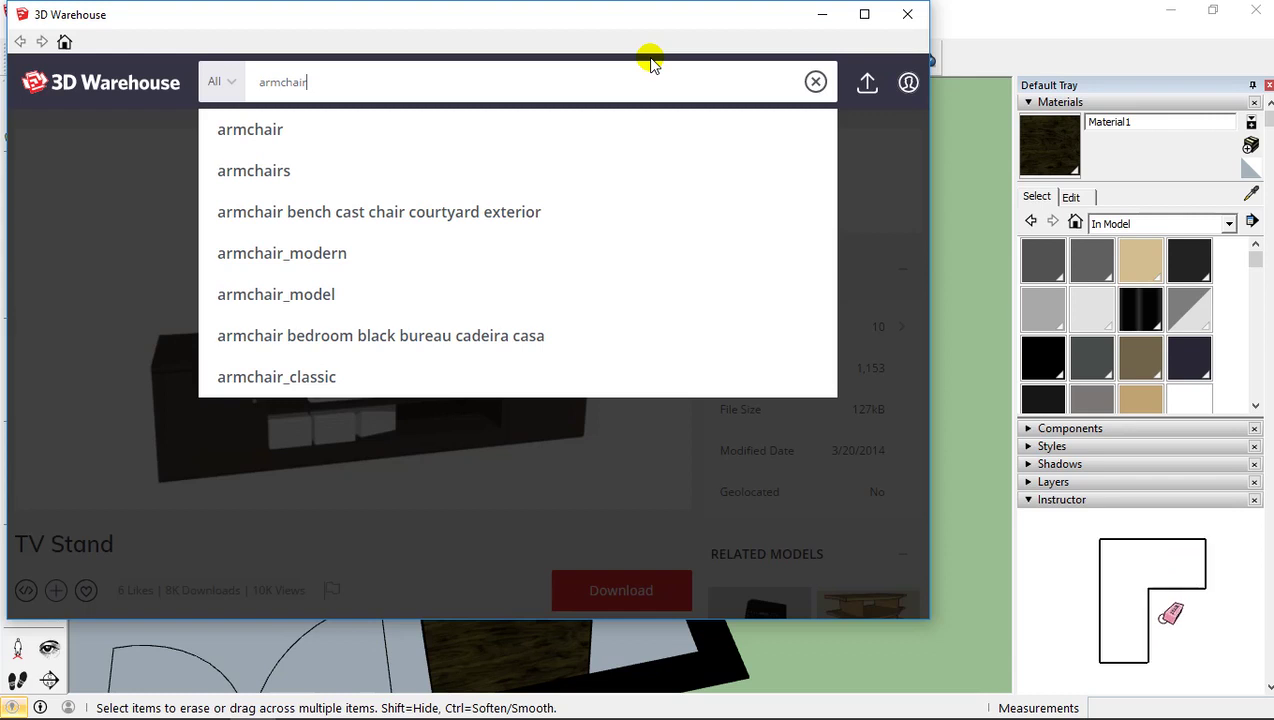
key(Return)
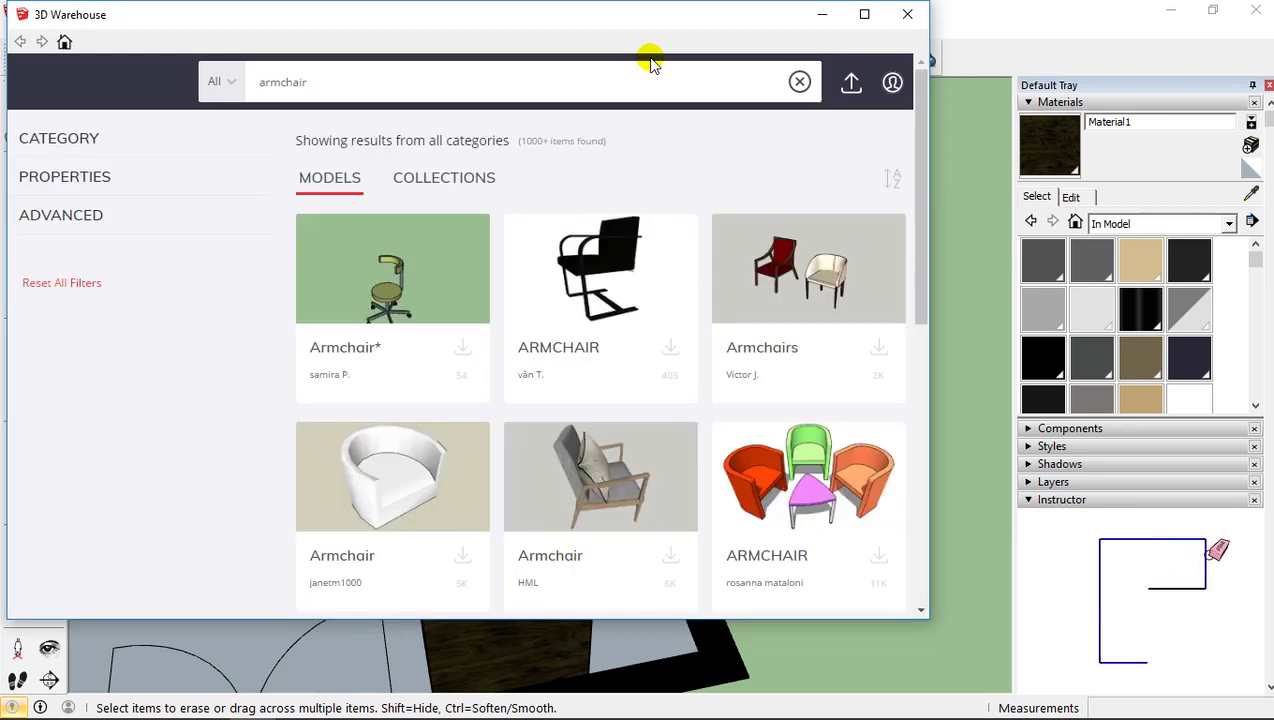
Step: Browse the armchair results and open the orange-red armchair model with slanted armrests and a high back
scroll(712, 338, down, 4)
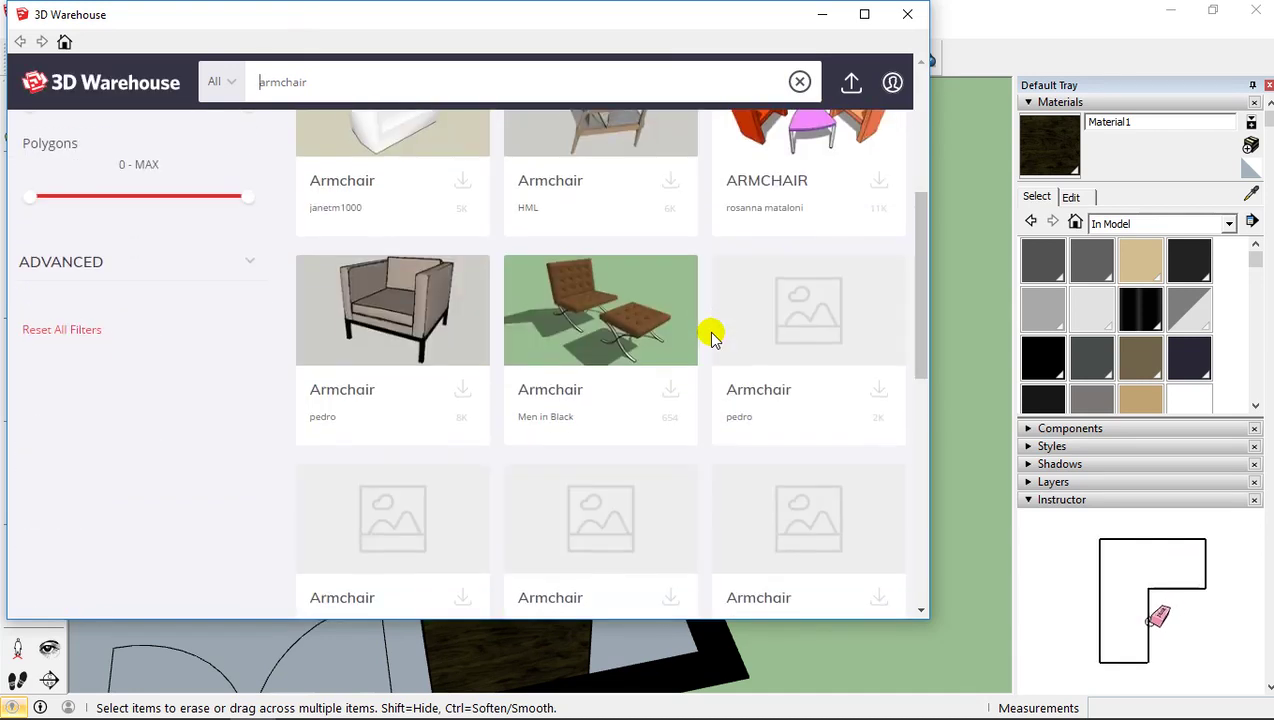
scroll(712, 338, down, 1)
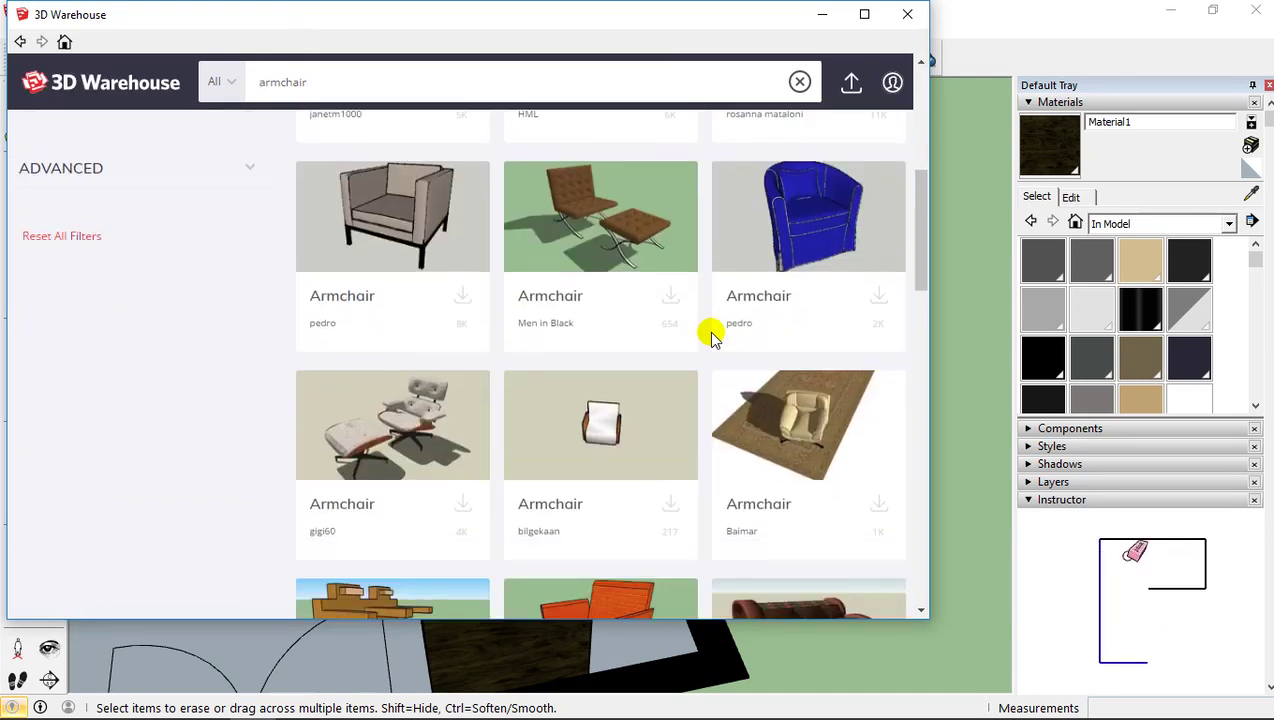
scroll(712, 338, down, 1)
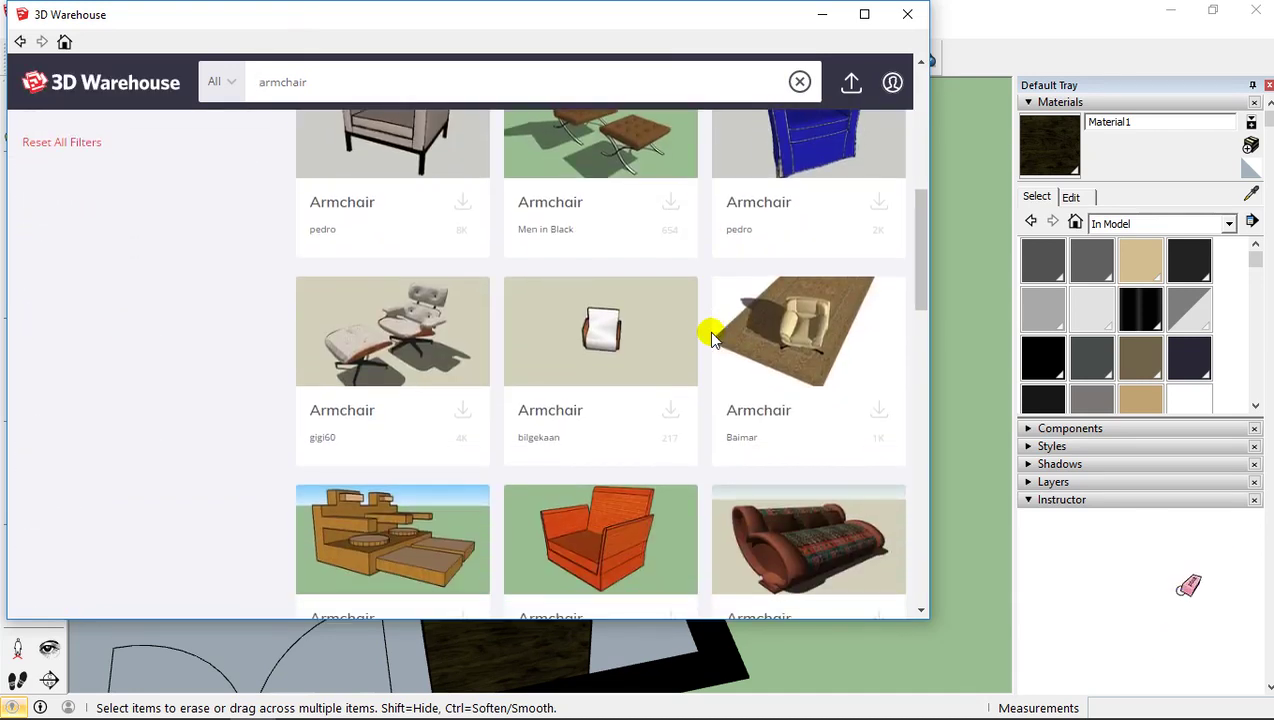
scroll(712, 338, down, 4)
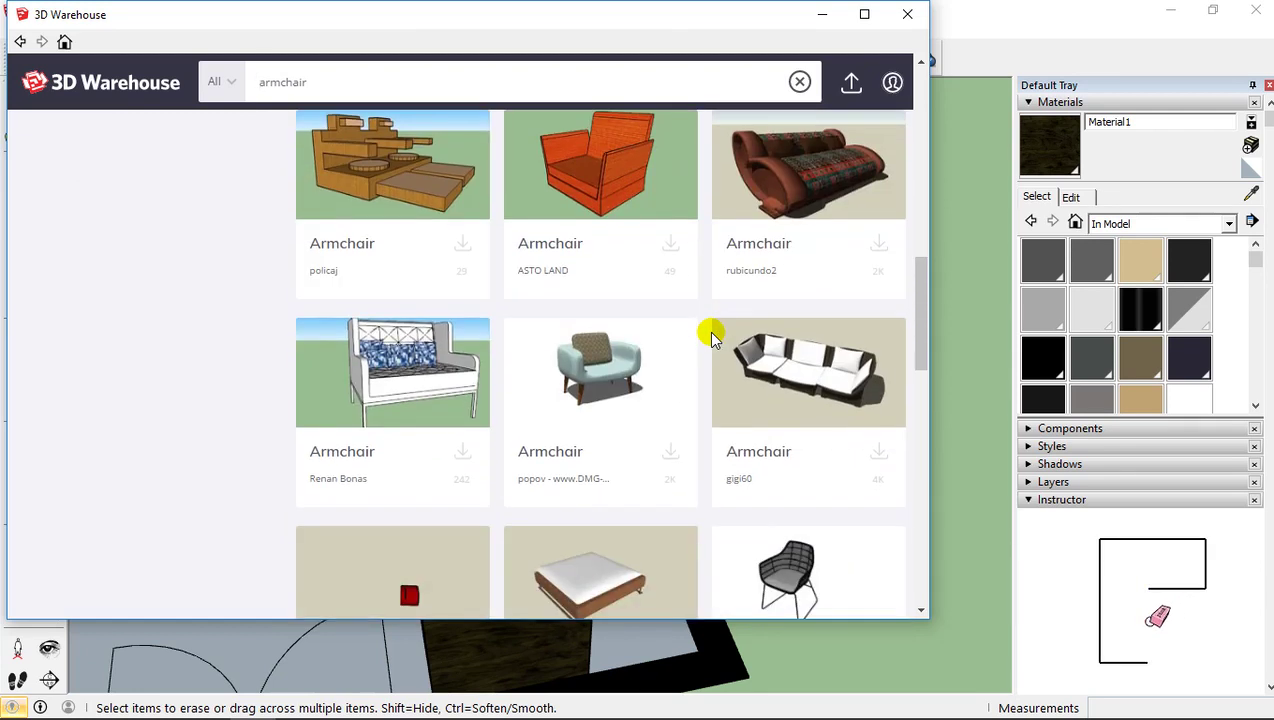
scroll(712, 338, down, 6)
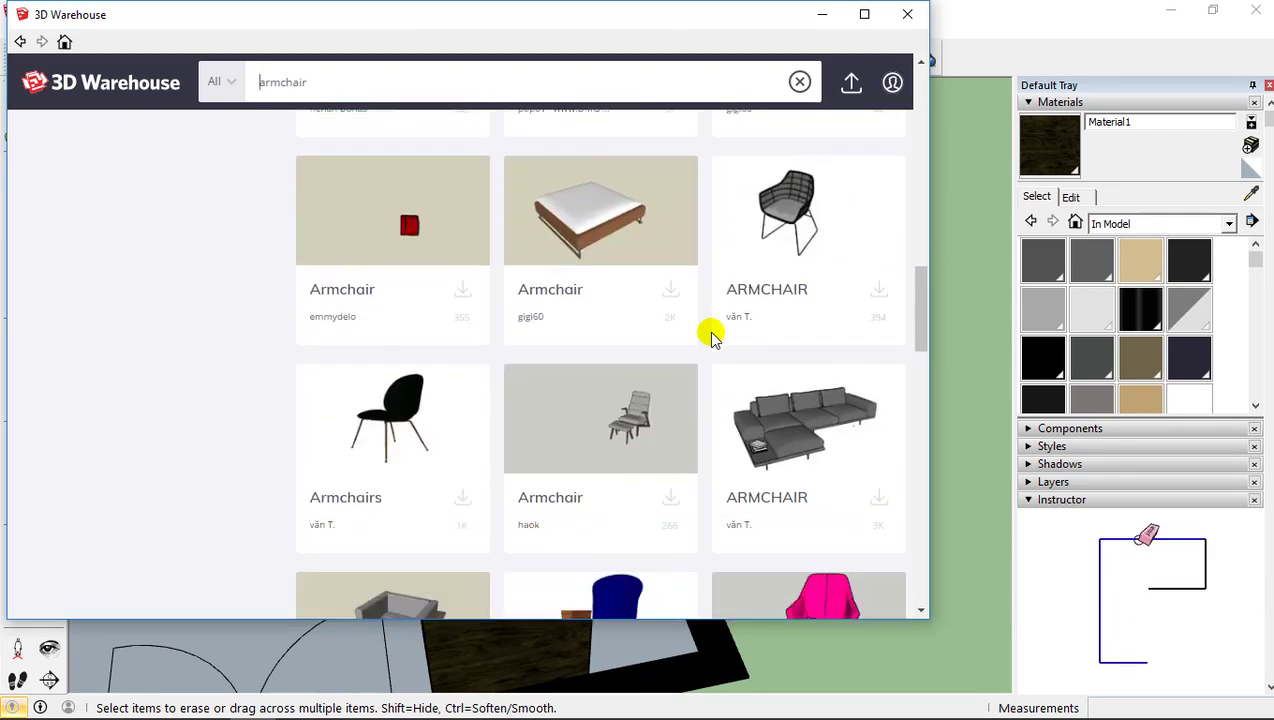
scroll(712, 338, down, 8)
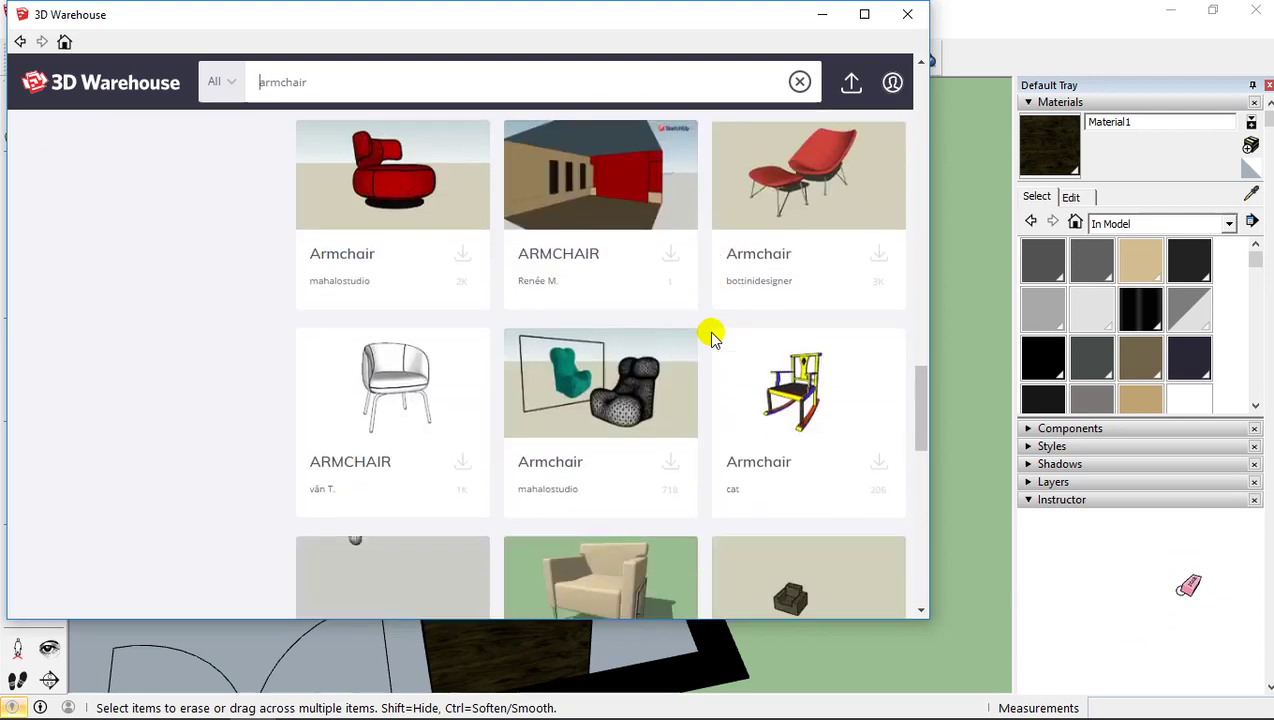
scroll(712, 338, down, 2)
scroll(712, 338, up, 1)
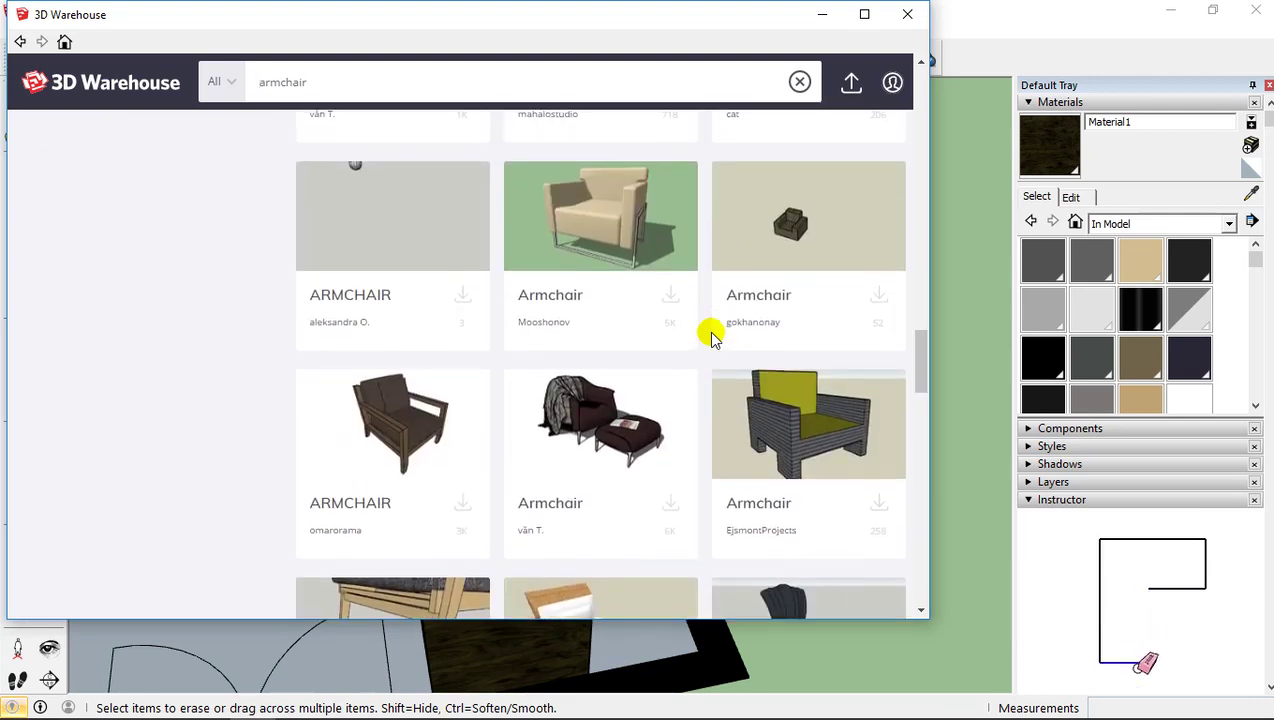
scroll(712, 338, down, 1)
scroll(712, 338, down, 3)
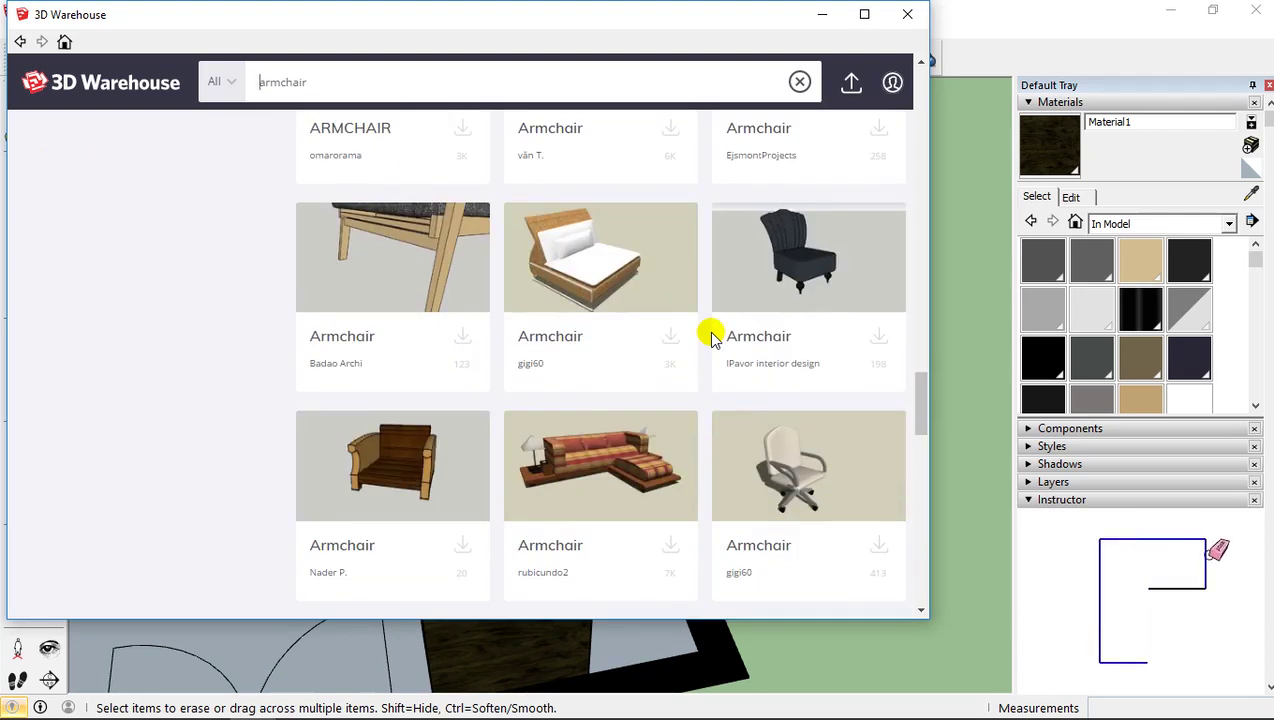
scroll(712, 338, down, 8)
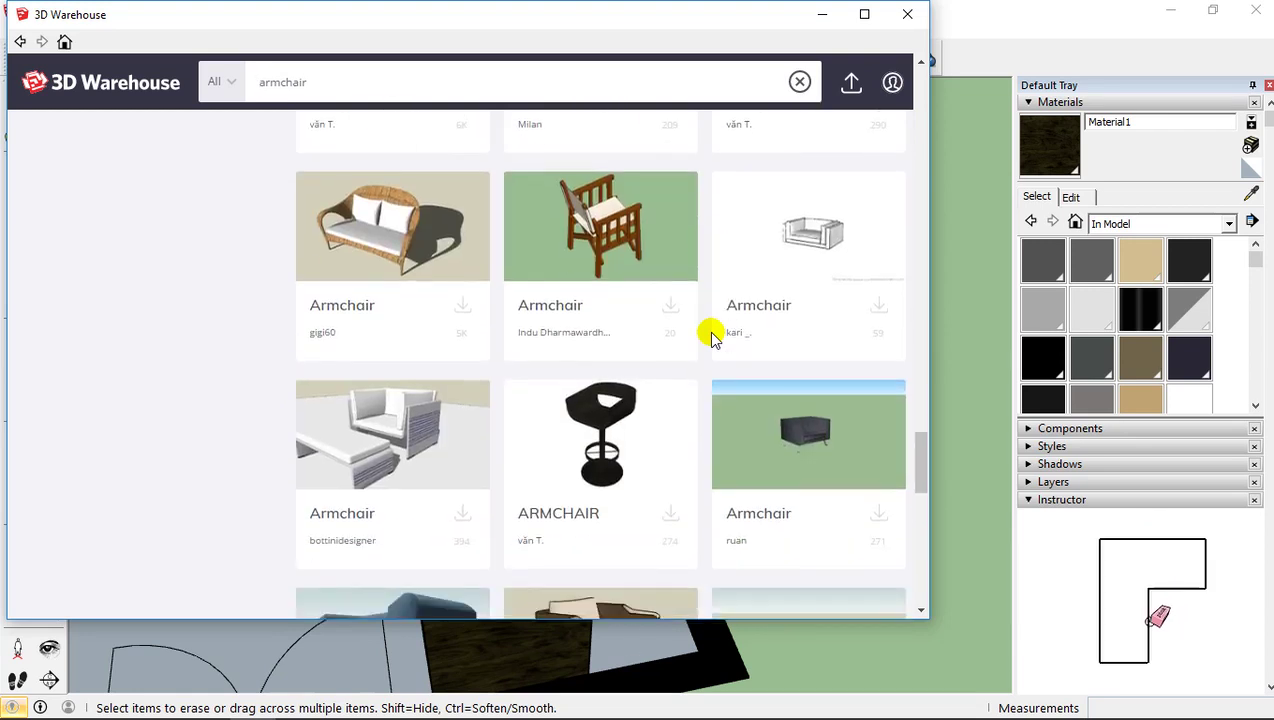
scroll(712, 338, down, 14)
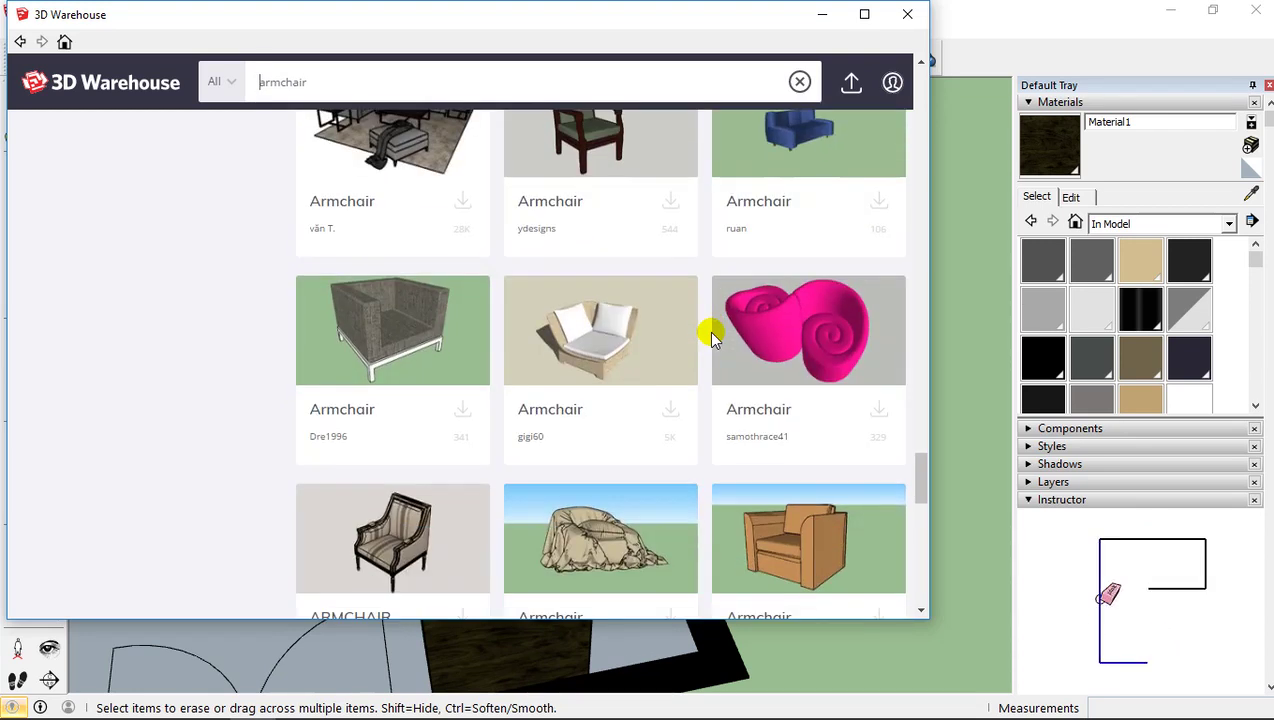
scroll(712, 338, down, 3)
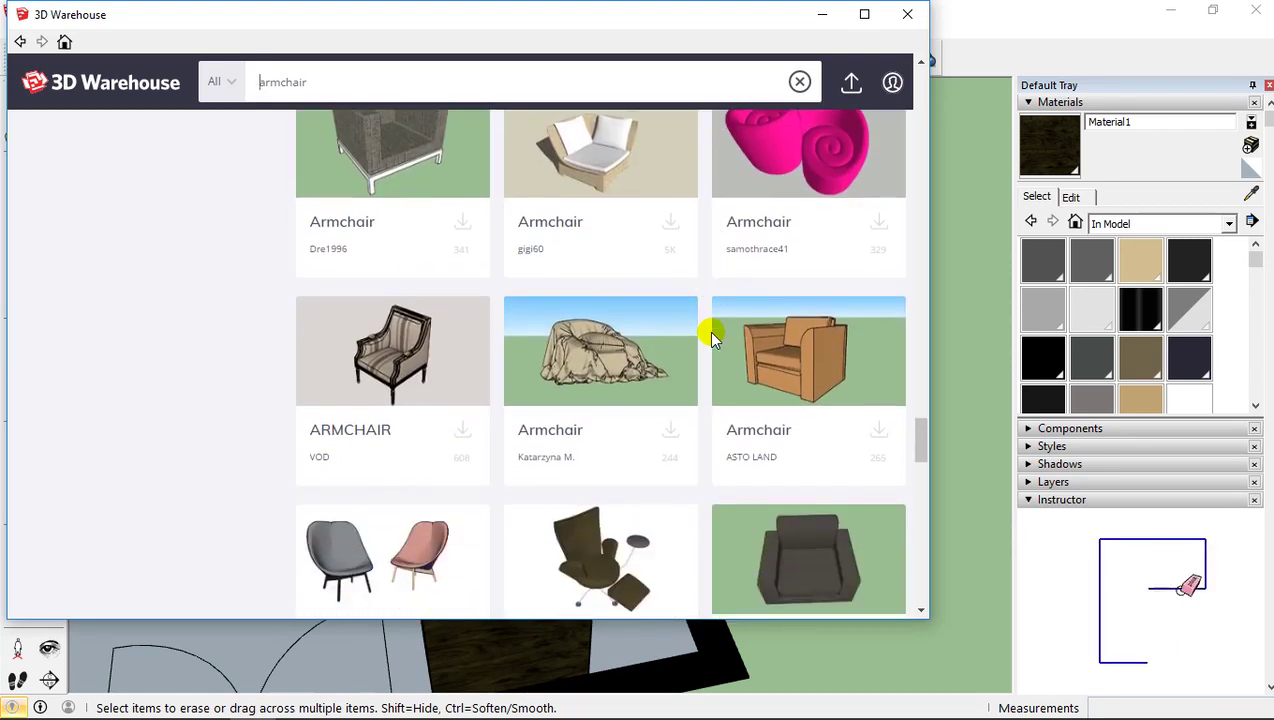
scroll(712, 338, up, 1)
scroll(712, 338, up, 1)
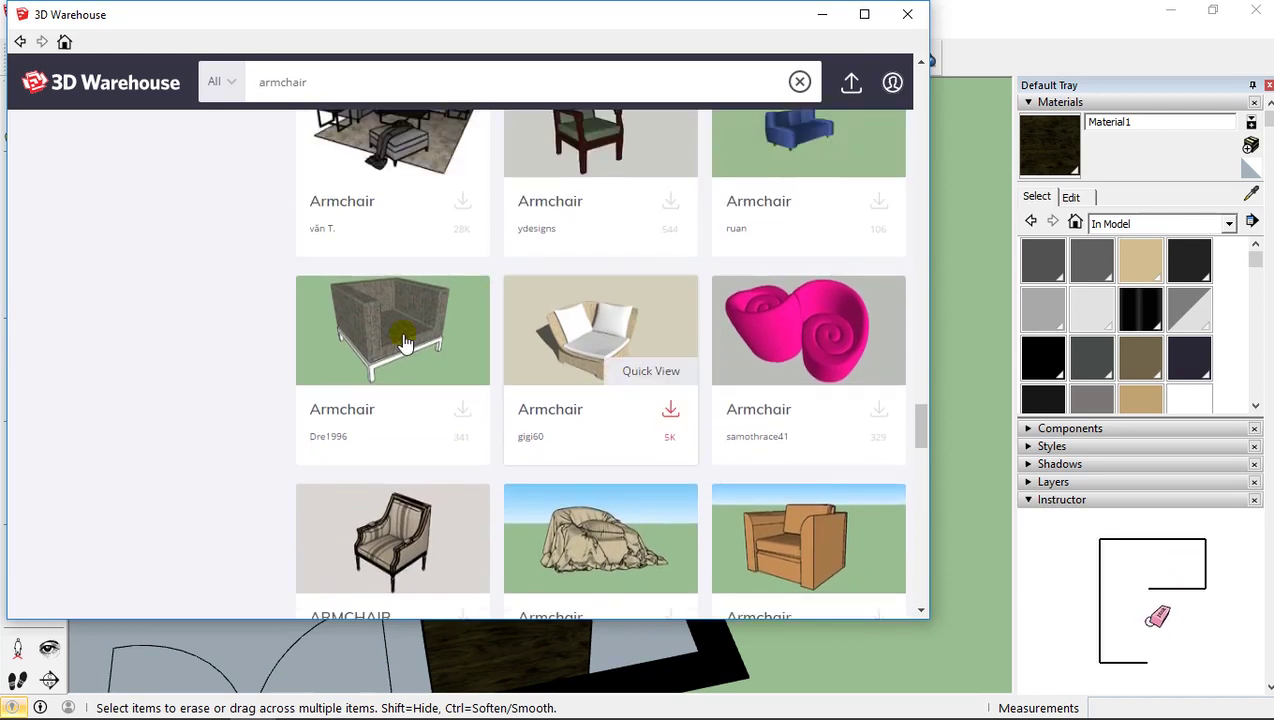
scroll(500, 295, up, 20)
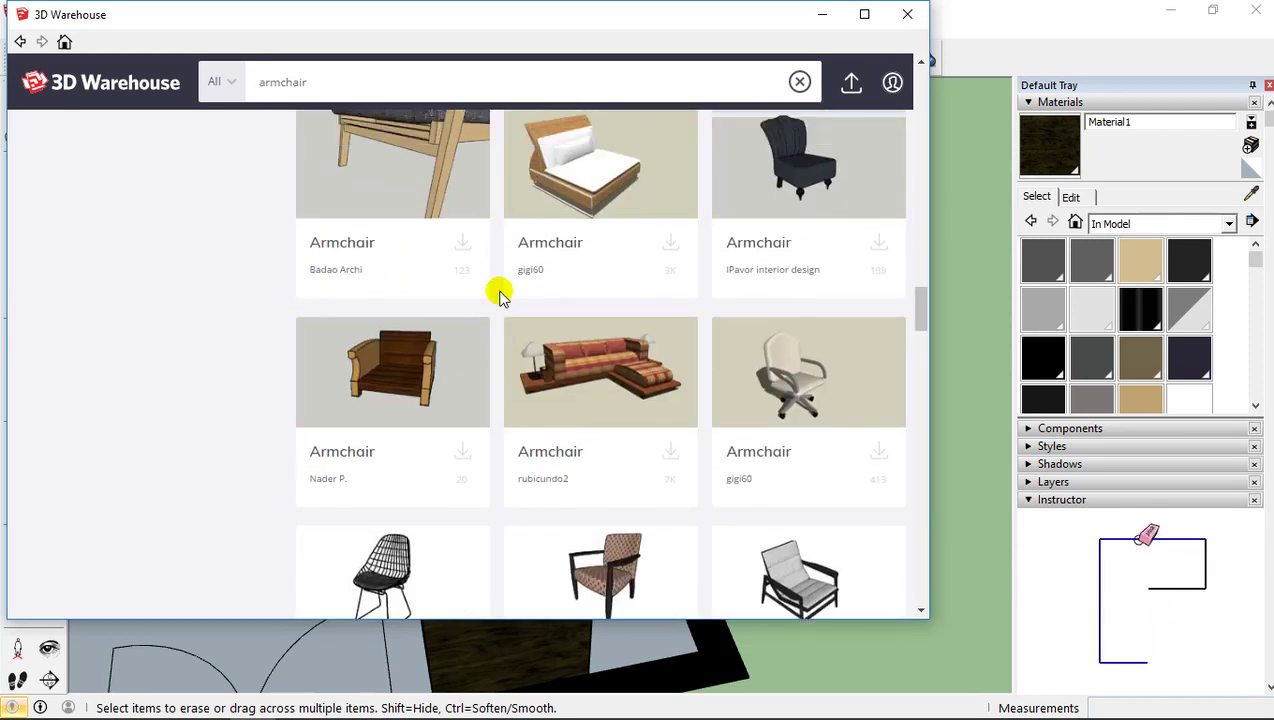
scroll(500, 295, up, 15)
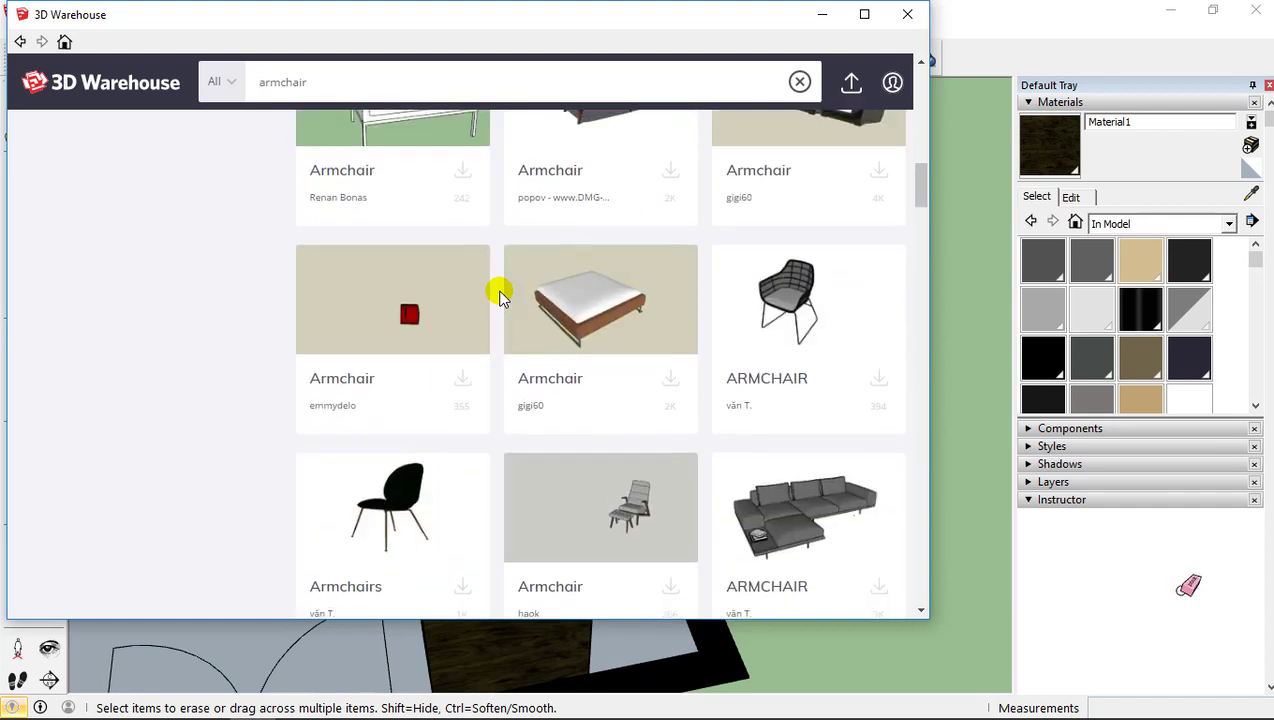
scroll(500, 295, up, 7)
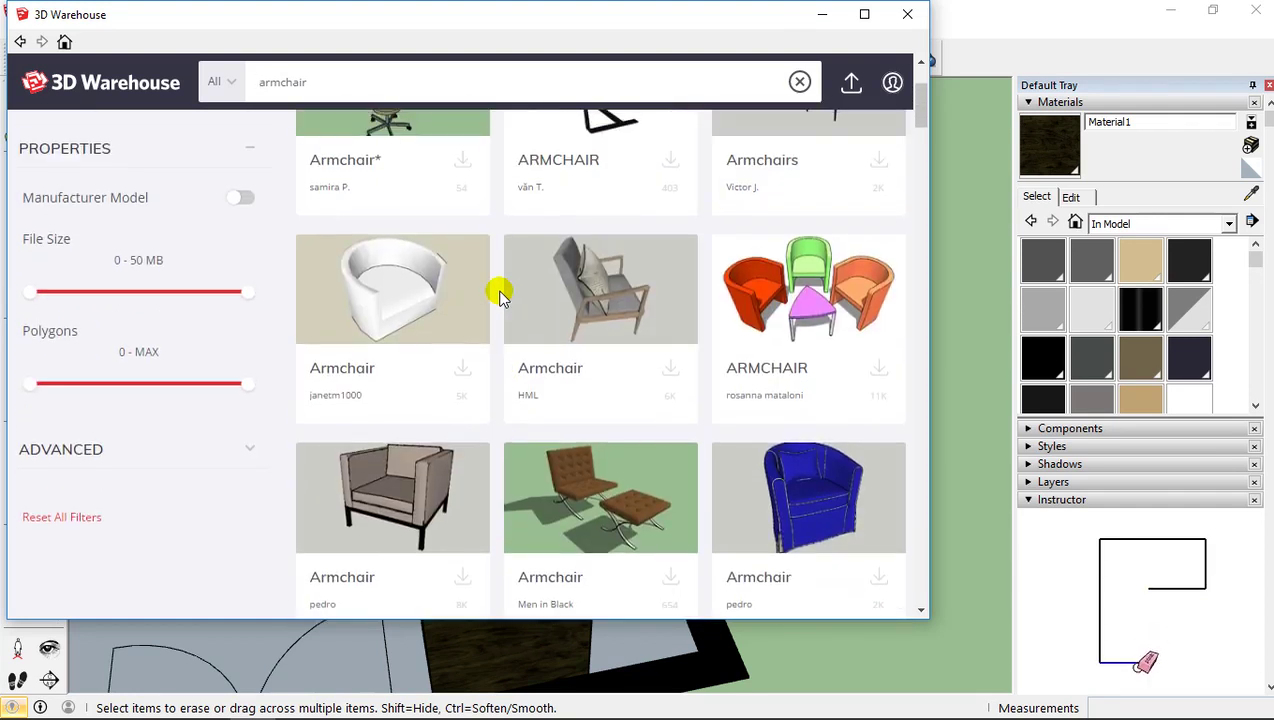
scroll(500, 295, down, 5)
scroll(500, 295, down, 2)
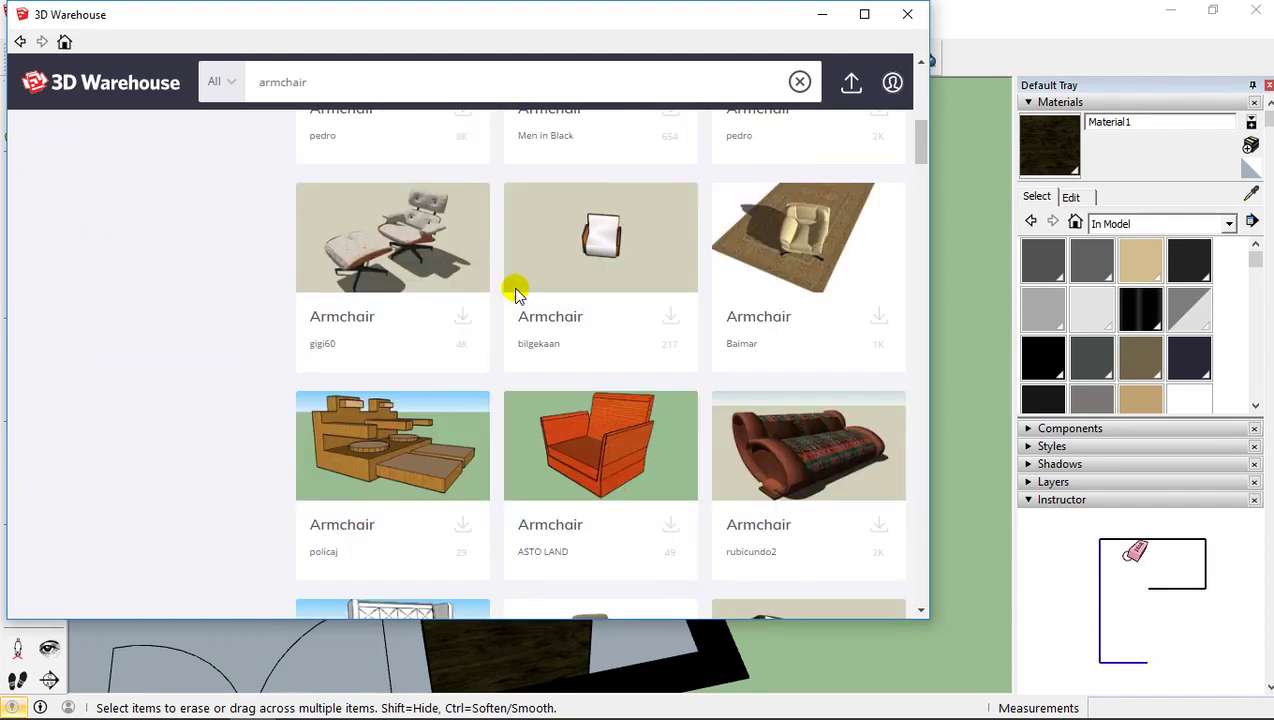
click(584, 407)
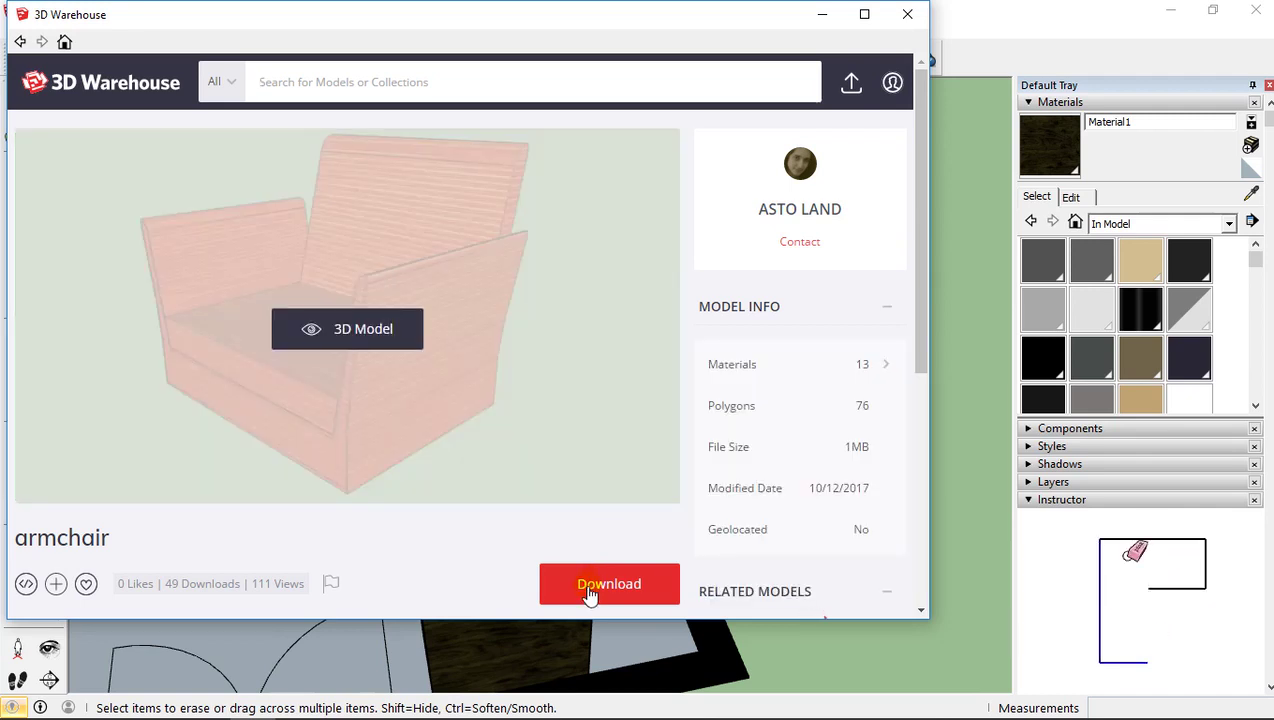
Step: Download the armchair straight into the model and place it outside the room, beside the wall behind the TV stand
click(588, 590)
click(397, 361)
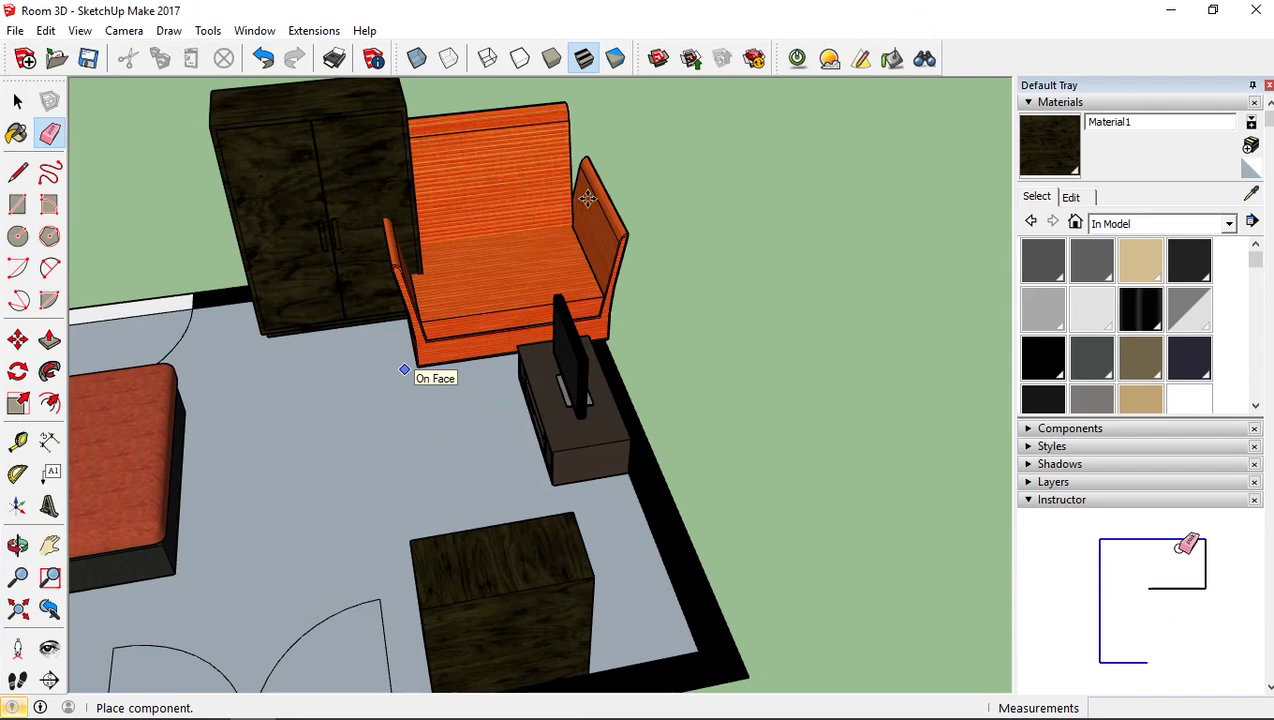
click(665, 399)
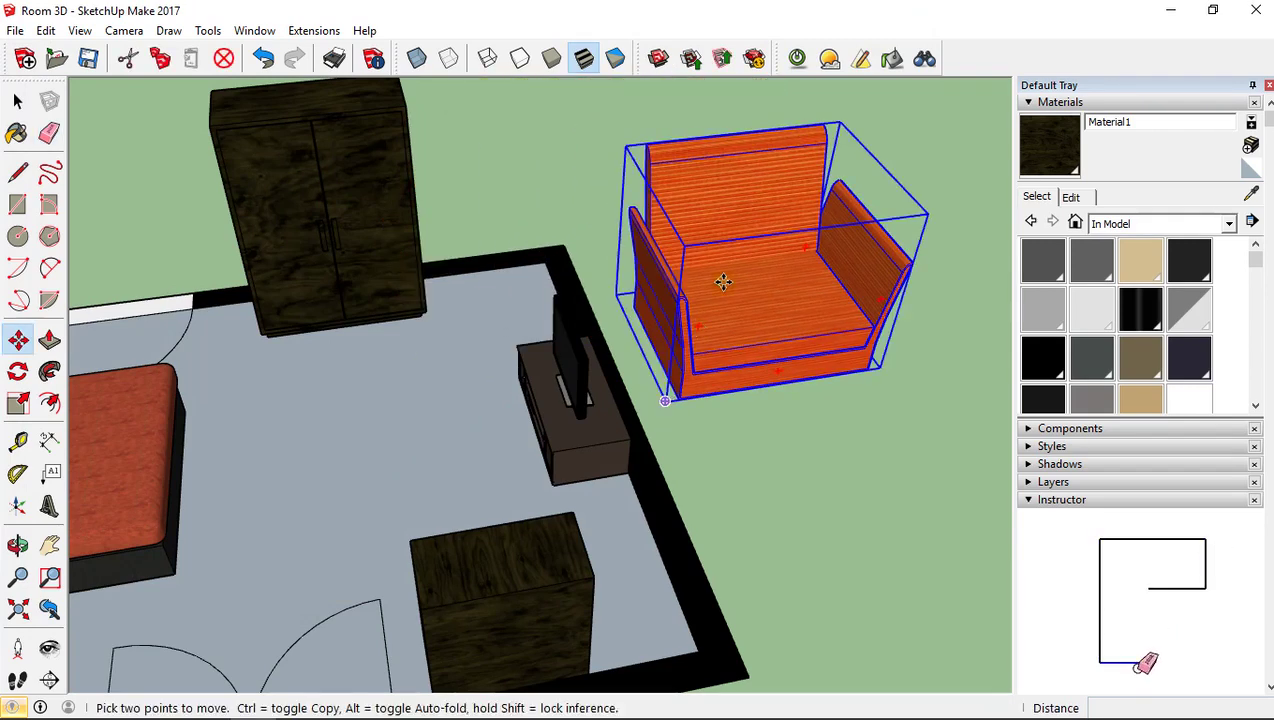
Step: Shrink the armchair uniformly by 0.76, along the red axis by 0.73, and uniformly again by 0.93
scroll(723, 282, up, 3)
middle_drag(725, 279, 370, 216)
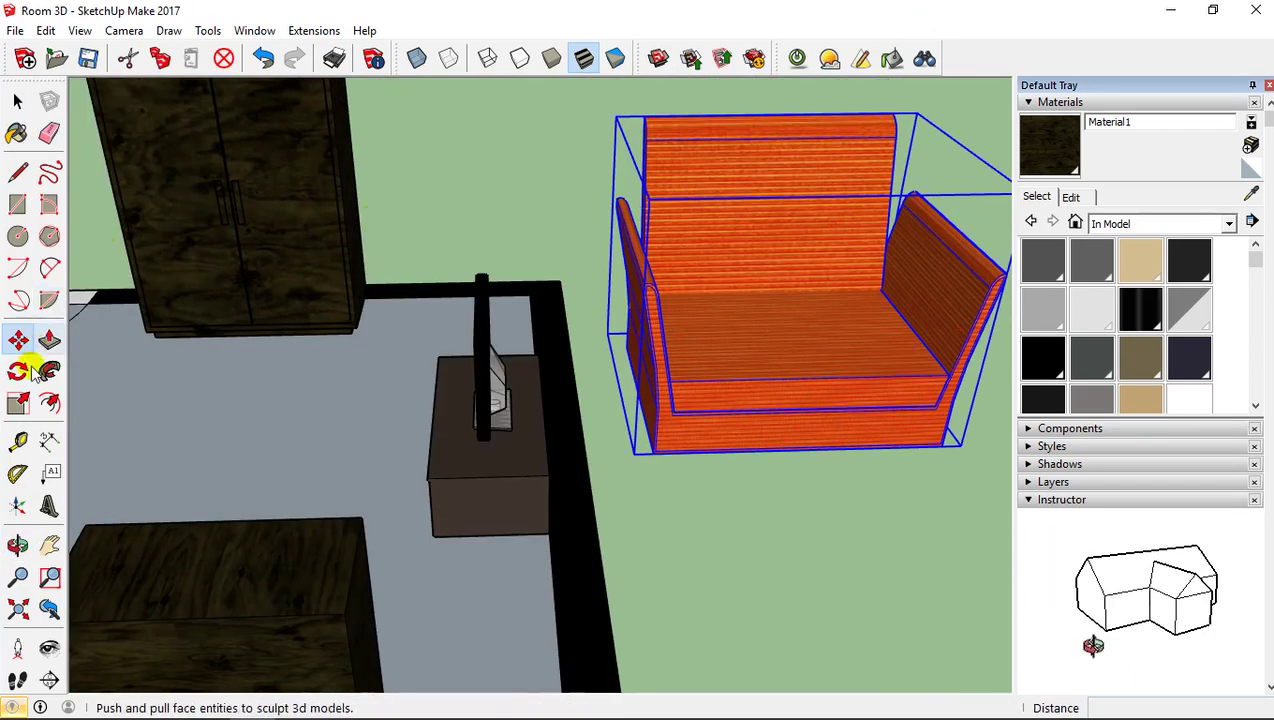
click(17, 403)
drag(619, 116, 694, 190)
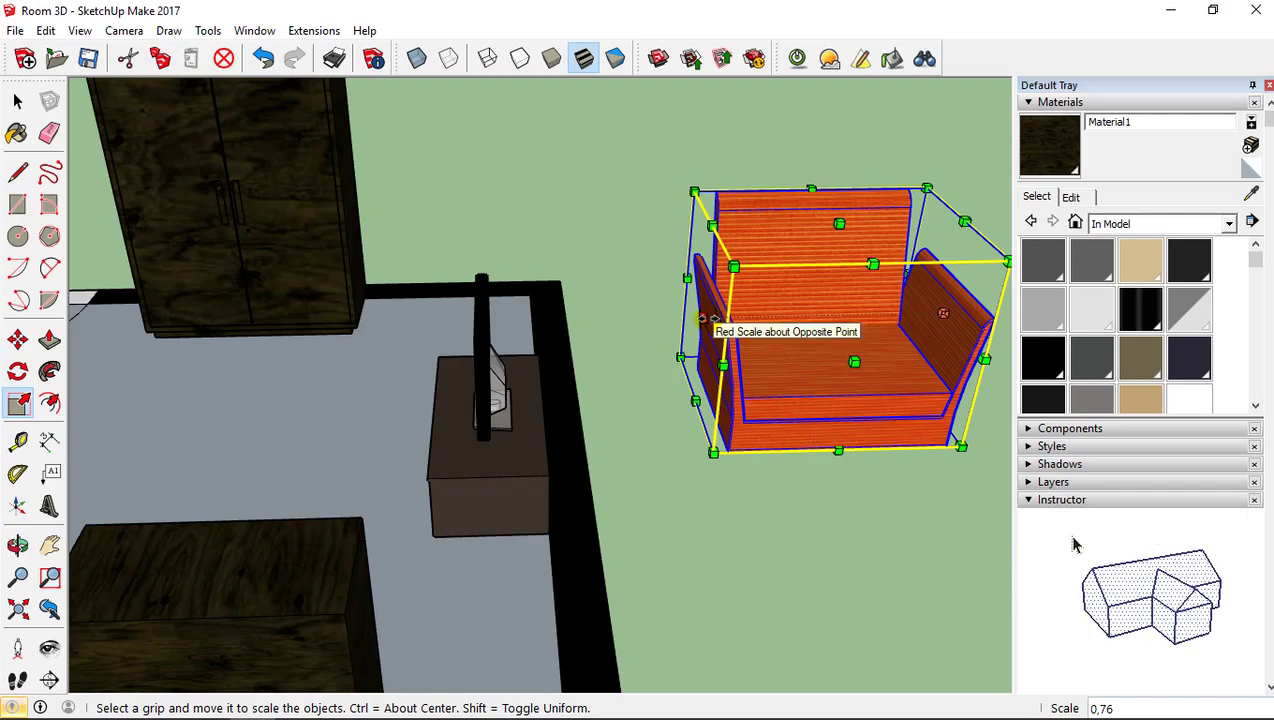
drag(704, 322, 772, 310)
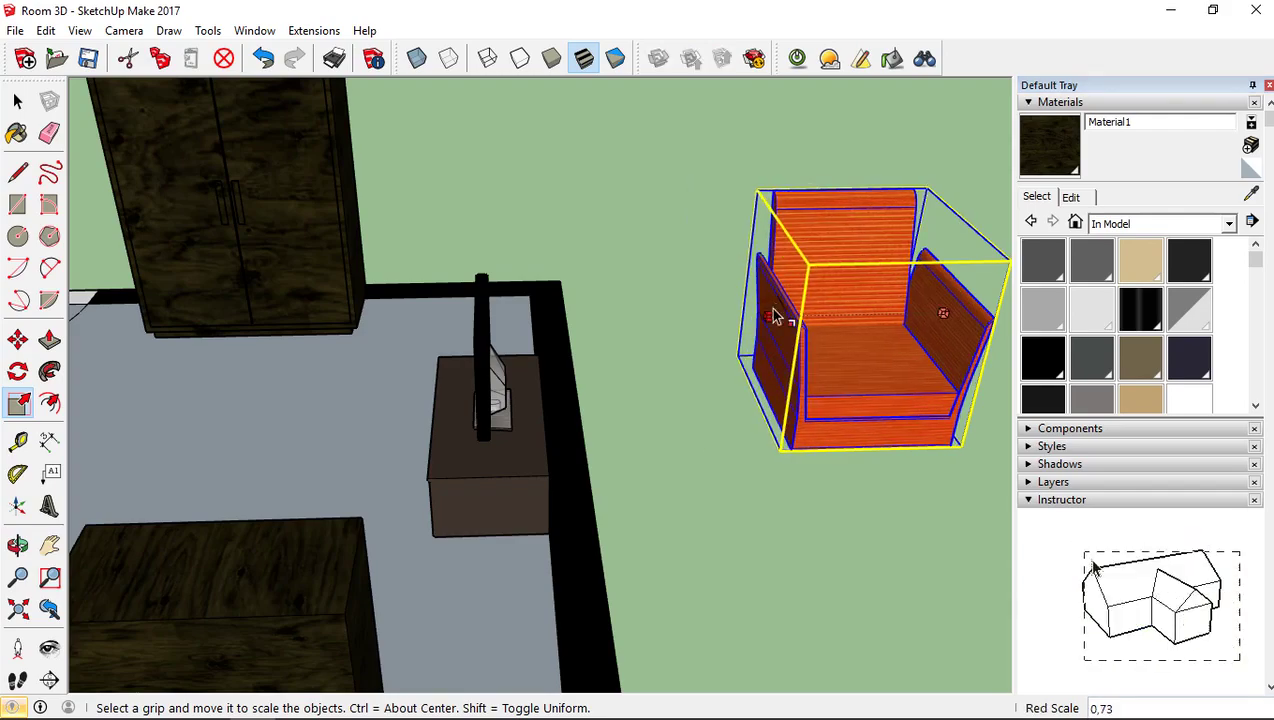
middle_drag(772, 310, 806, 213)
drag(806, 213, 834, 284)
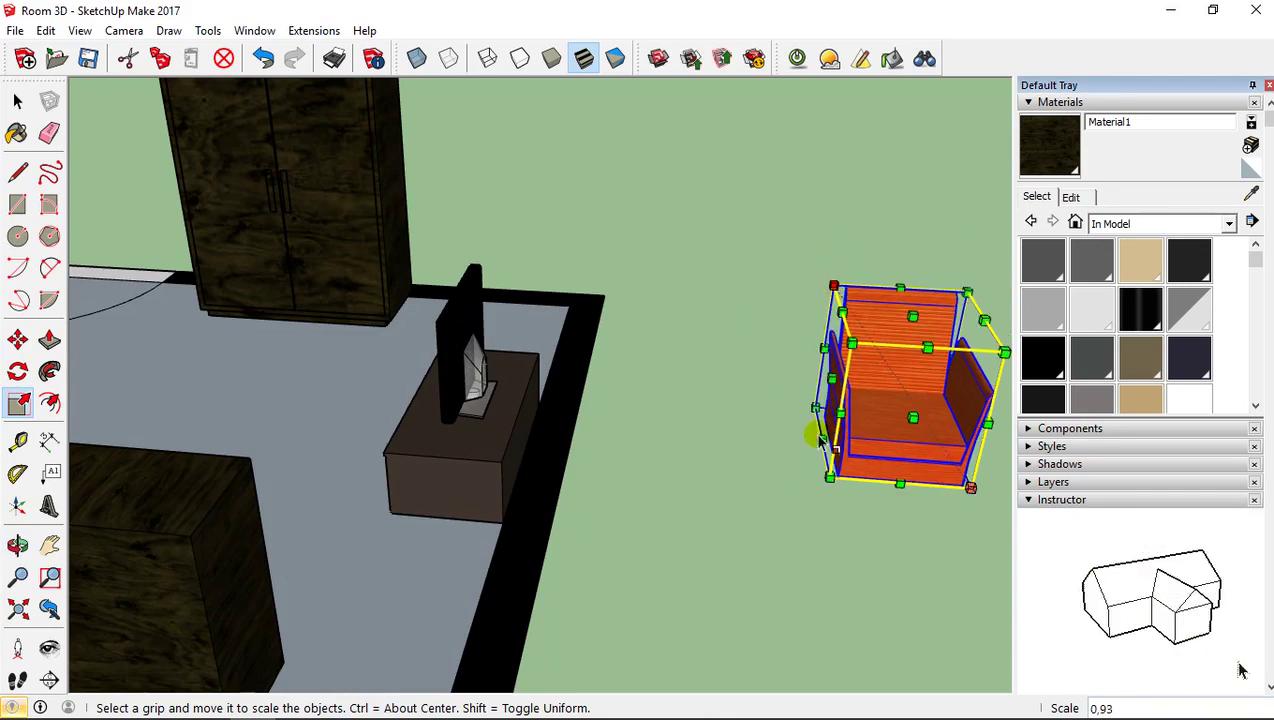
Step: Rotate the armchair 45 degrees on the ground plane about the bottom front corner nearest the room
mouse_move(805, 474)
middle_down()
mouse_move(833, 443)
mouse_move(855, 446)
middle_up()
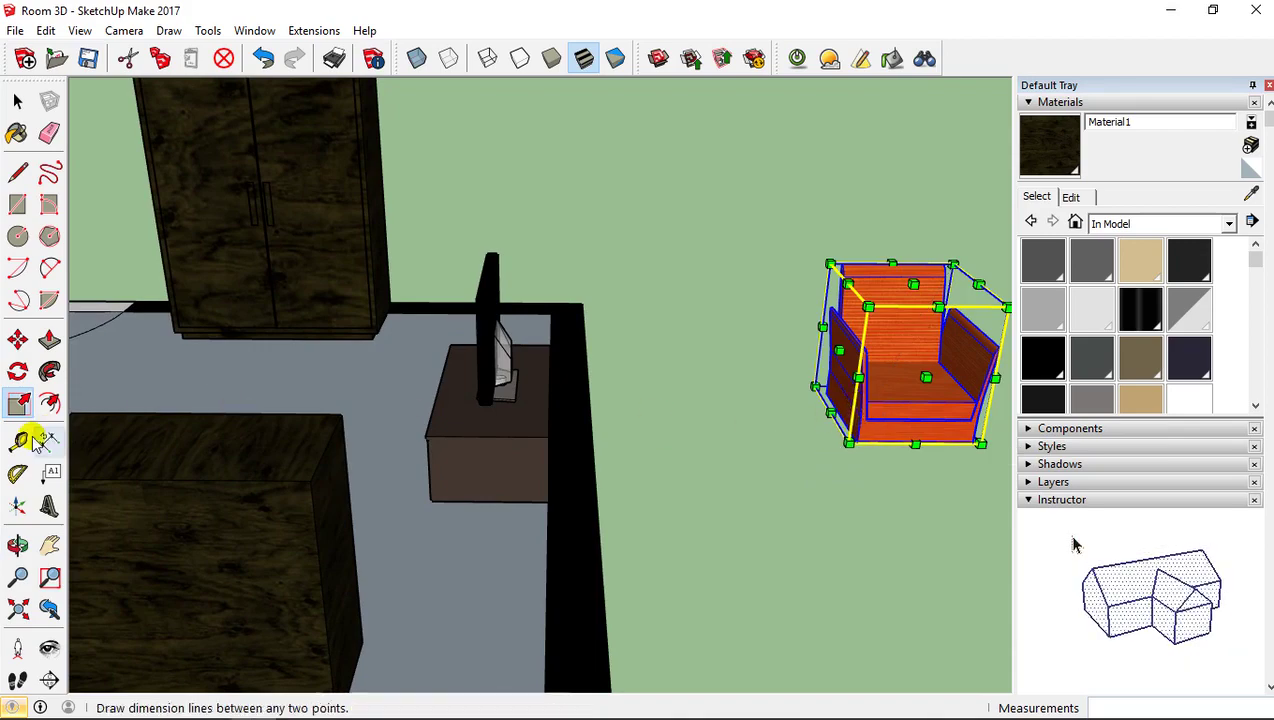
click(17, 372)
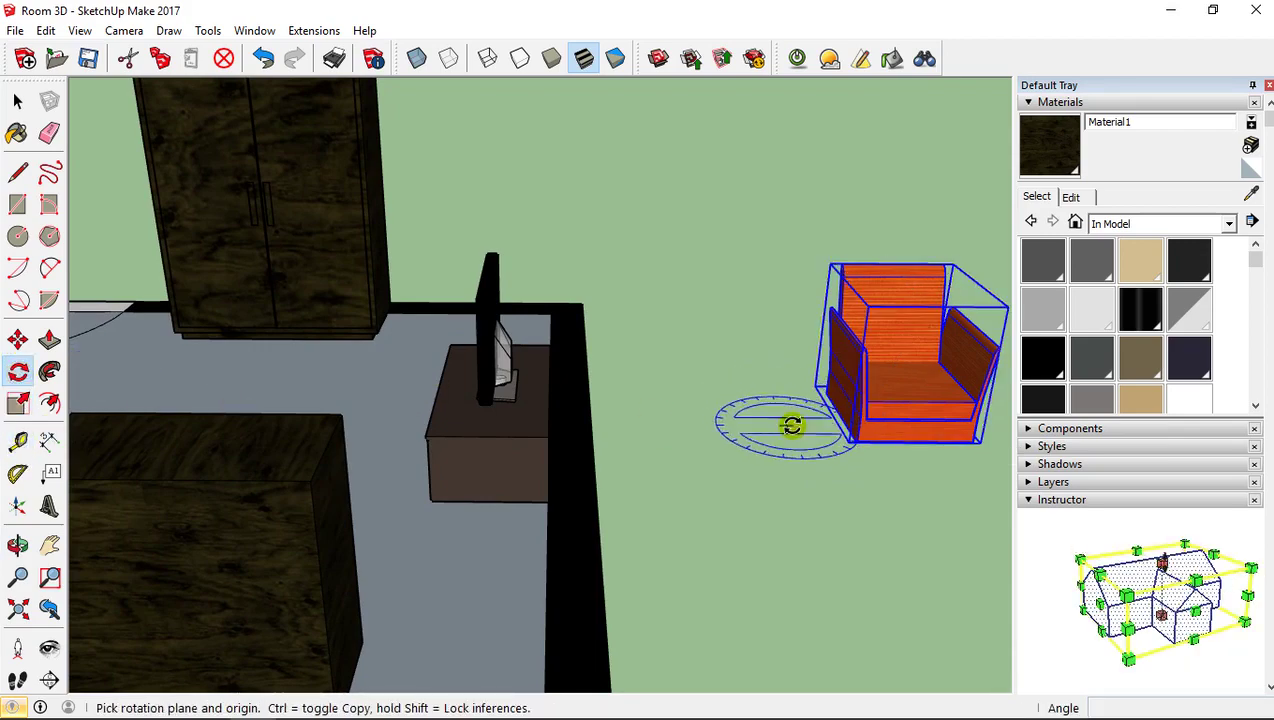
scroll(853, 438, up, 3)
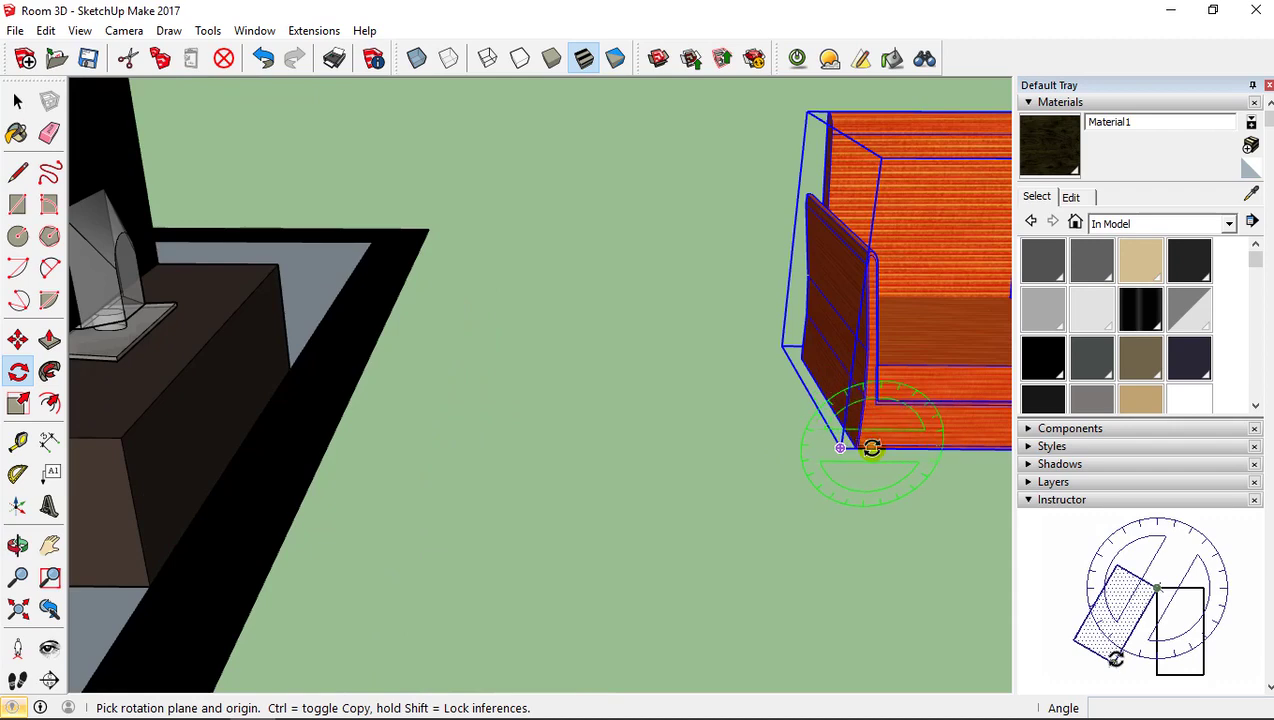
shift+middle_drag(853, 438, 688, 435)
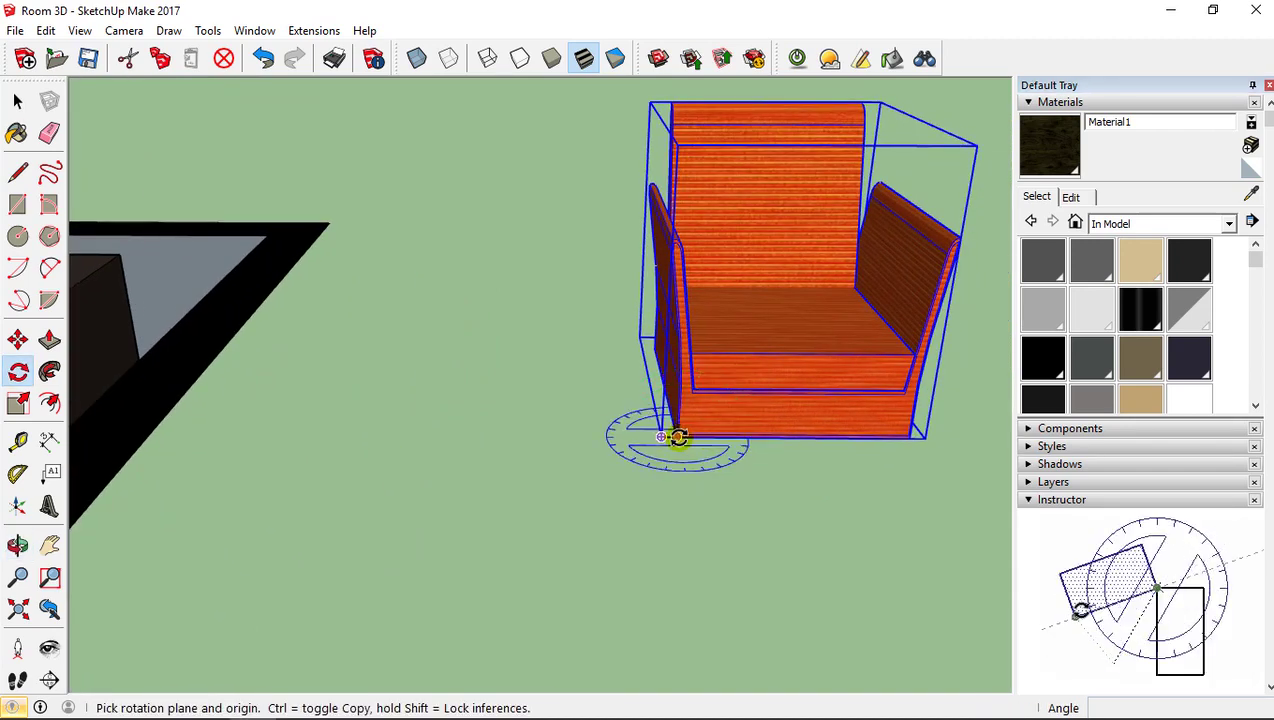
click(677, 437)
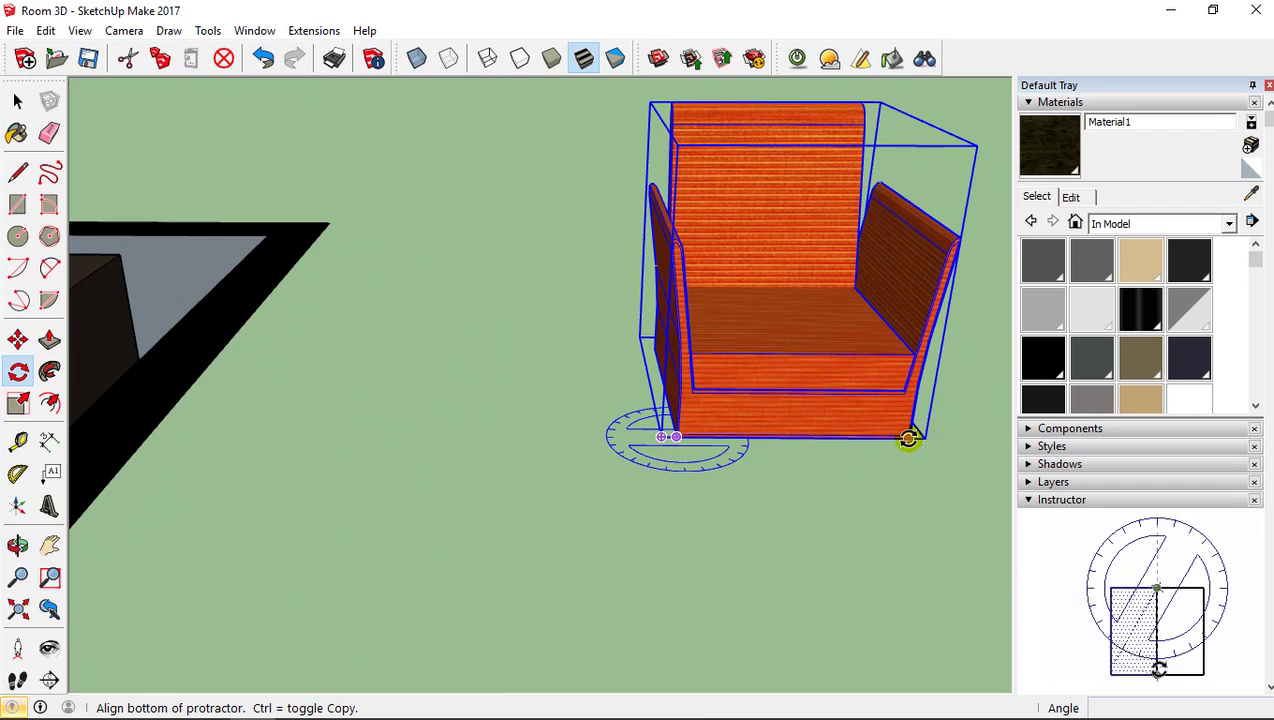
click(908, 438)
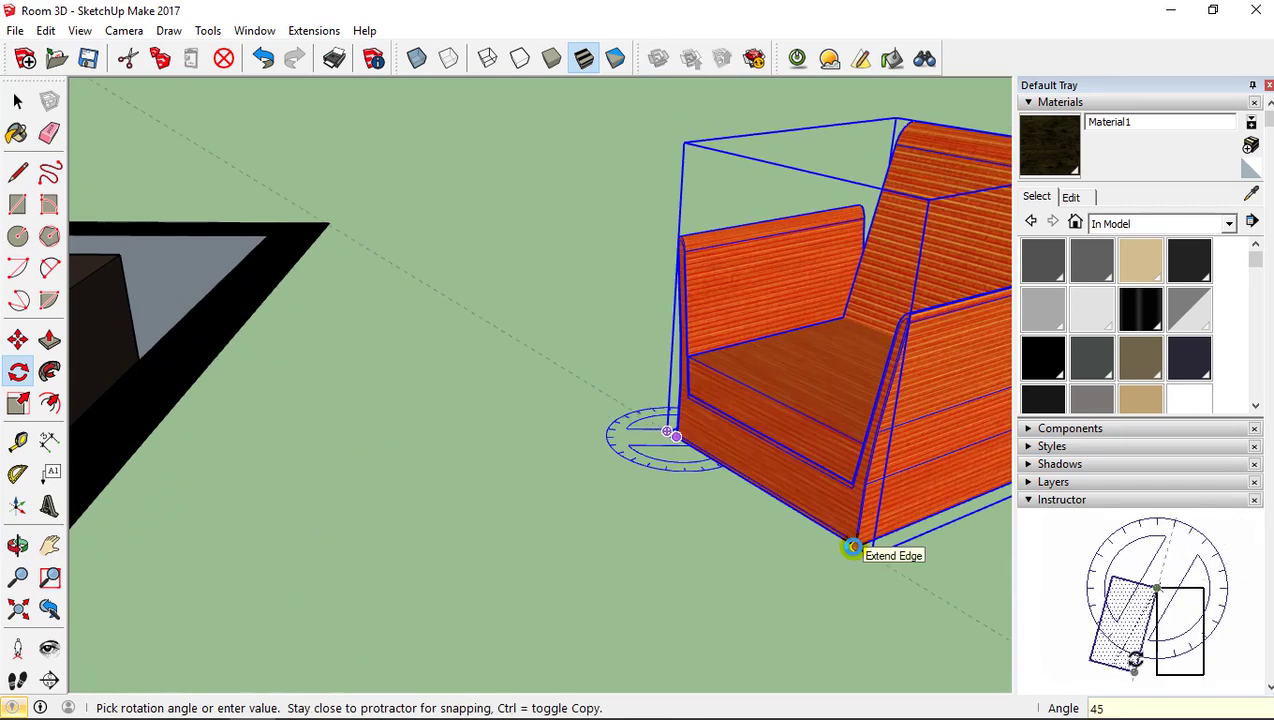
key(Return)
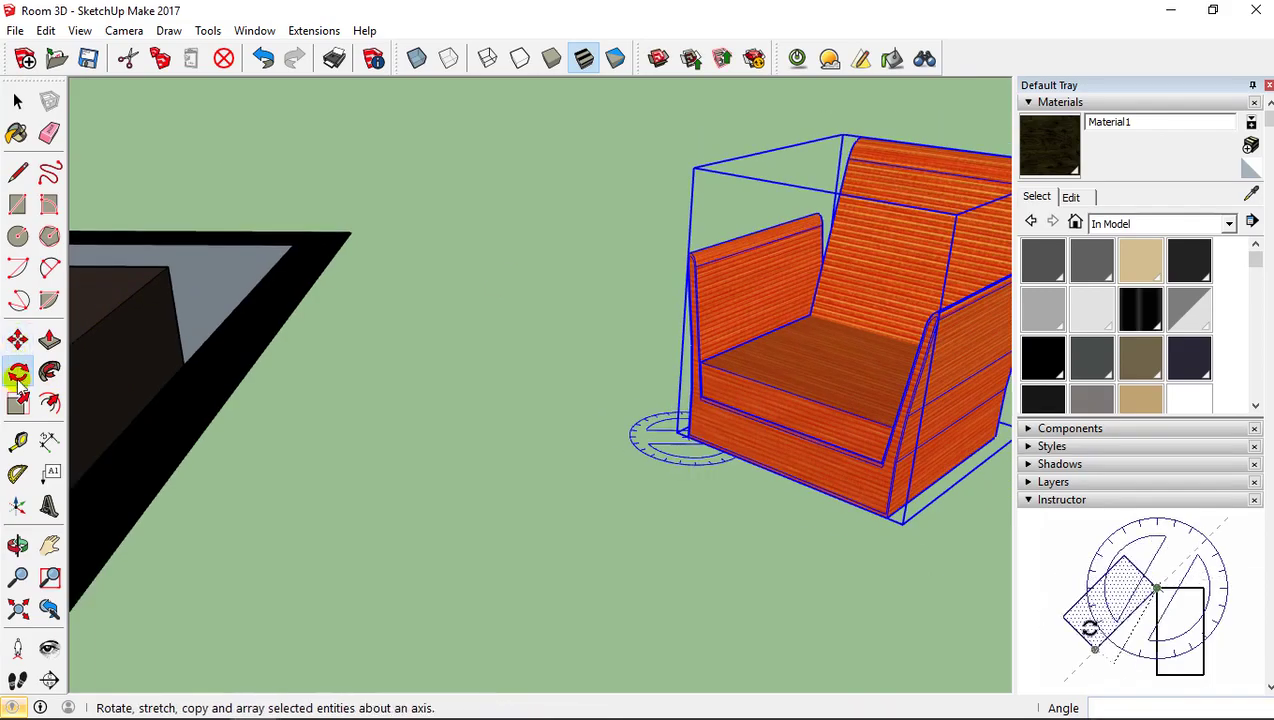
Step: Move the armchair by its bottom front corner into the room corner between the wardrobe and the TV stand
click(18, 343)
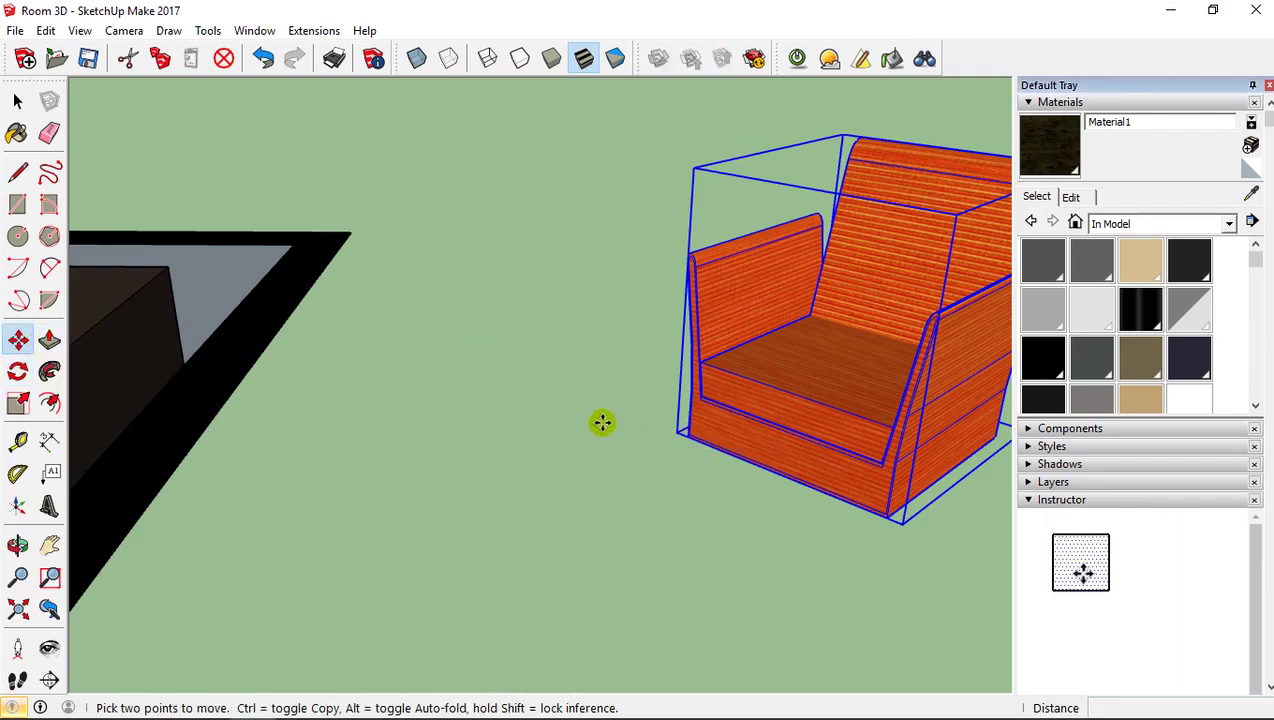
click(680, 433)
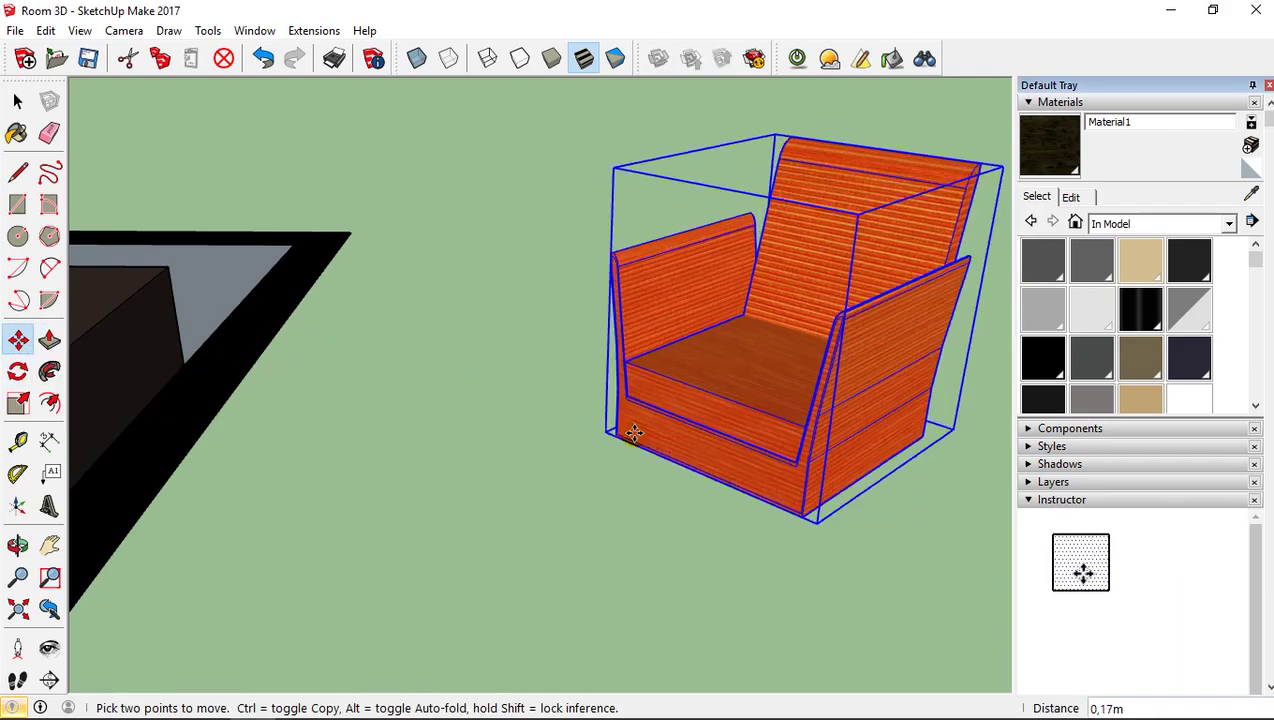
middle_drag(239, 297, 640, 535)
scroll(430, 515, up, 3)
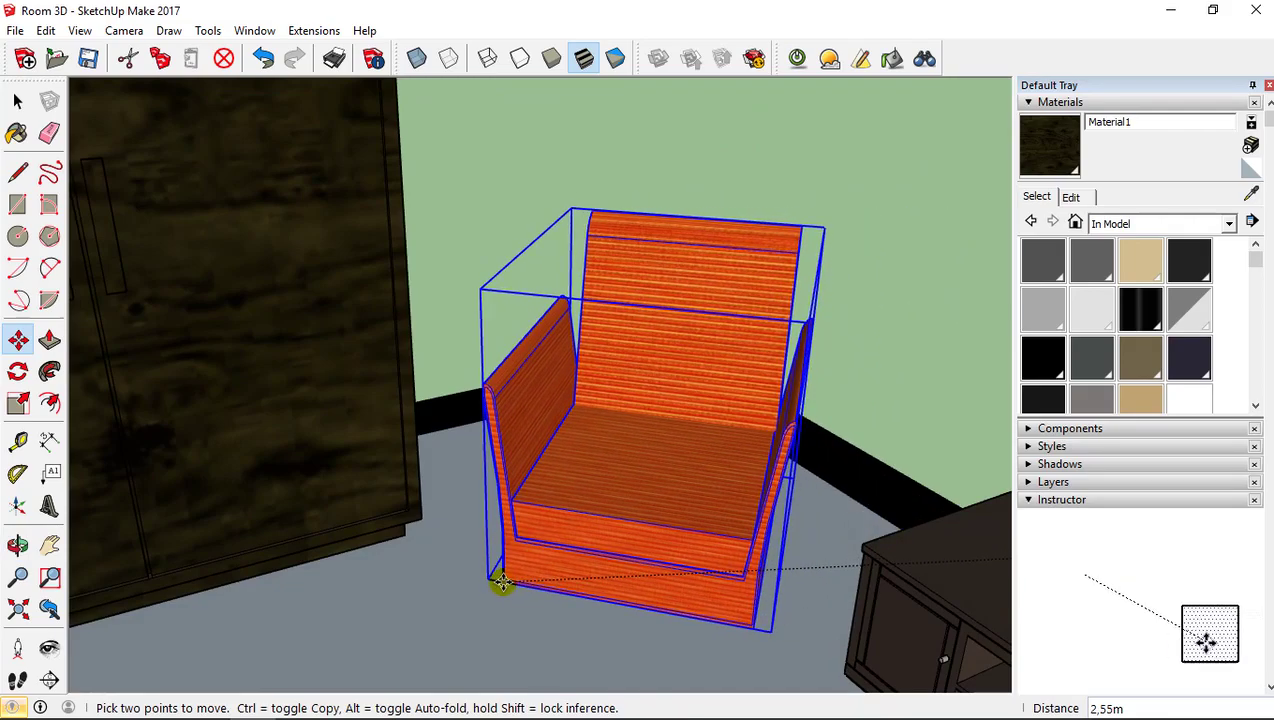
click(489, 577)
Step: Scale the armchair's height by 1.12 and widen it slightly along the red axis towards the TV stand
scroll(510, 568, down, 5)
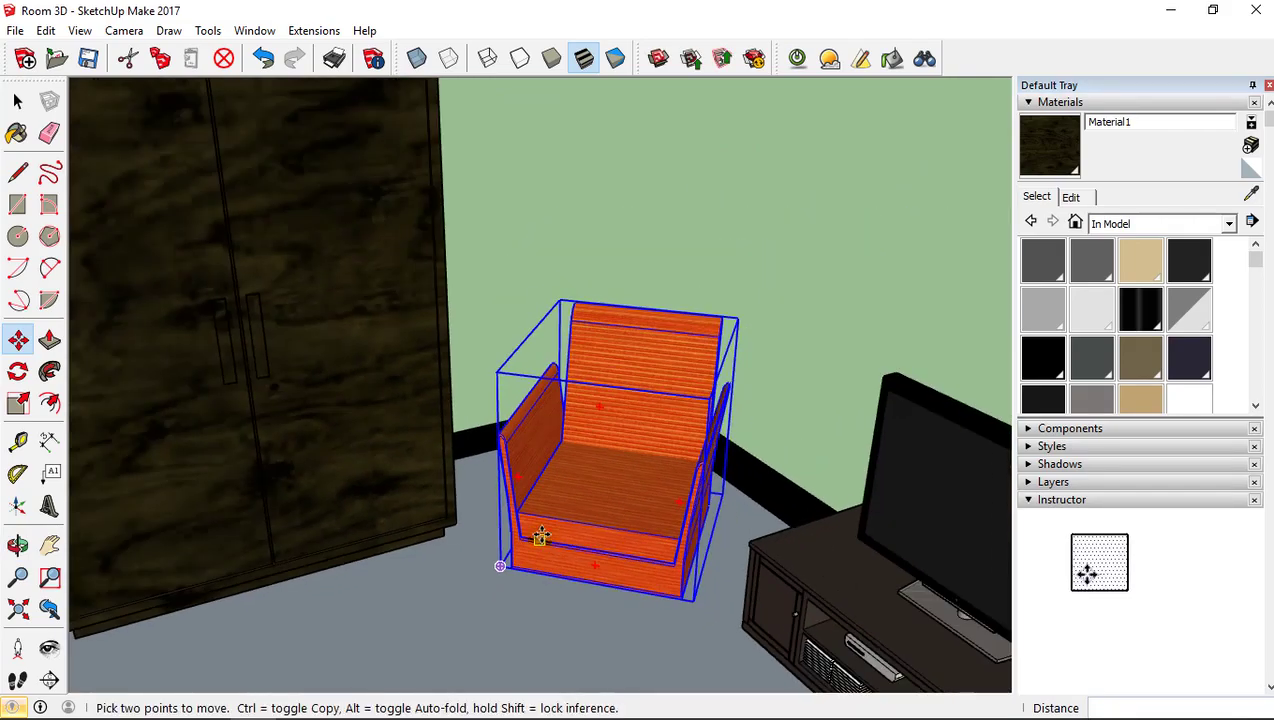
middle_drag(597, 498, 641, 481)
scroll(498, 520, down, 5)
scroll(500, 580, up, 3)
scroll(529, 535, up, 3)
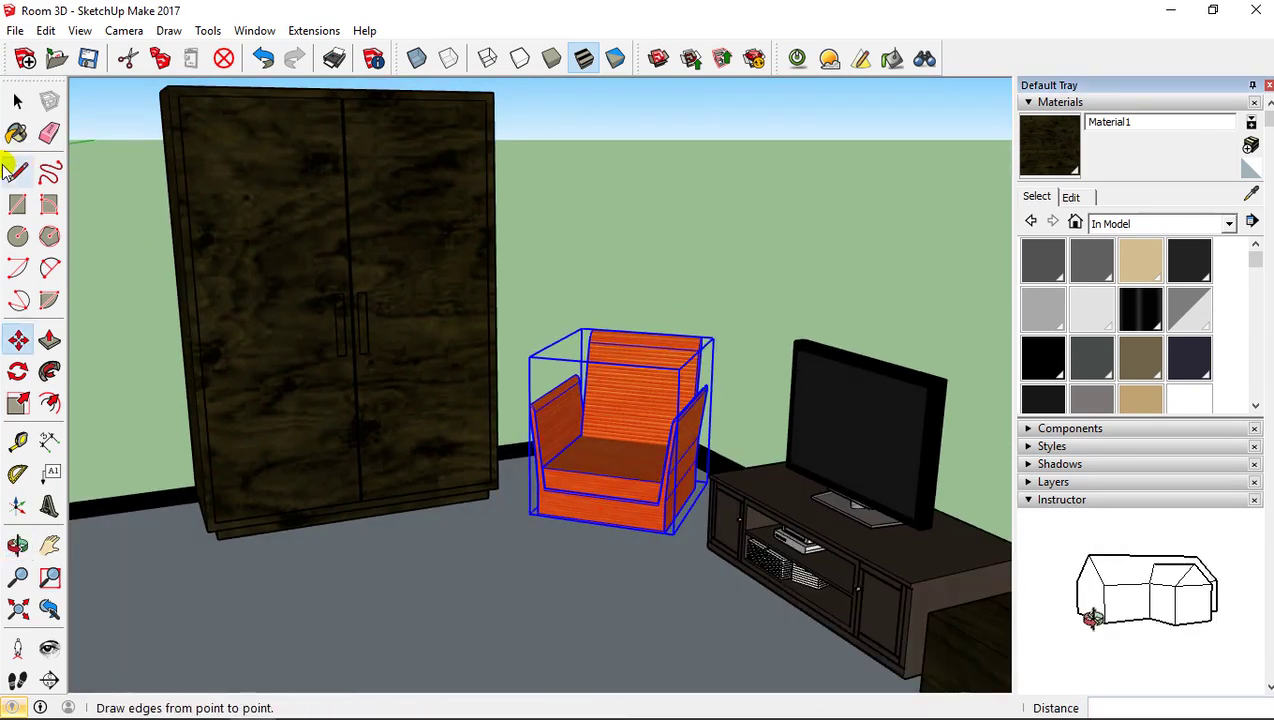
click(17, 102)
click(18, 403)
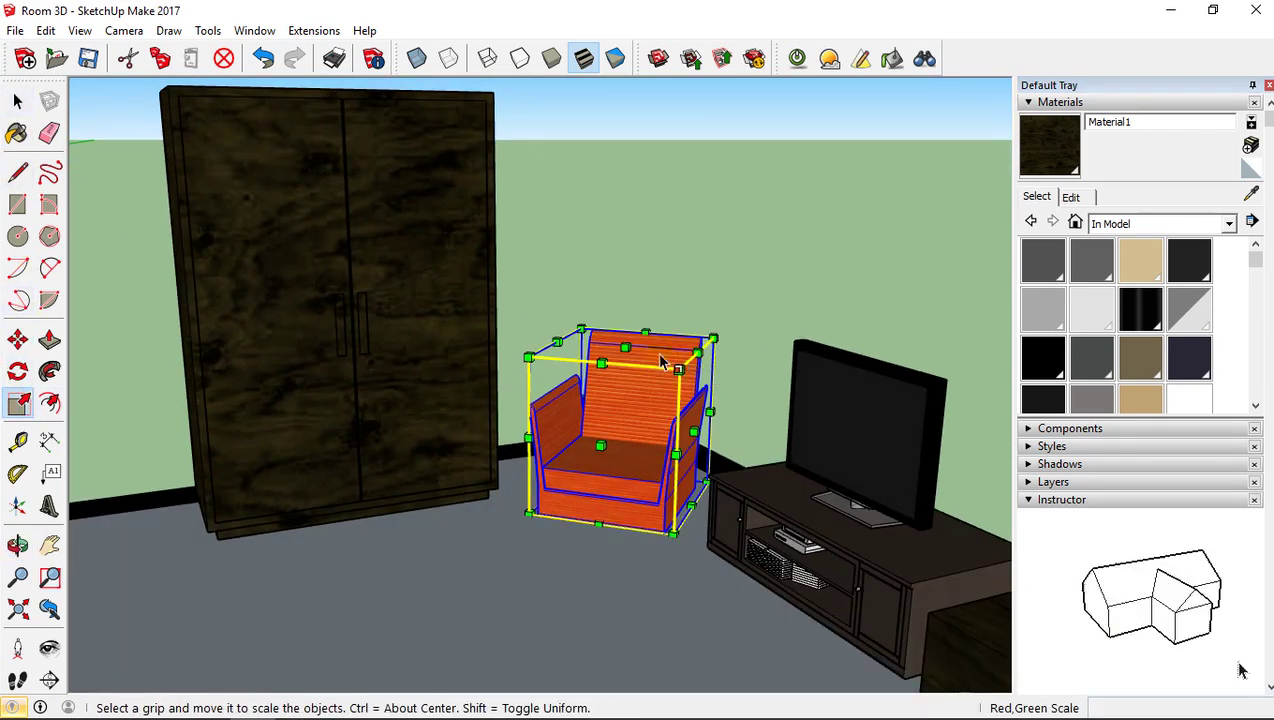
drag(626, 345, 623, 322)
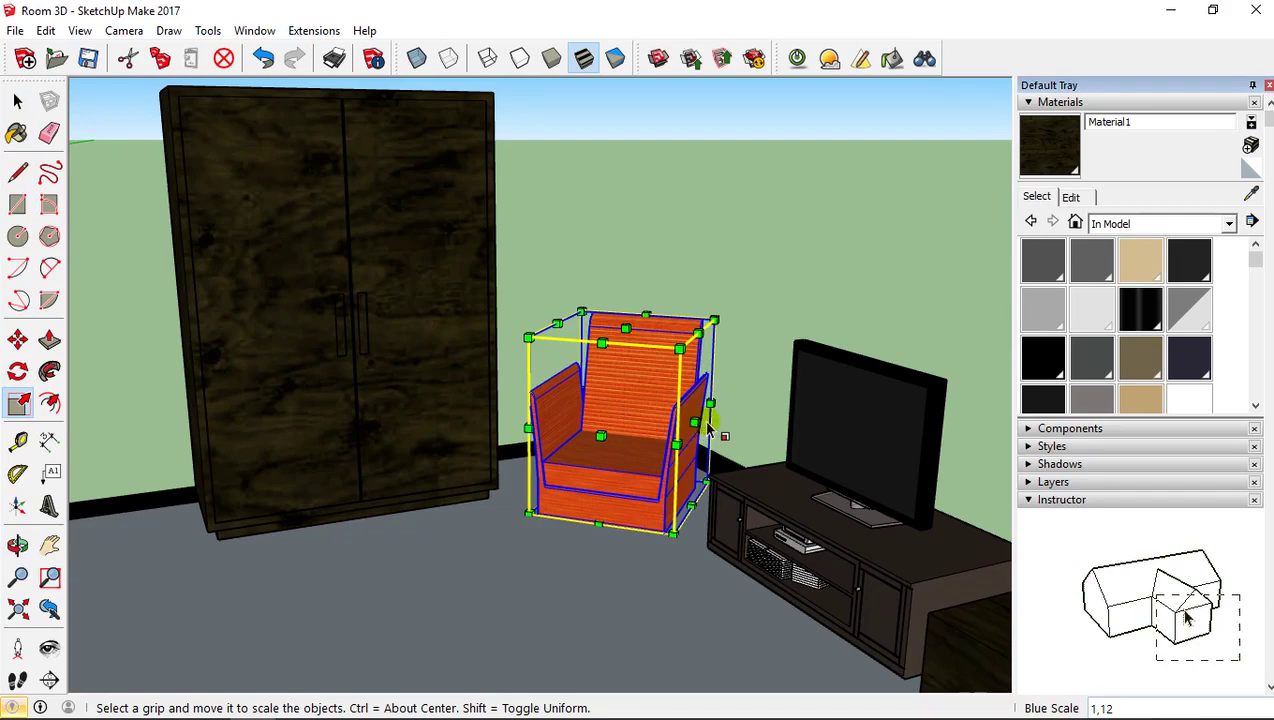
mouse_move(708, 428)
mouse_down()
mouse_move(571, 408)
mouse_move(706, 425)
mouse_up()
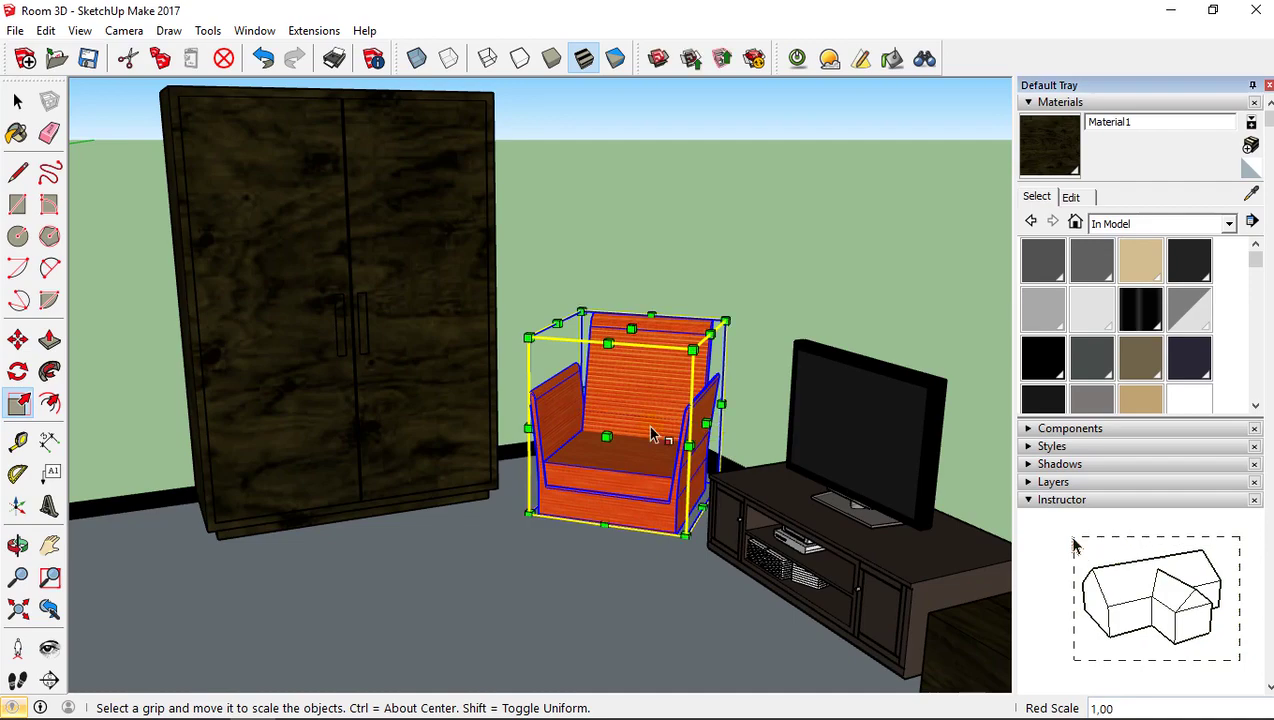
Step: Enlarge the armchair uniformly by 1.08 and clear the selection
middle_drag(651, 432, 665, 455)
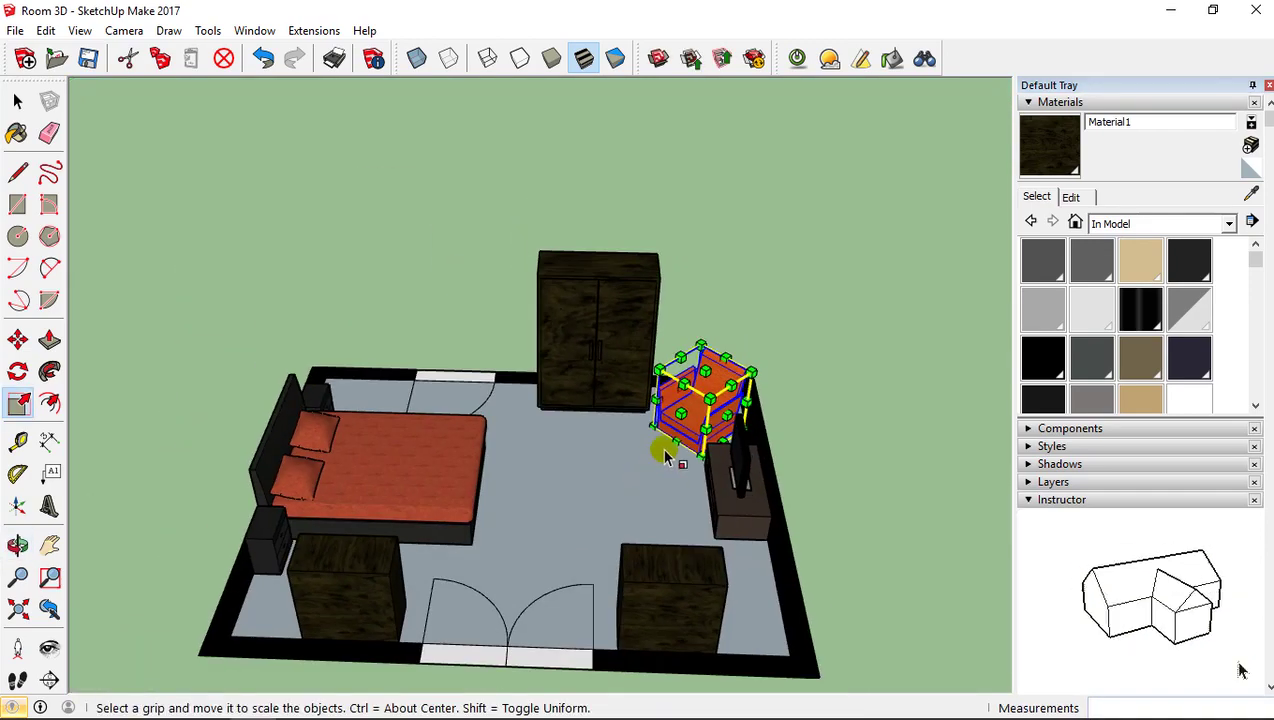
drag(703, 343, 703, 333)
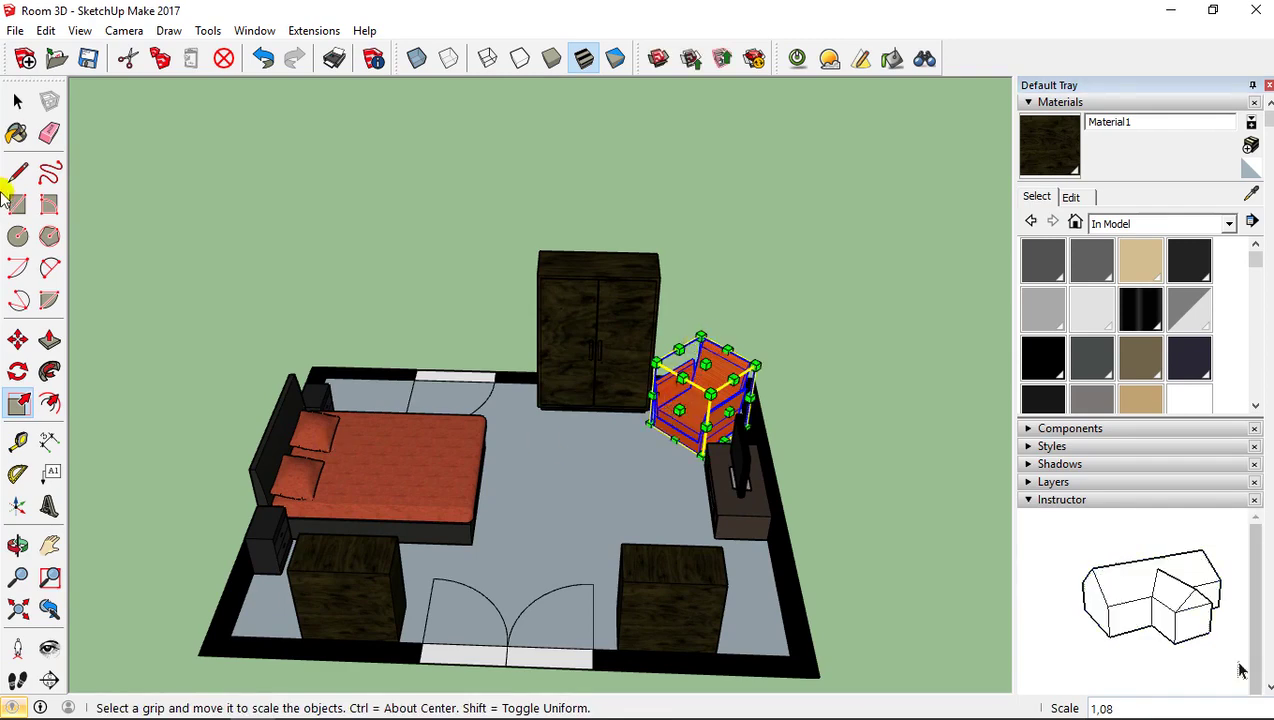
click(18, 100)
click(427, 188)
middle_drag(624, 355, 657, 526)
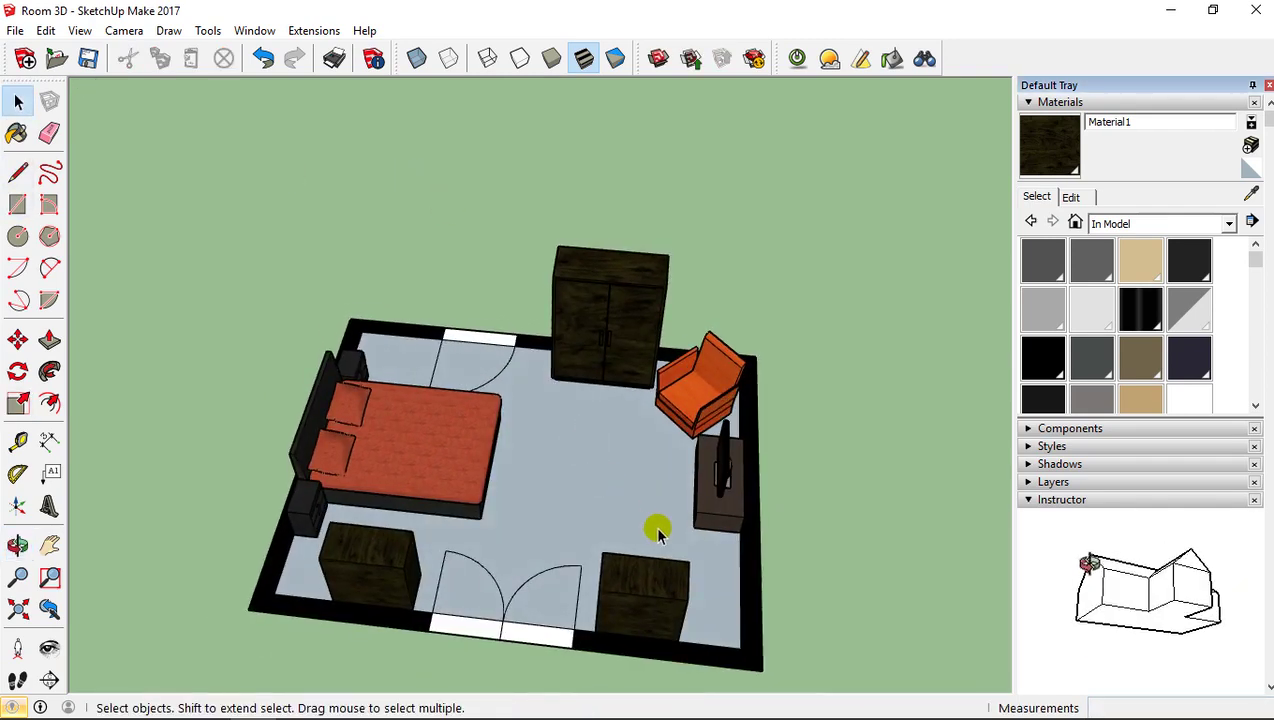
scroll(705, 550, up, 2)
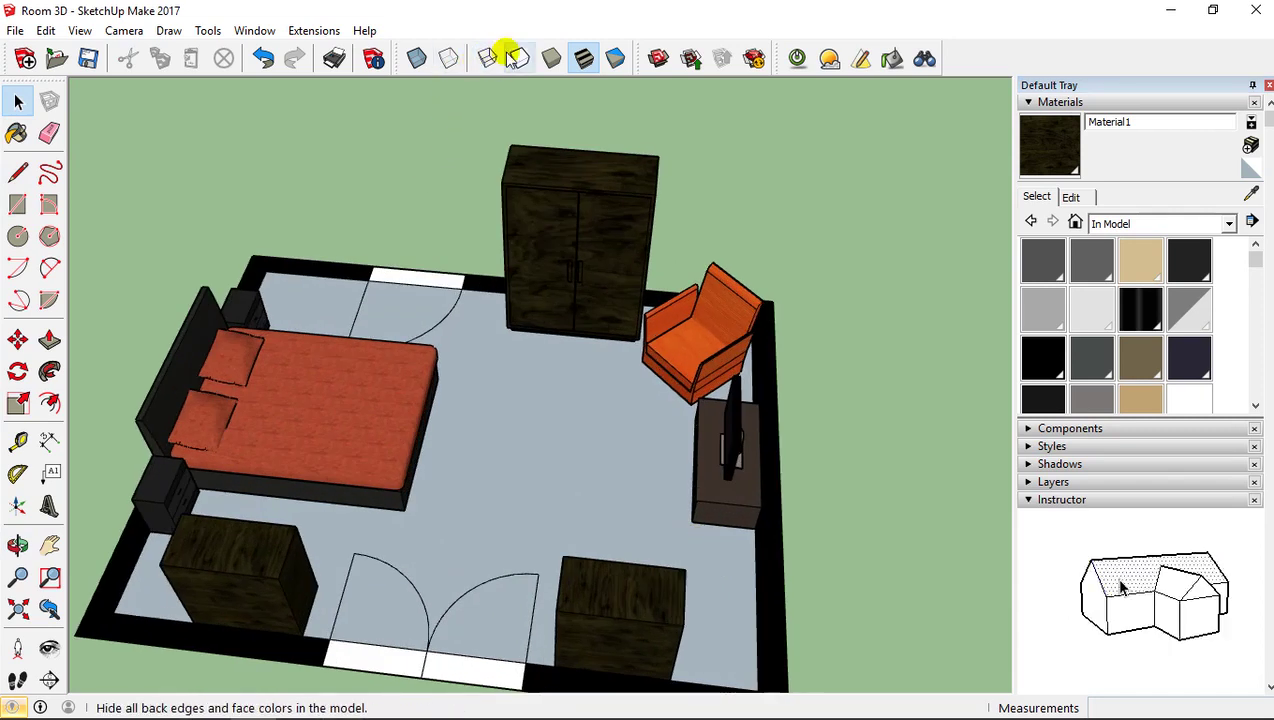
Step: Search 3D Warehouse for "plant"
click(656, 60)
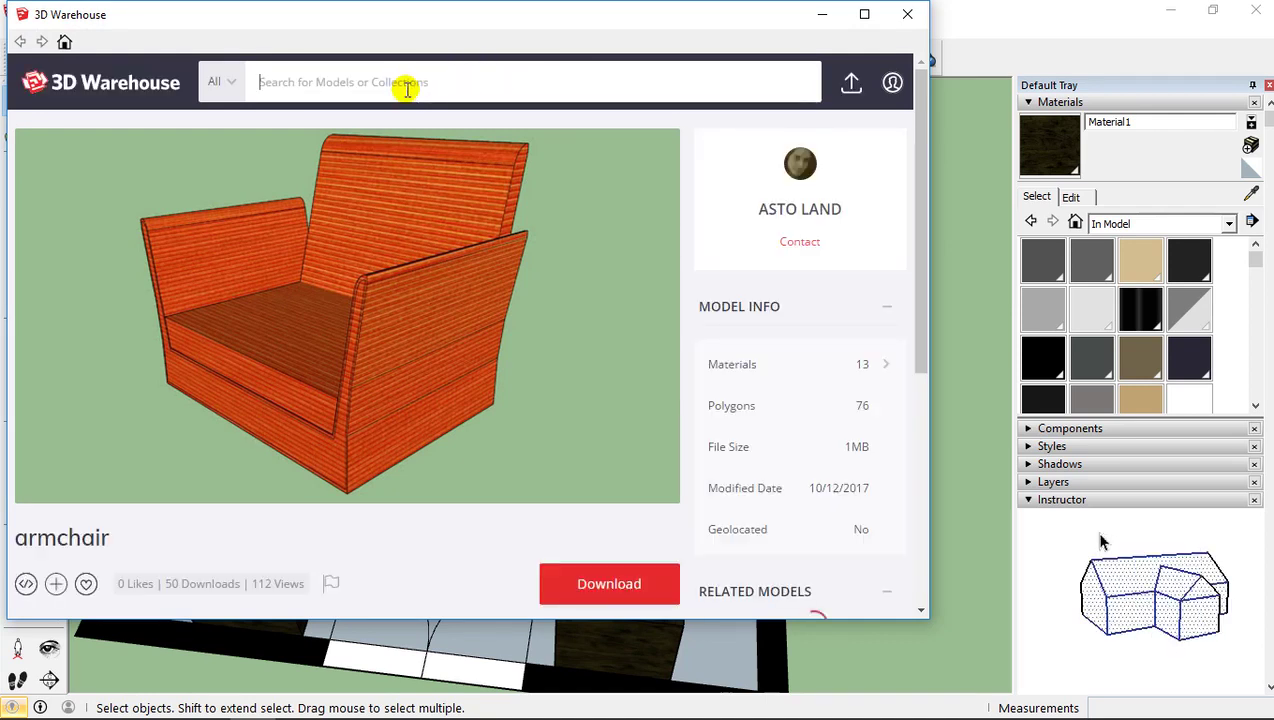
text(plant)
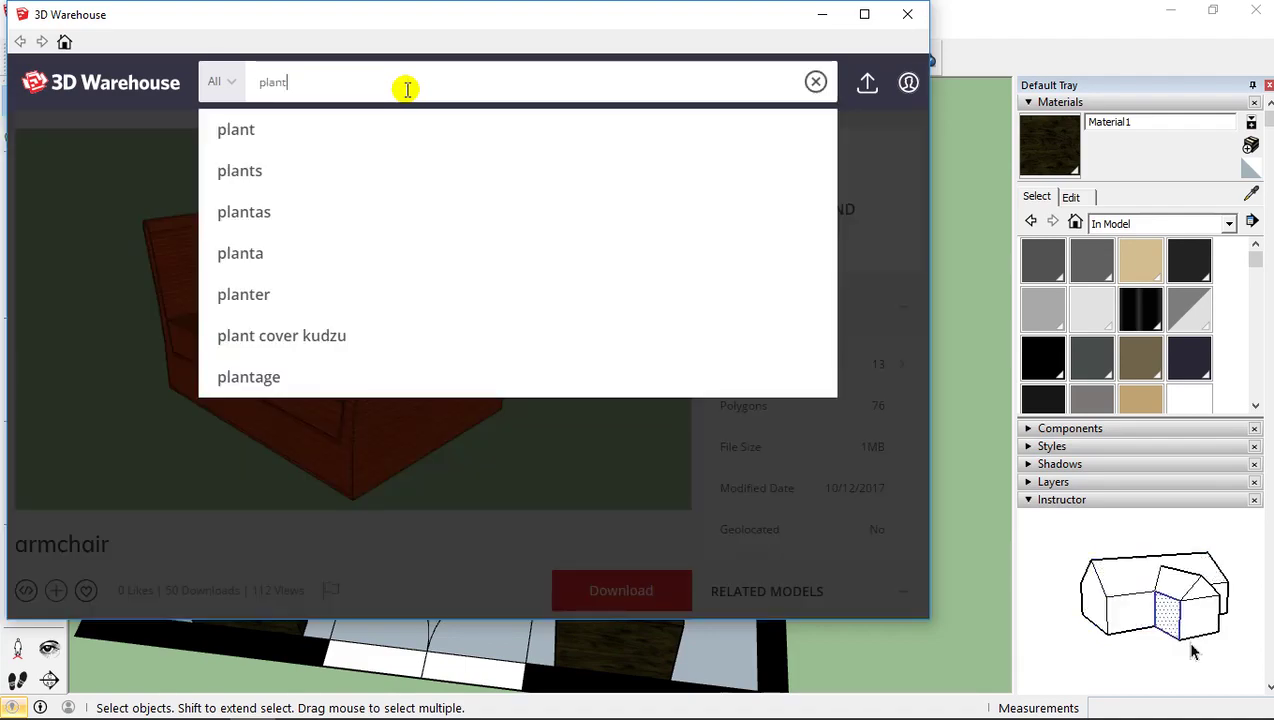
key(Return)
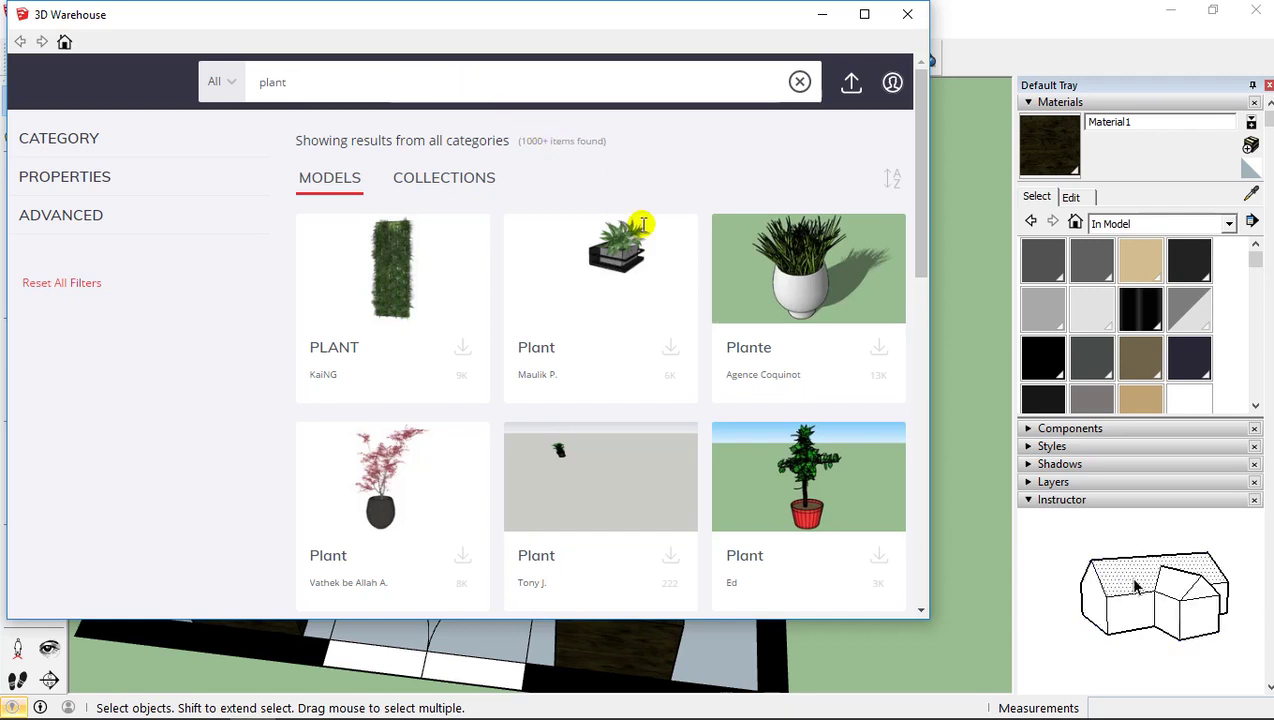
Step: Look through the plant search results for a potted plant that suits the bedroom
scroll(615, 250, down, 1)
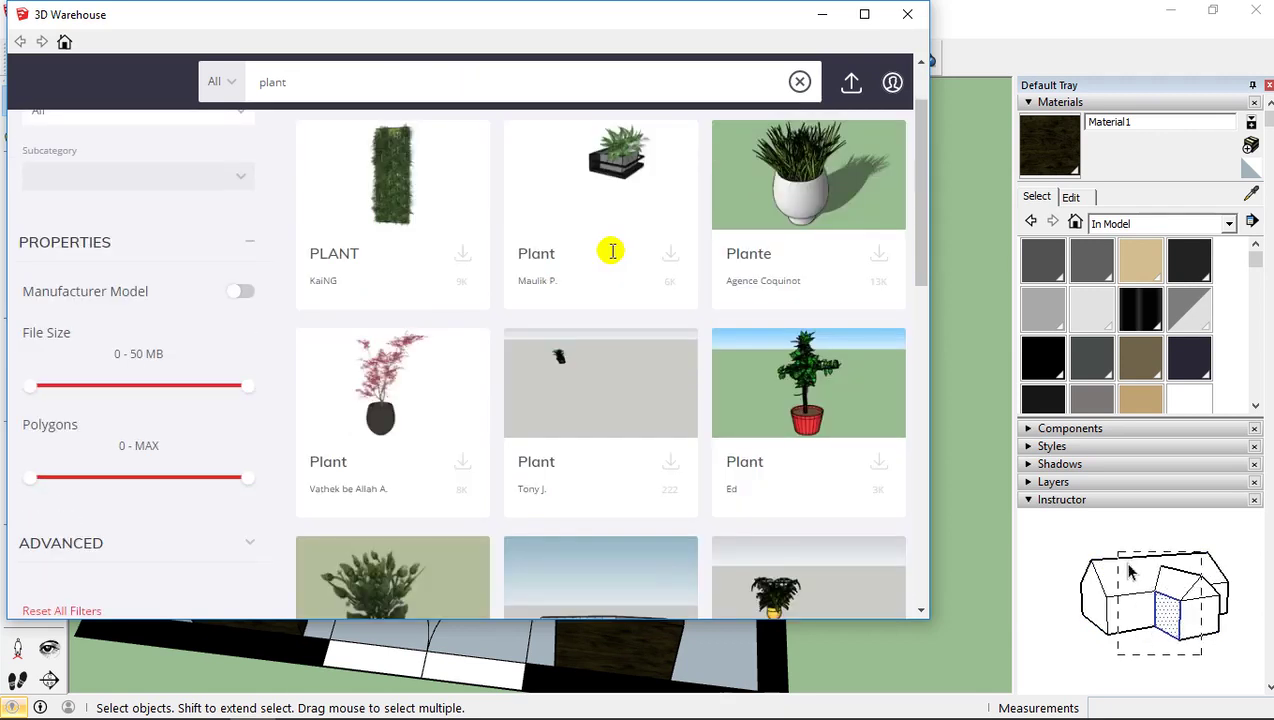
scroll(612, 251, down, 4)
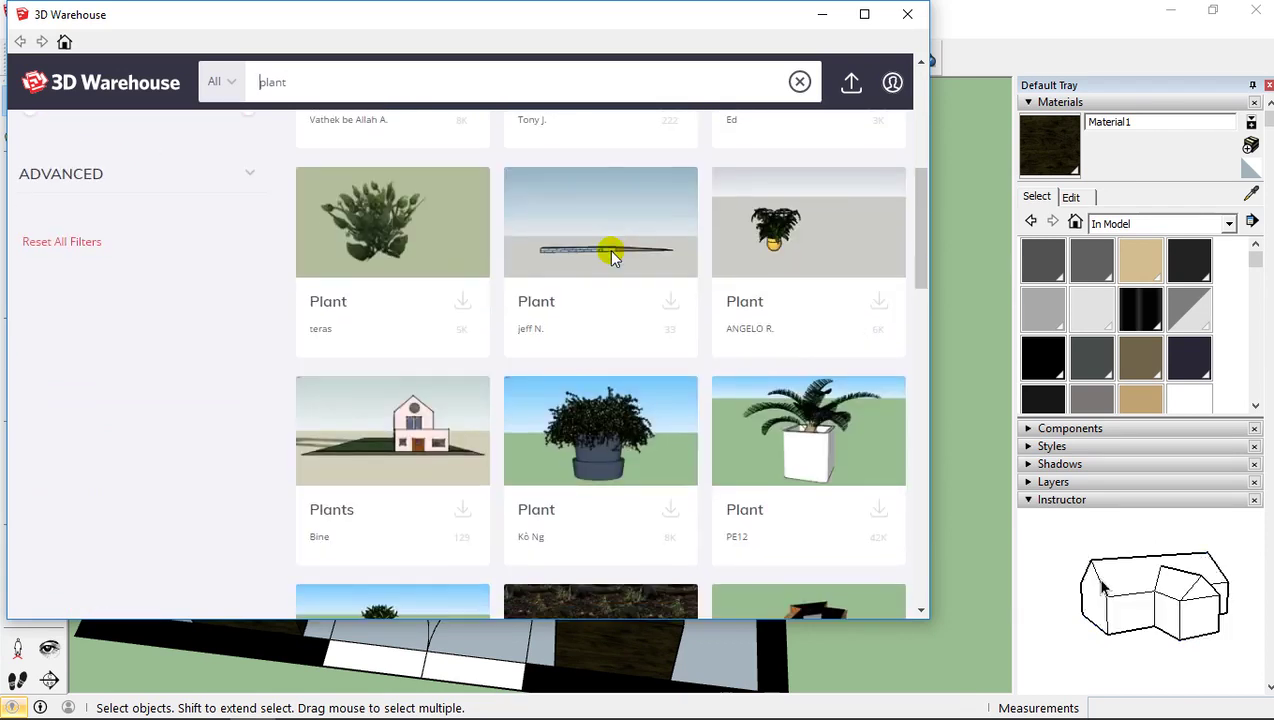
scroll(613, 257, down, 5)
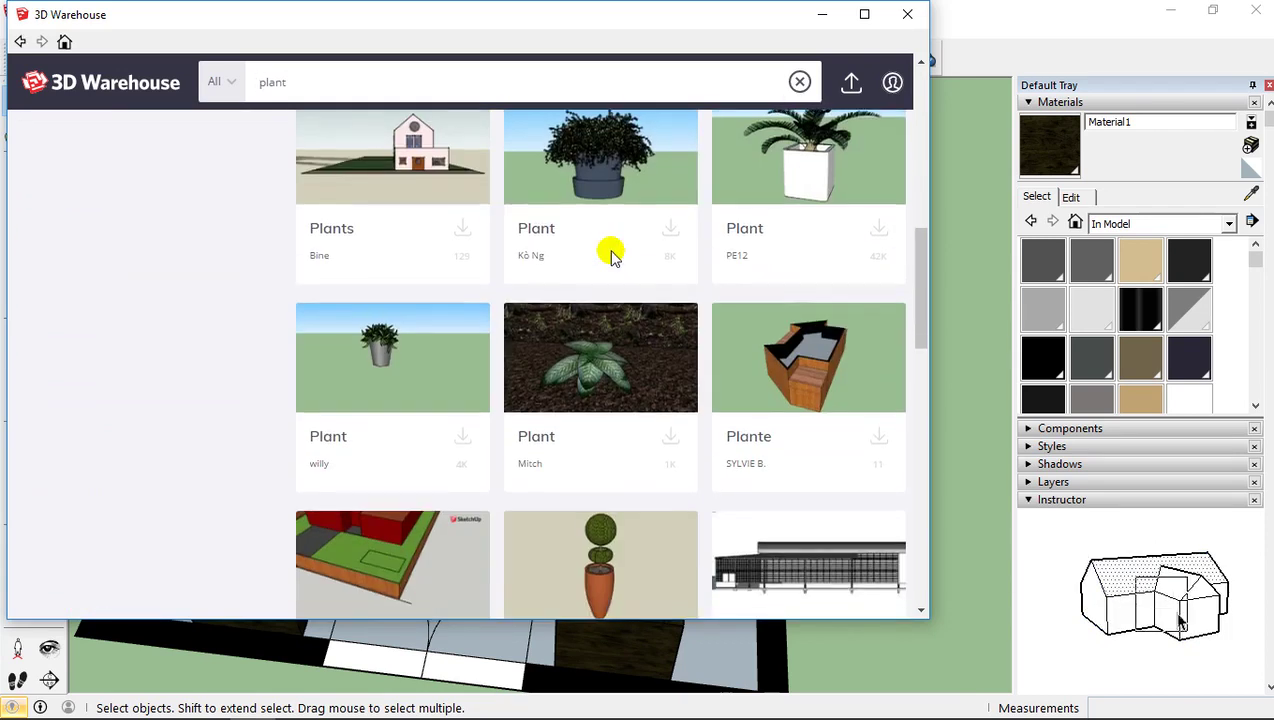
scroll(612, 258, down, 1)
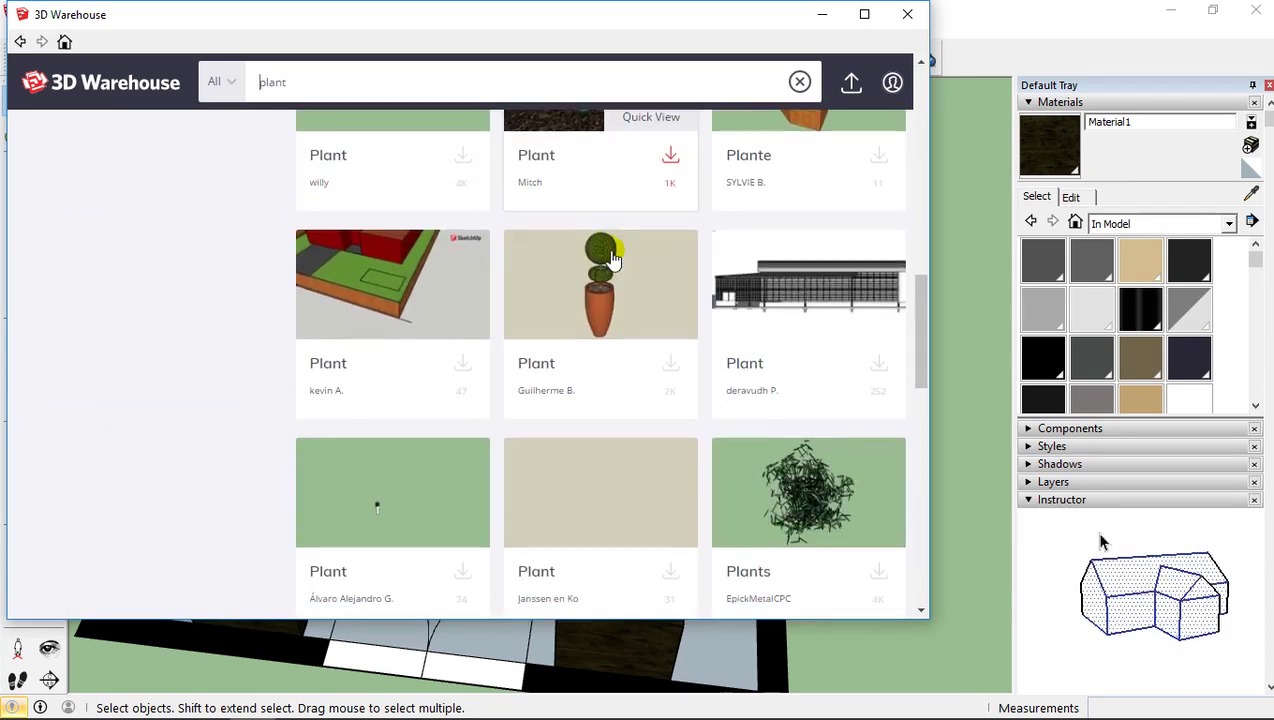
scroll(612, 256, down, 1)
mouse_move(612, 256)
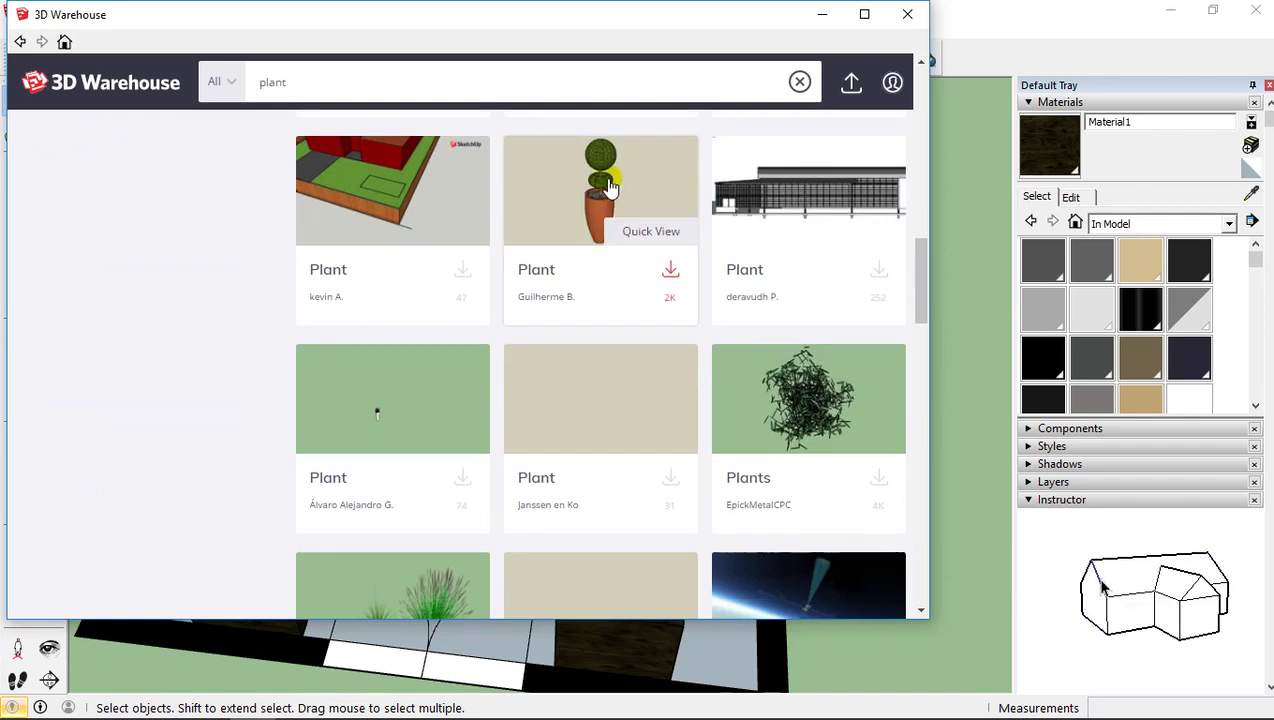
scroll(609, 186, down, 8)
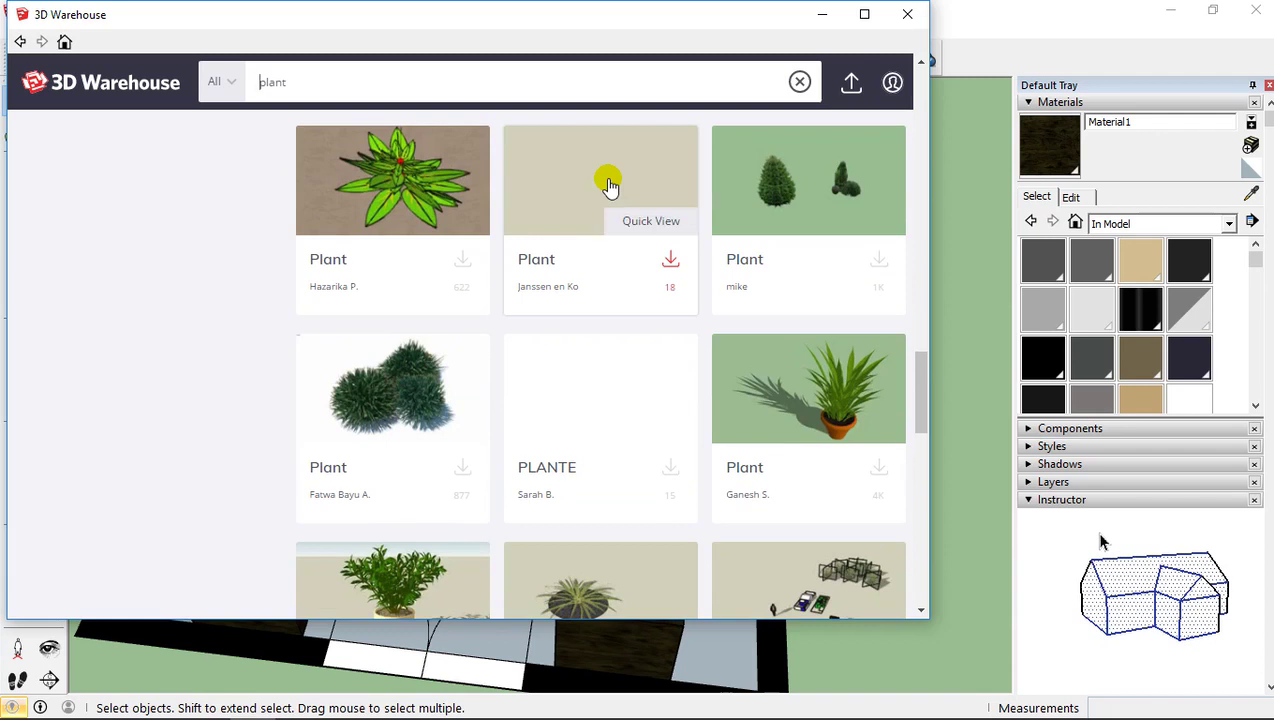
scroll(609, 186, down, 5)
scroll(609, 186, down, 2)
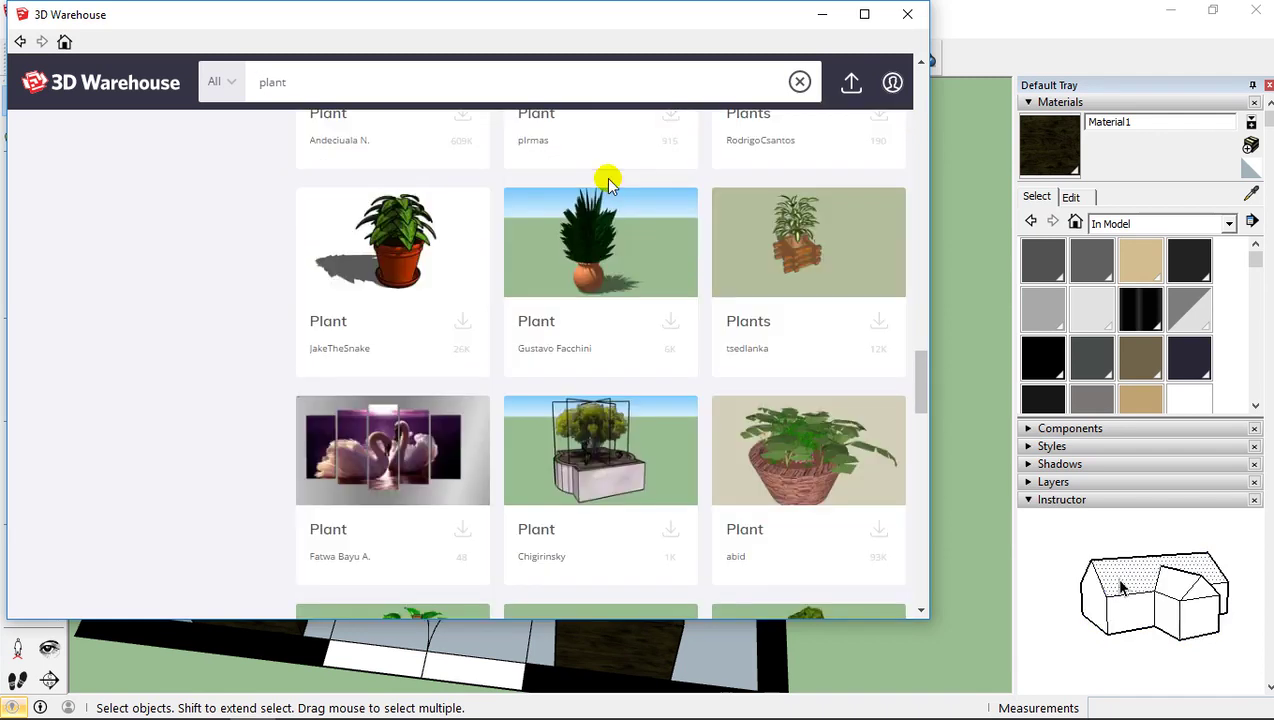
scroll(609, 186, down, 3)
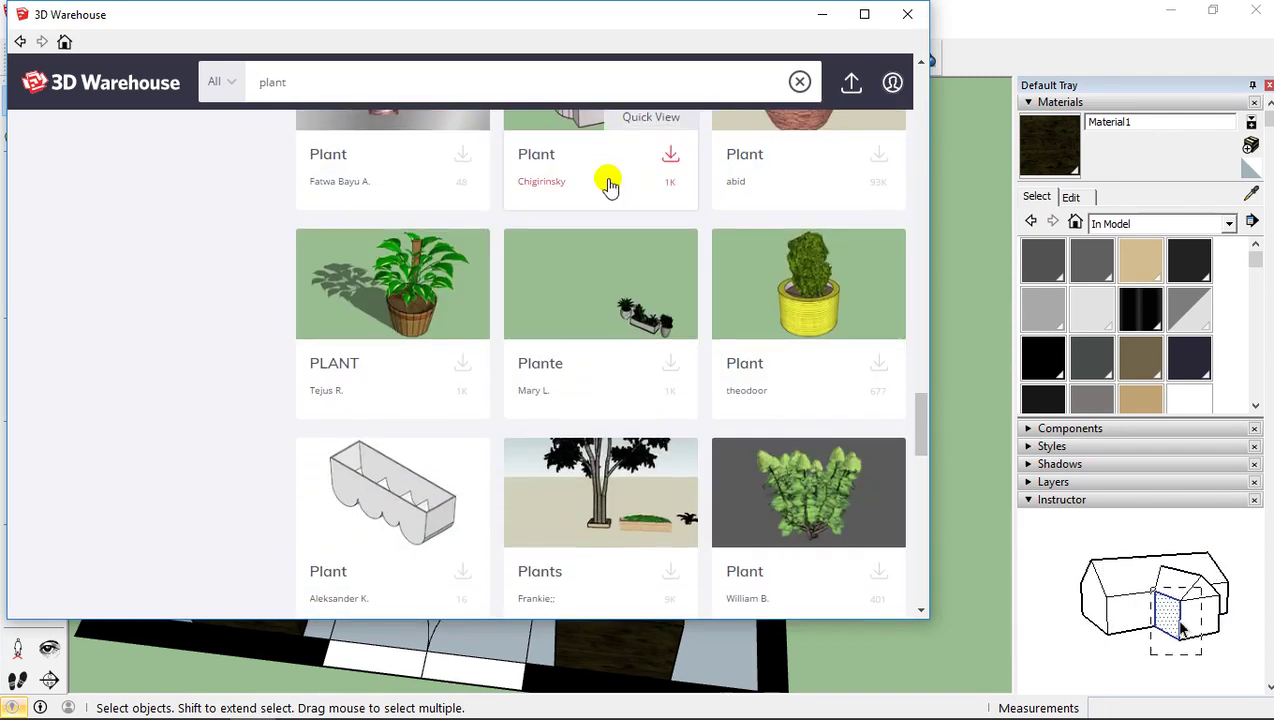
scroll(609, 186, up, 1)
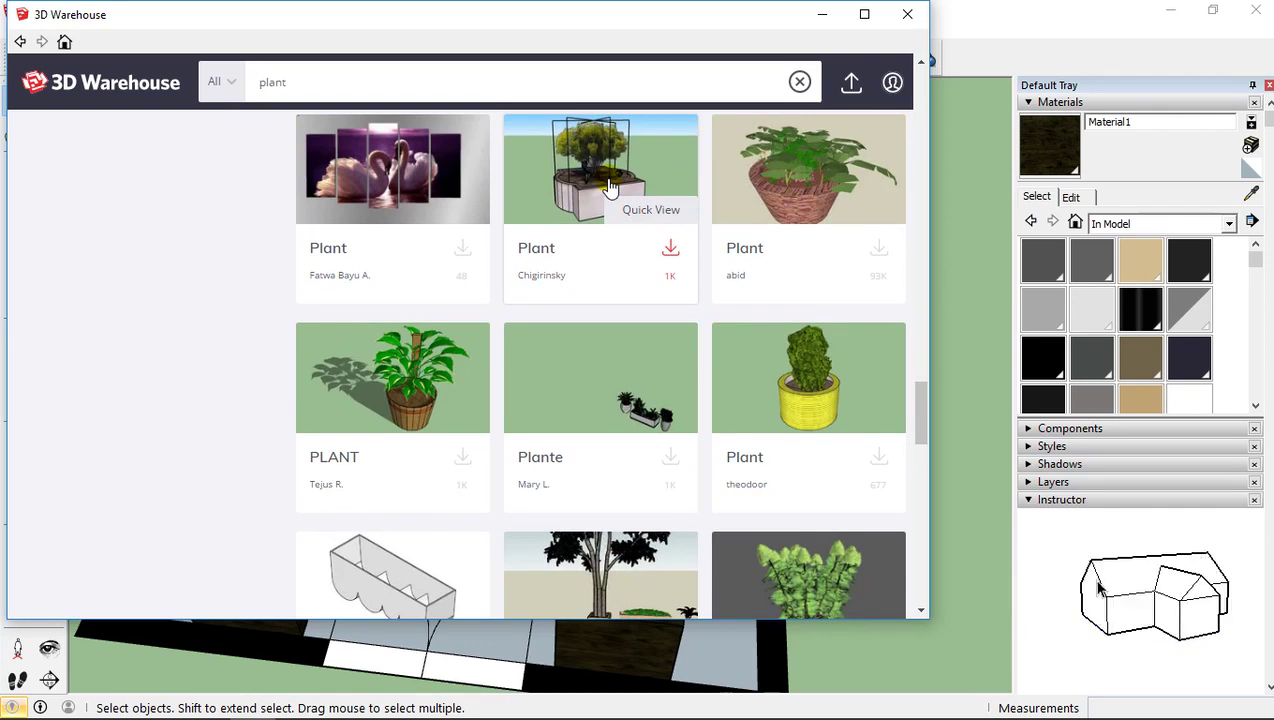
scroll(609, 186, down, 2)
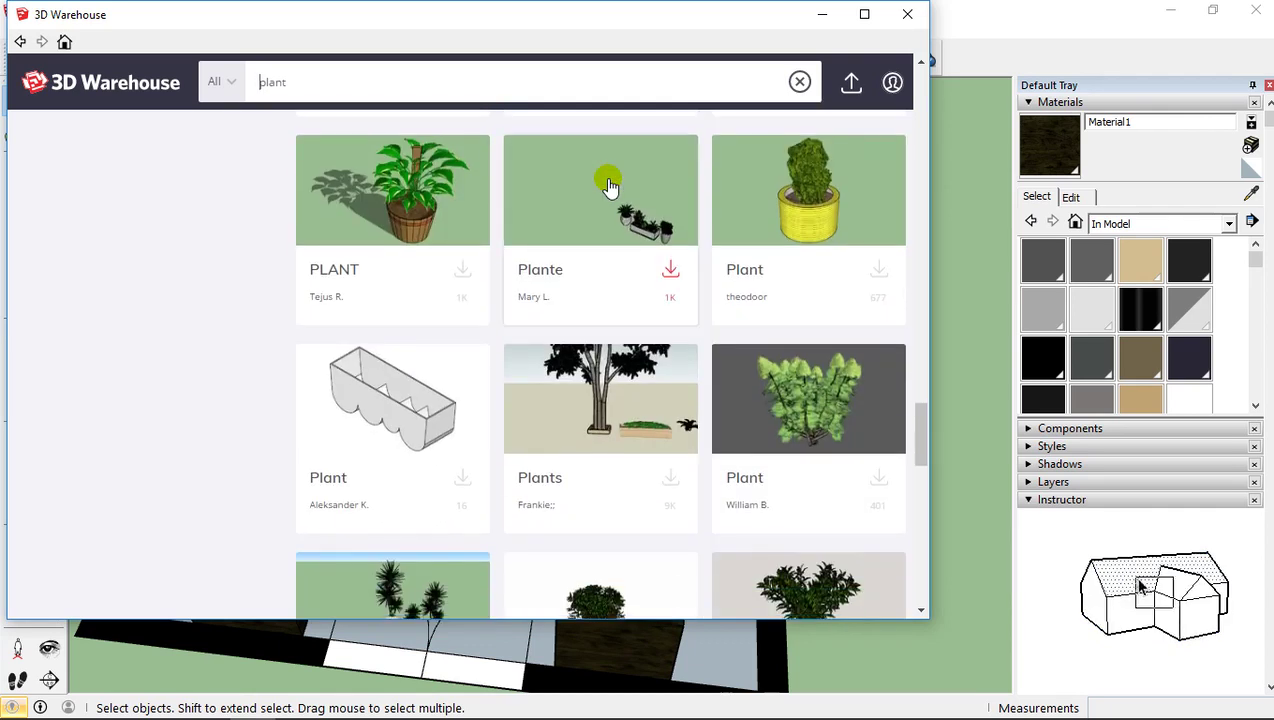
scroll(609, 186, down, 2)
scroll(609, 186, up, 2)
scroll(609, 186, down, 3)
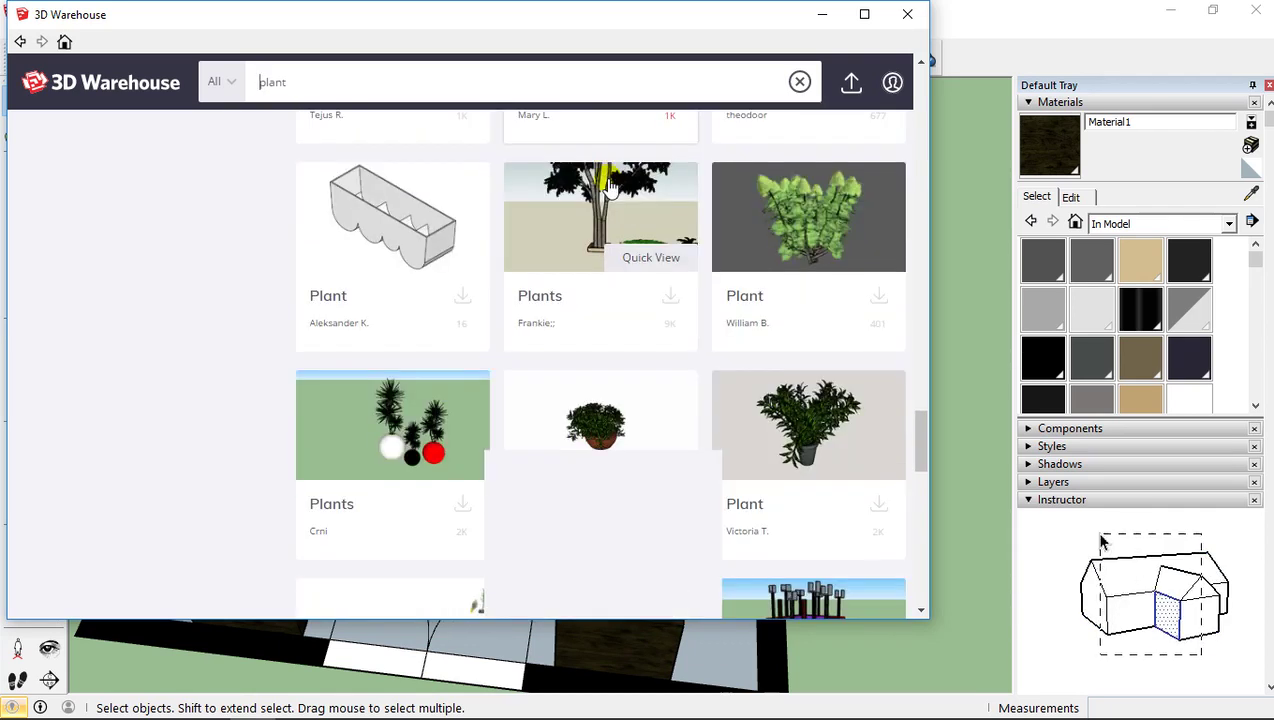
scroll(609, 186, down, 4)
scroll(609, 186, down, 1)
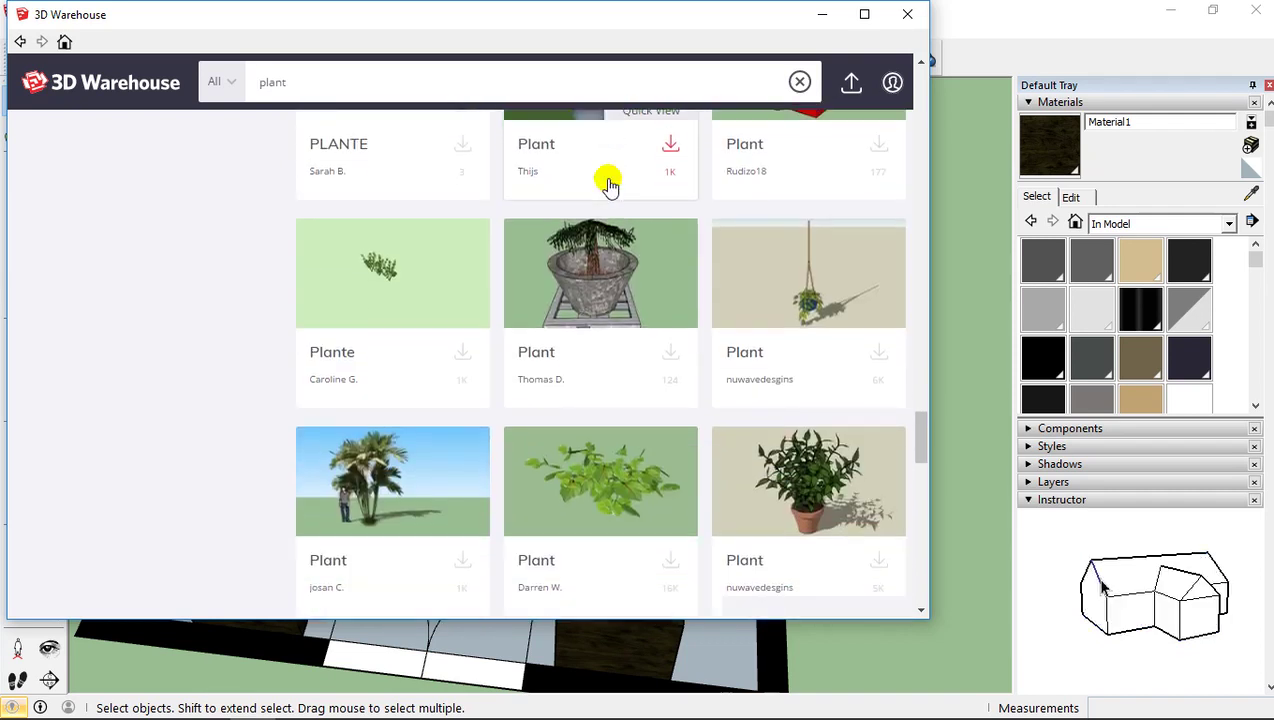
scroll(607, 185, up, 2)
scroll(607, 185, down, 6)
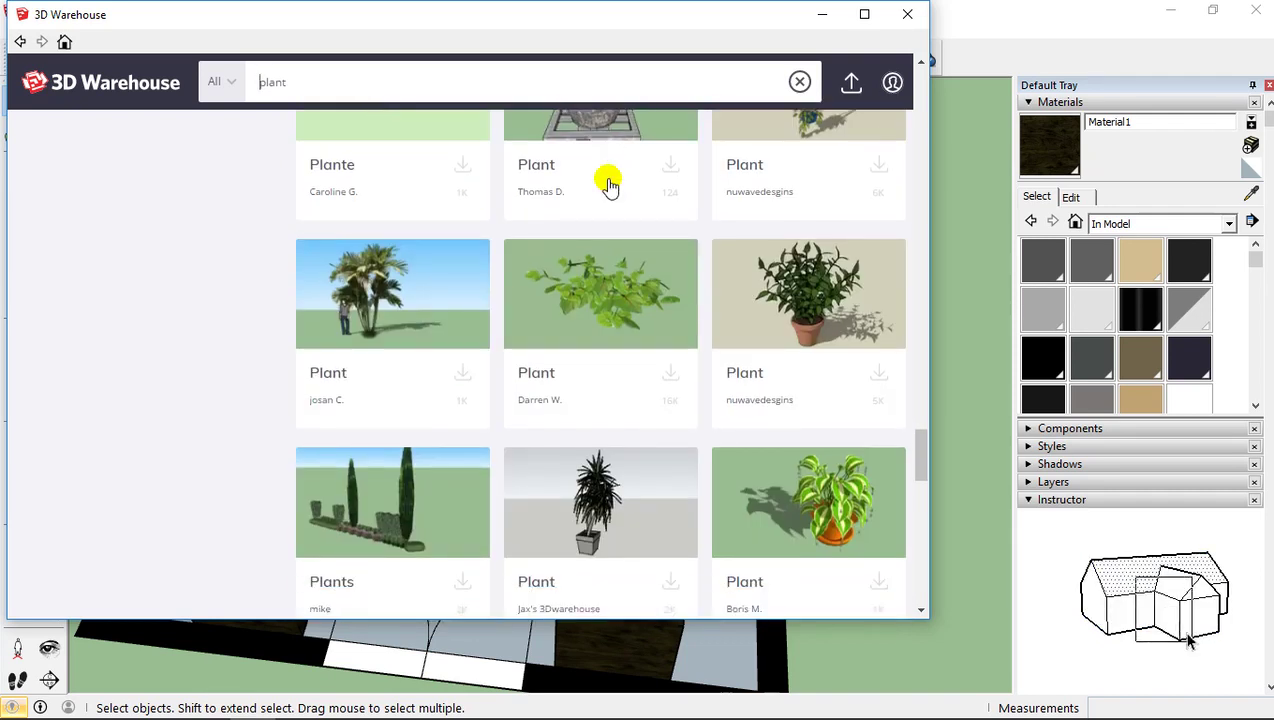
scroll(609, 185, down, 5)
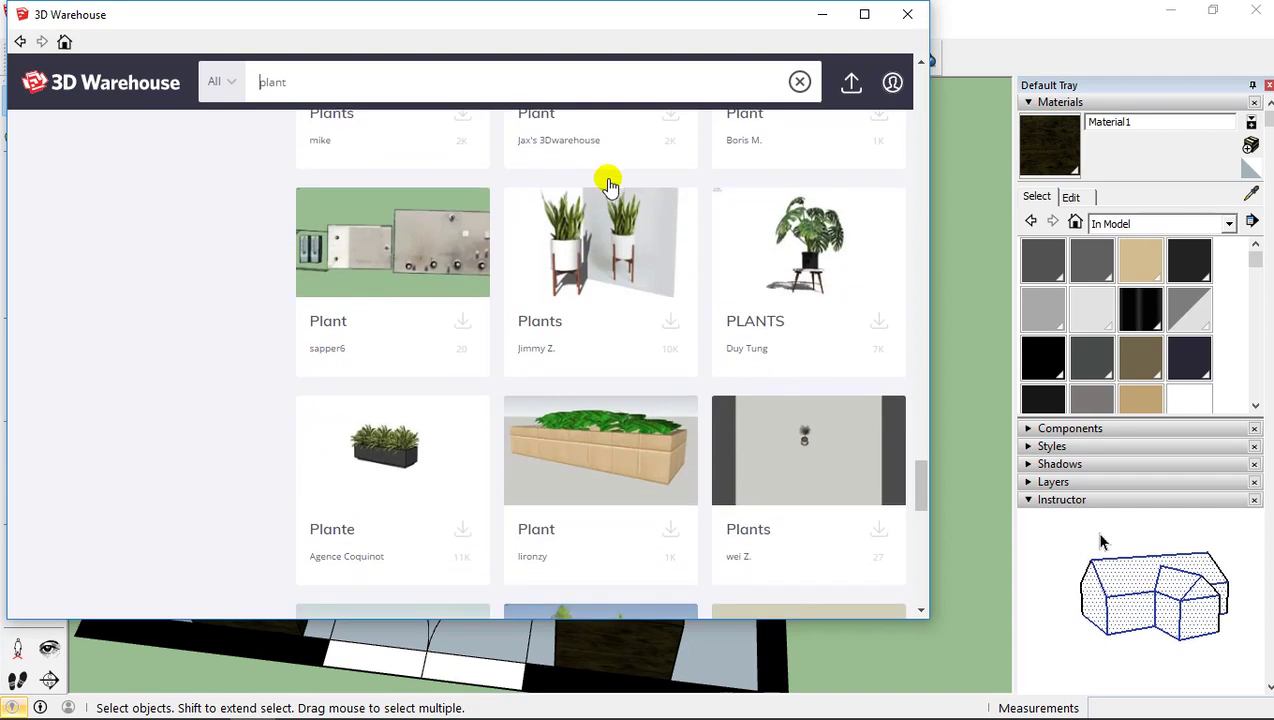
scroll(609, 185, down, 1)
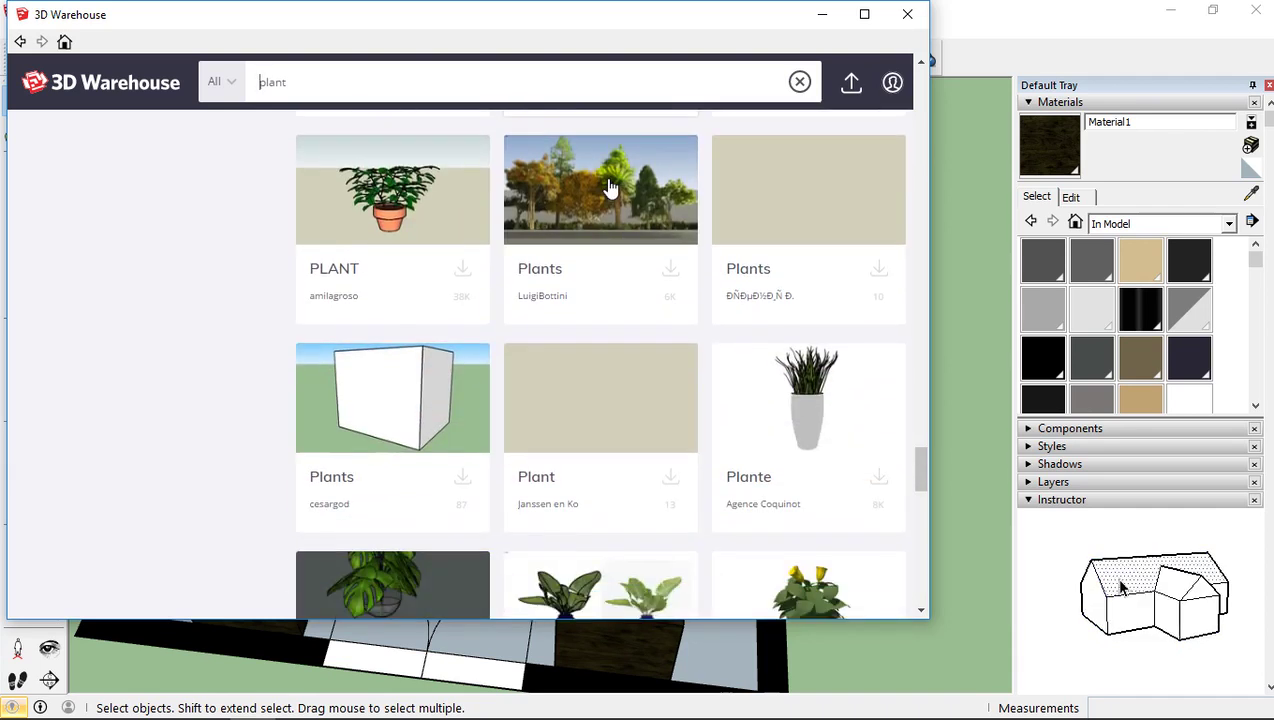
scroll(609, 185, down, 3)
scroll(609, 183, down, 1)
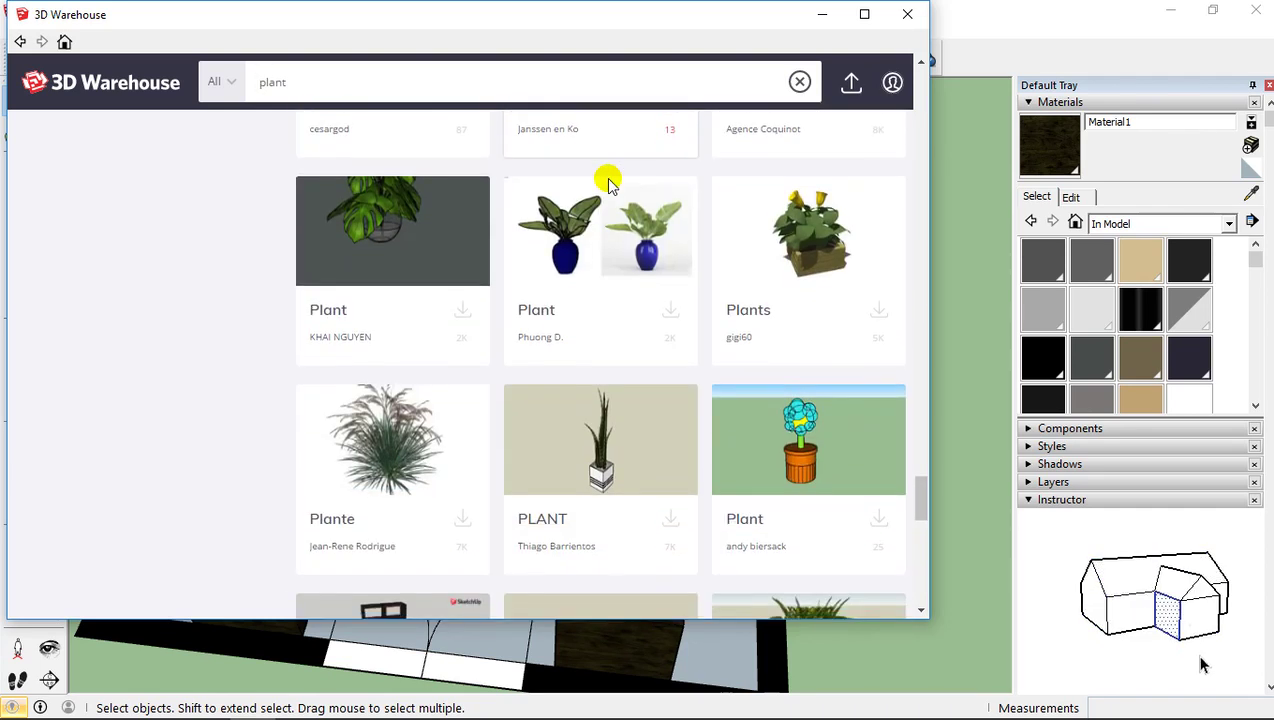
scroll(577, 313, down, 2)
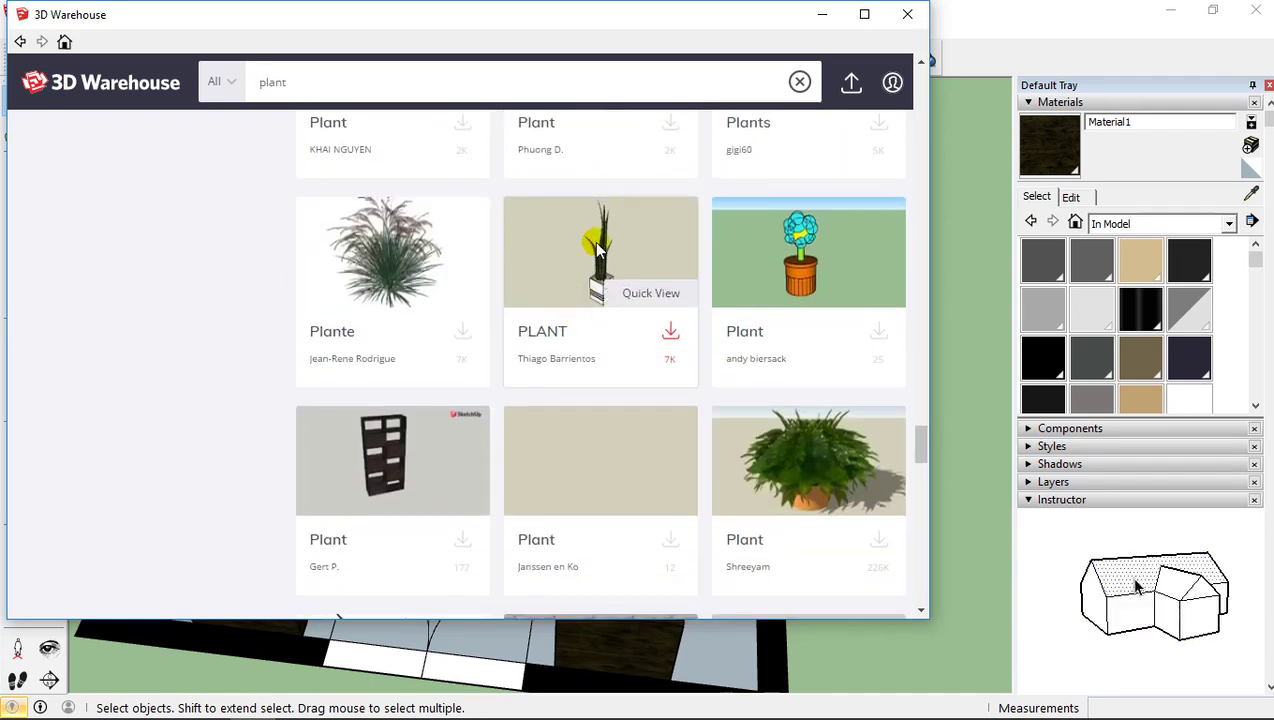
Step: Download the tall spiky-leaved plant in a striped white square pot into the model and place it between the TV stand and the shelf unit
click(585, 256)
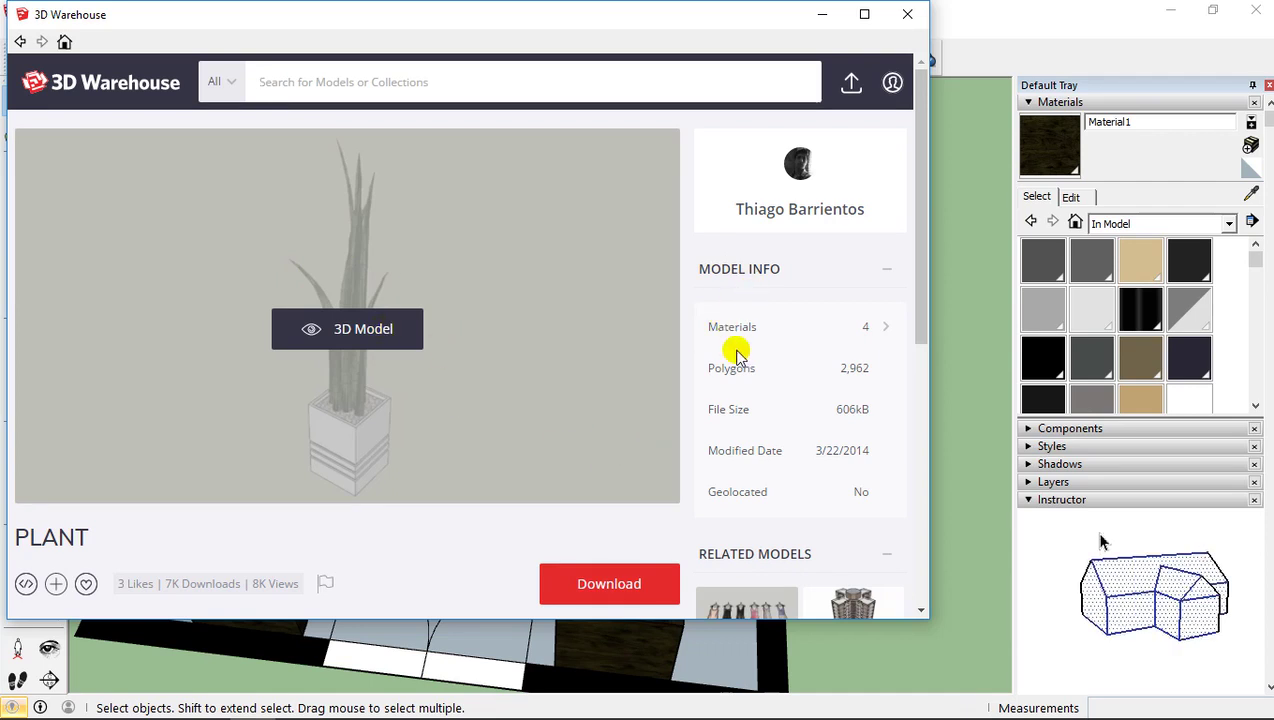
click(605, 586)
click(418, 366)
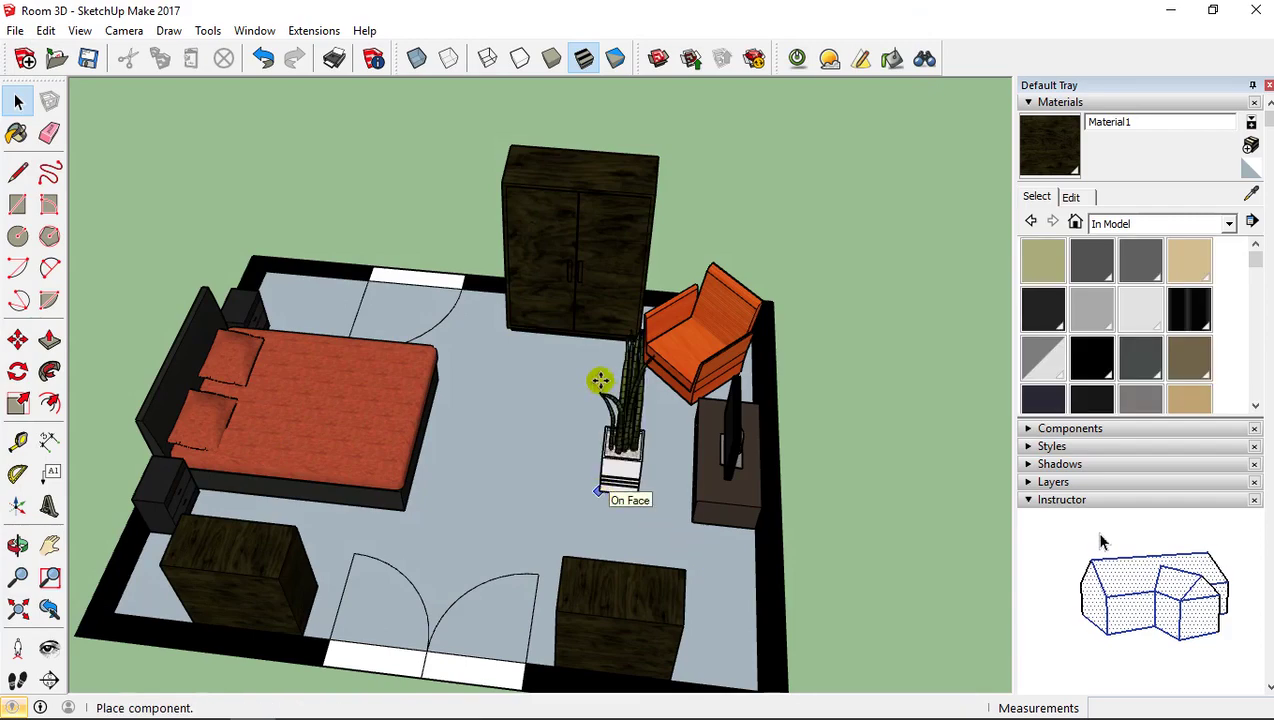
middle_drag(600, 380, 663, 484)
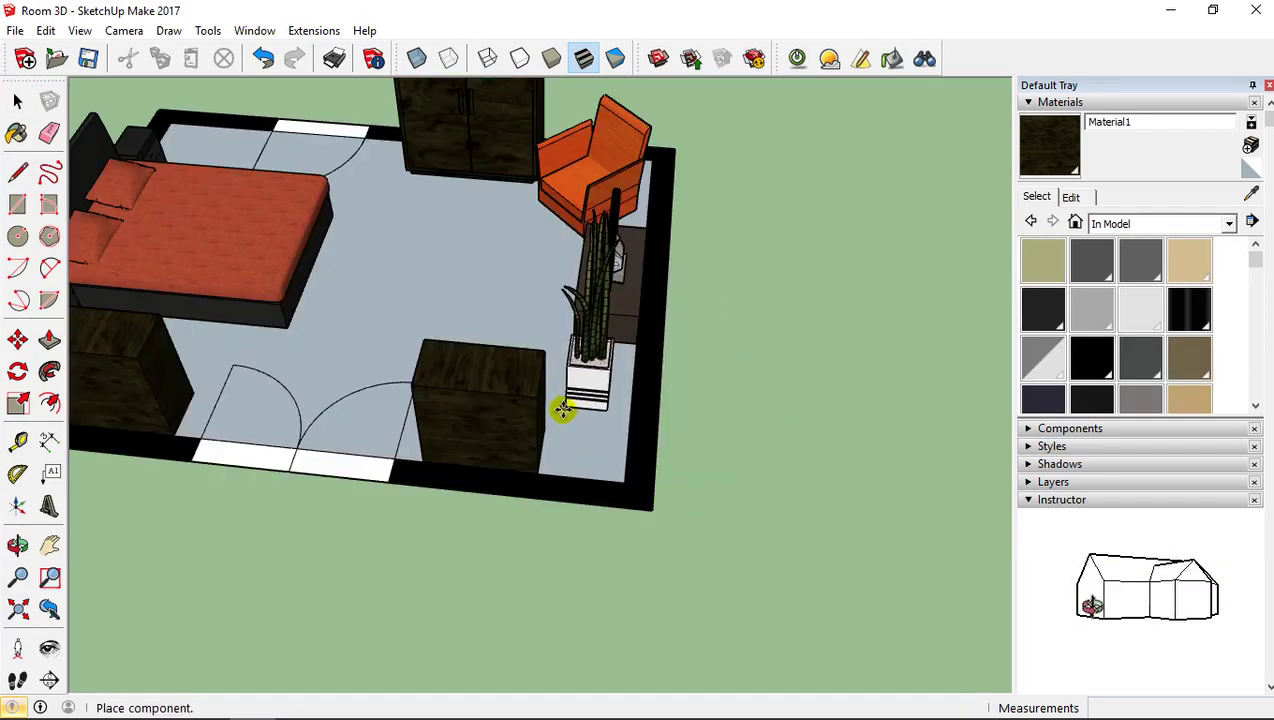
click(563, 408)
Step: Scale the potted plant's height by 0.64 along the blue axis
middle_drag(475, 384, 273, 290)
scroll(270, 290, up, 5)
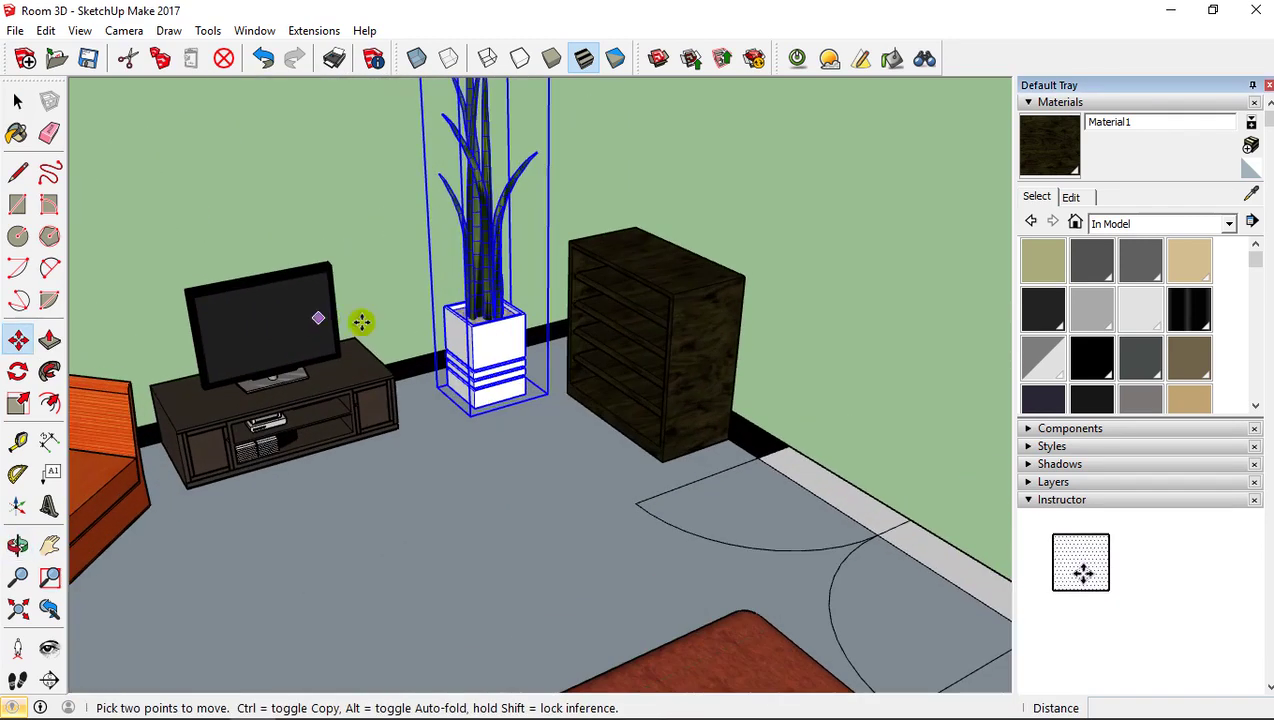
middle_drag(361, 321, 515, 373)
scroll(454, 305, up, 3)
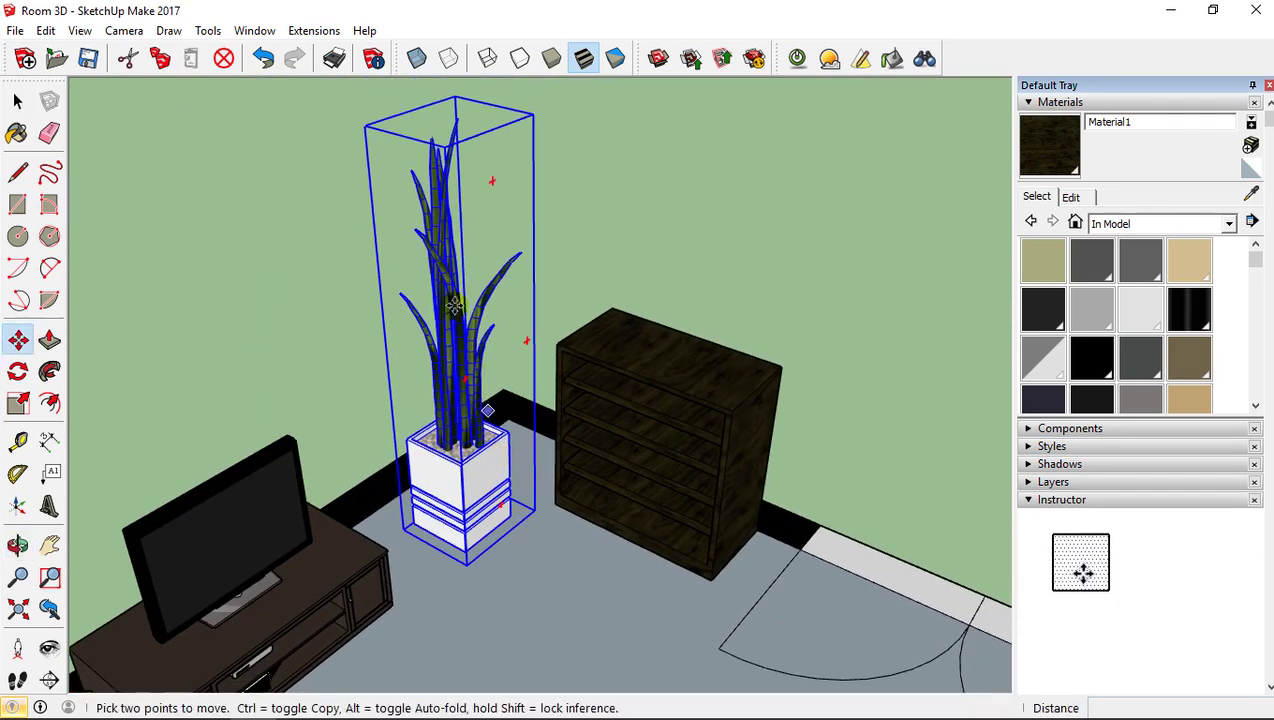
click(17, 101)
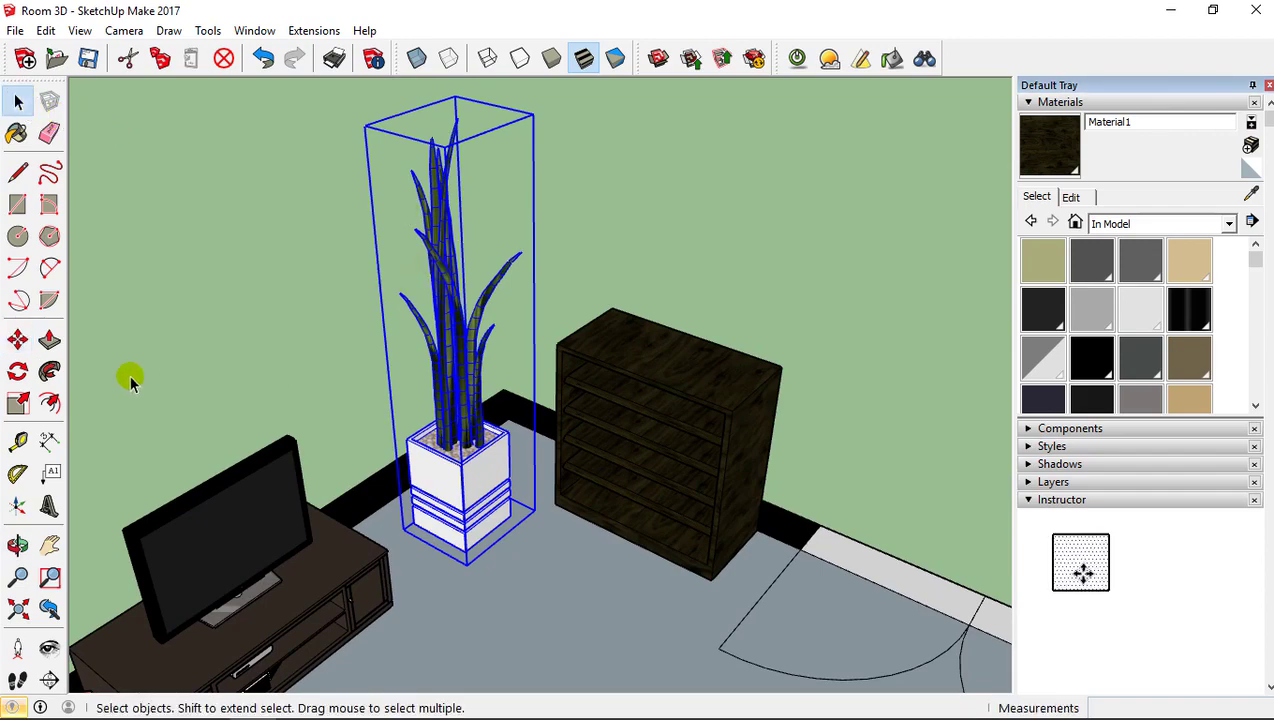
click(17, 403)
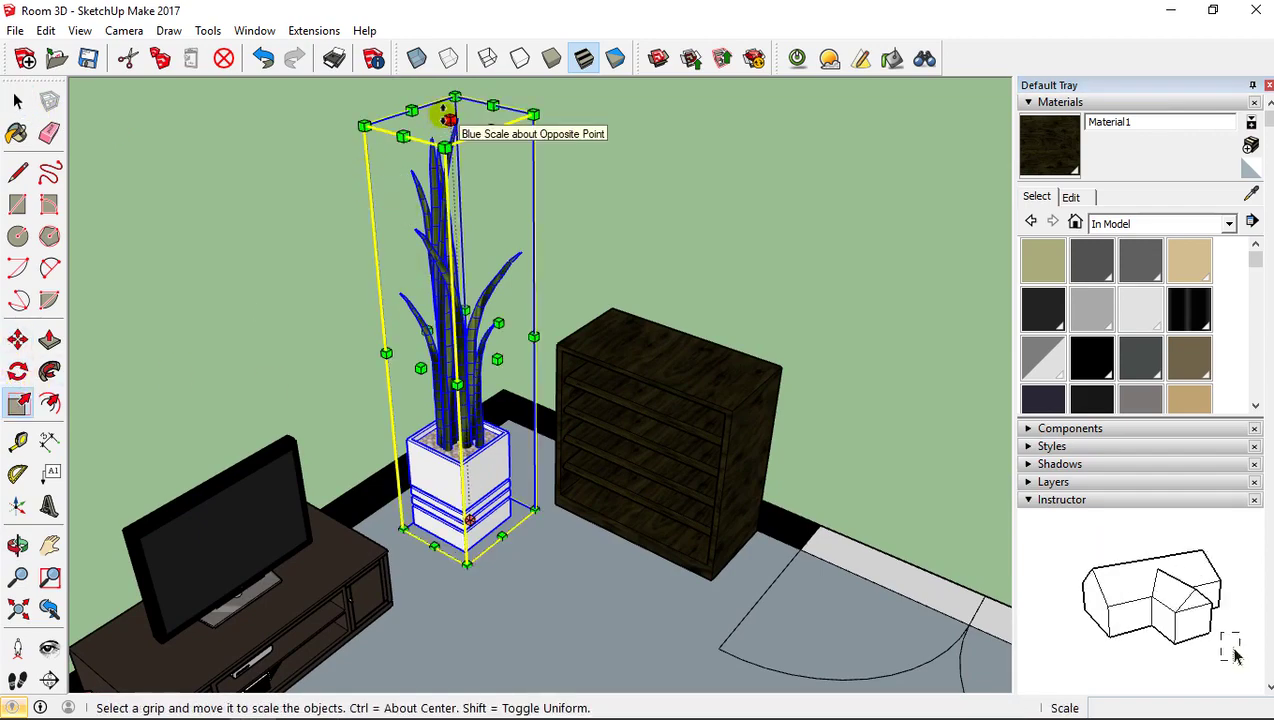
drag(445, 120, 437, 285)
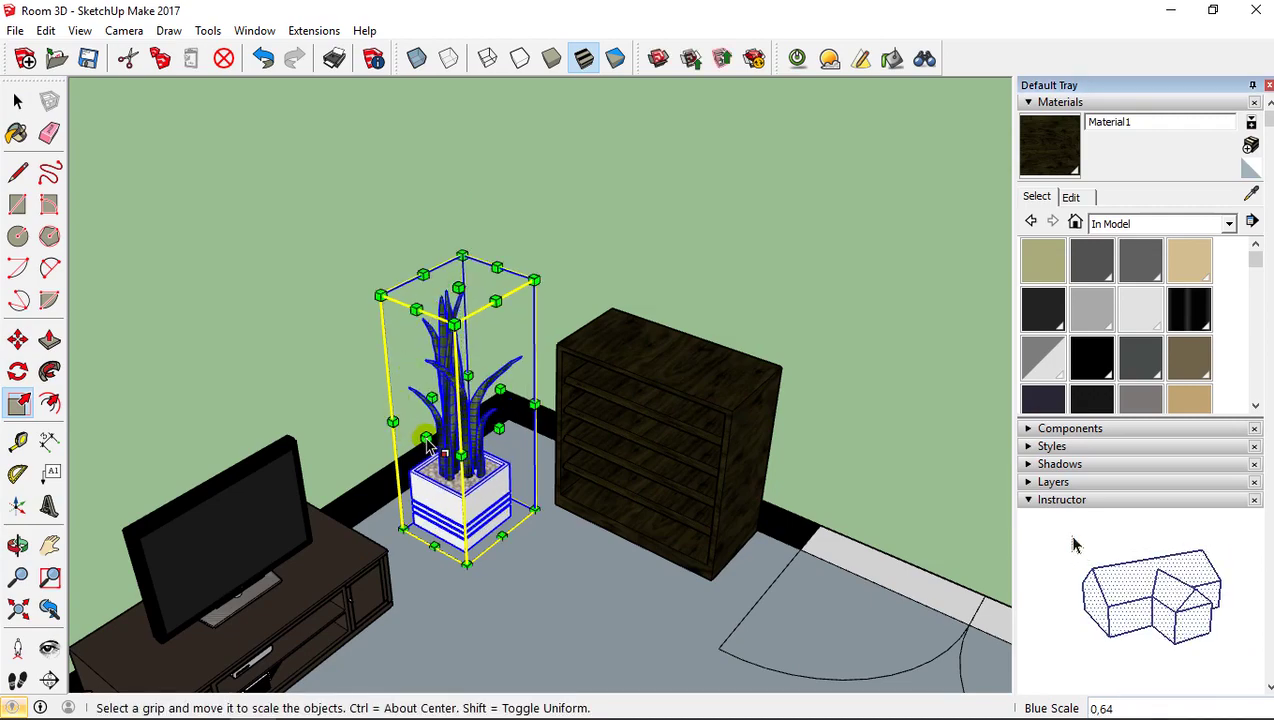
mouse_move(431, 445)
mouse_down()
mouse_move(410, 455)
mouse_move(432, 437)
mouse_up()
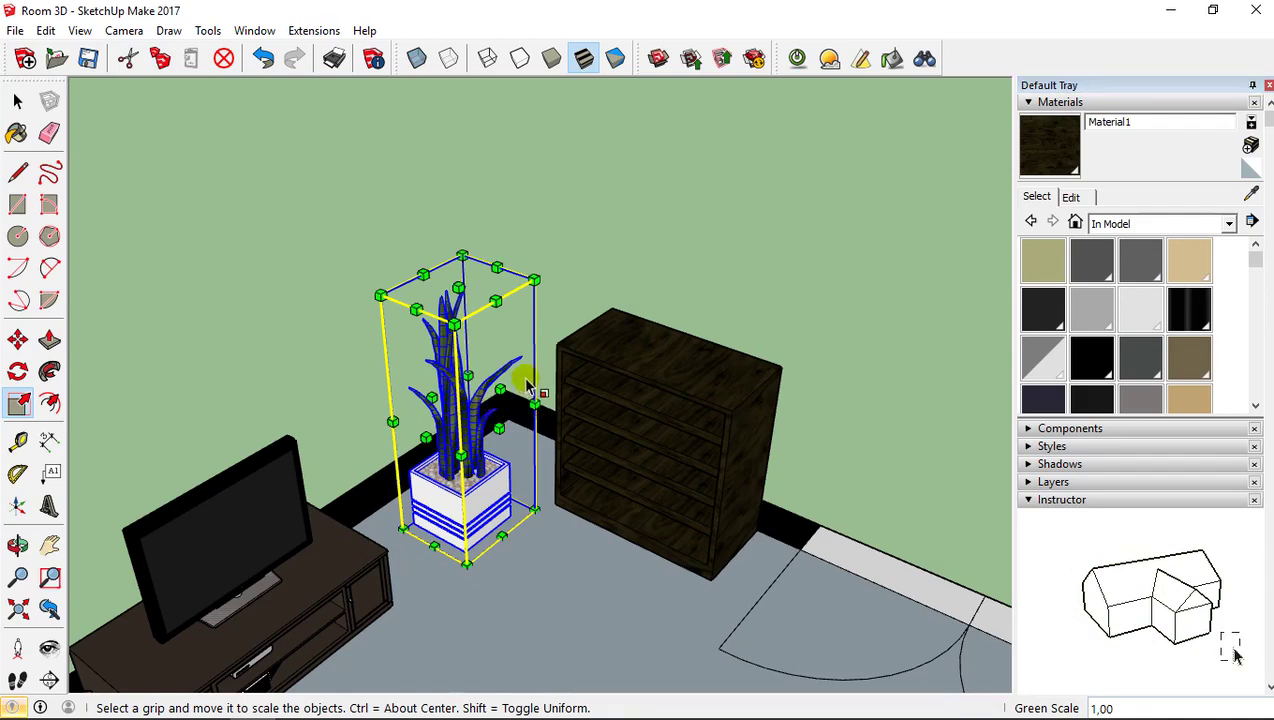
Step: Move the potted plant about 0.10 m towards the TV stand
scroll(531, 410, down, 5)
middle_drag(531, 410, 492, 424)
scroll(500, 385, up, 3)
scroll(510, 415, up, 3)
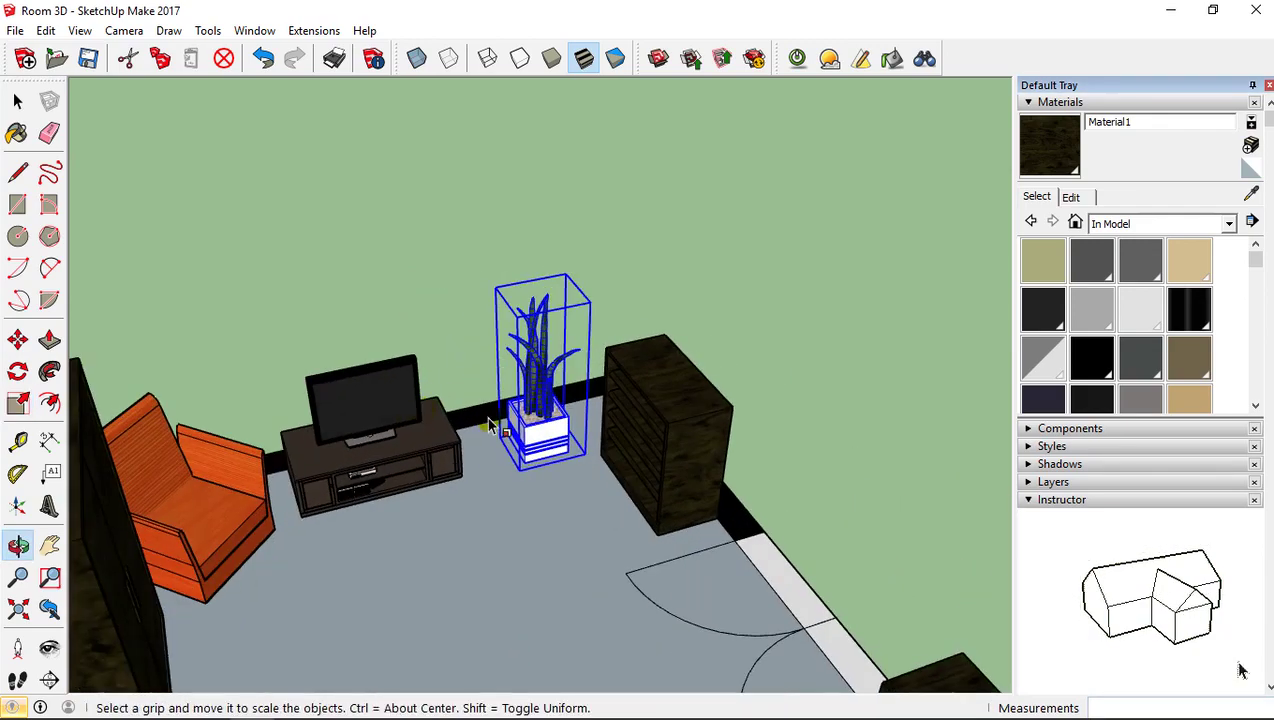
scroll(527, 426, up, 5)
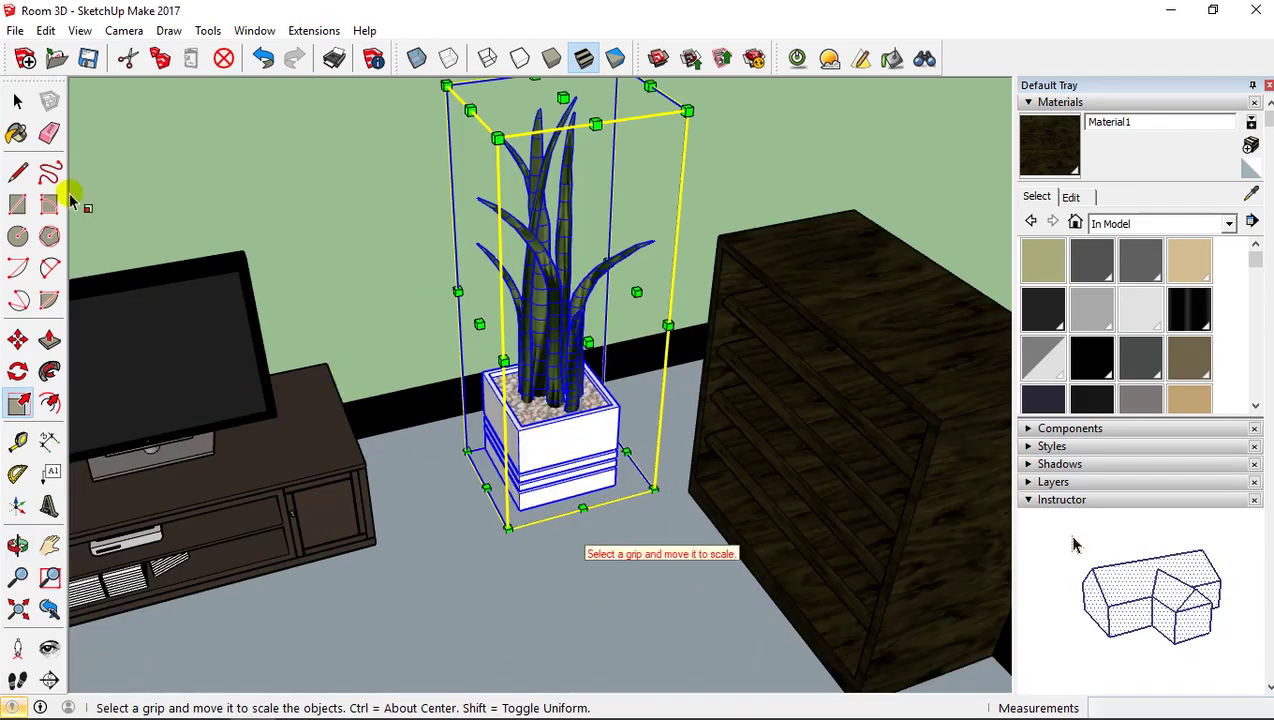
click(17, 100)
click(469, 489)
click(522, 443)
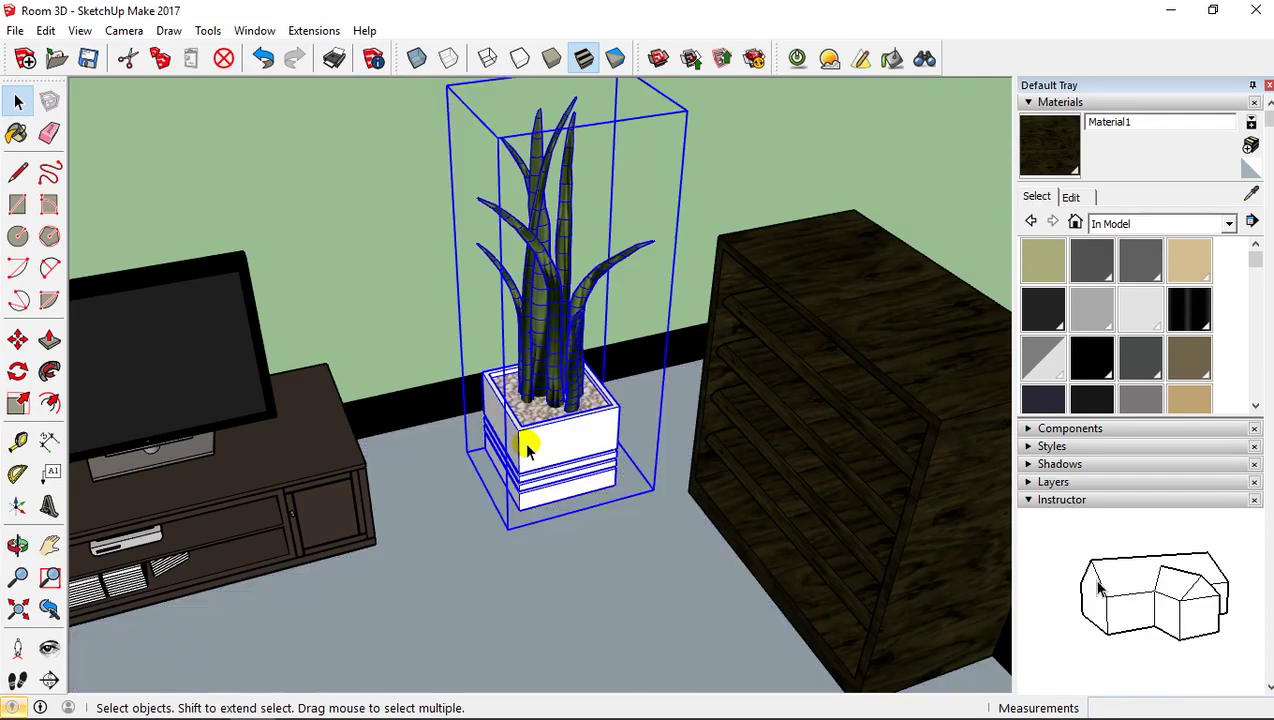
click(17, 340)
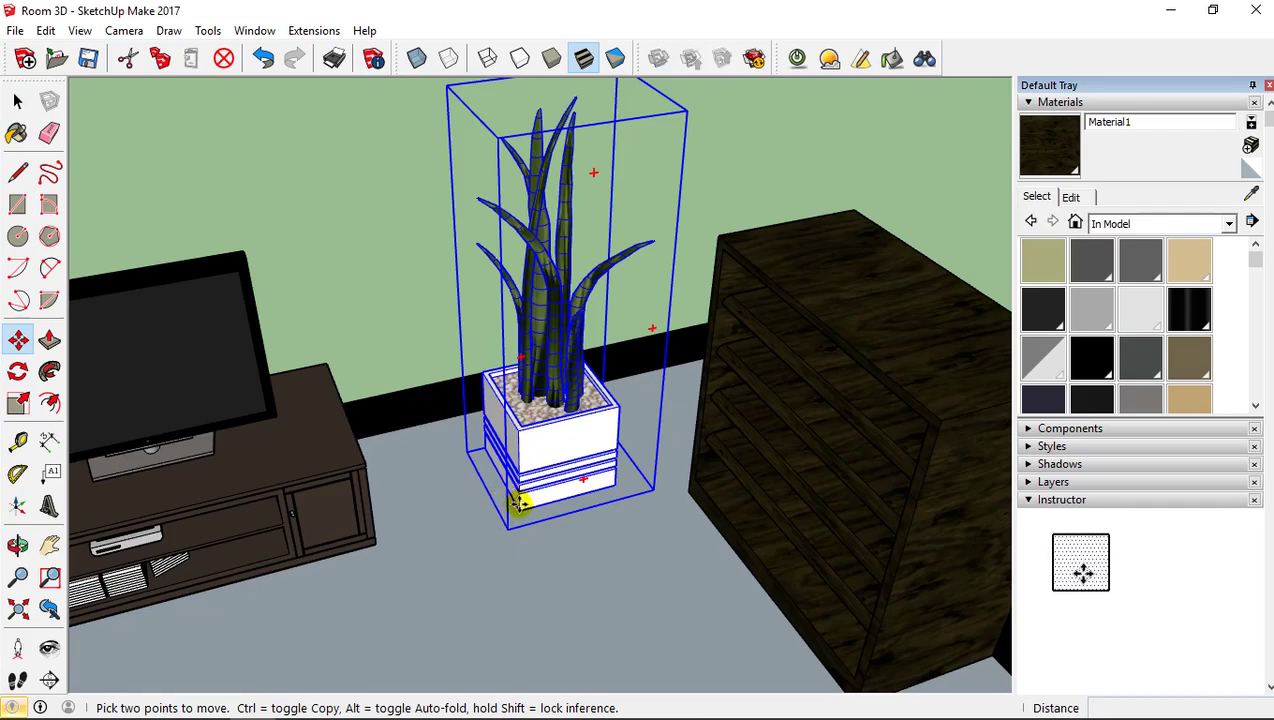
click(520, 503)
click(483, 512)
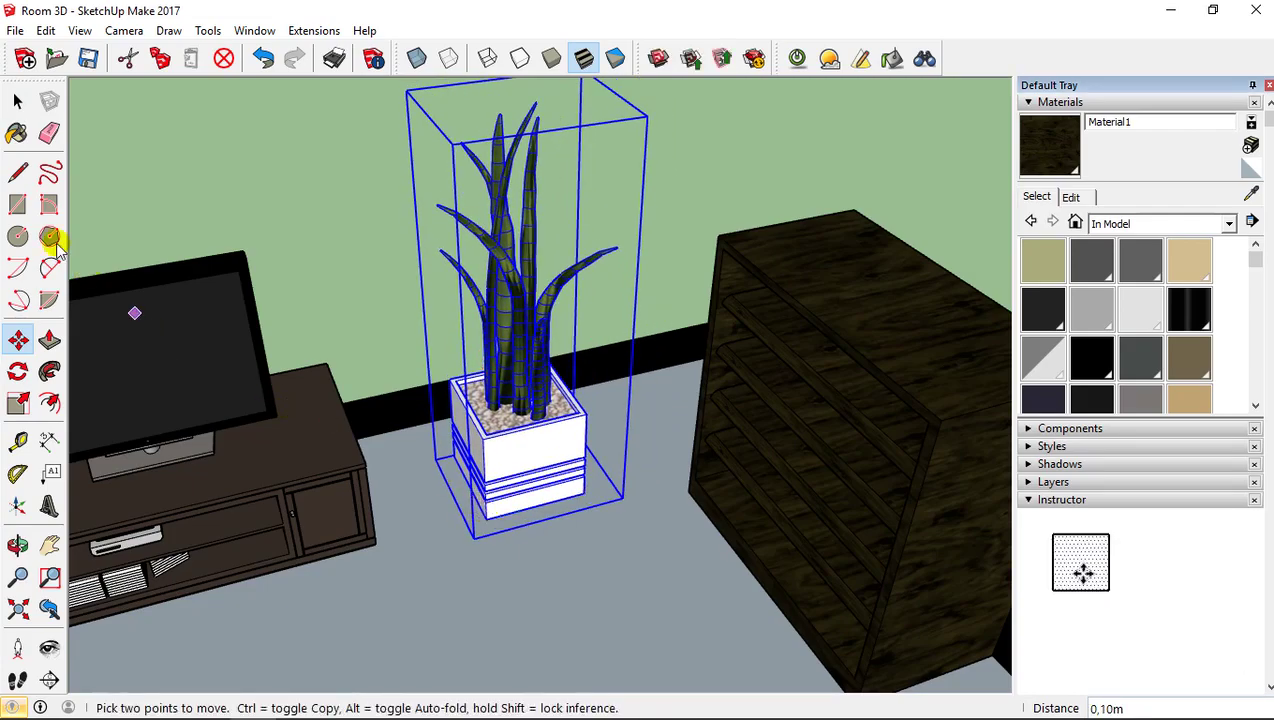
Step: Try to paint the plant's white square pot with the black [Metal_Corrogated_Shiny]2 material inside the plant component
right_click(488, 323)
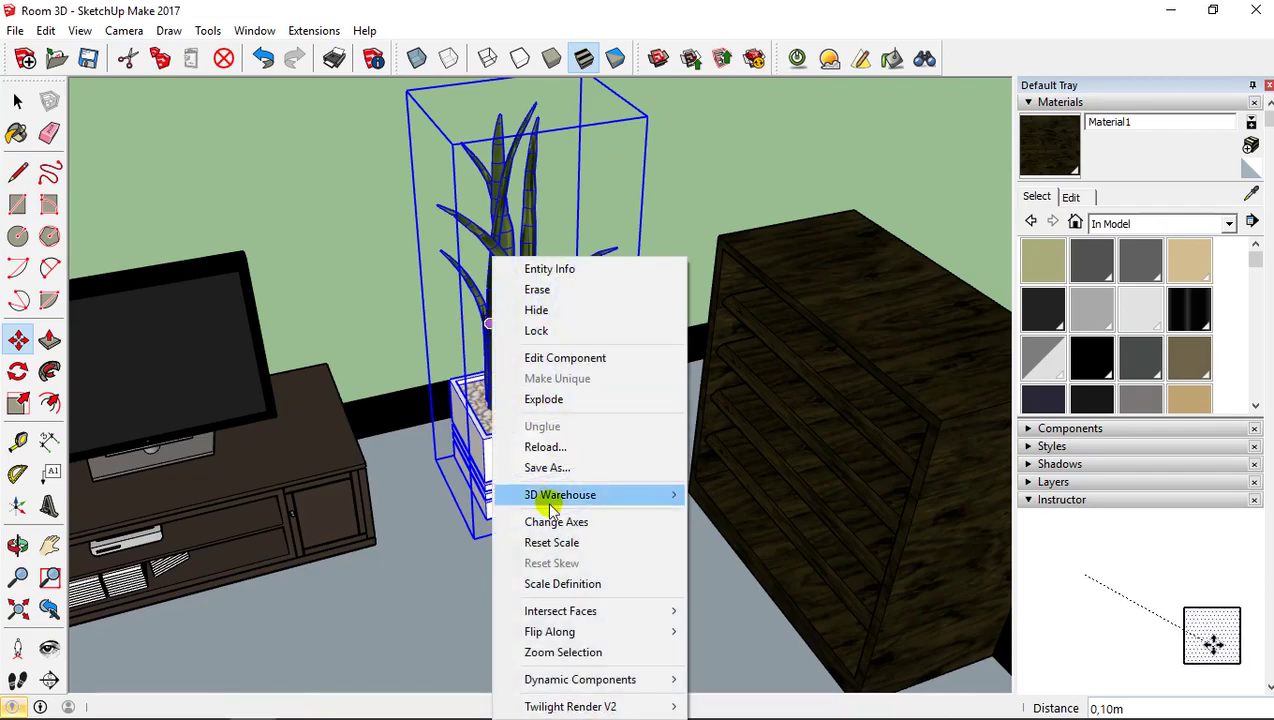
click(540, 357)
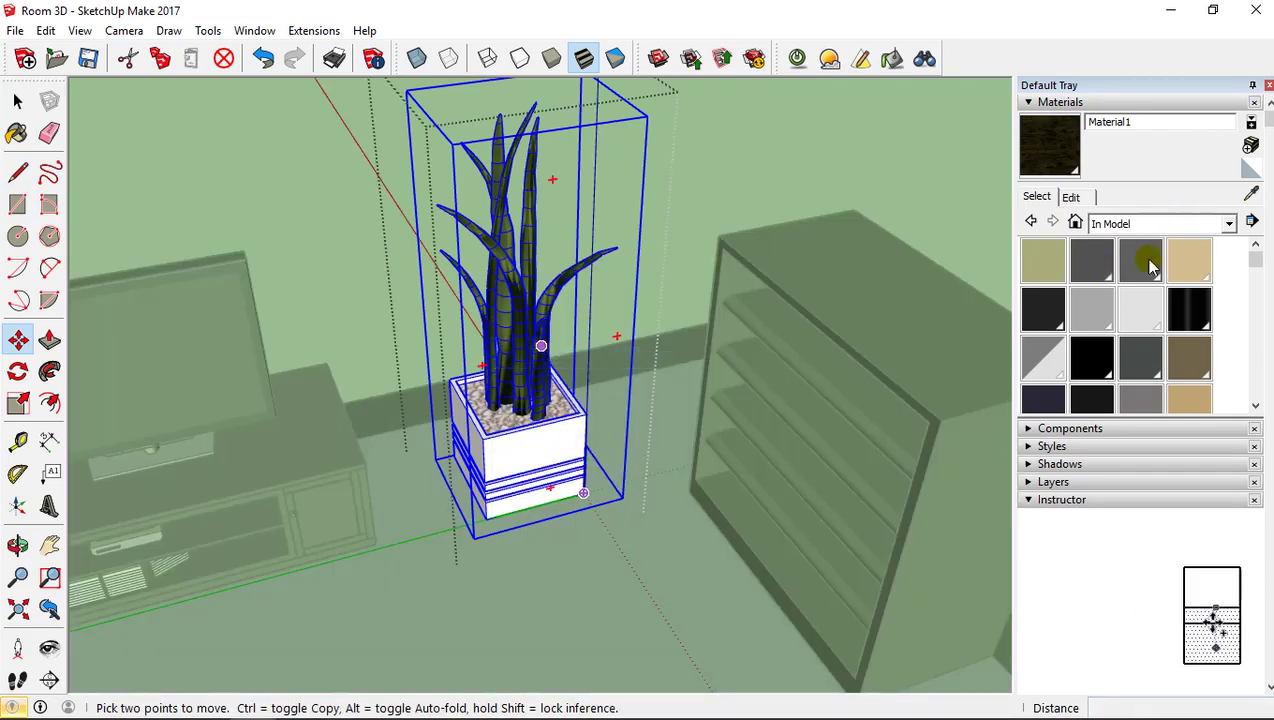
click(1187, 316)
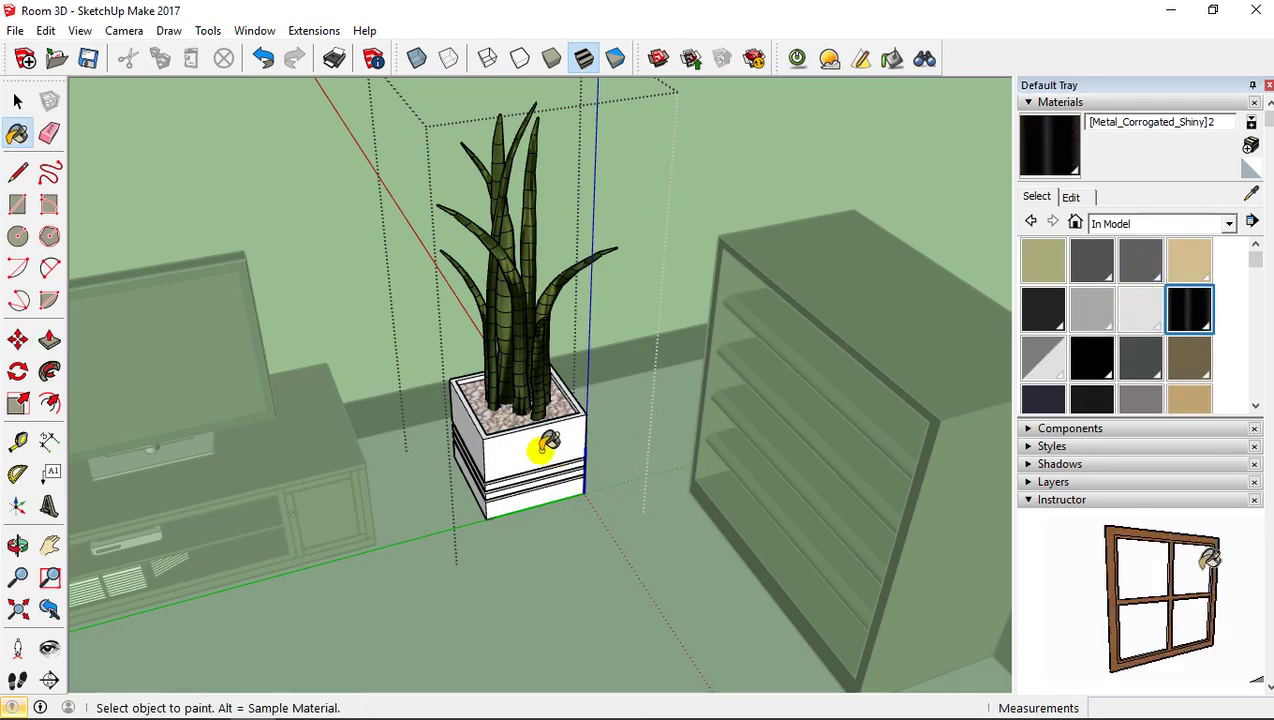
scroll(567, 480, up, 1)
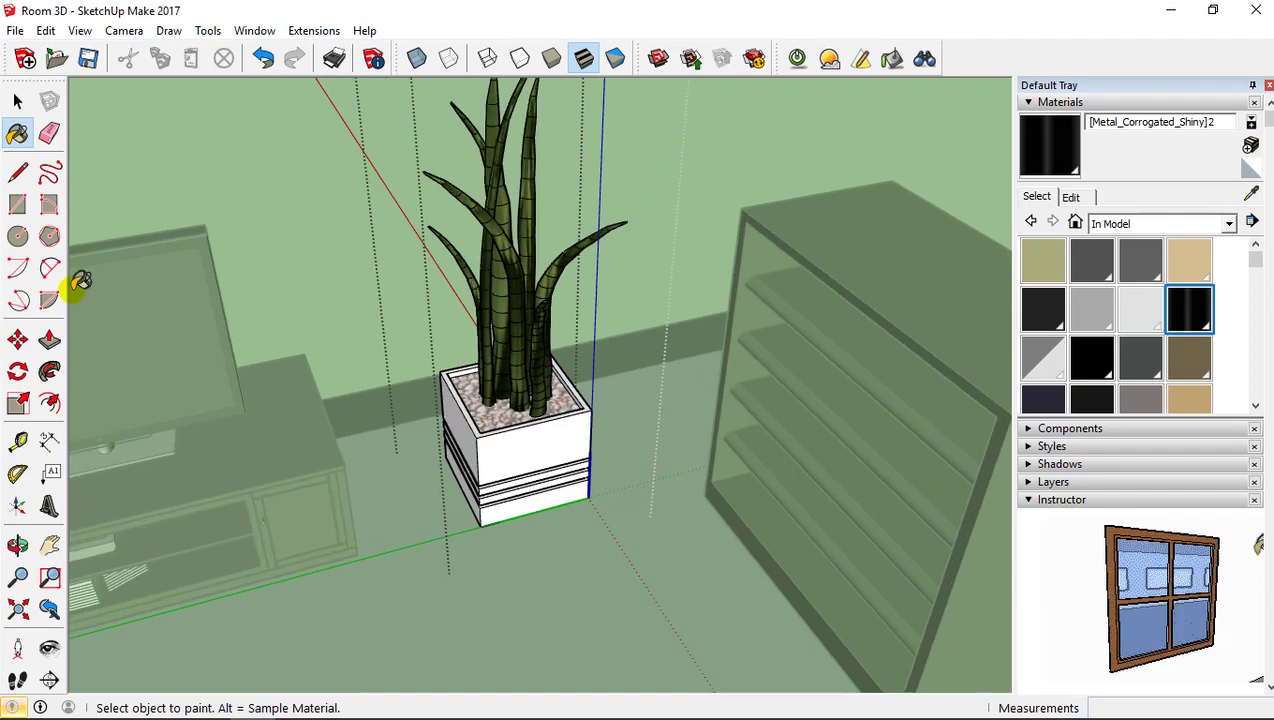
click(17, 102)
click(497, 475)
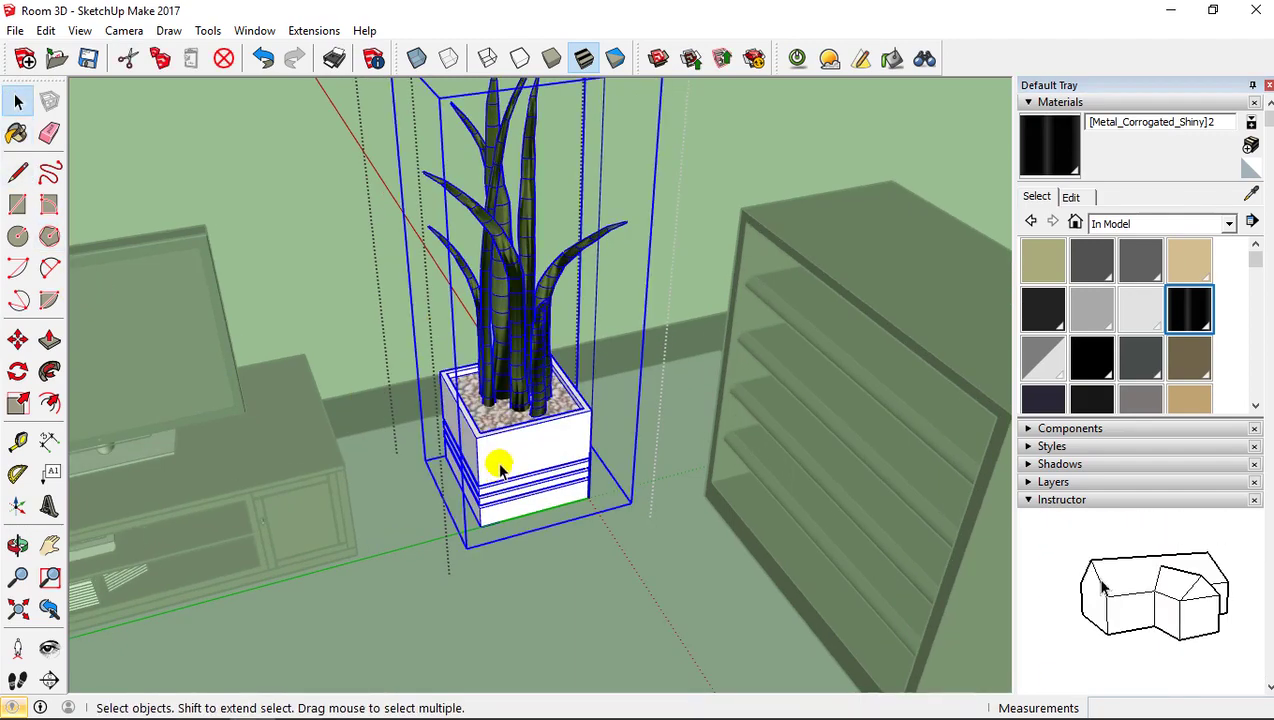
click(1180, 316)
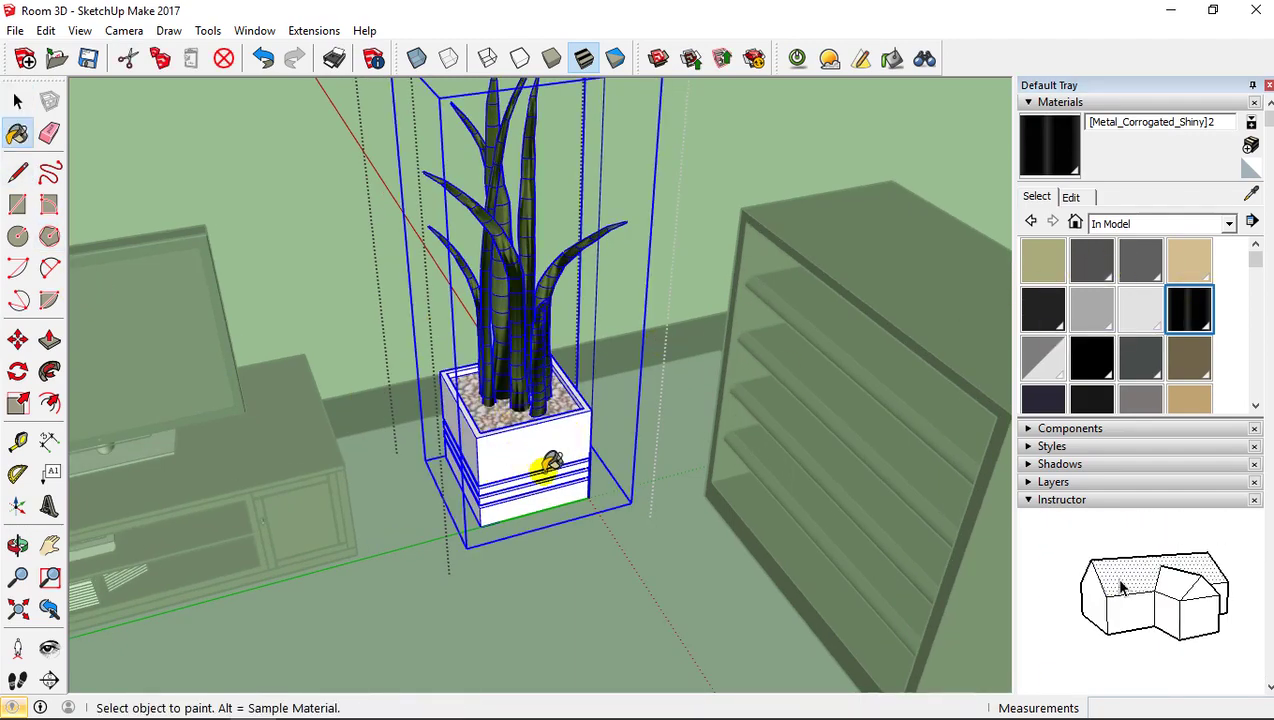
scroll(552, 448, up, 4)
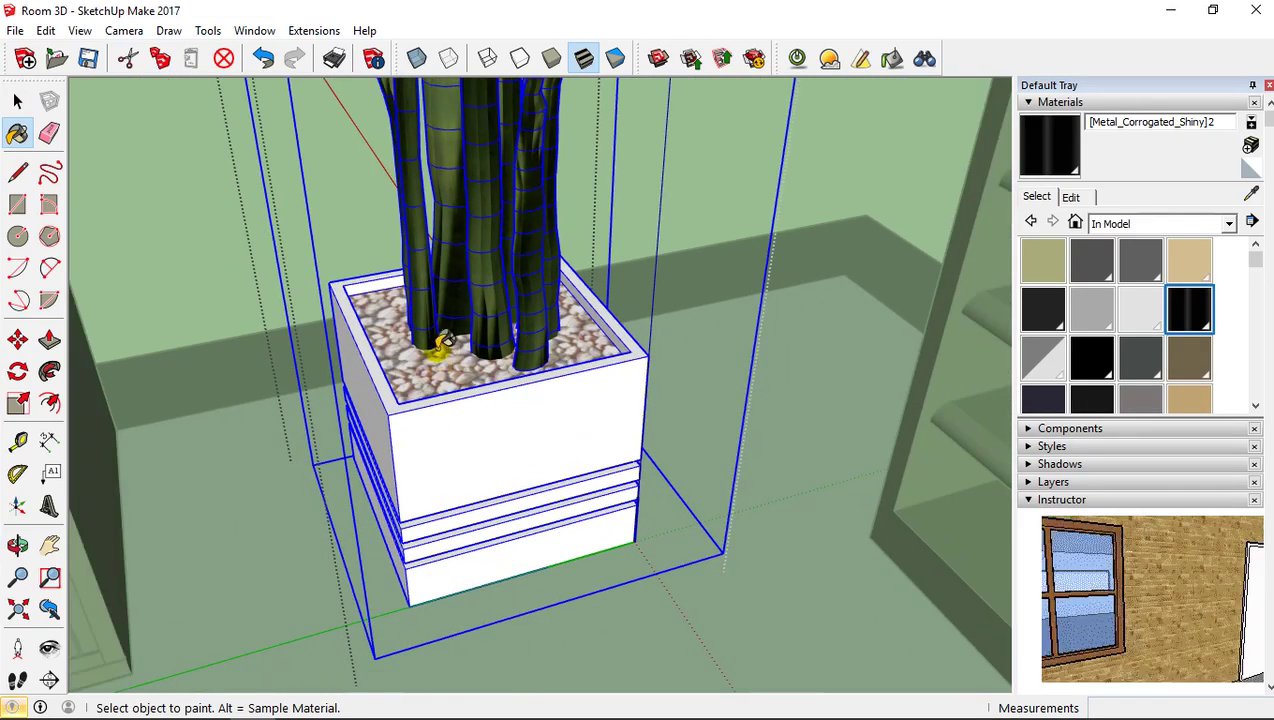
scroll(441, 380, down, 3)
click(18, 100)
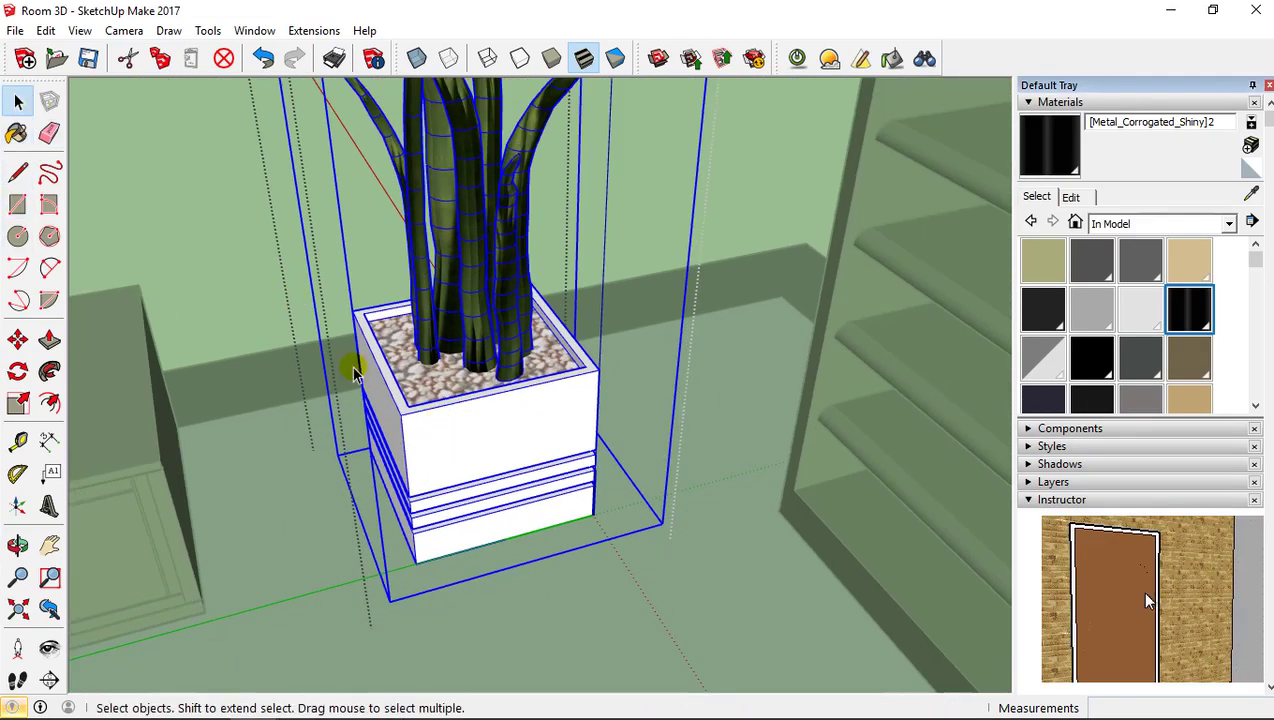
shift+click(427, 437)
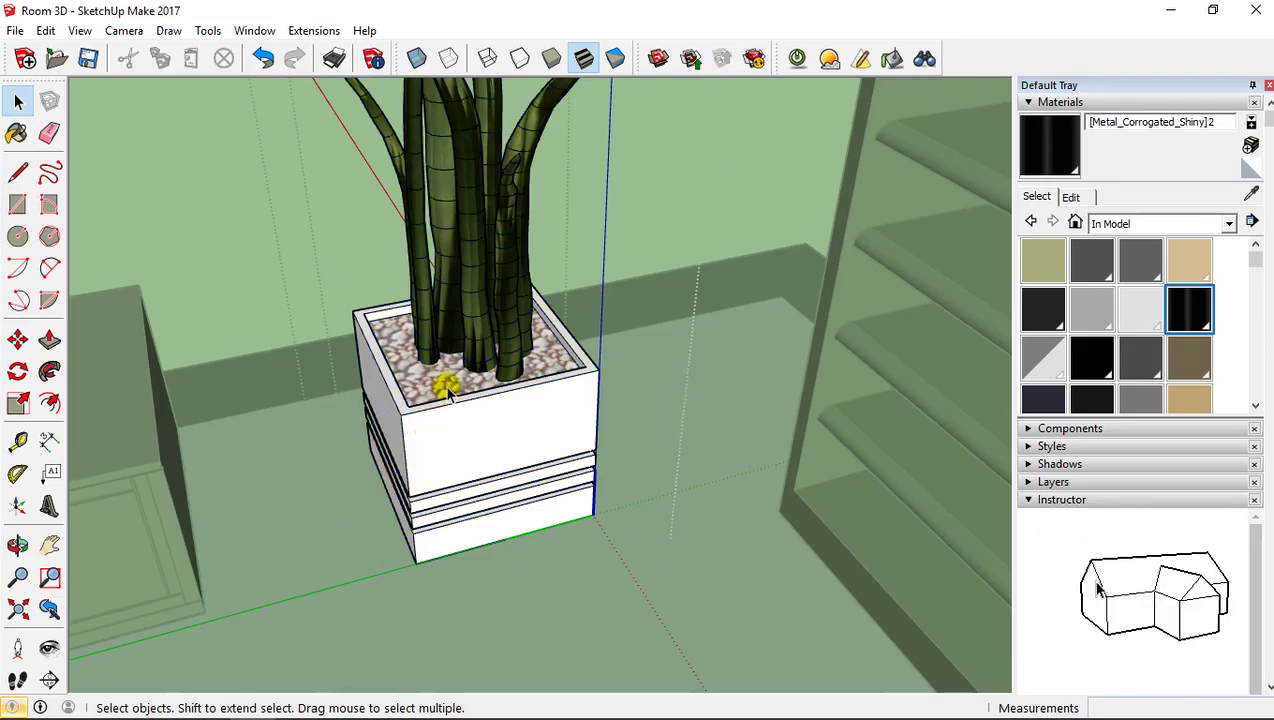
scroll(447, 393, down, 6)
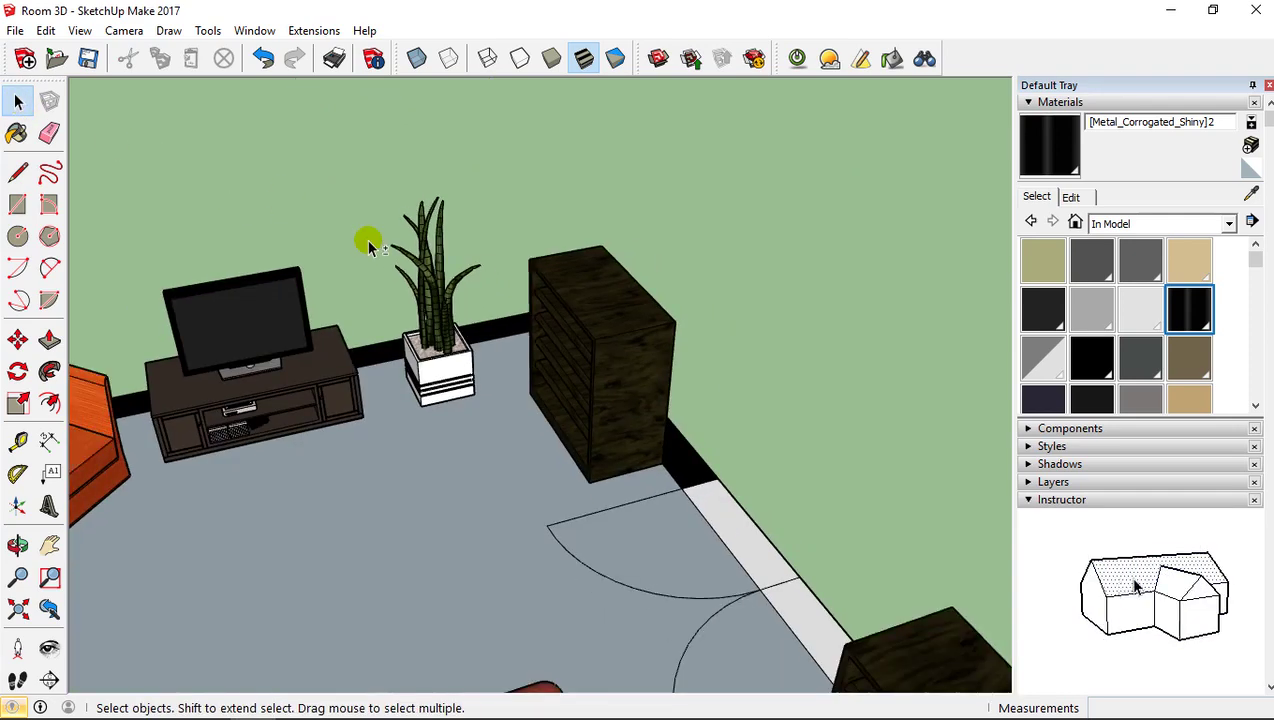
Step: Erase the door swing lines and arcs from the floor at both door openings
mouse_move(368, 245)
middle_down()
mouse_move(472, 342)
mouse_move(514, 327)
mouse_move(330, 364)
mouse_move(498, 341)
mouse_move(560, 287)
mouse_move(401, 270)
mouse_move(366, 245)
mouse_move(285, 292)
middle_up()
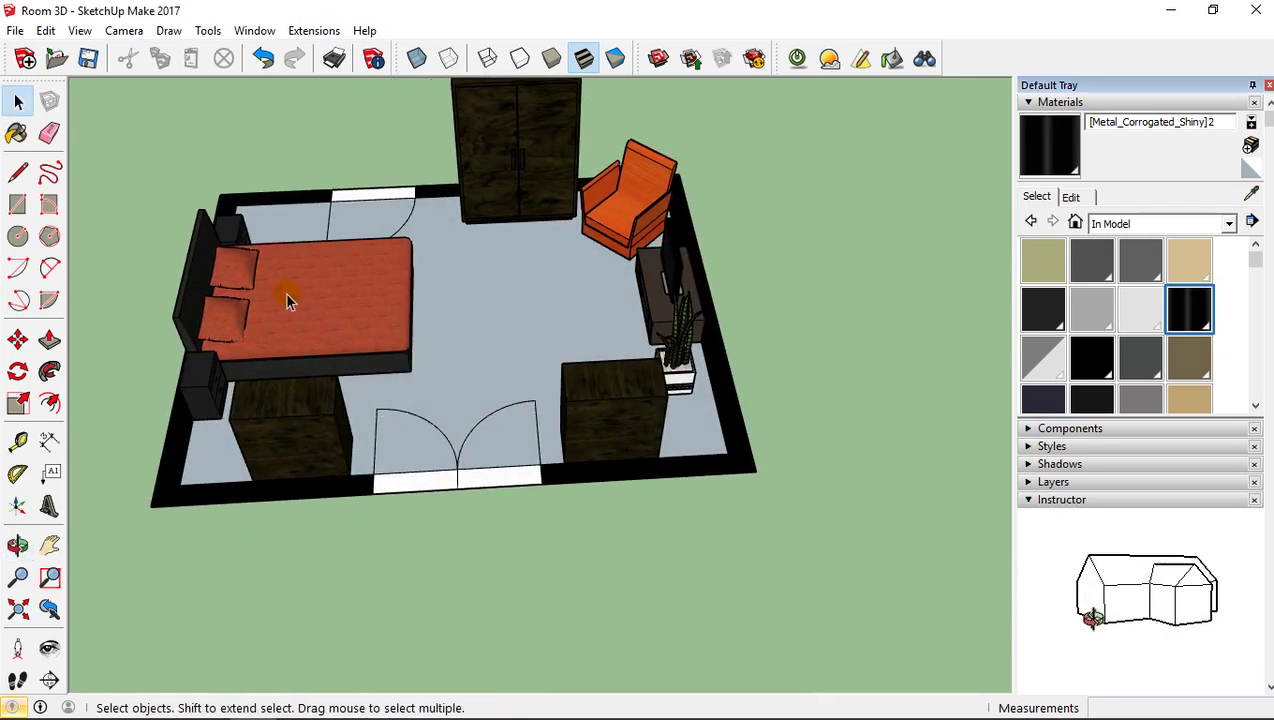
click(49, 133)
mouse_move(385, 222)
mouse_down()
mouse_move(336, 215)
mouse_move(372, 225)
mouse_up()
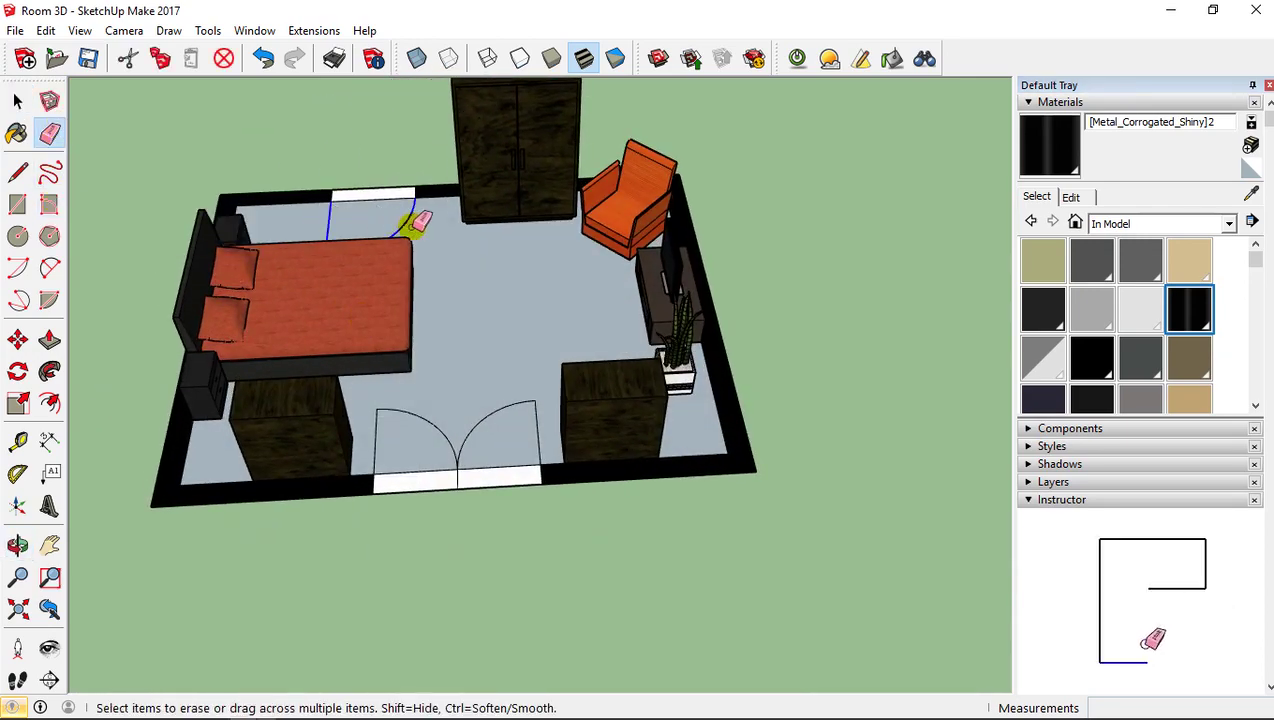
drag(427, 418, 379, 448)
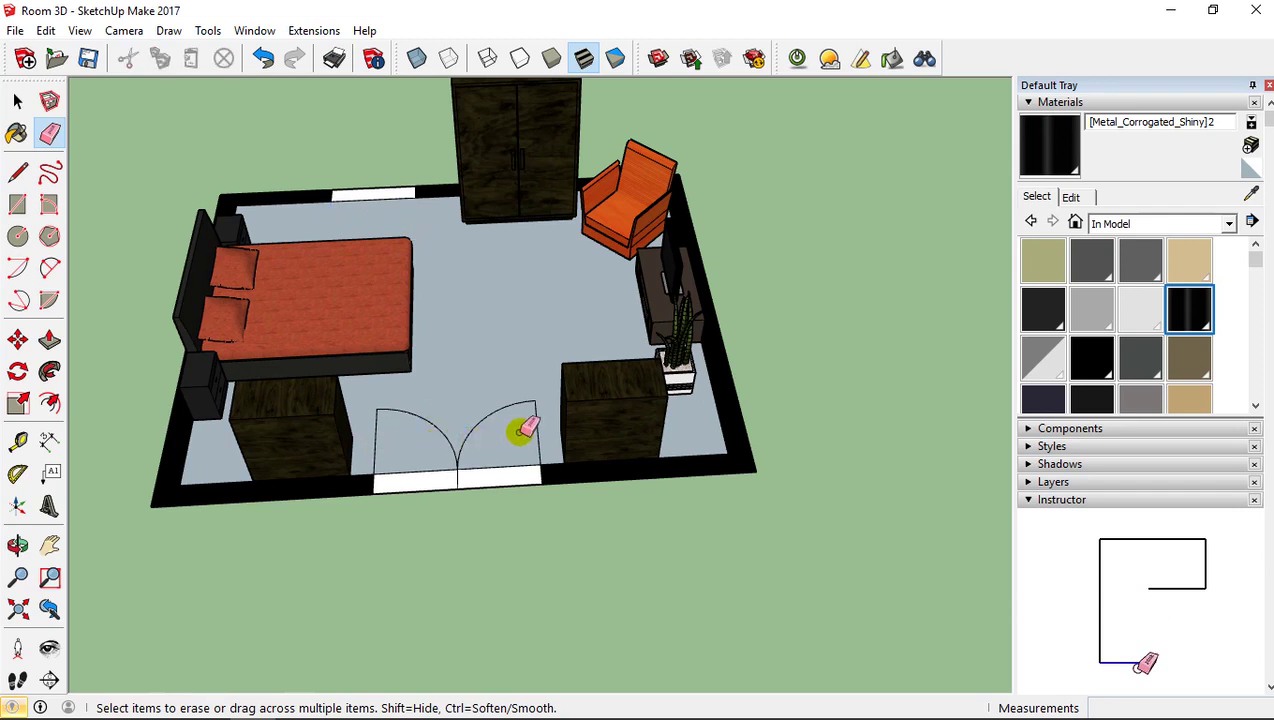
mouse_move(543, 420)
mouse_down()
mouse_move(398, 432)
mouse_move(543, 427)
mouse_up()
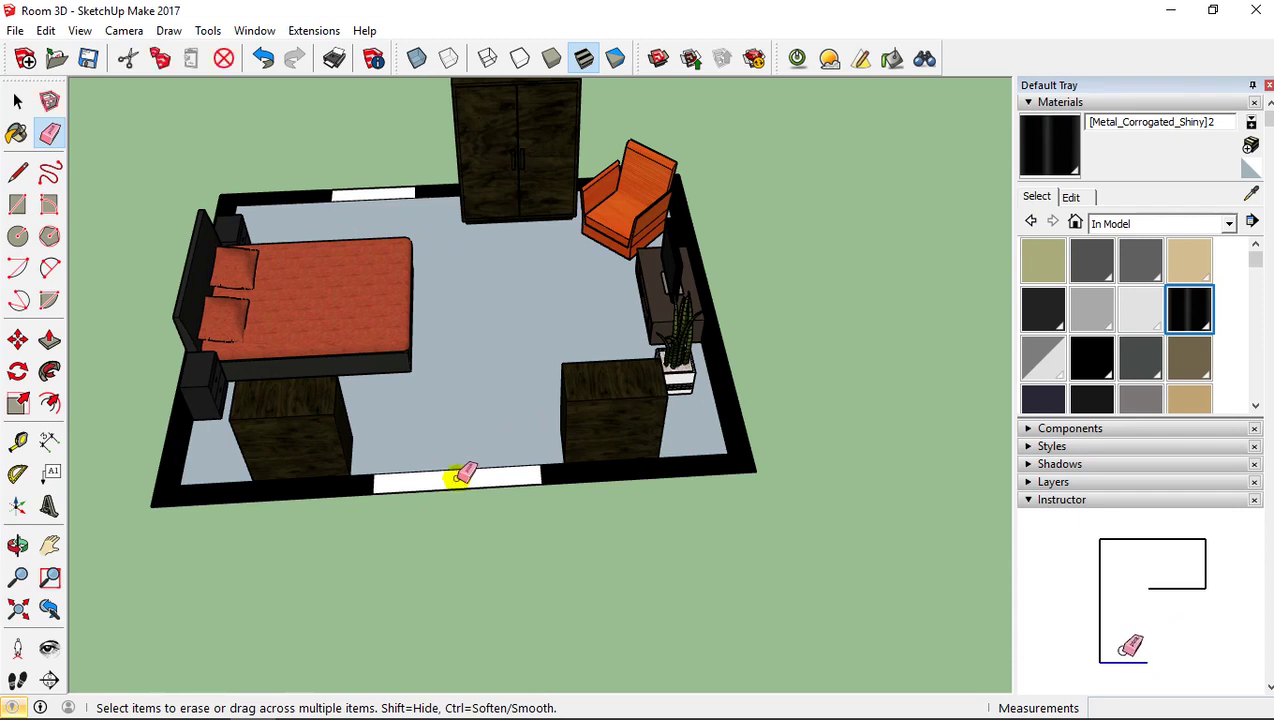
Step: Paint the room's floor with the light plank flooring material from the Wood collection
click(1150, 224)
click(1125, 258)
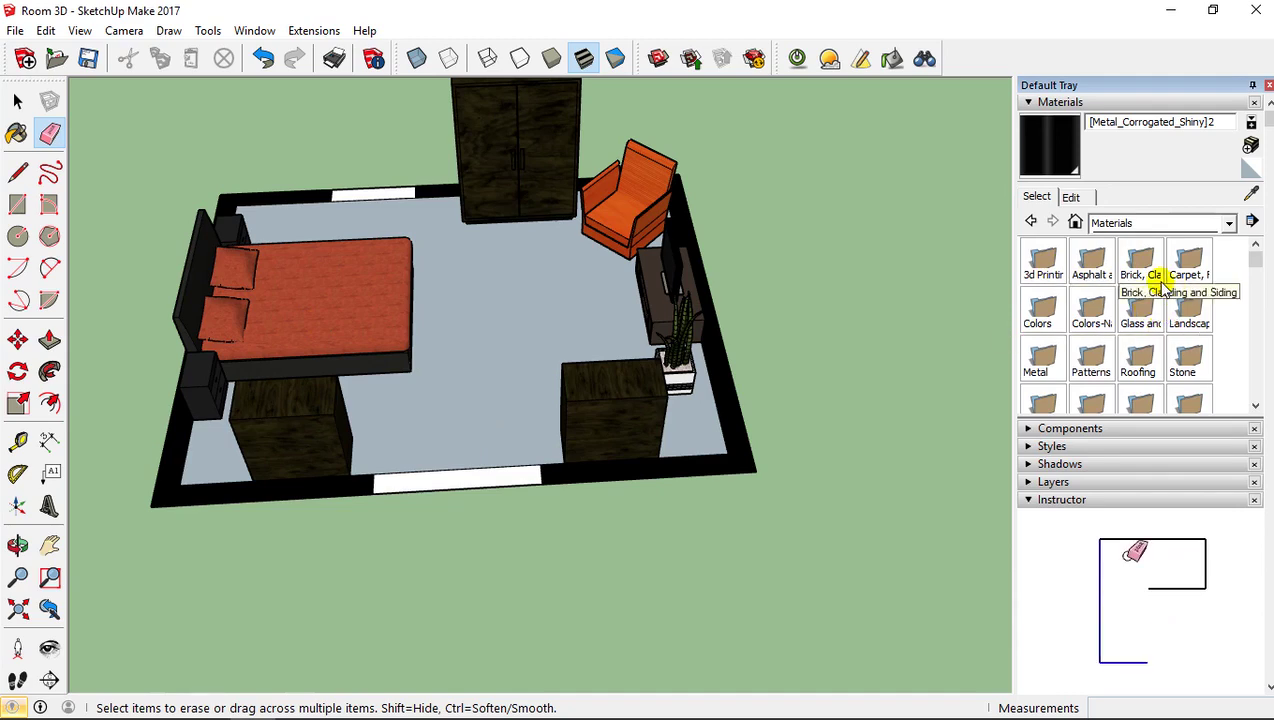
scroll(1160, 280, down, 5)
double_click(1042, 148)
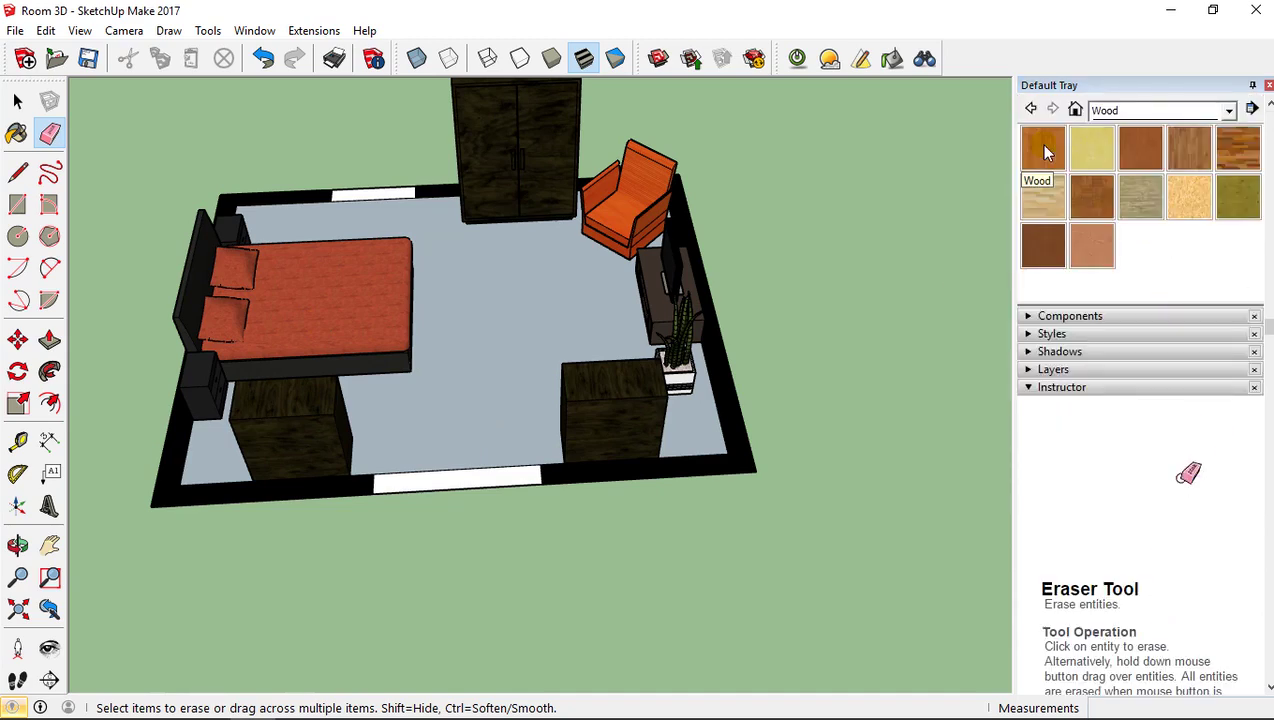
click(1046, 208)
click(503, 286)
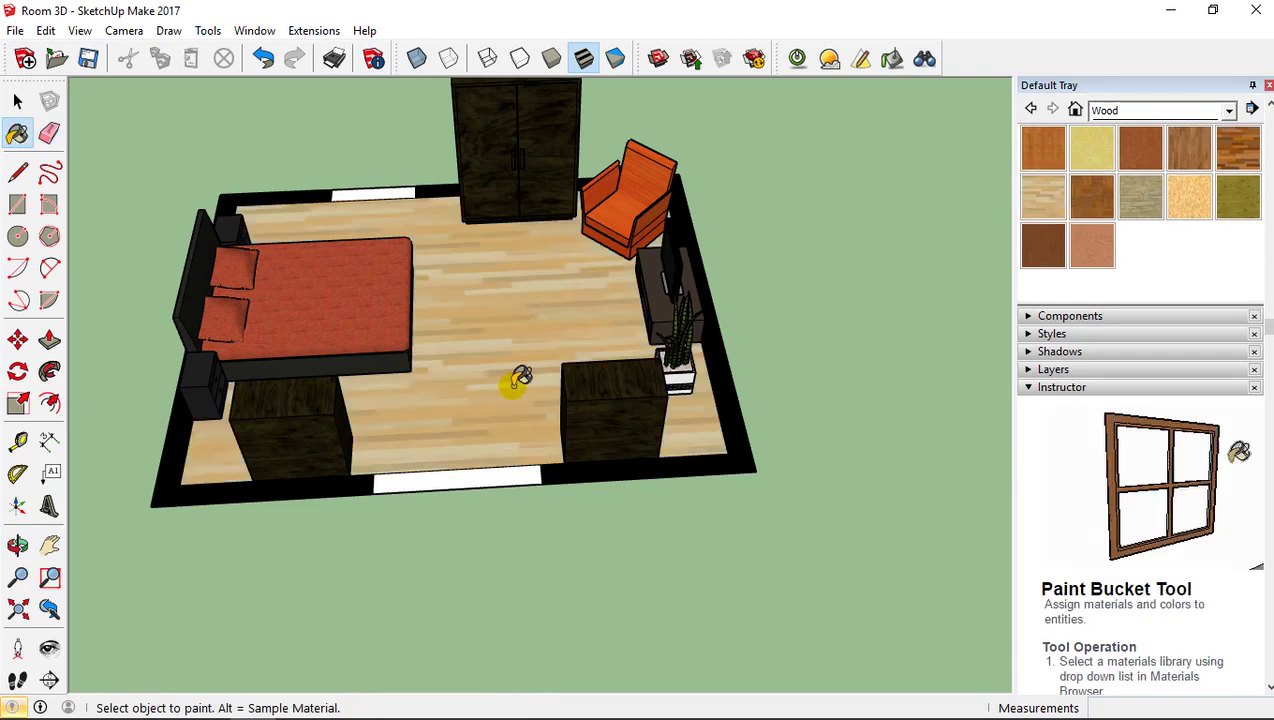
middle_drag(498, 321, 456, 282)
key(ctrl+z)
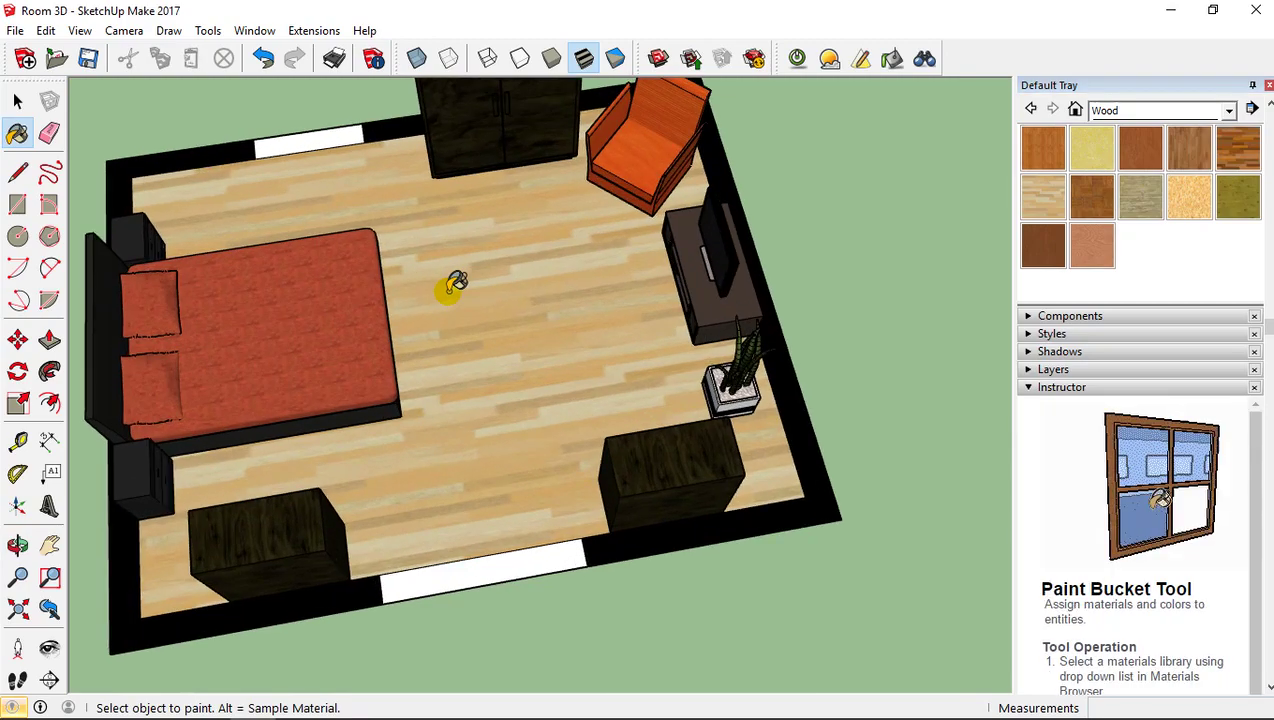
mouse_move(526, 259)
middle_down()
mouse_move(464, 267)
mouse_move(490, 205)
middle_up()
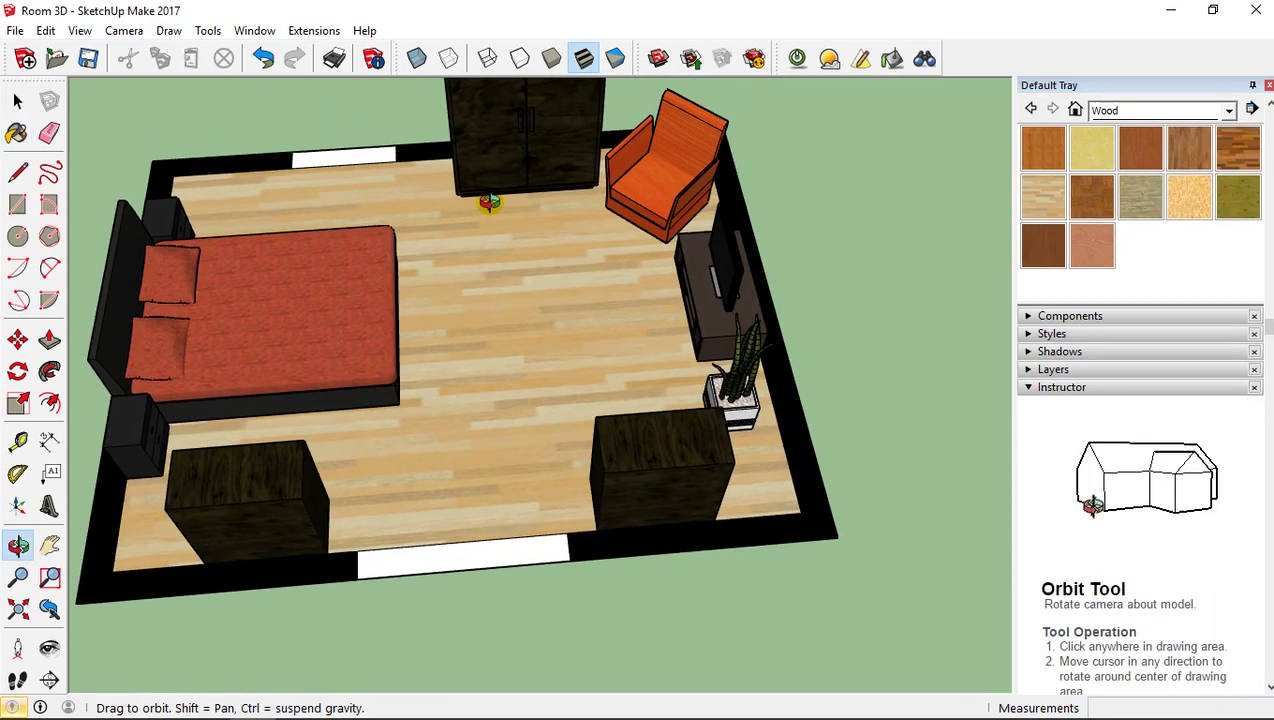
click(652, 57)
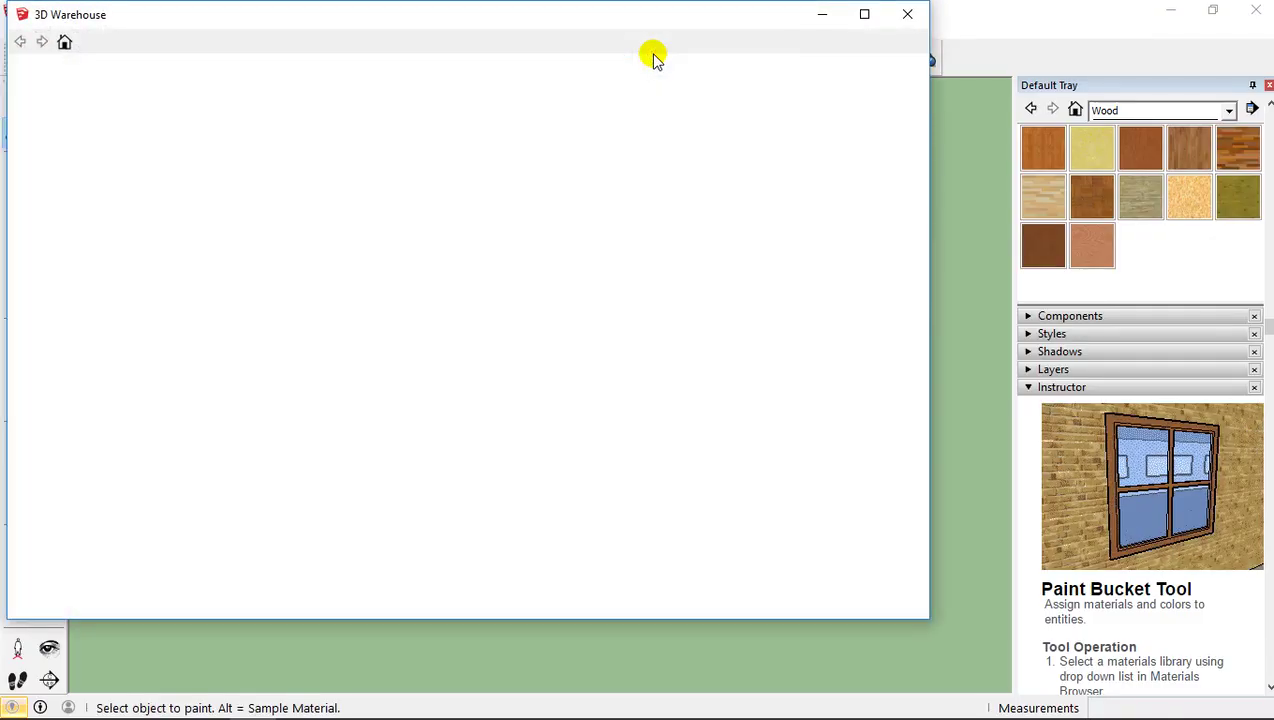
click(907, 16)
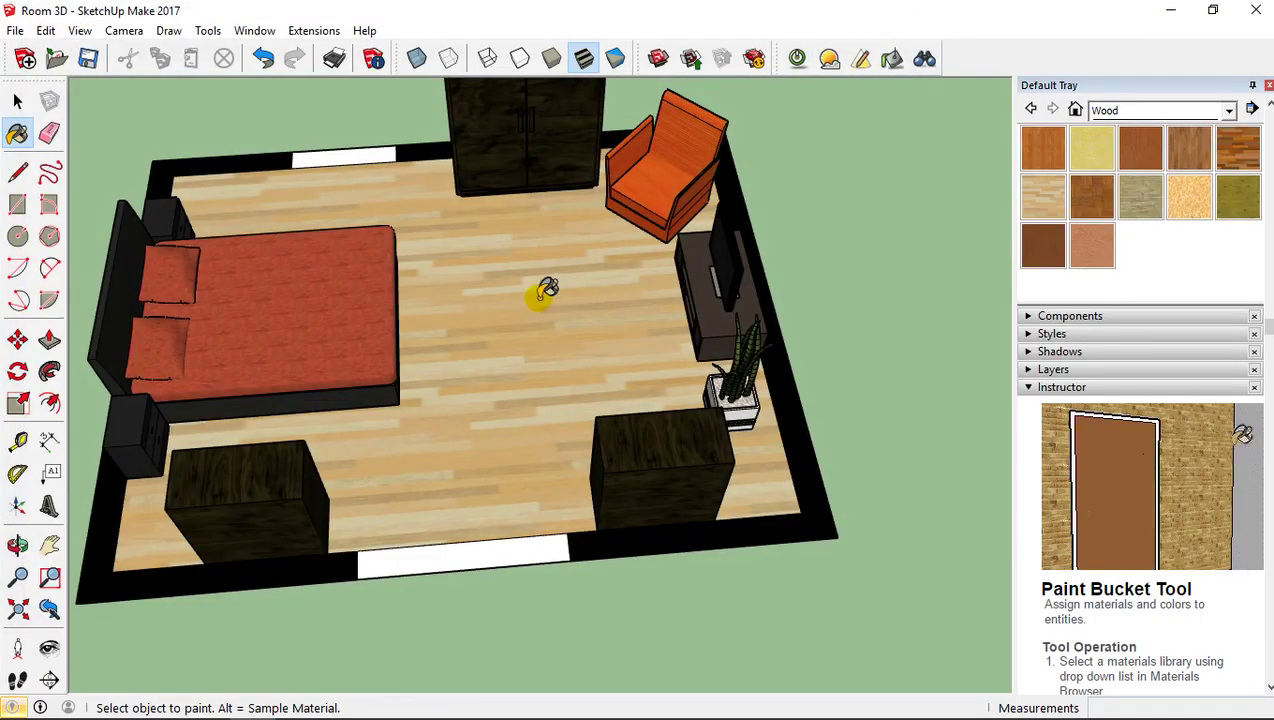
Step: Draw a rug rectangle about 1.52 m by 1.18 m on the floor between the bed and the TV stand
scroll(469, 310, up, 5)
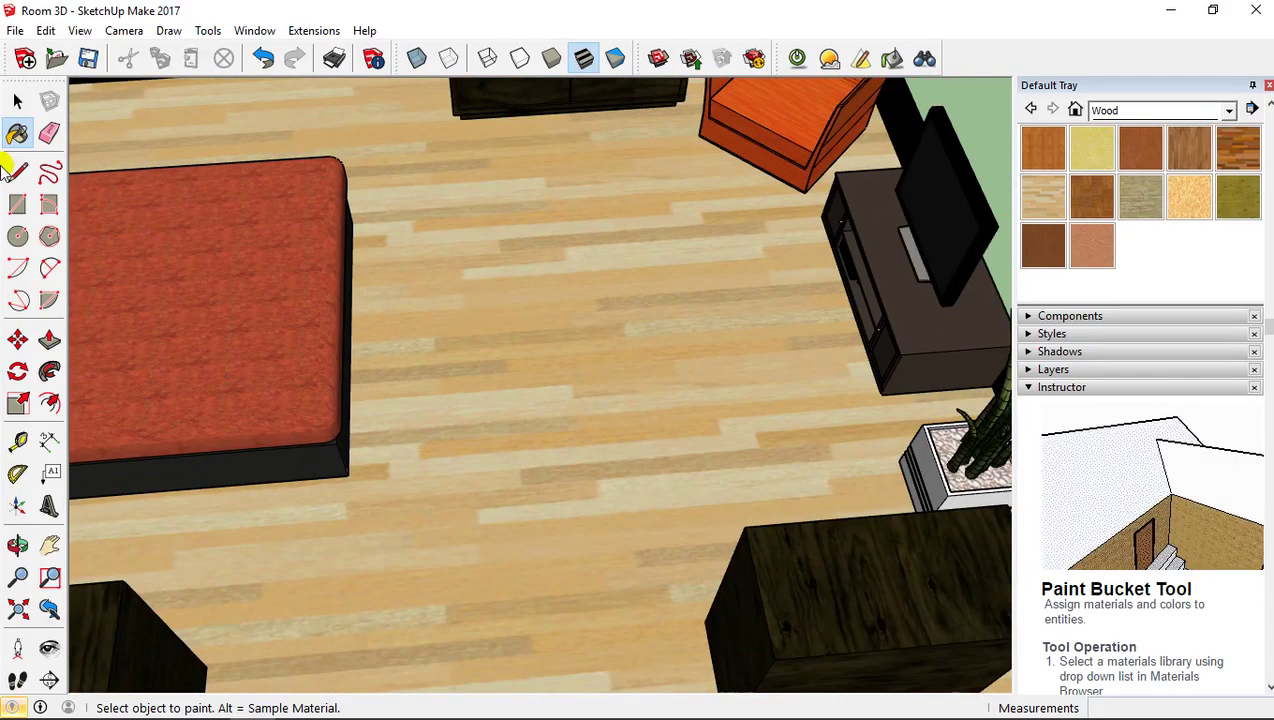
click(18, 204)
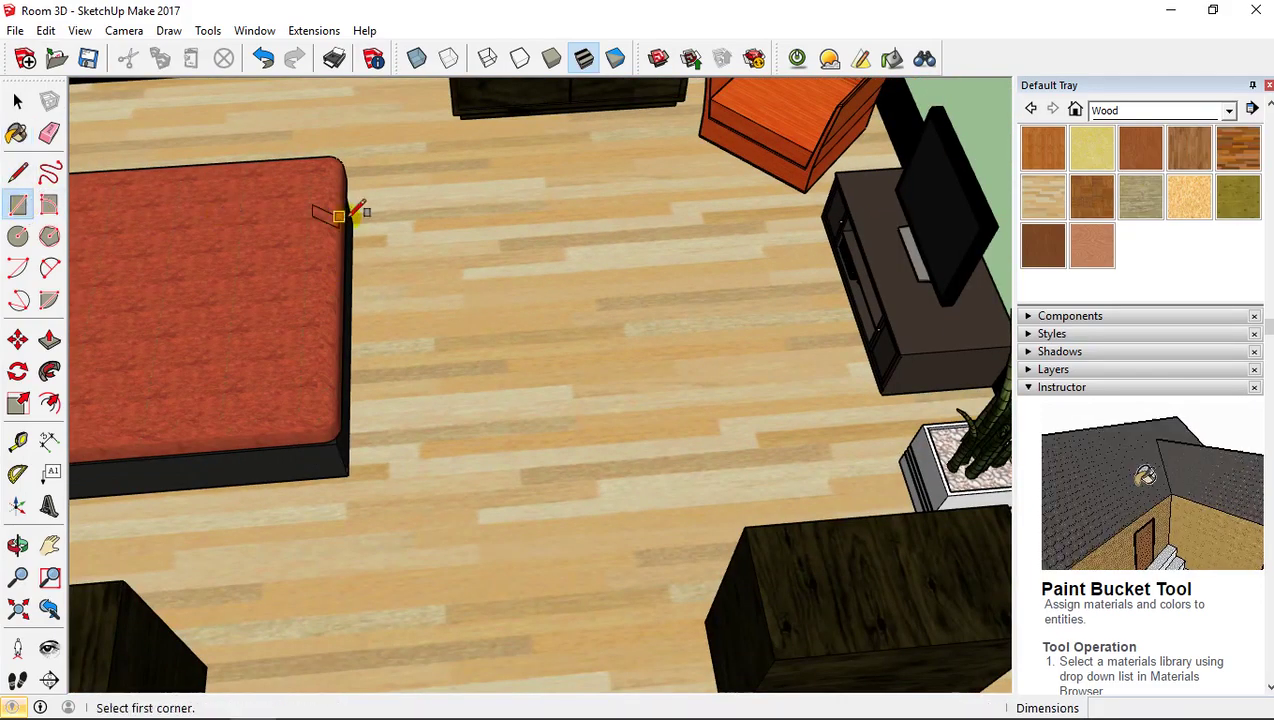
click(455, 198)
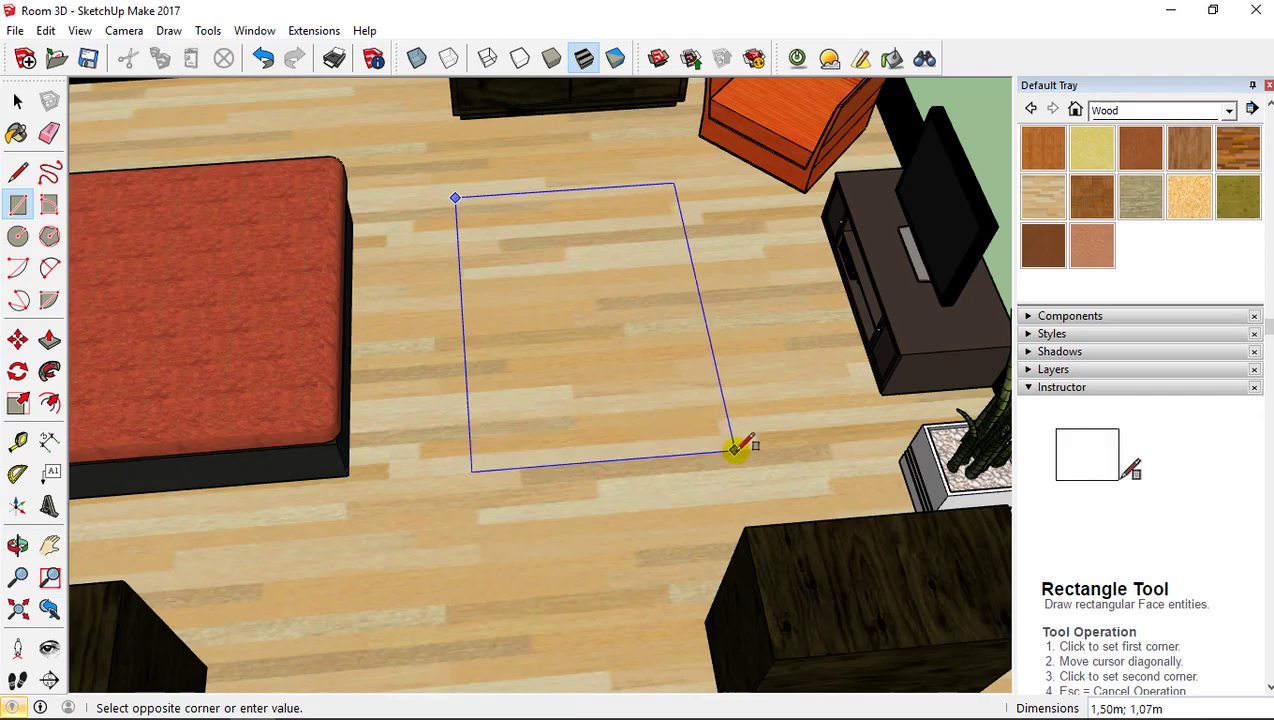
click(758, 456)
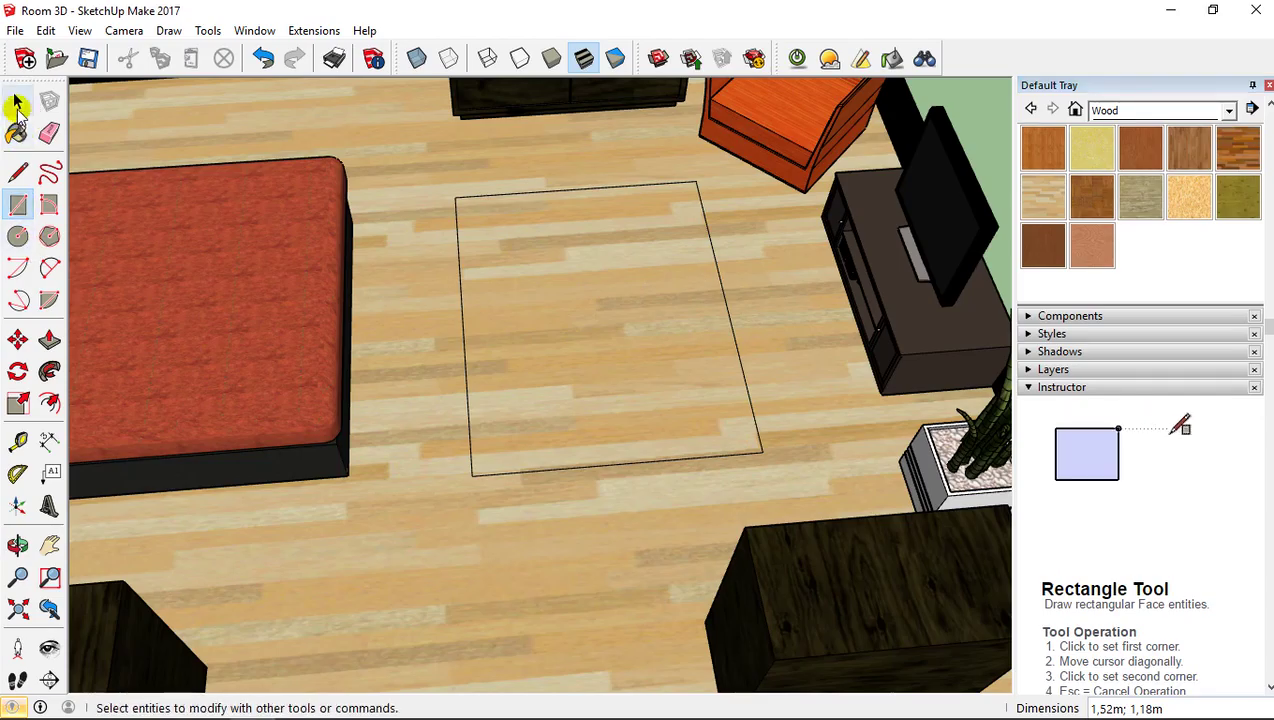
Step: Select the rug rectangle's face and choose the Suede Dark Gray material from the Carpet, Fabrics, Leathers, Textiles collection
click(17, 101)
click(516, 313)
scroll(517, 311, up, 4)
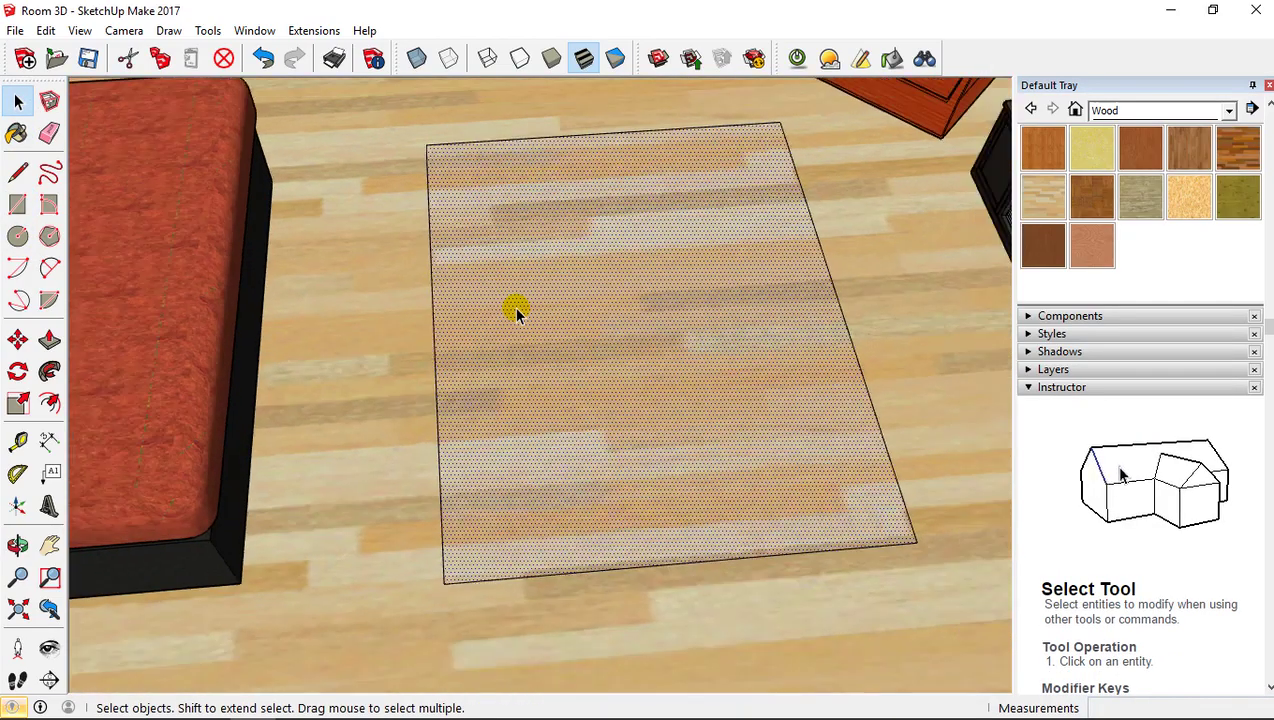
scroll(517, 311, down, 2)
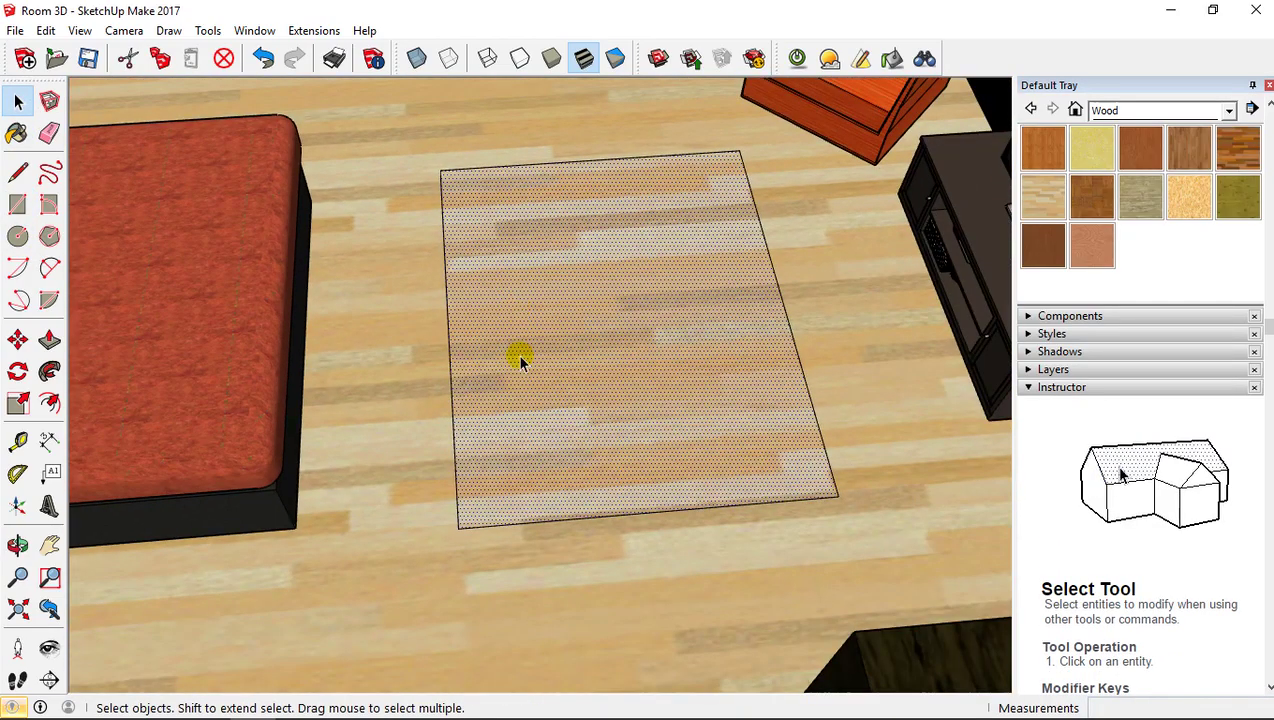
click(1138, 109)
click(1123, 110)
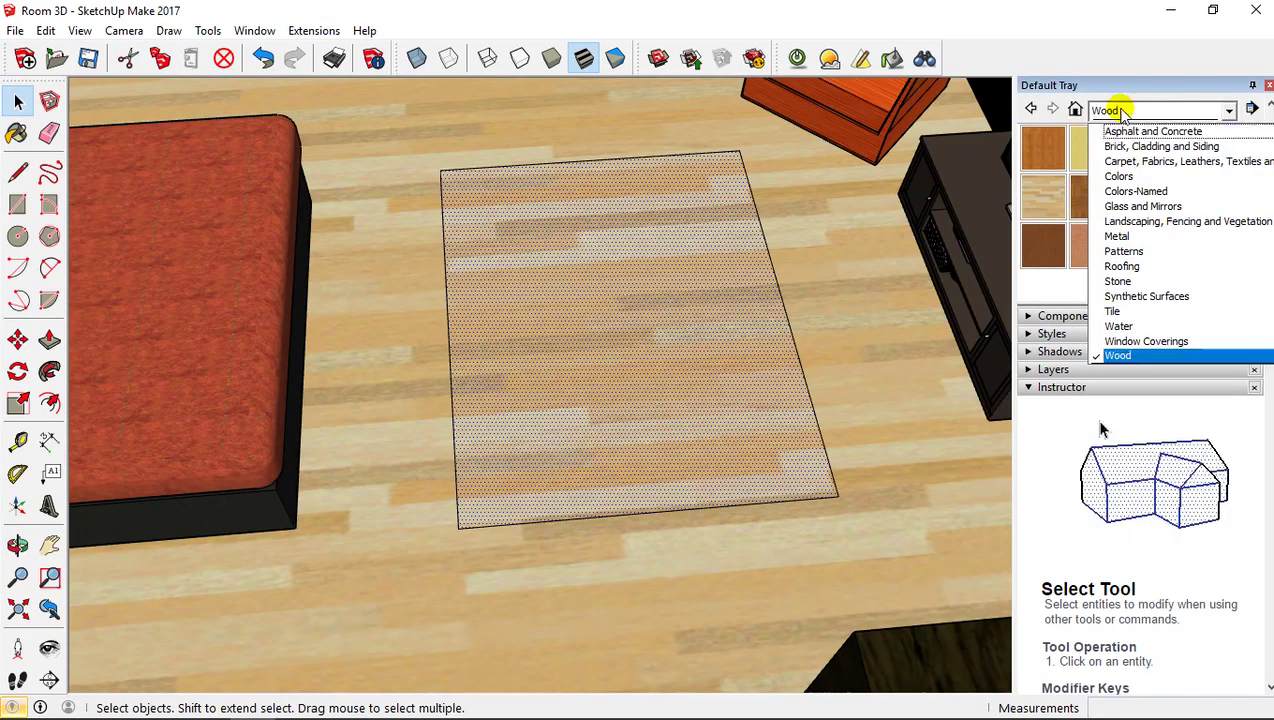
click(1123, 110)
scroll(1148, 190, up, 1)
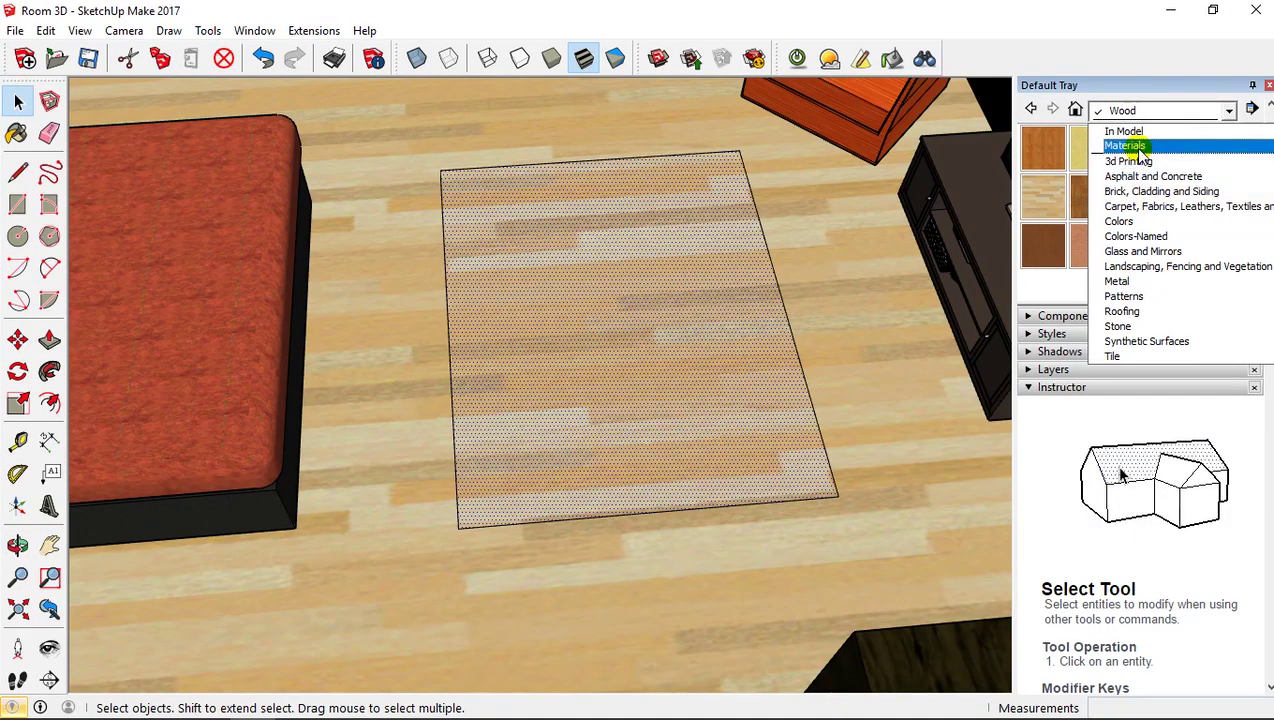
click(1141, 208)
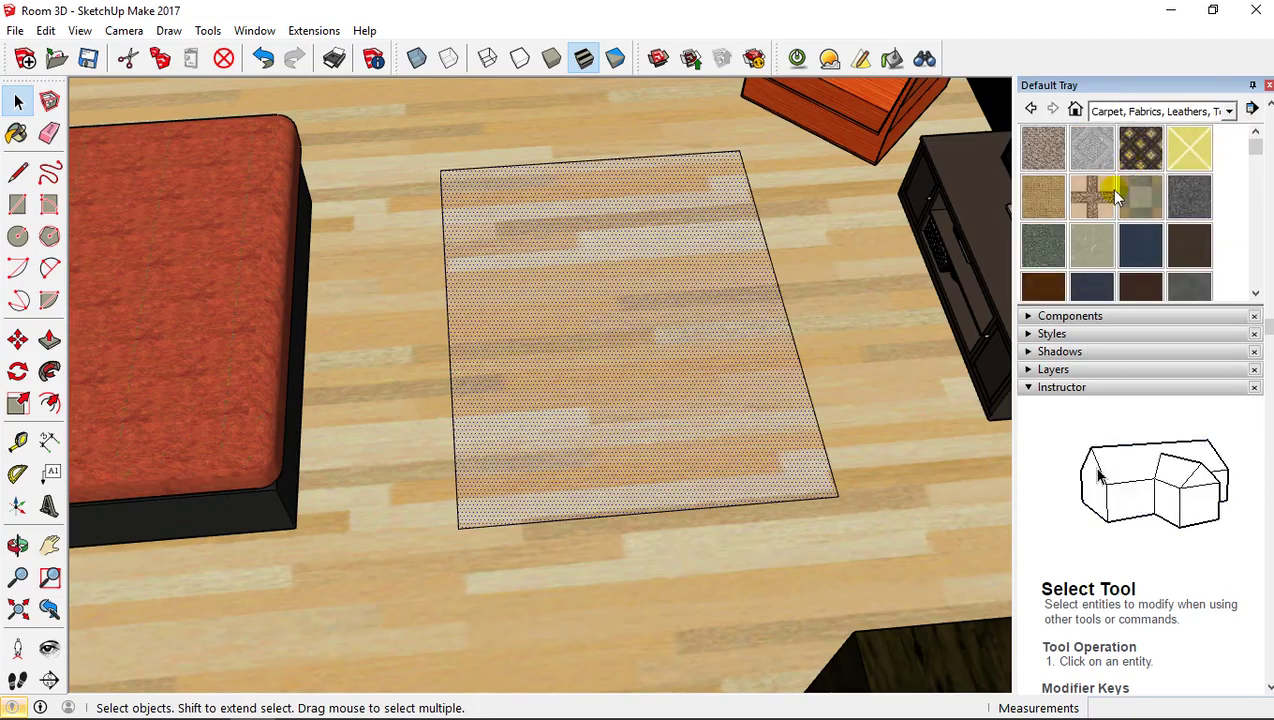
scroll(1140, 247, down, 2)
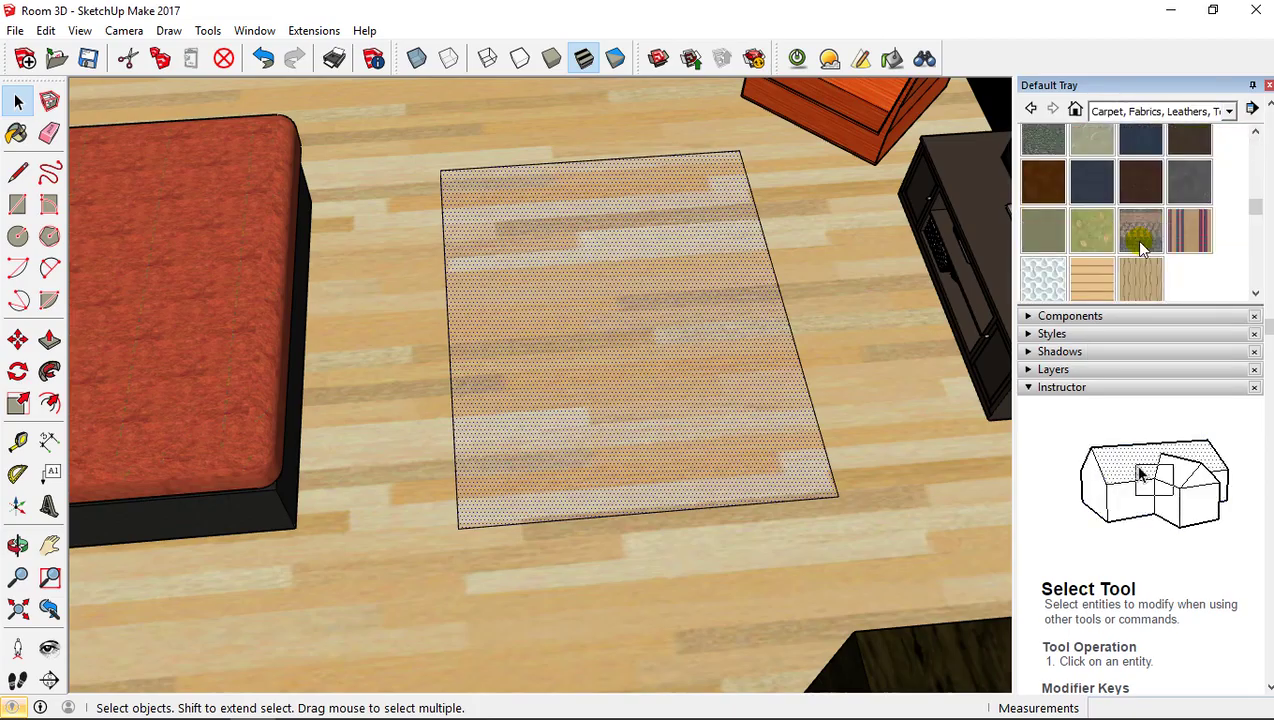
click(1184, 192)
Step: Create a dark red material from the Suede Dark Gray texture using the color wheel, and paint the rug with it
click(1128, 110)
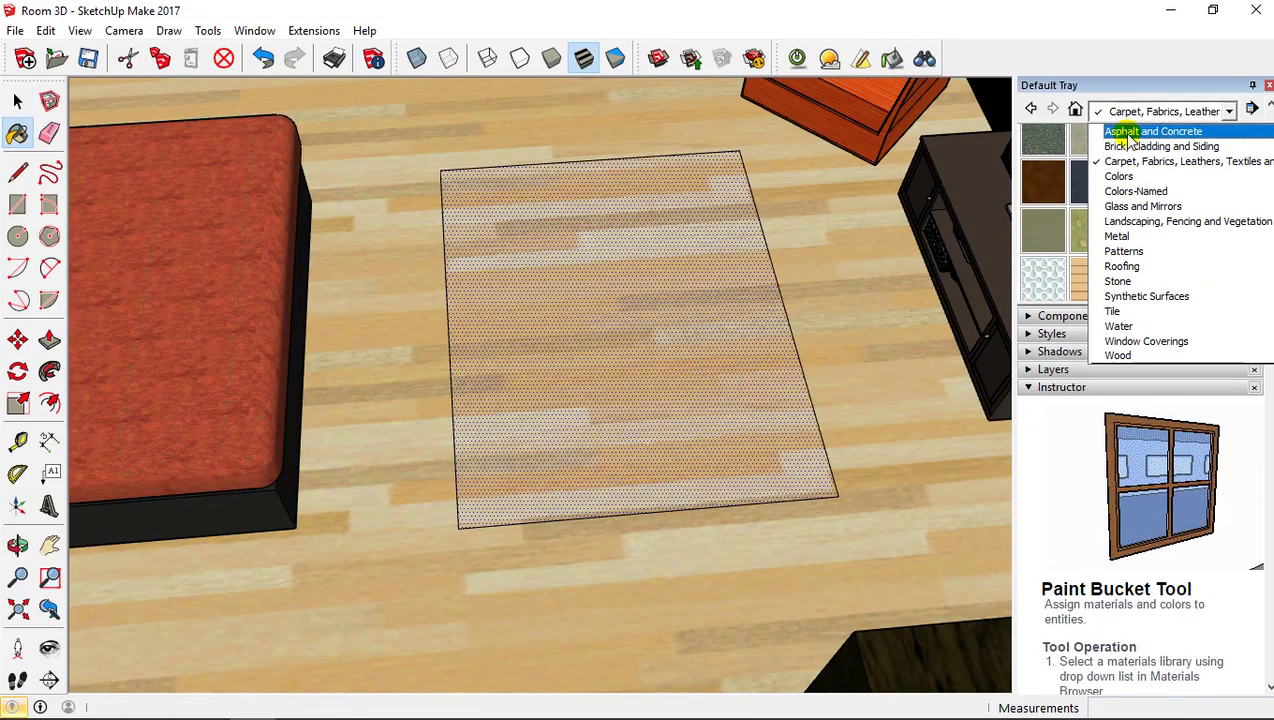
click(1128, 112)
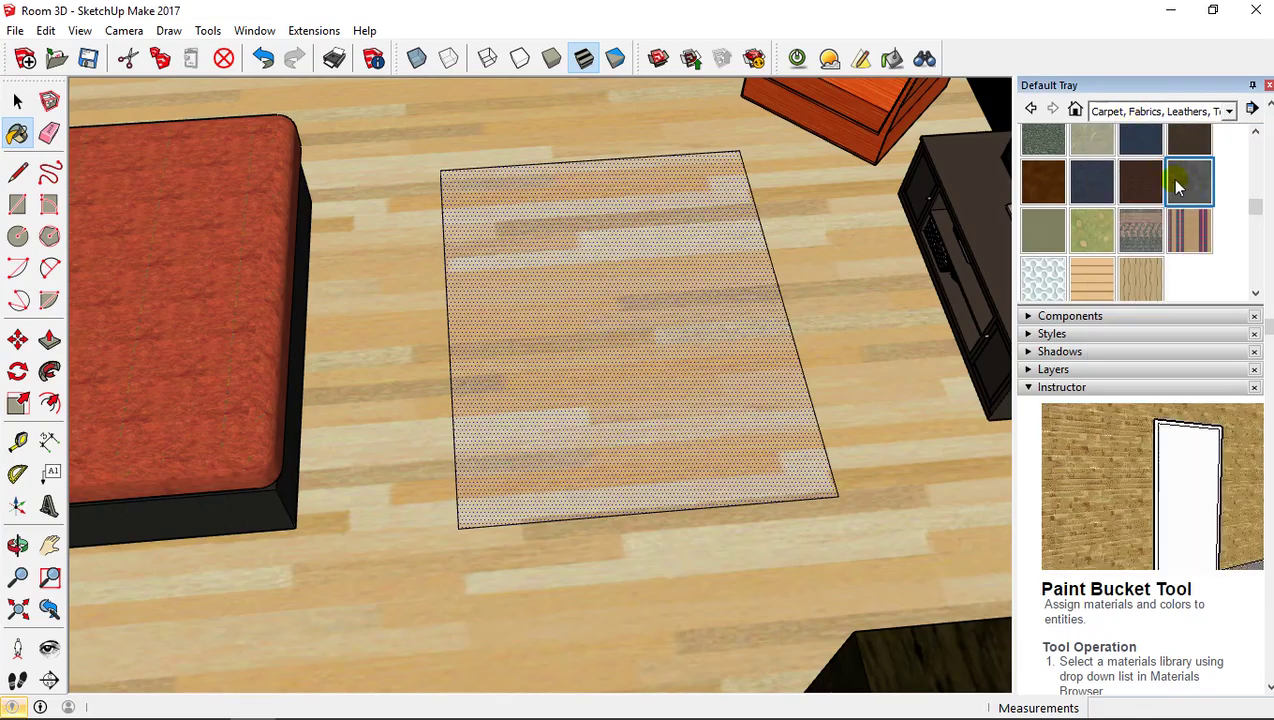
scroll(1176, 185, up, 3)
click(1250, 146)
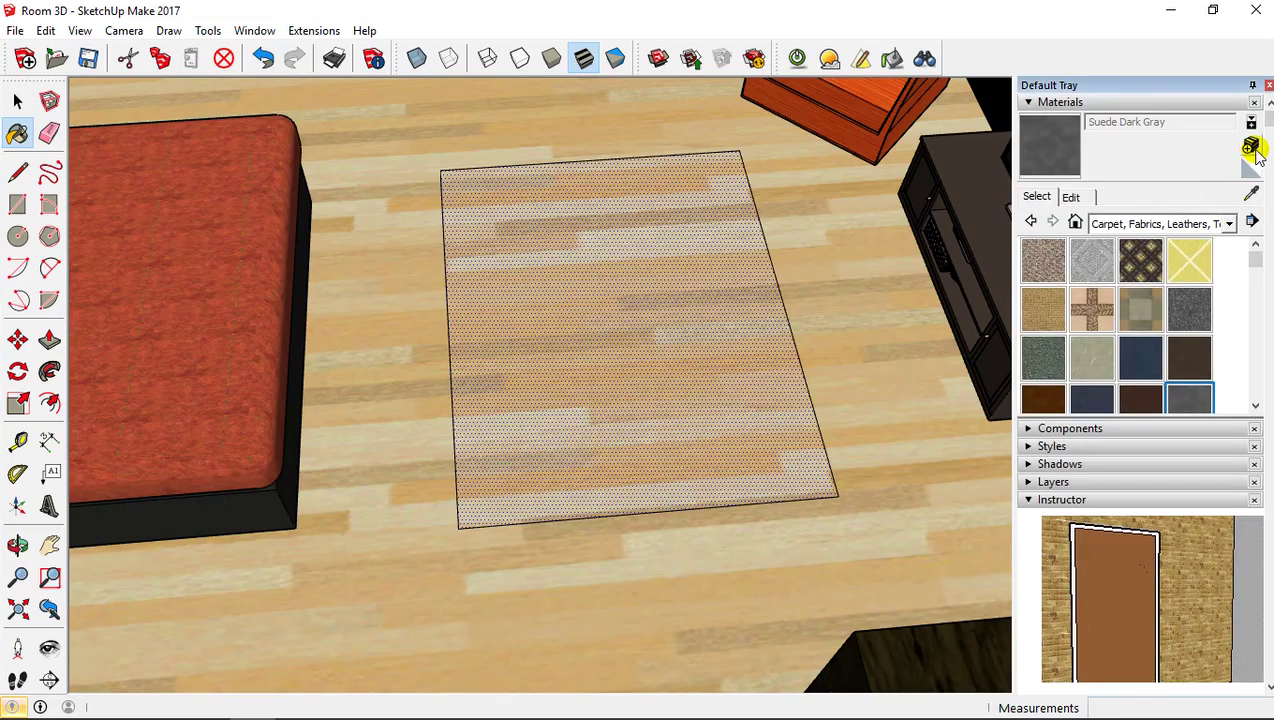
click(597, 320)
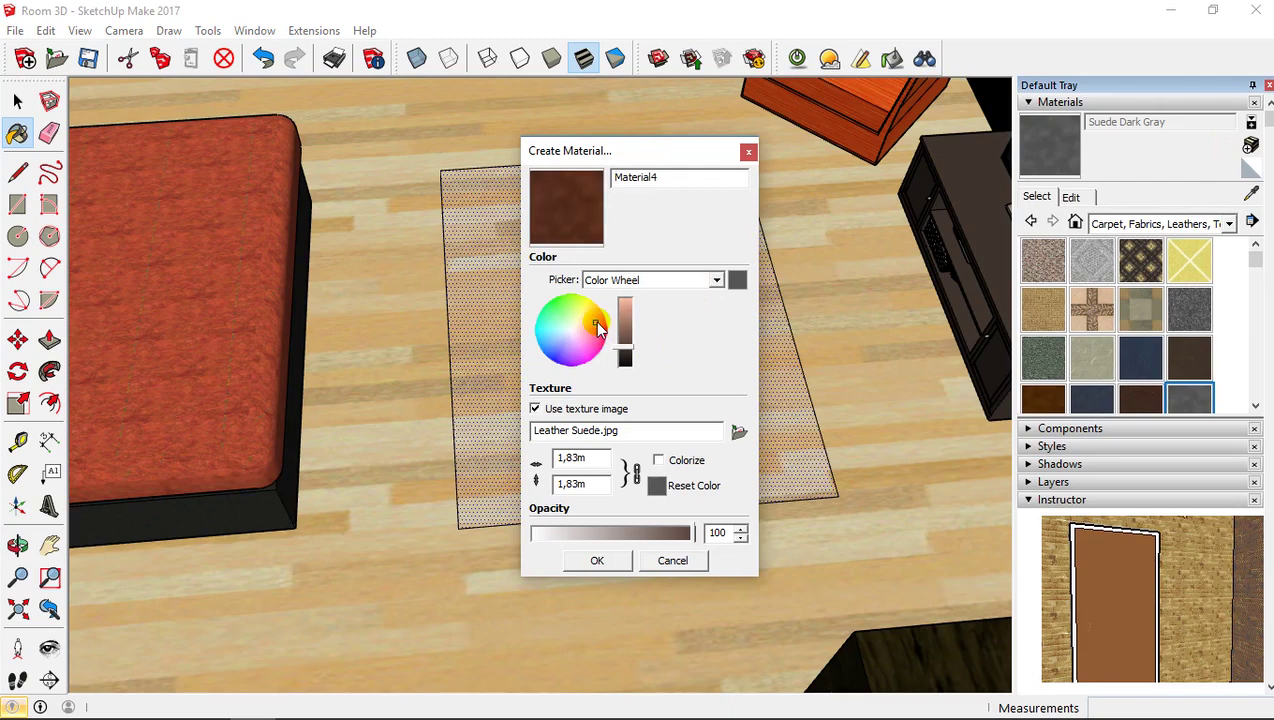
drag(595, 318, 594, 326)
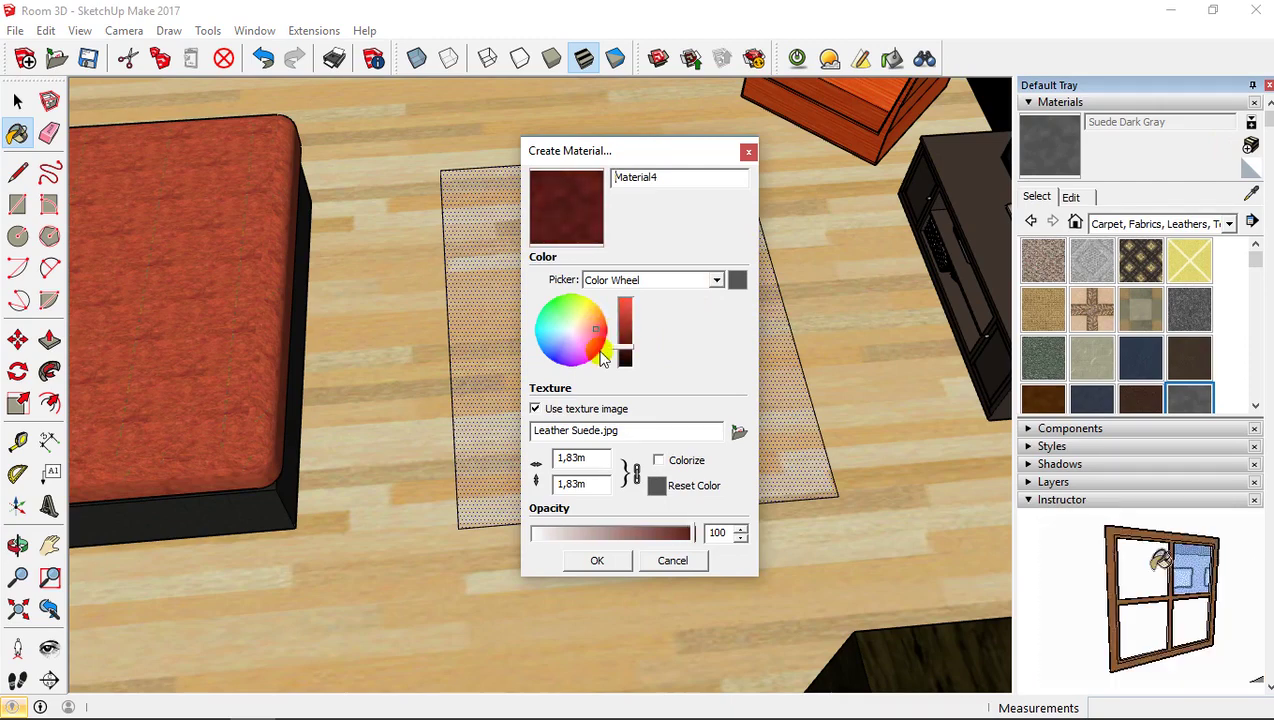
click(597, 560)
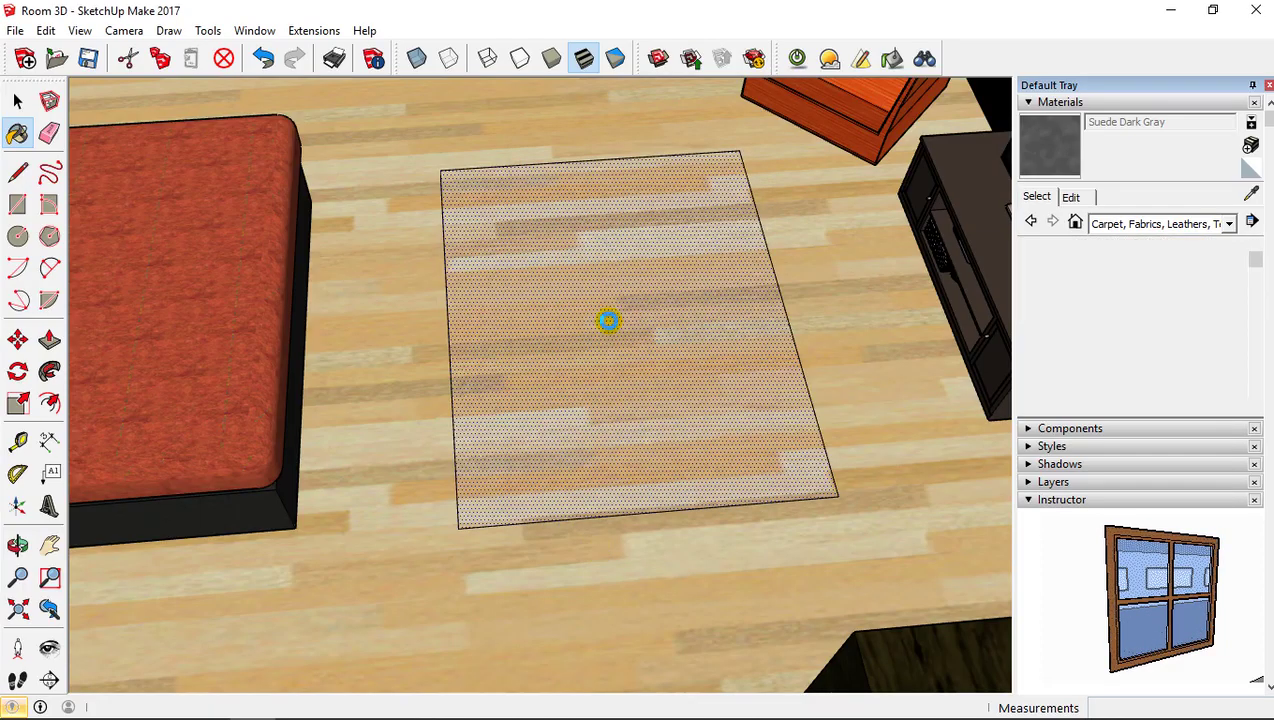
click(716, 311)
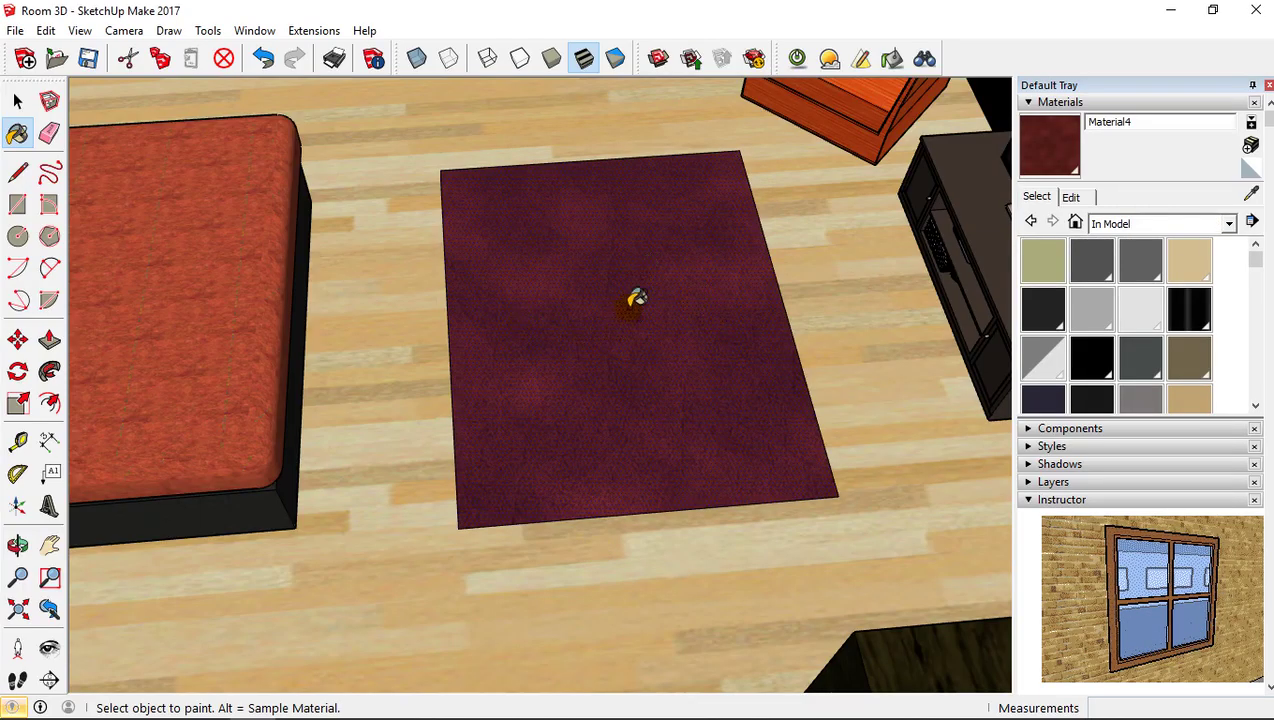
Step: Save the room model with the painted rug
scroll(636, 291, down, 6)
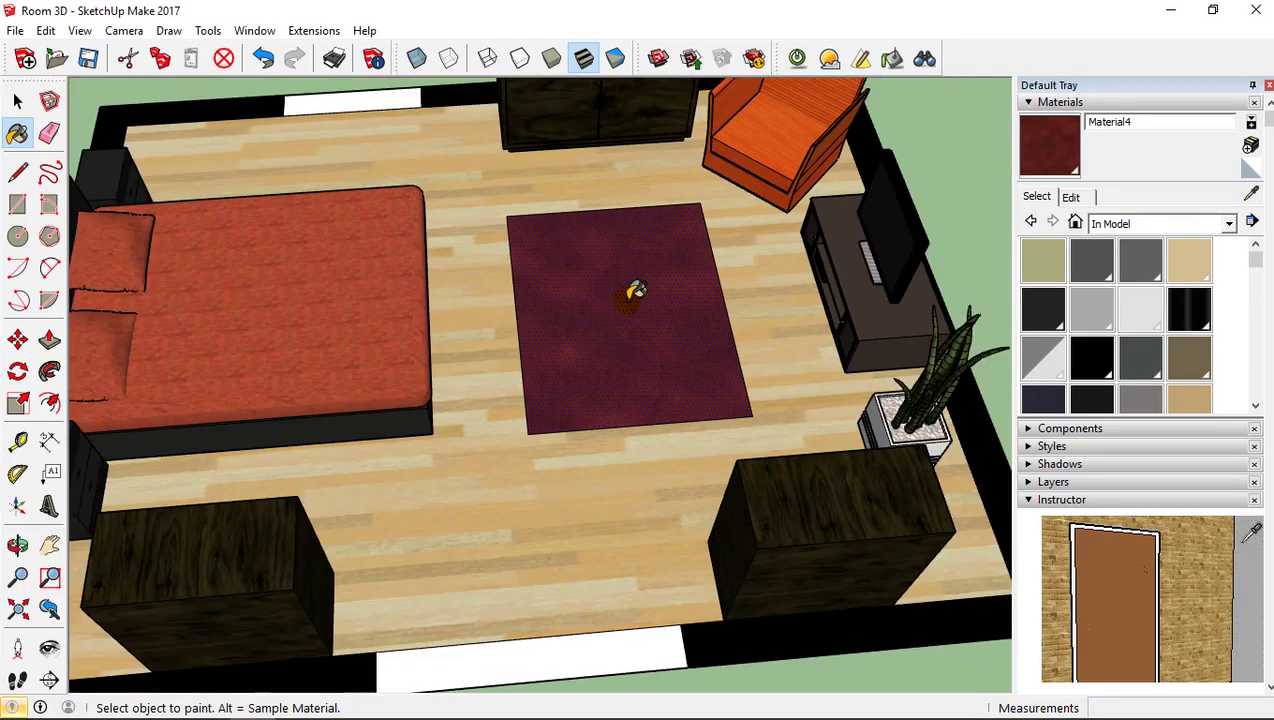
scroll(633, 291, up, 6)
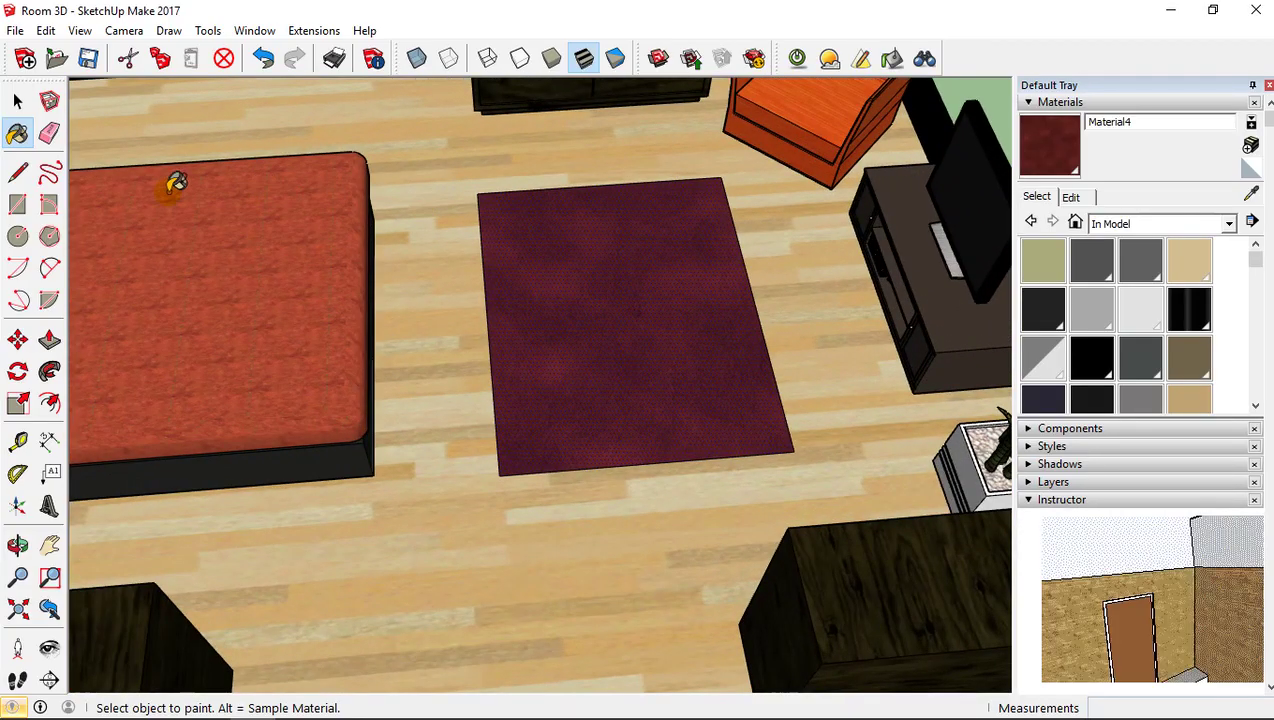
click(17, 101)
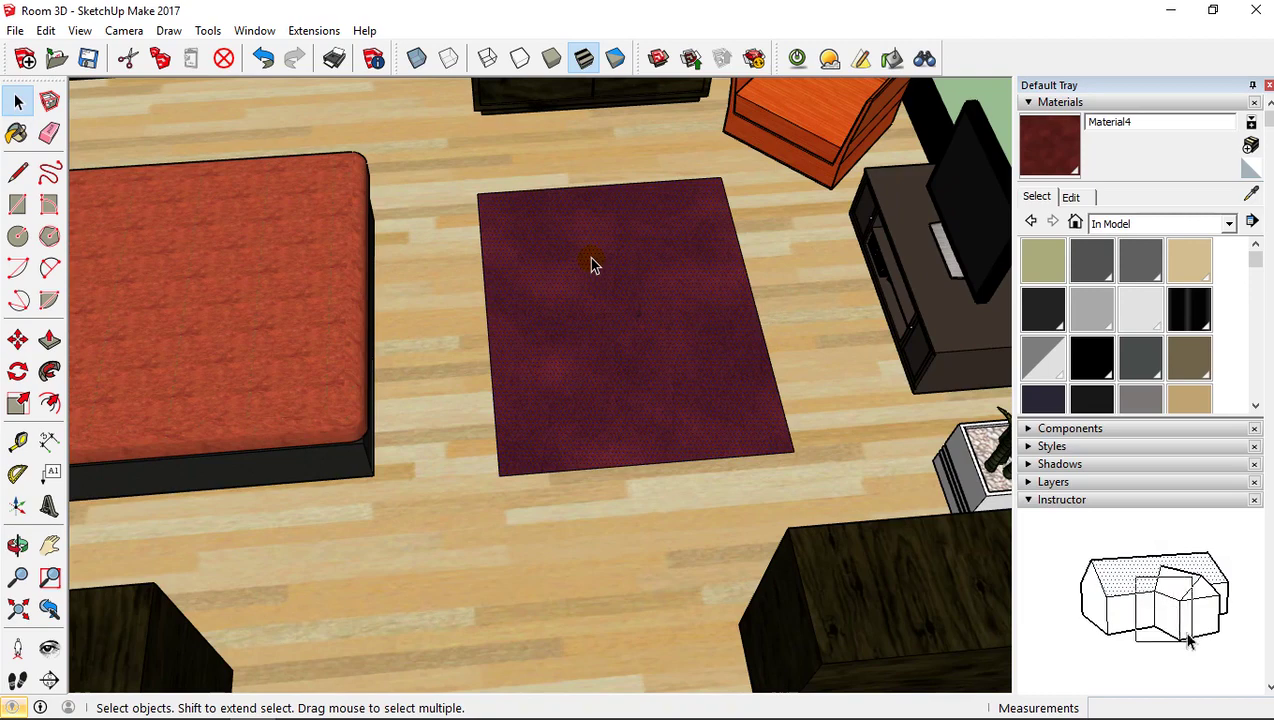
scroll(587, 265, down, 6)
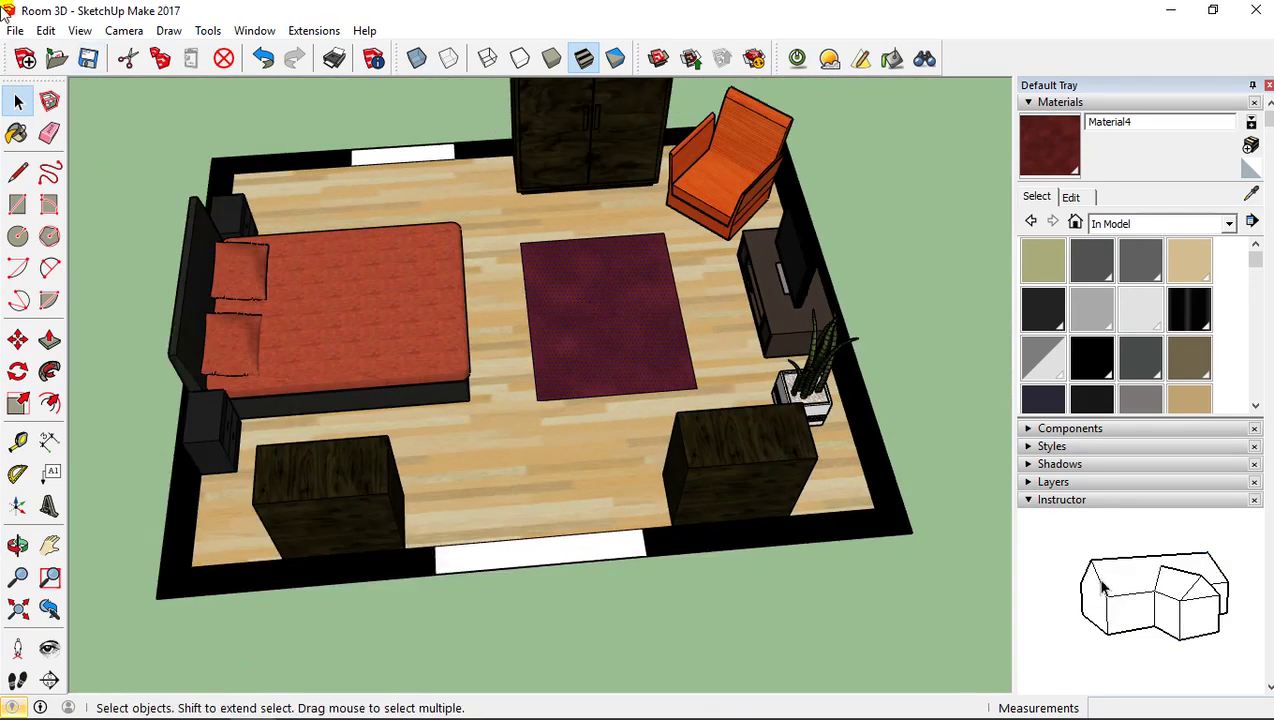
click(93, 57)
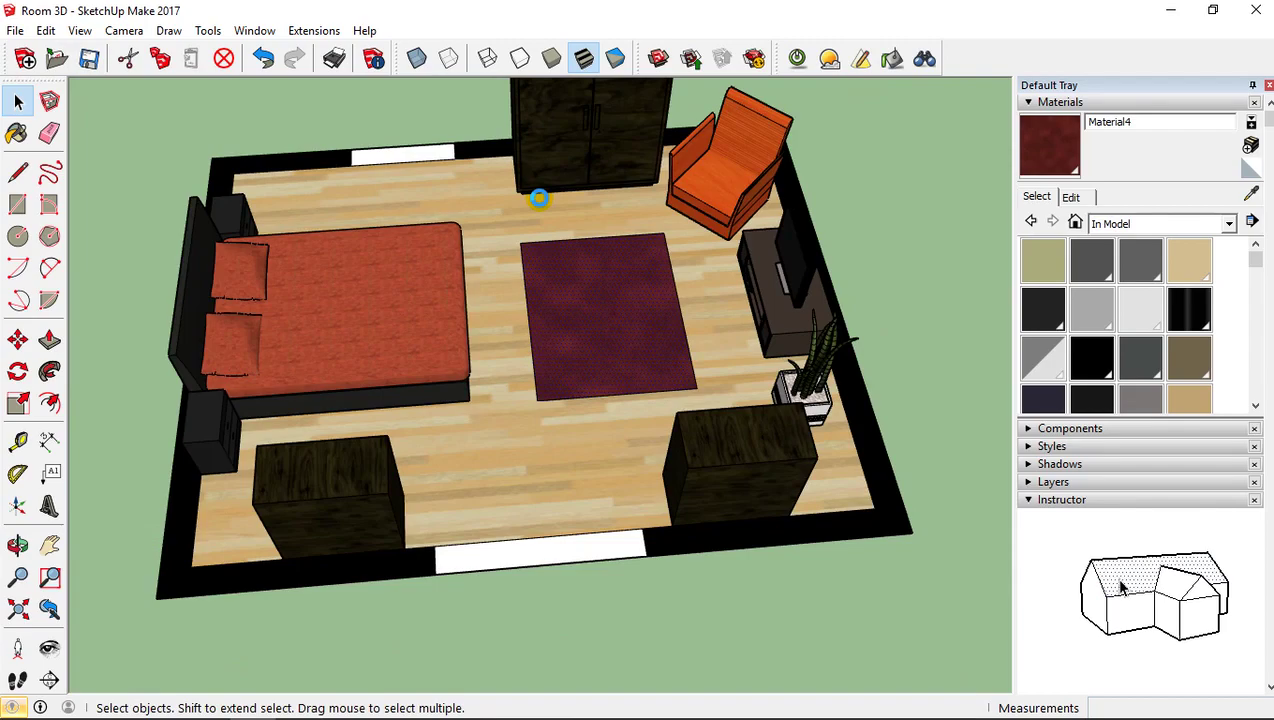
Step: Select the rug between the bed and the TV stand and extrude it upward to about 0.02 m thick
scroll(612, 330, up, 3)
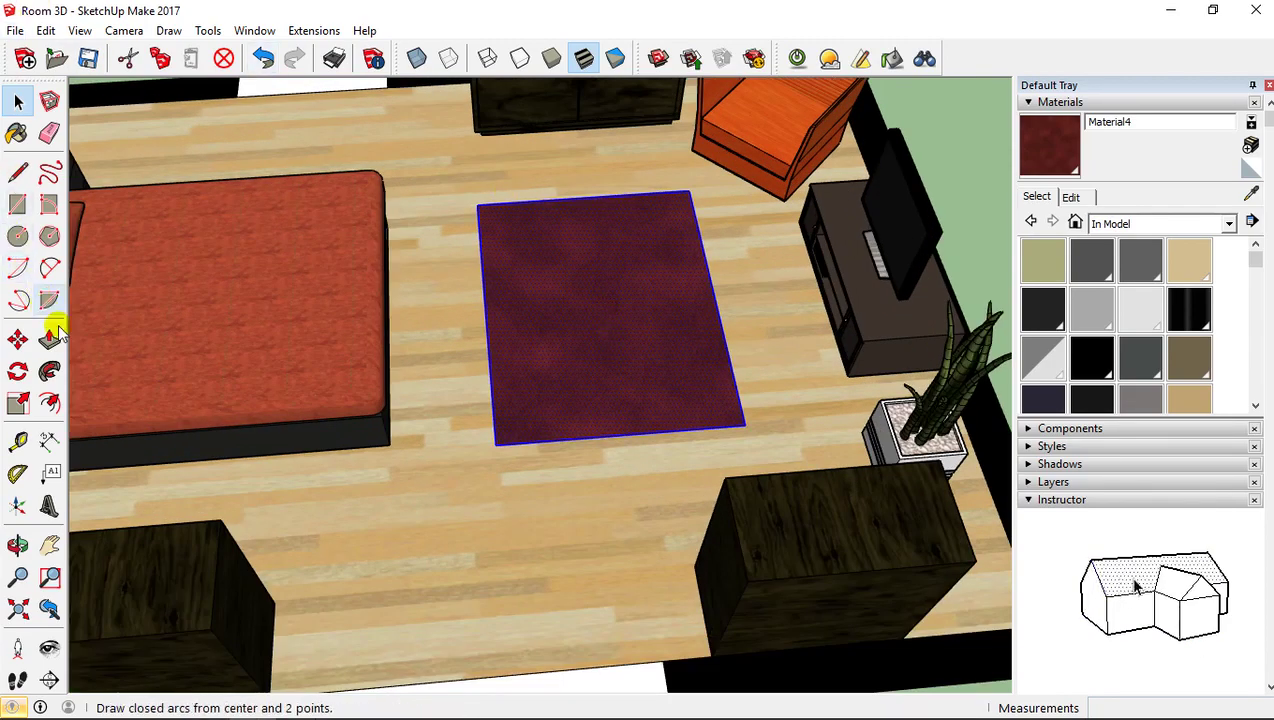
shift+click(590, 336)
scroll(587, 348, up, 2)
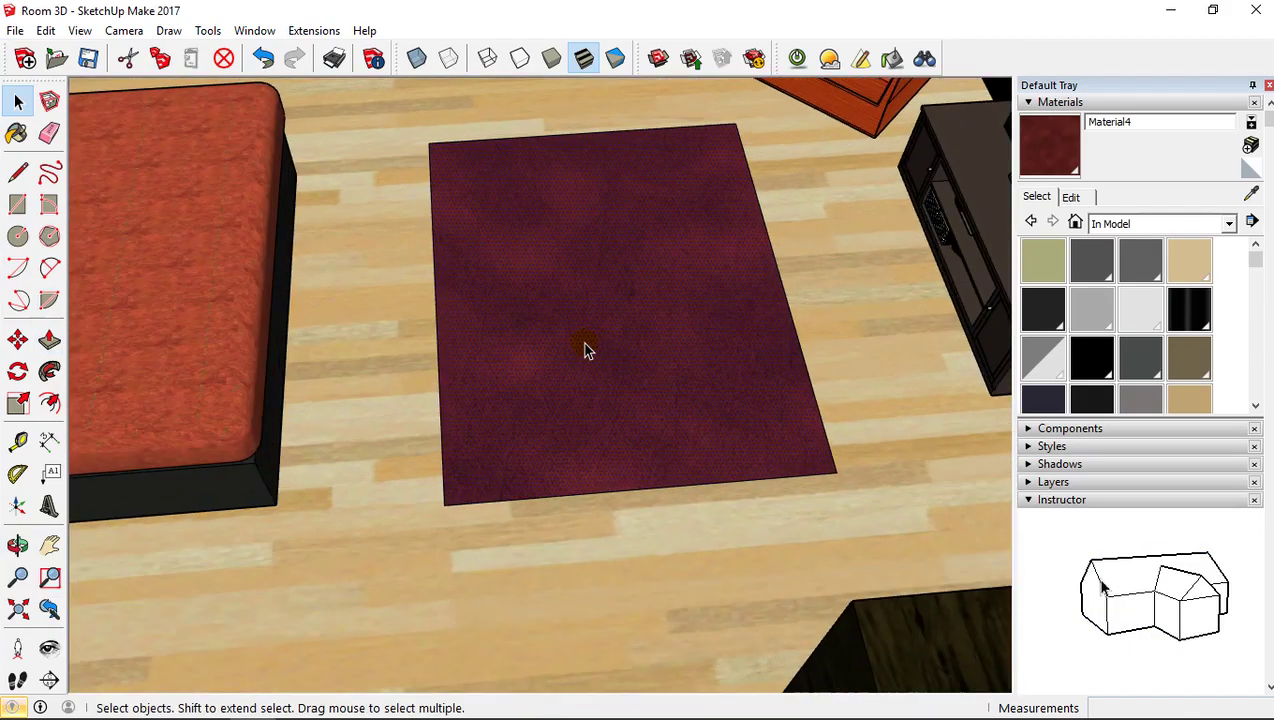
click(573, 365)
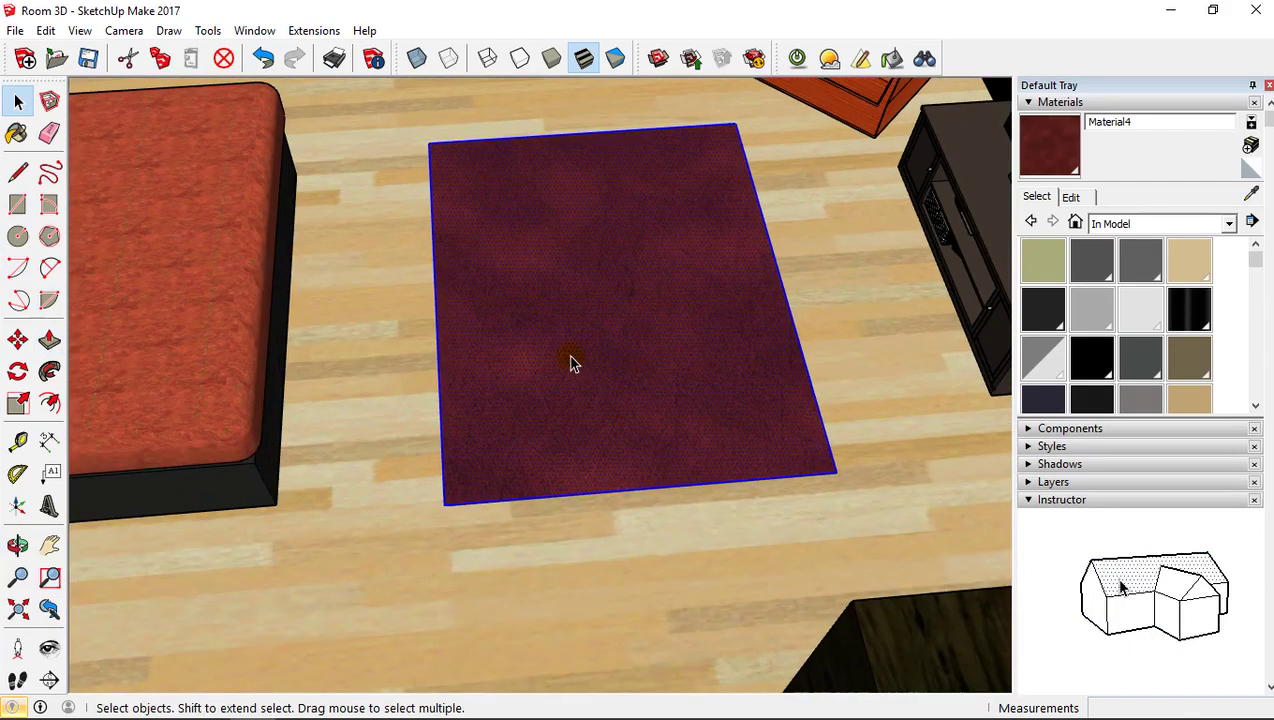
click(49, 340)
drag(461, 333, 462, 320)
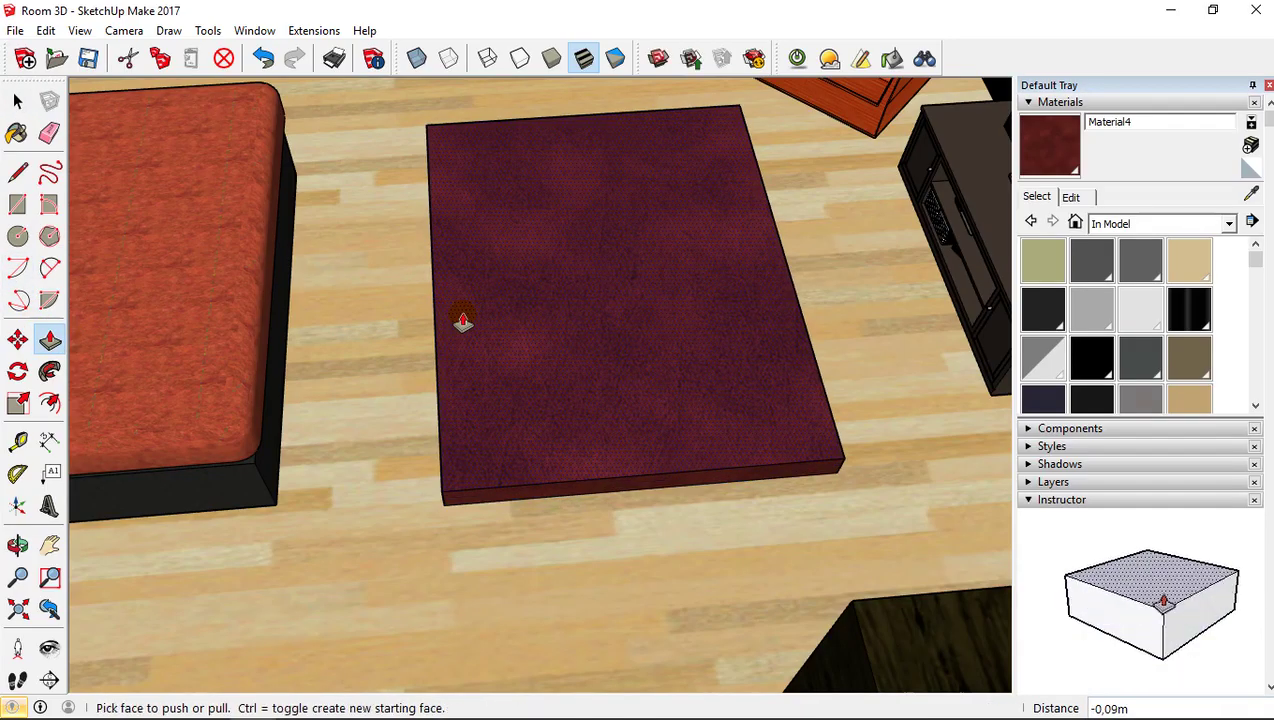
click(462, 320)
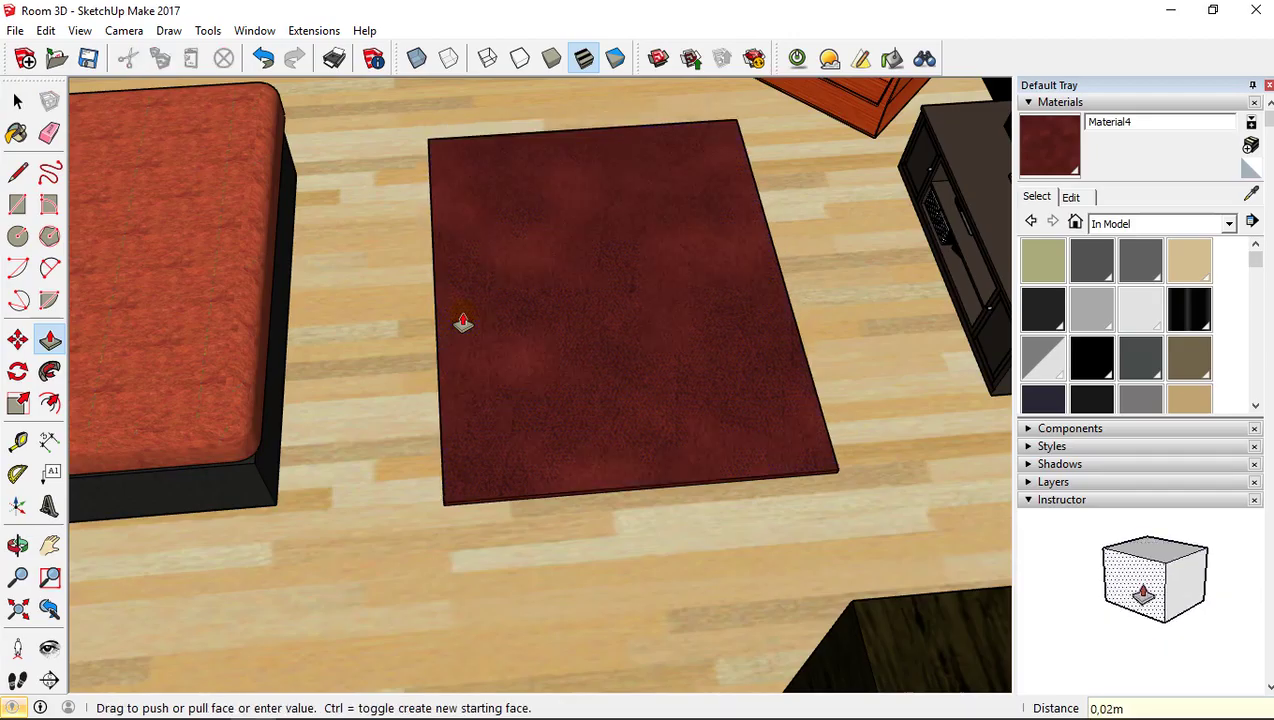
Step: Search the 3D Warehouse for "book"
middle_drag(474, 345, 503, 282)
scroll(583, 171, down, 3)
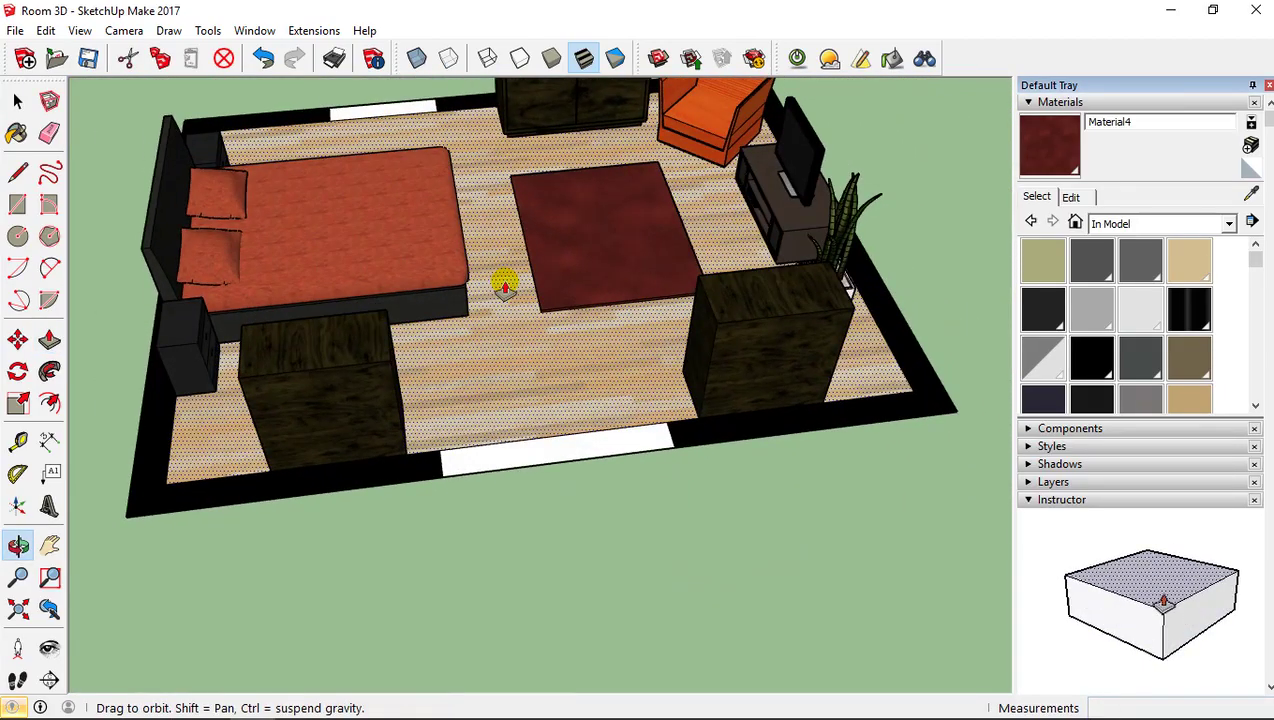
middle_drag(566, 236, 526, 412)
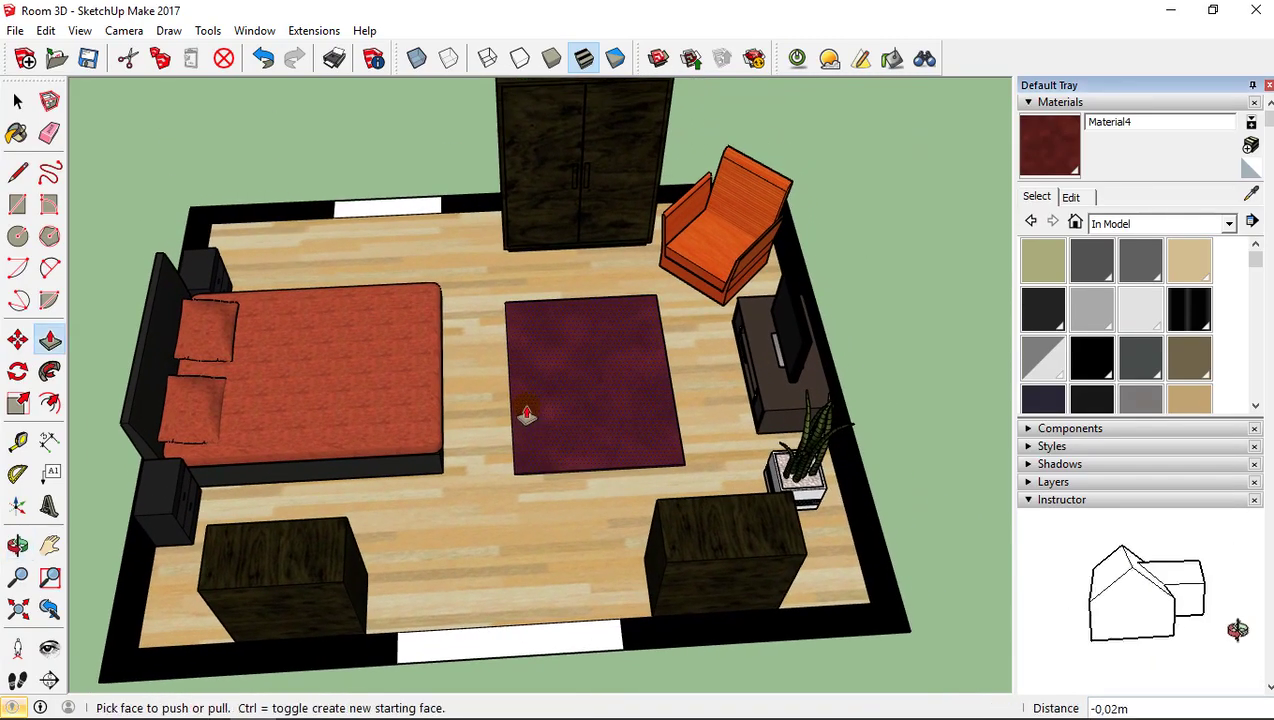
middle_drag(534, 341, 590, 300)
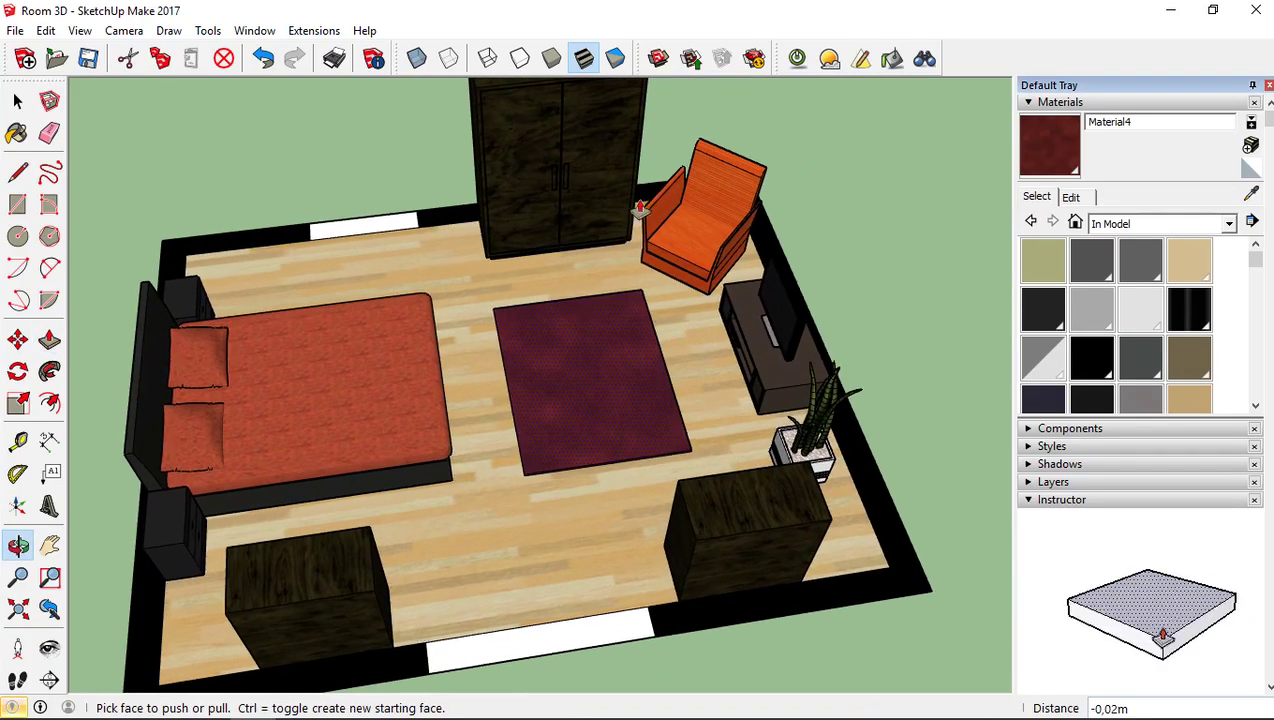
click(670, 60)
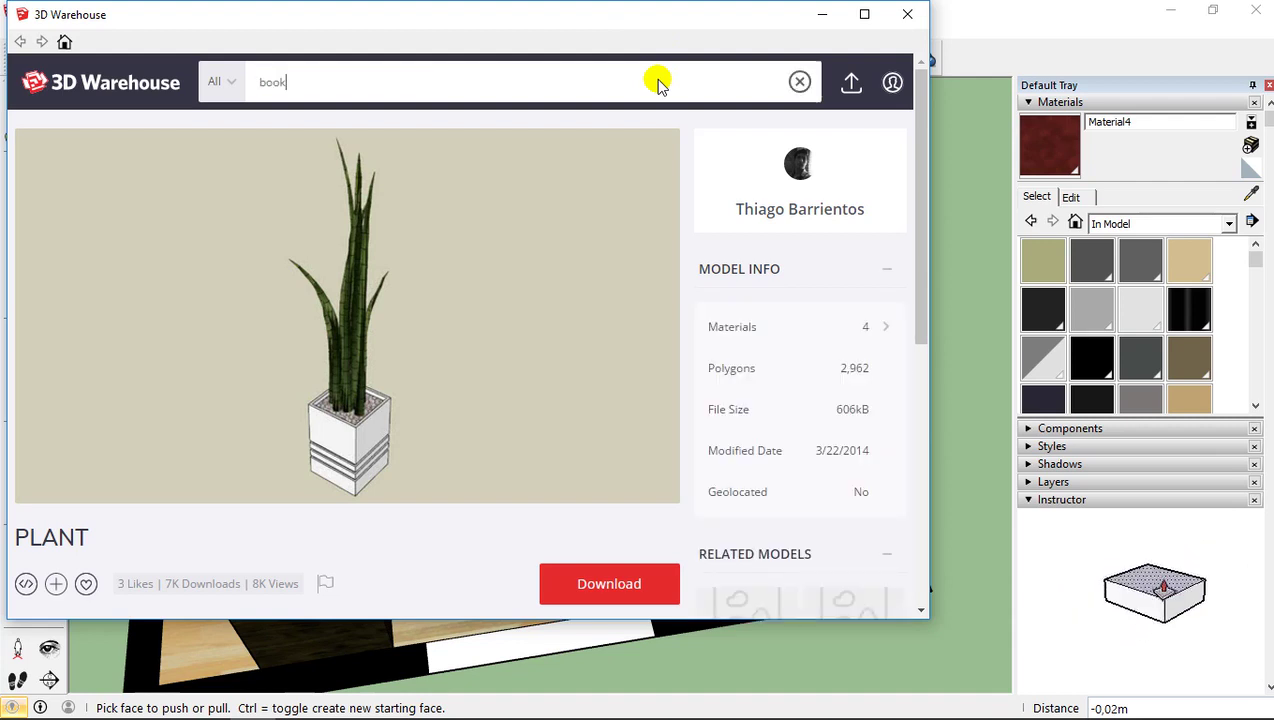
key(Return)
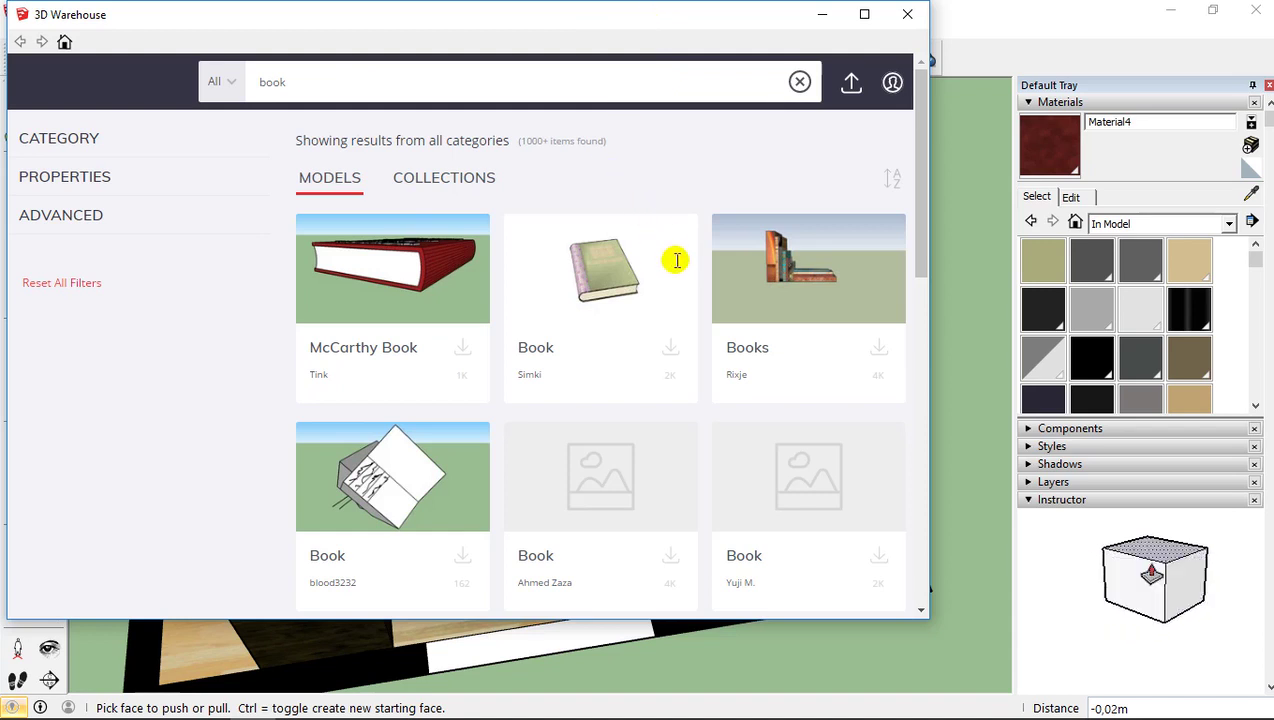
Step: Browse the book search results for a stack of books that suits the bedroom
scroll(676, 260, down, 3)
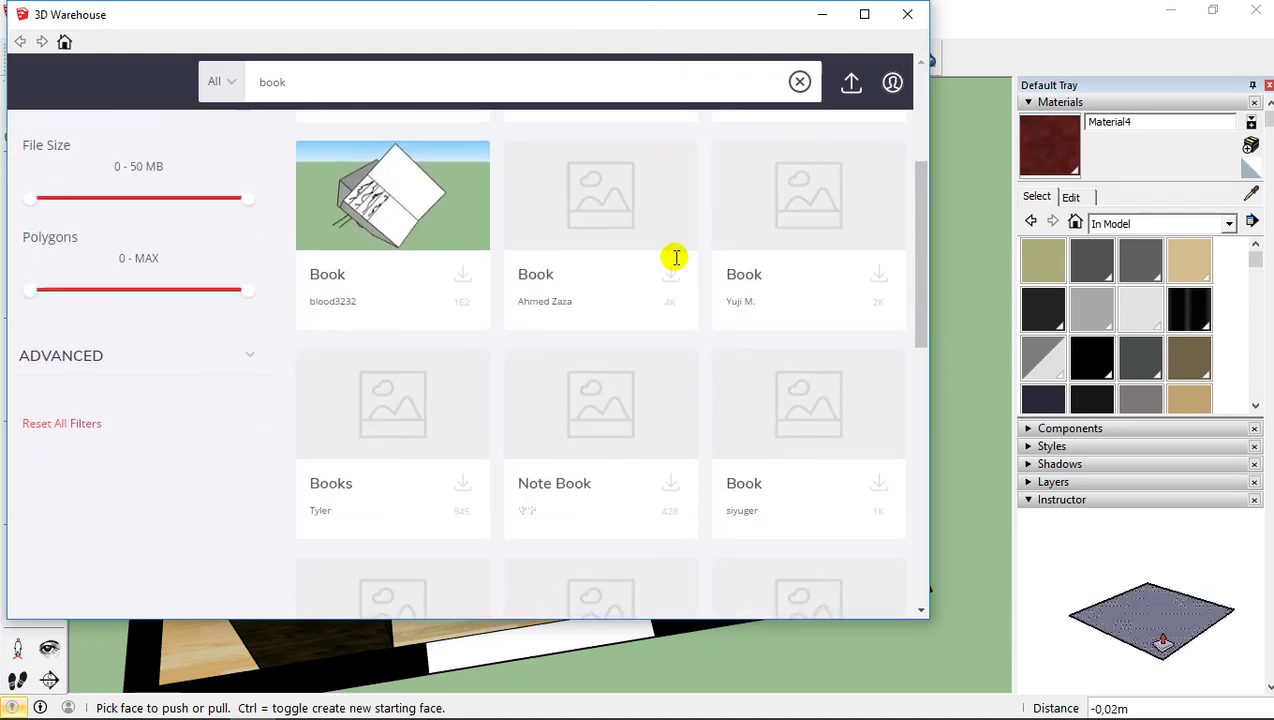
scroll(674, 253, up, 2)
scroll(672, 254, down, 2)
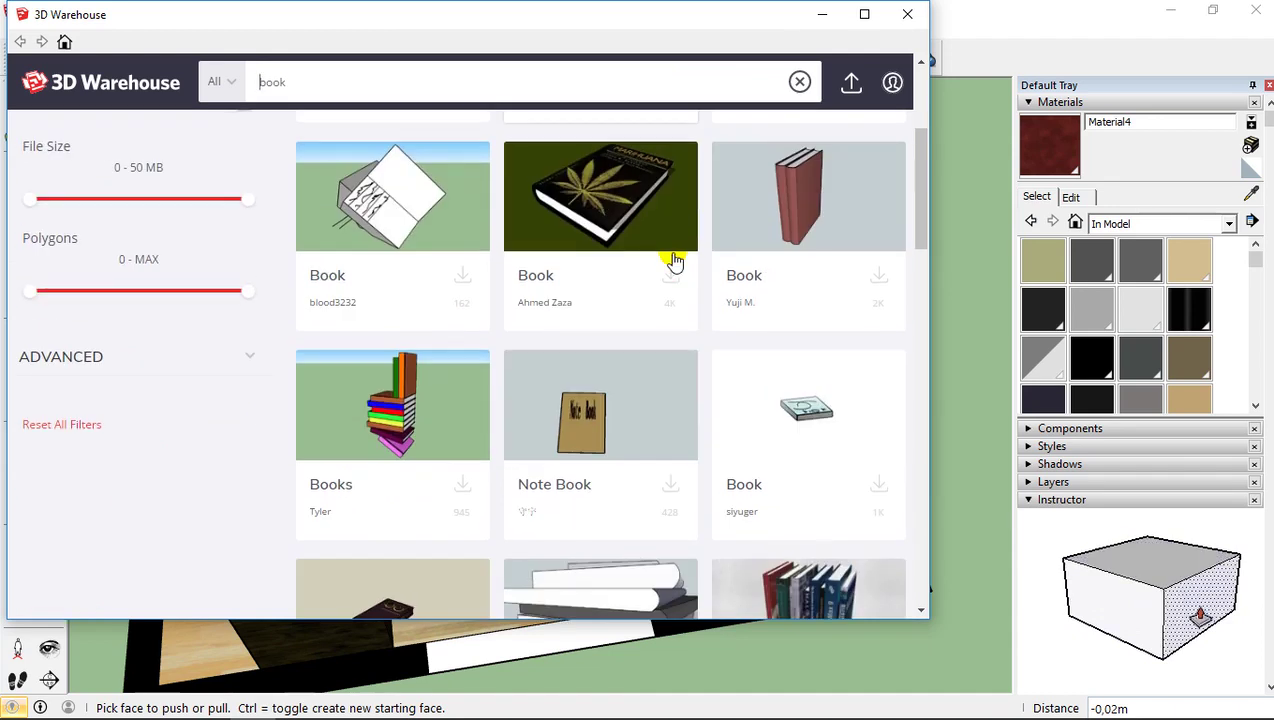
scroll(674, 258, up, 1)
scroll(672, 255, down, 2)
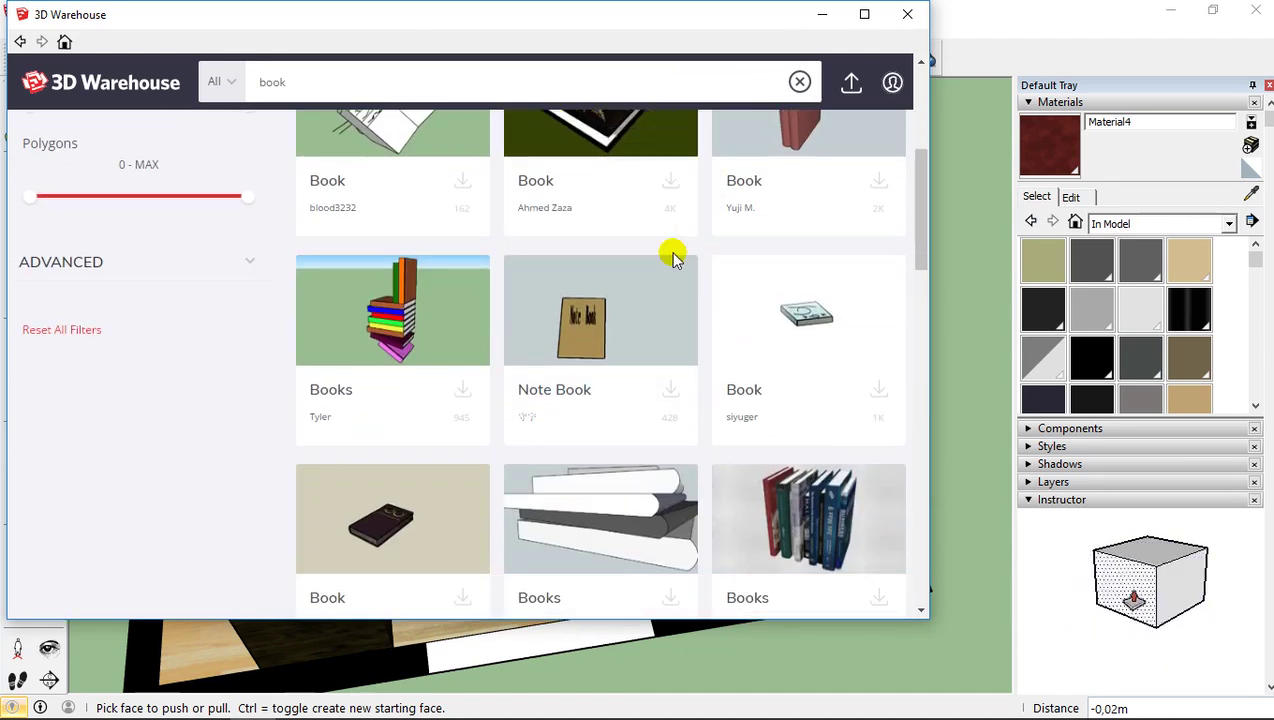
scroll(672, 256, down, 1)
scroll(672, 257, down, 3)
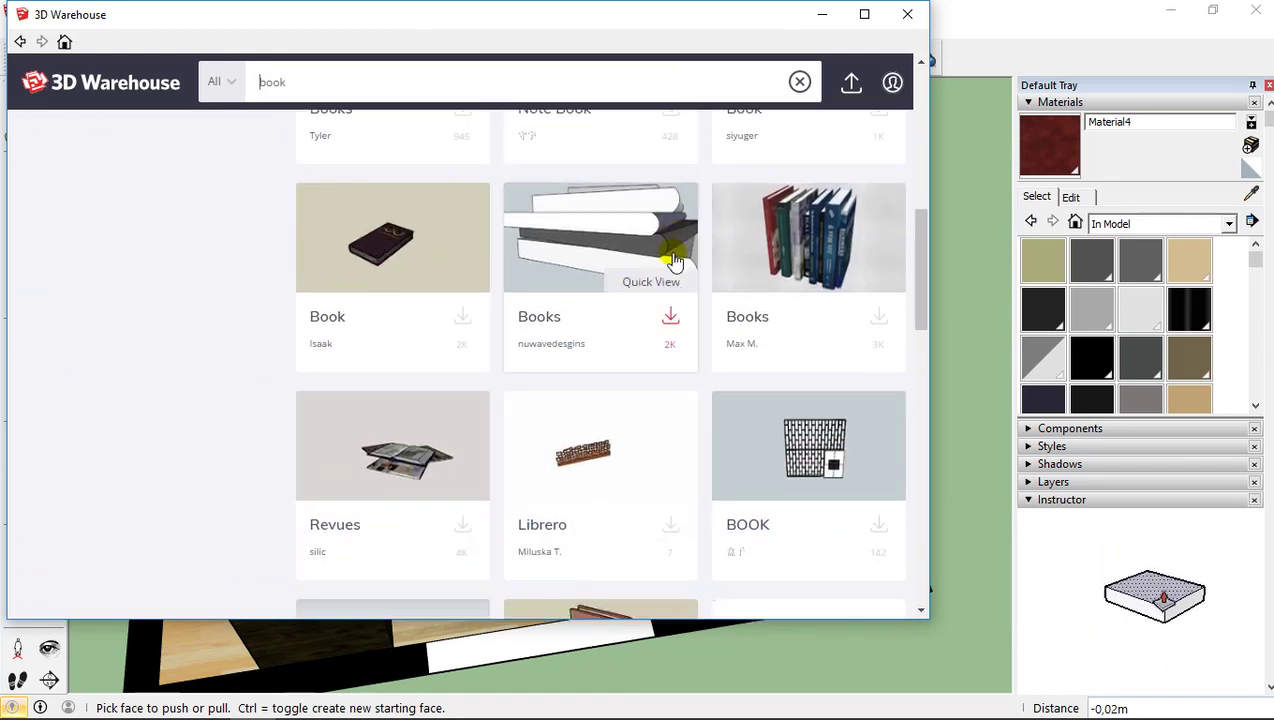
scroll(672, 257, down, 5)
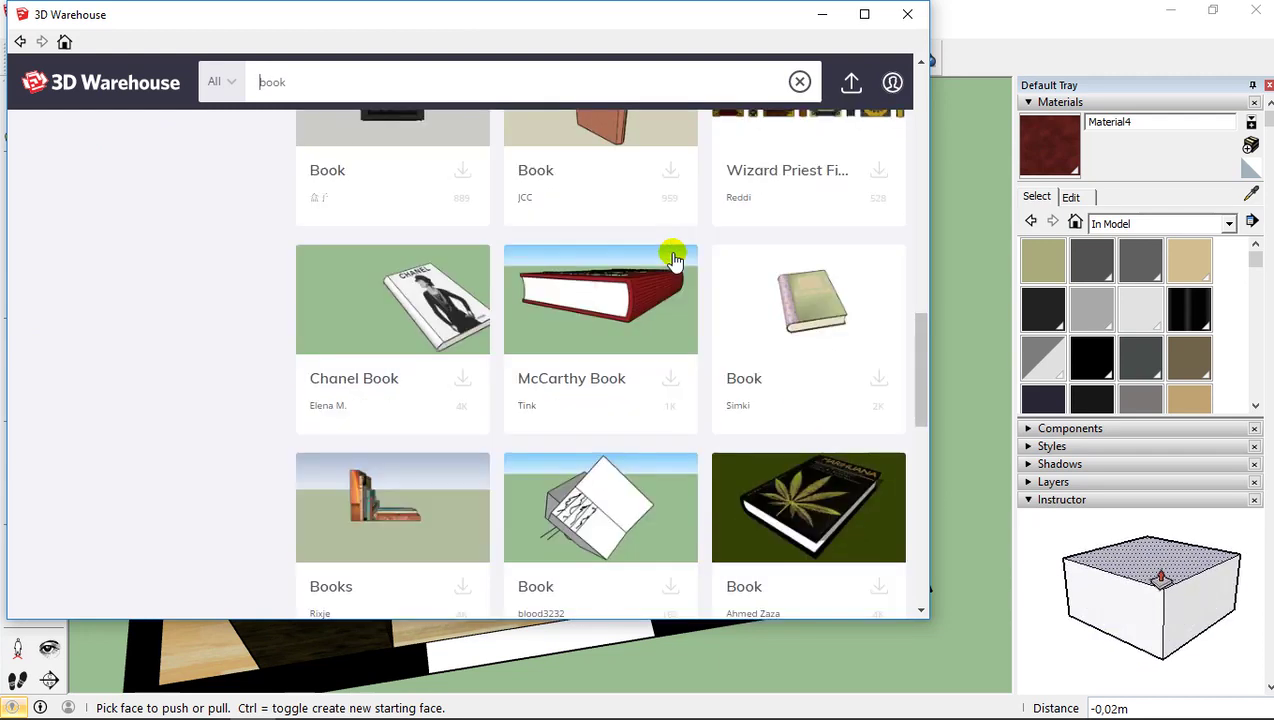
scroll(672, 257, down, 4)
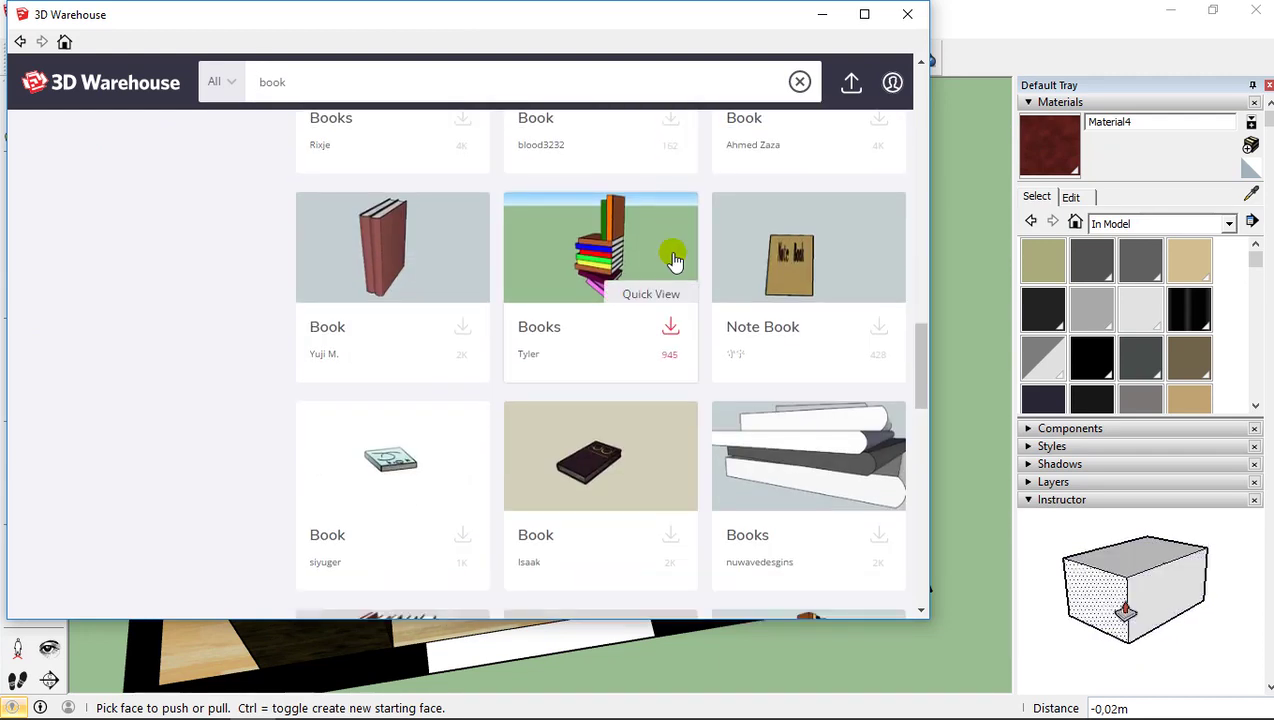
scroll(672, 257, down, 3)
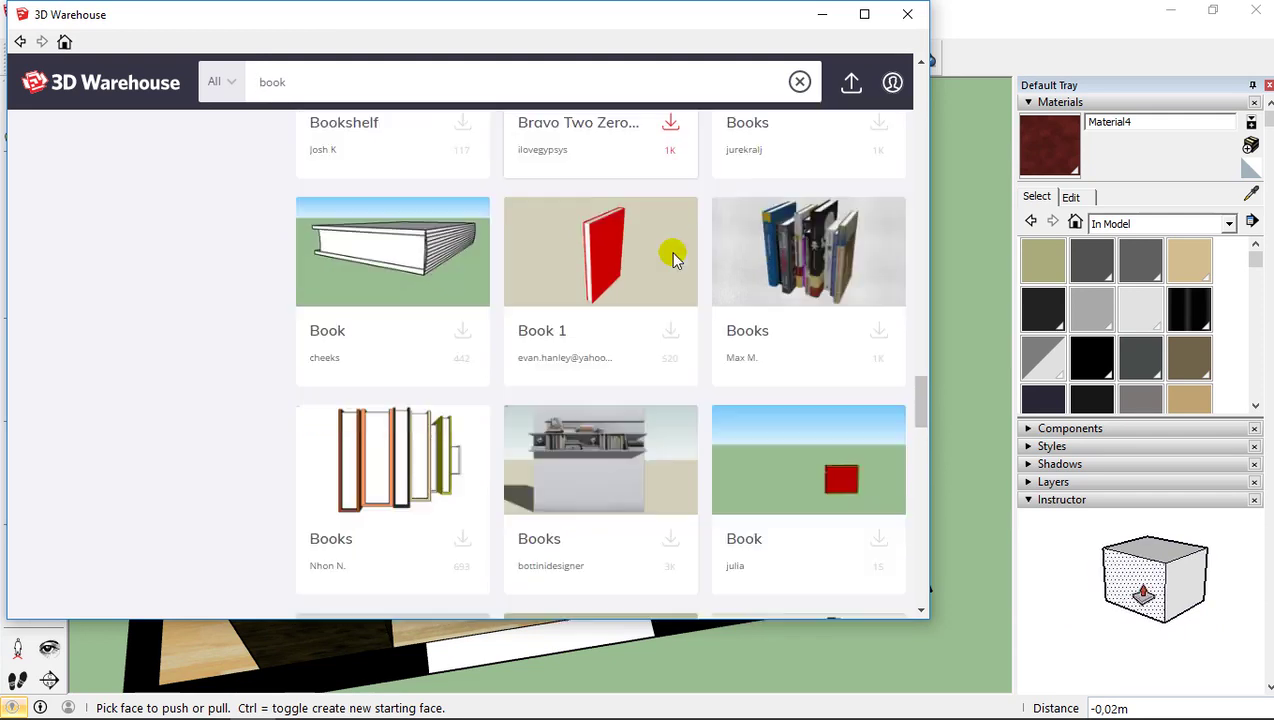
scroll(672, 257, down, 9)
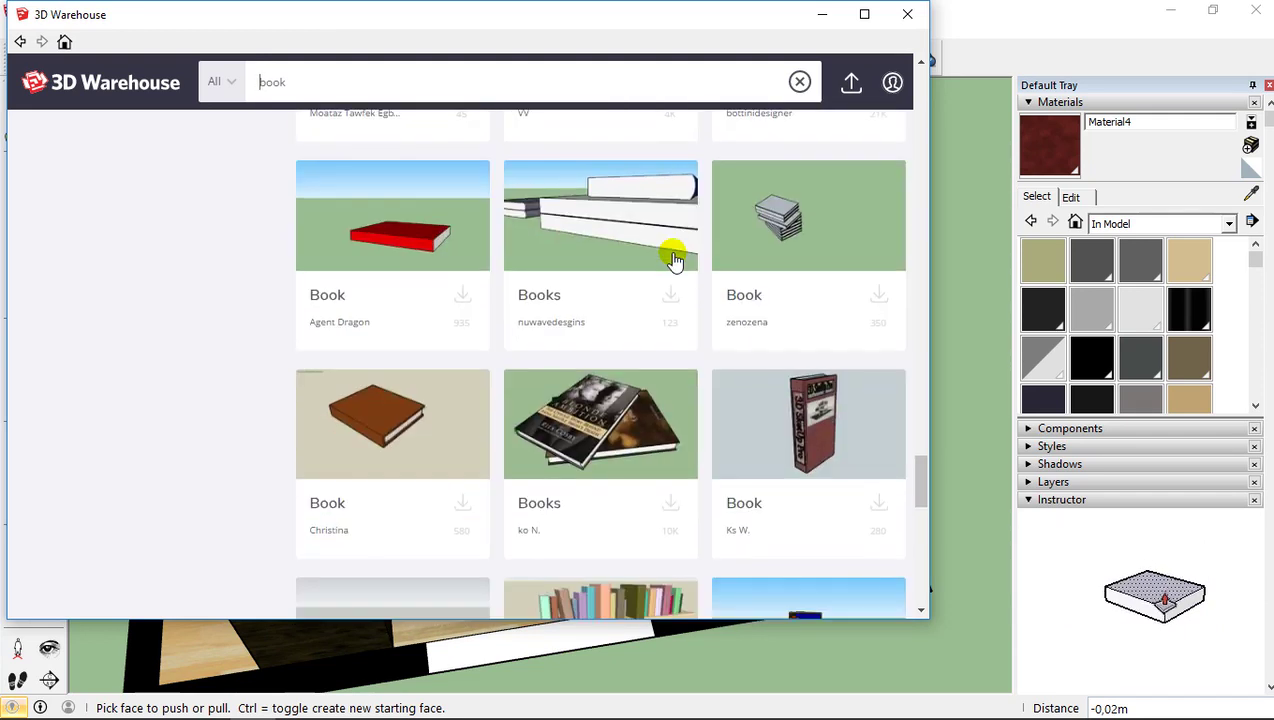
scroll(672, 257, down, 3)
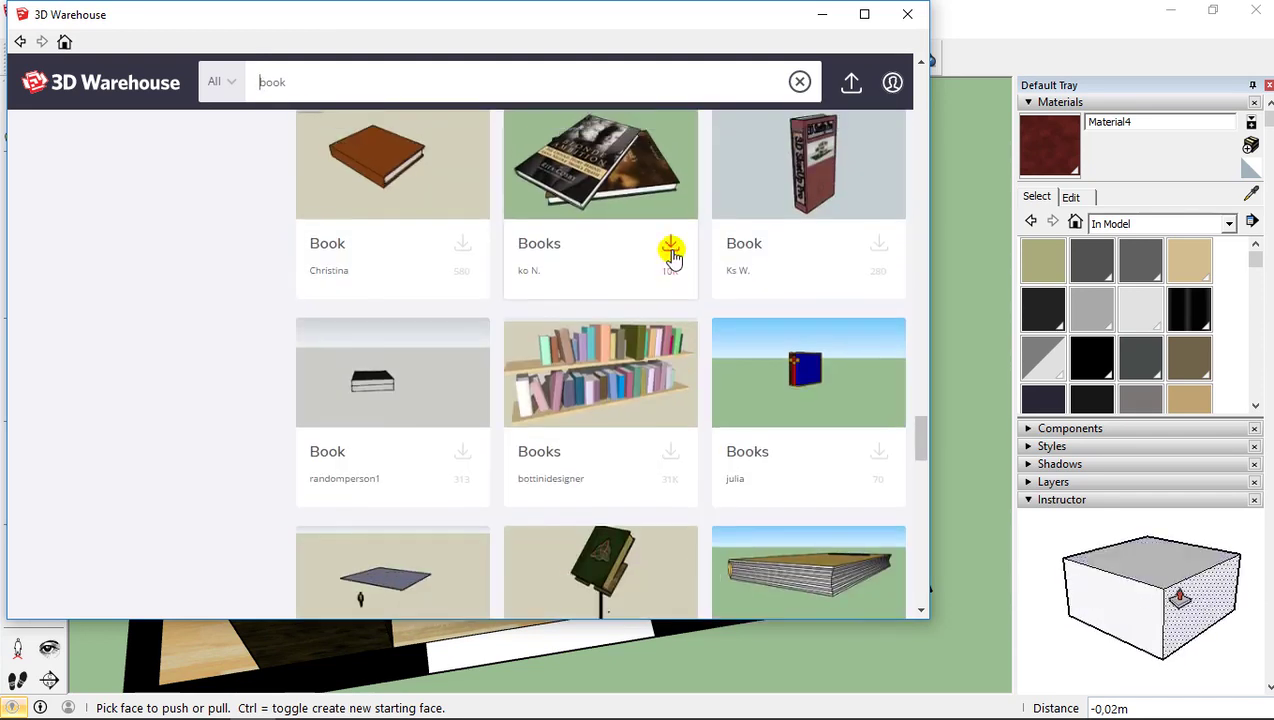
scroll(672, 257, down, 5)
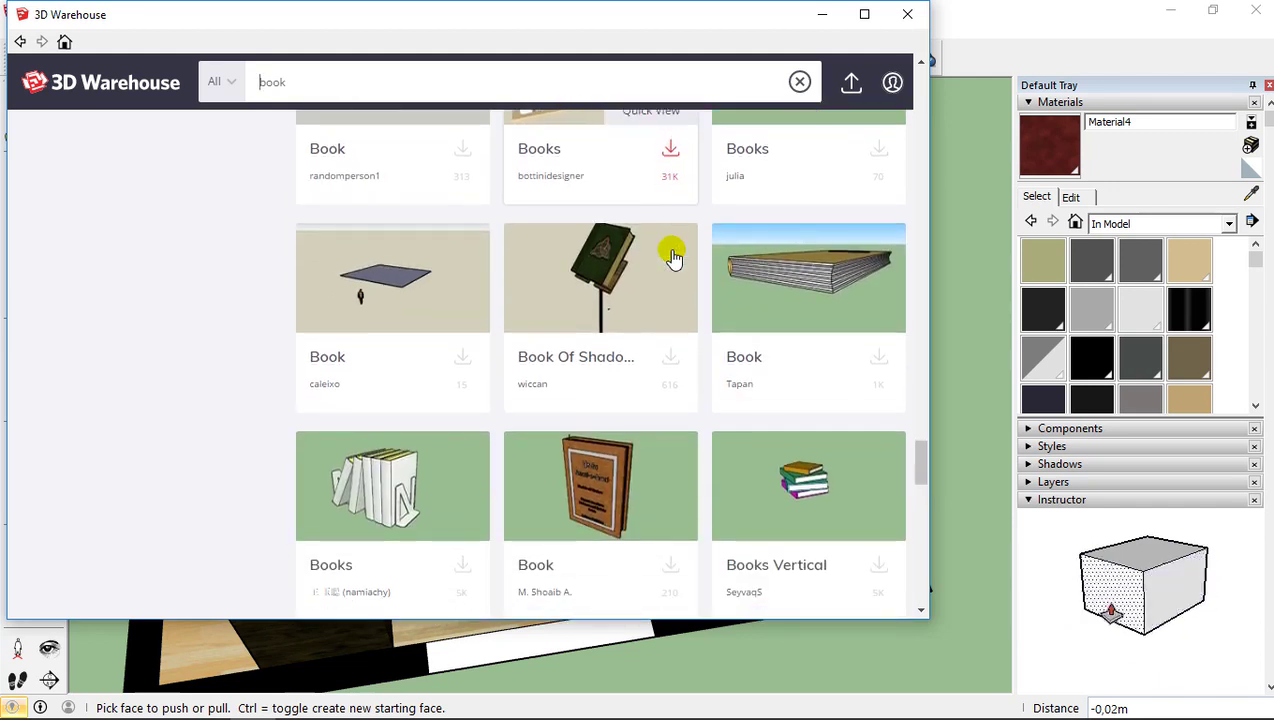
scroll(672, 257, down, 10)
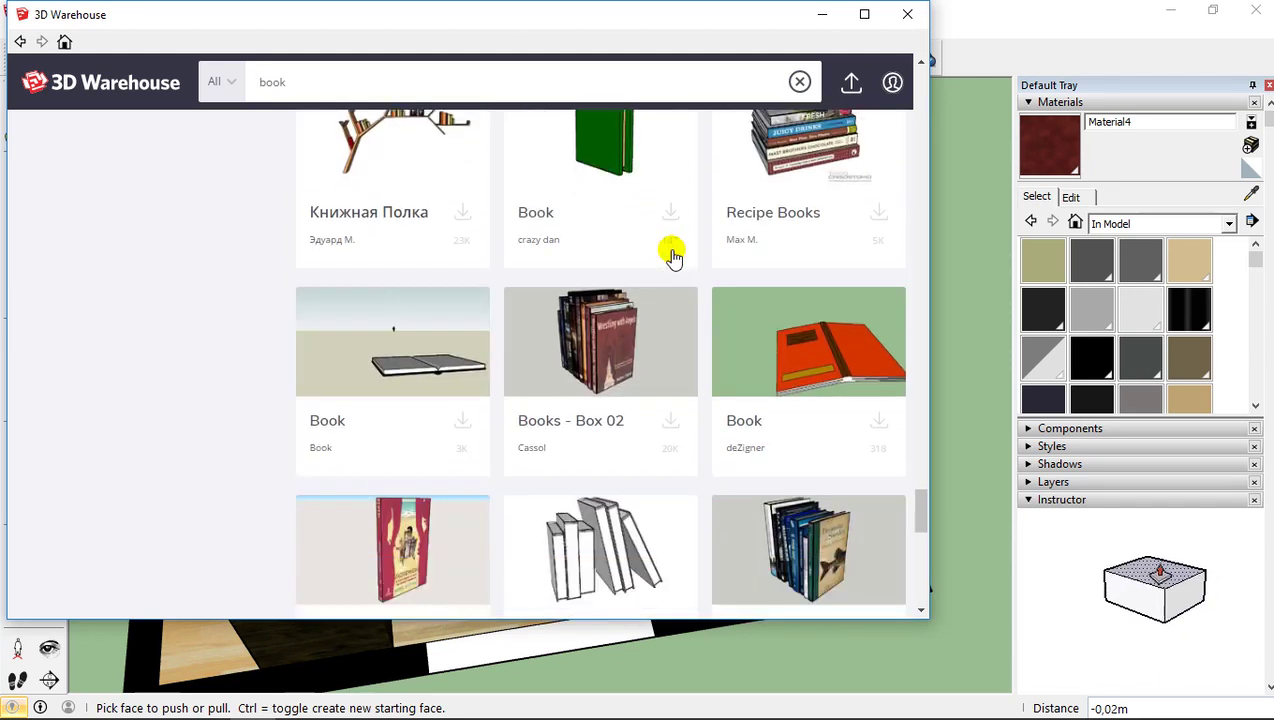
scroll(672, 257, down, 6)
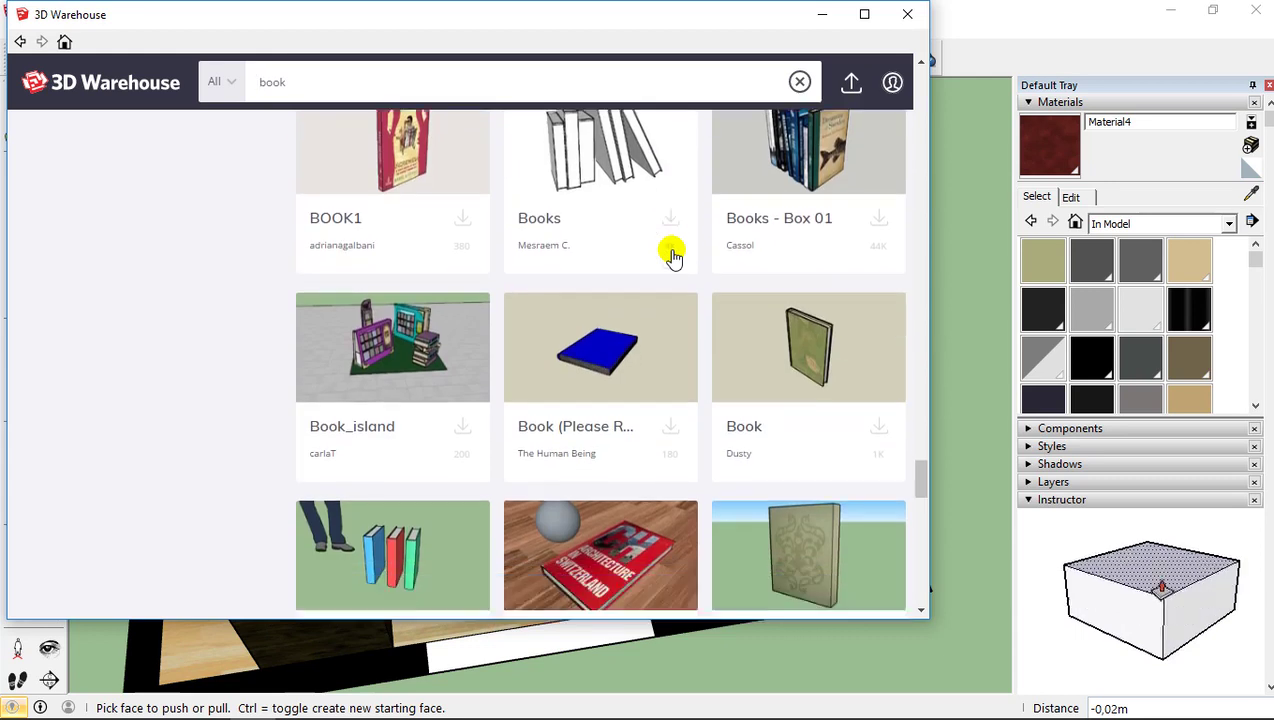
scroll(672, 257, down, 7)
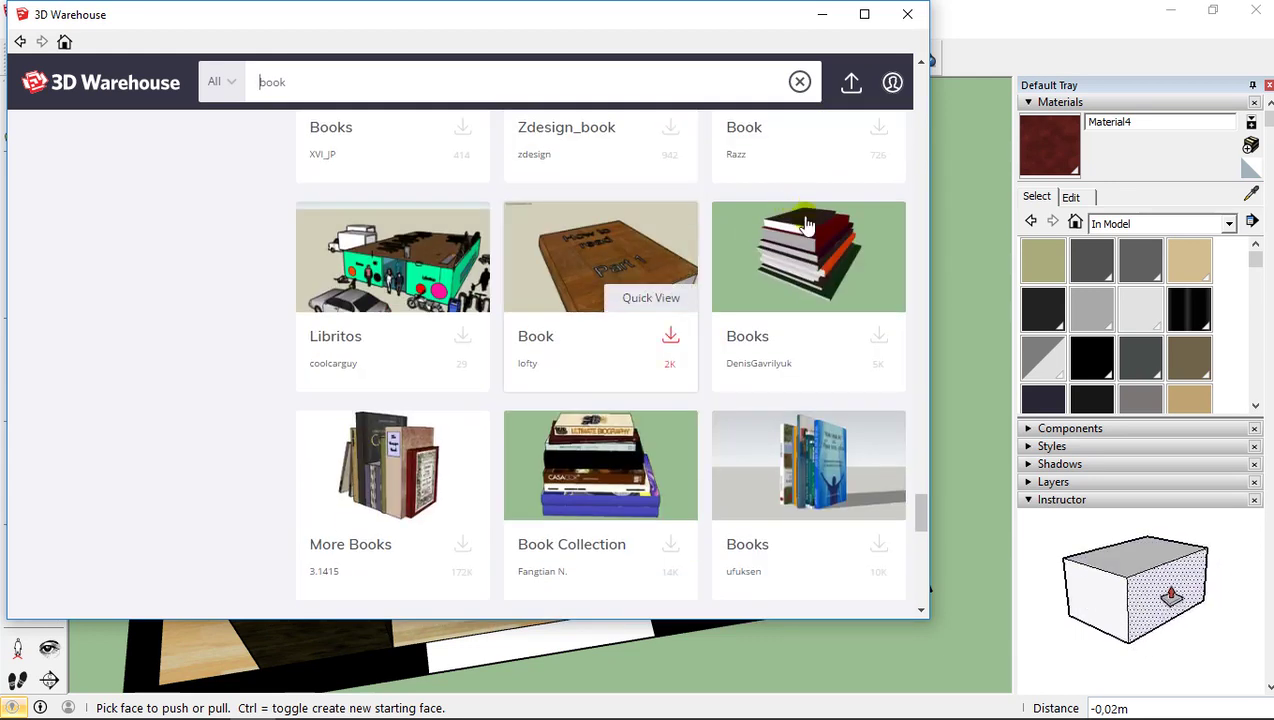
Step: Download the Books model of stacked dark, red and orange books into the room and place it on the nightstand nearest the low dark-wood cabinet
click(754, 276)
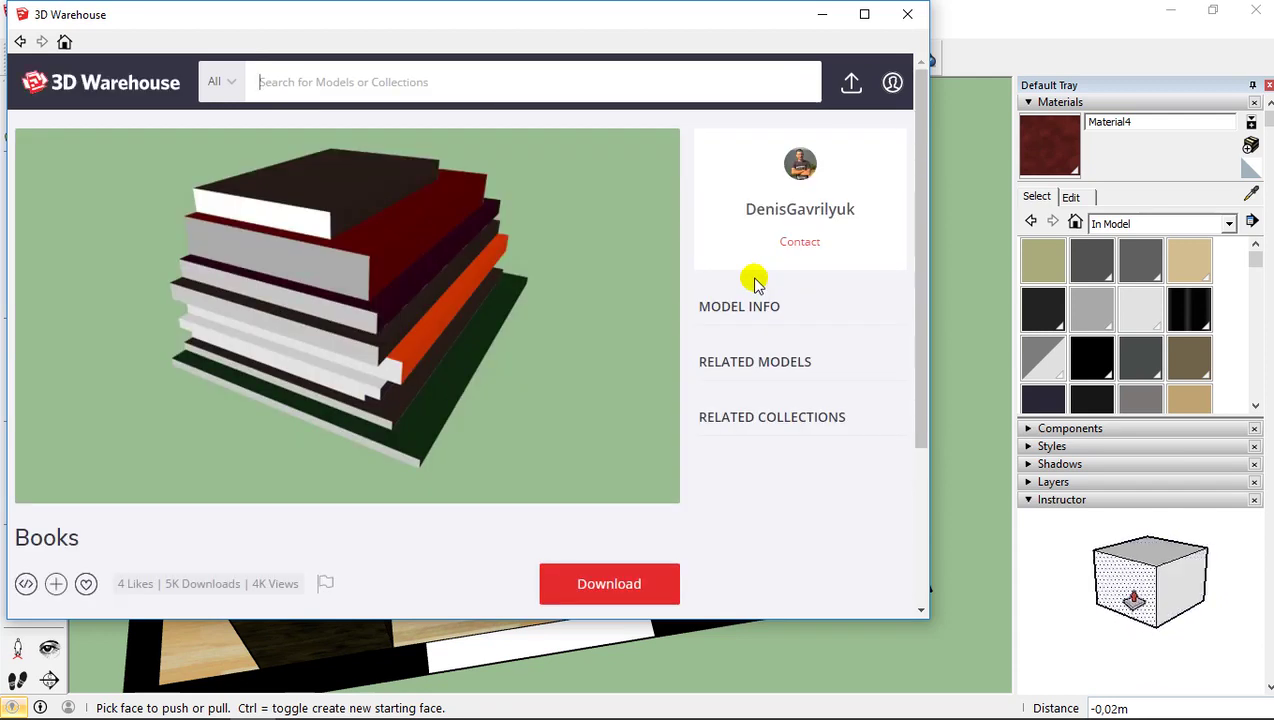
click(755, 284)
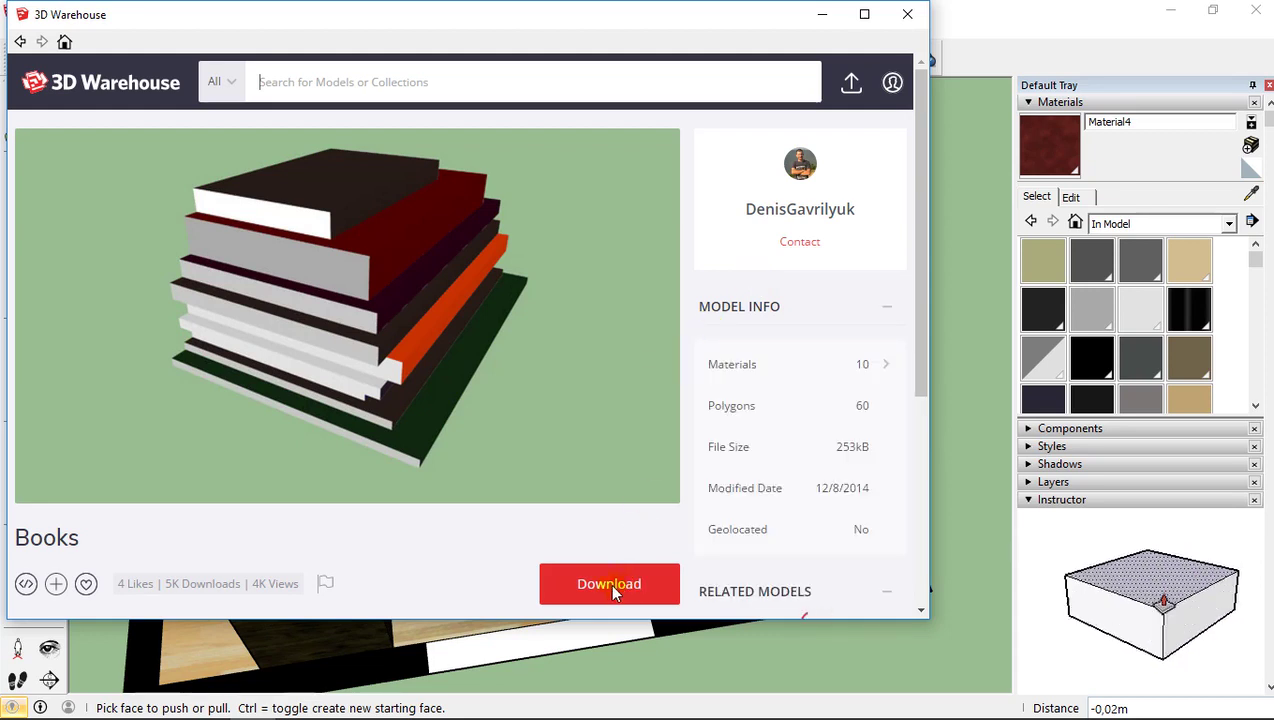
click(614, 590)
click(400, 359)
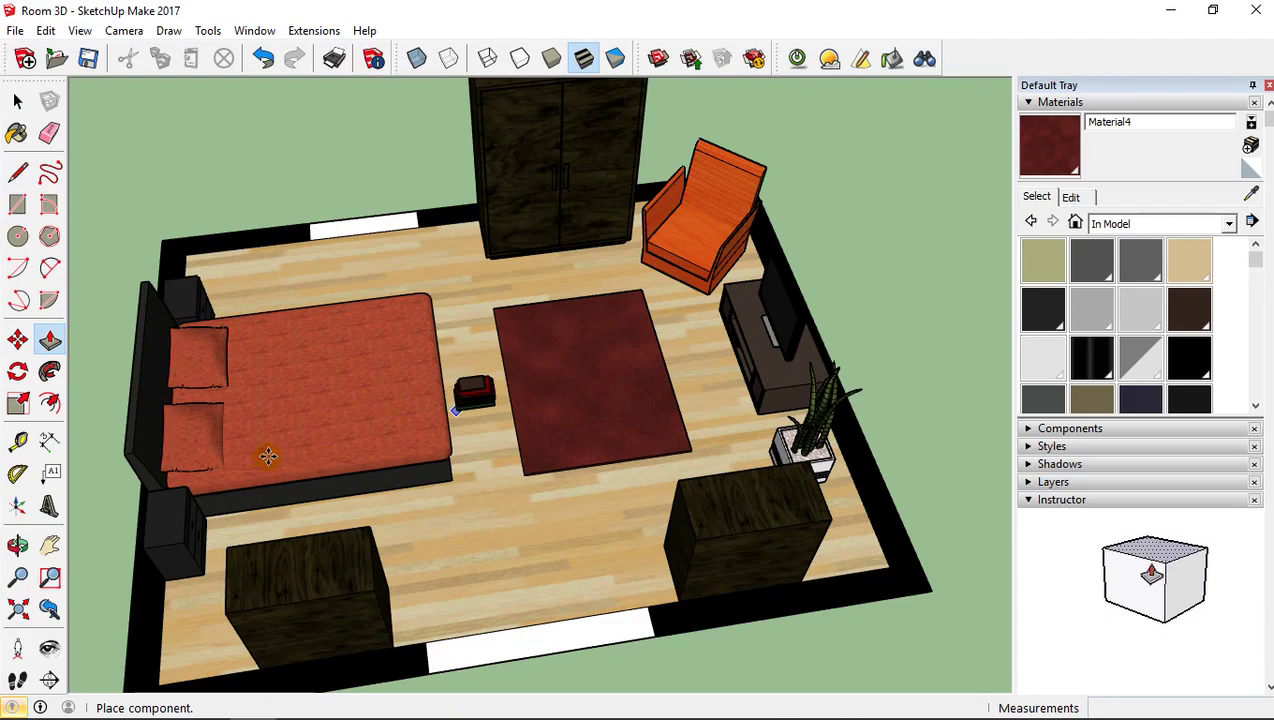
scroll(260, 461, up, 5)
shift+middle_drag(304, 412, 410, 340)
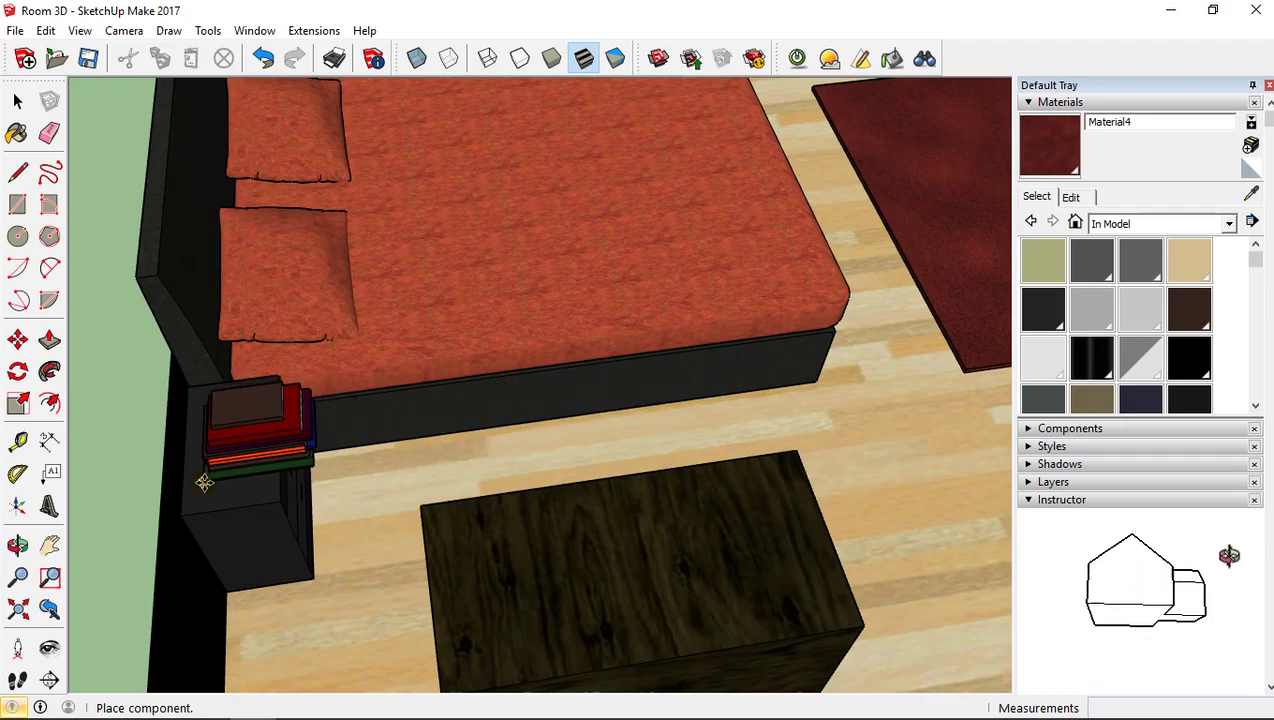
click(250, 443)
Step: Scale the book stack down uniformly to about 0.56 and shift it about 0.02 m across the nightstand top
click(17, 403)
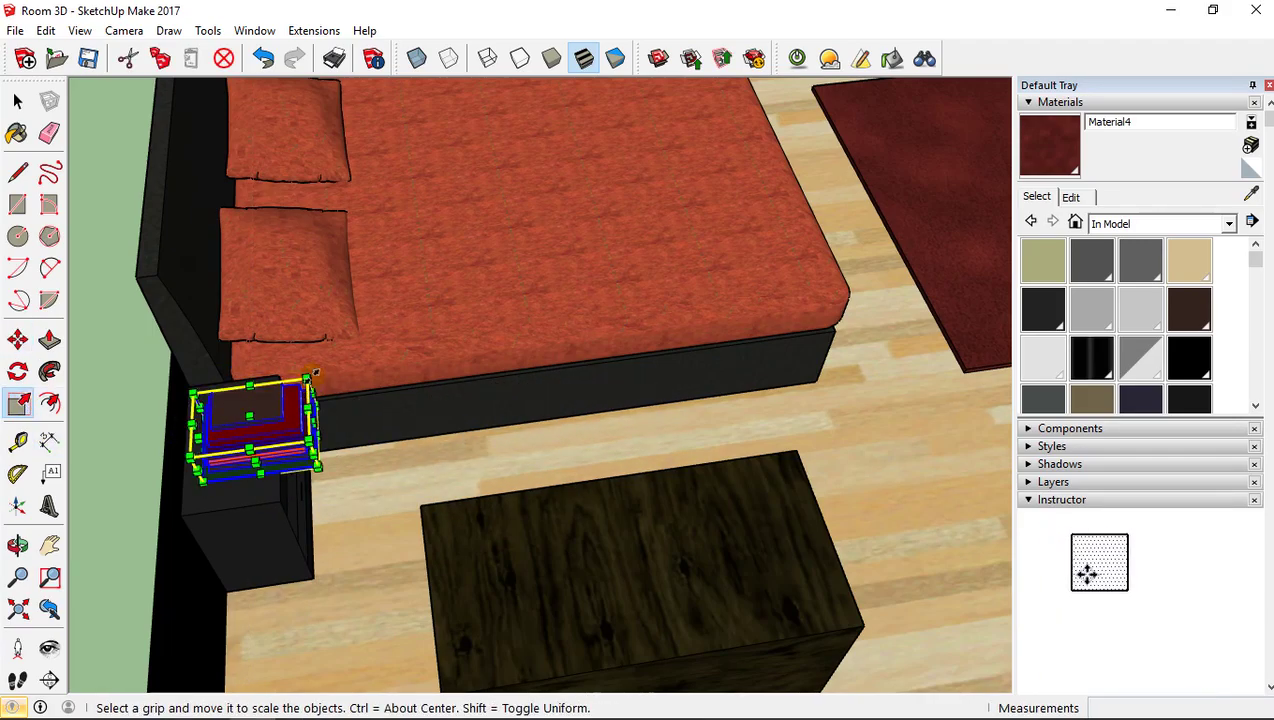
drag(303, 381, 232, 470)
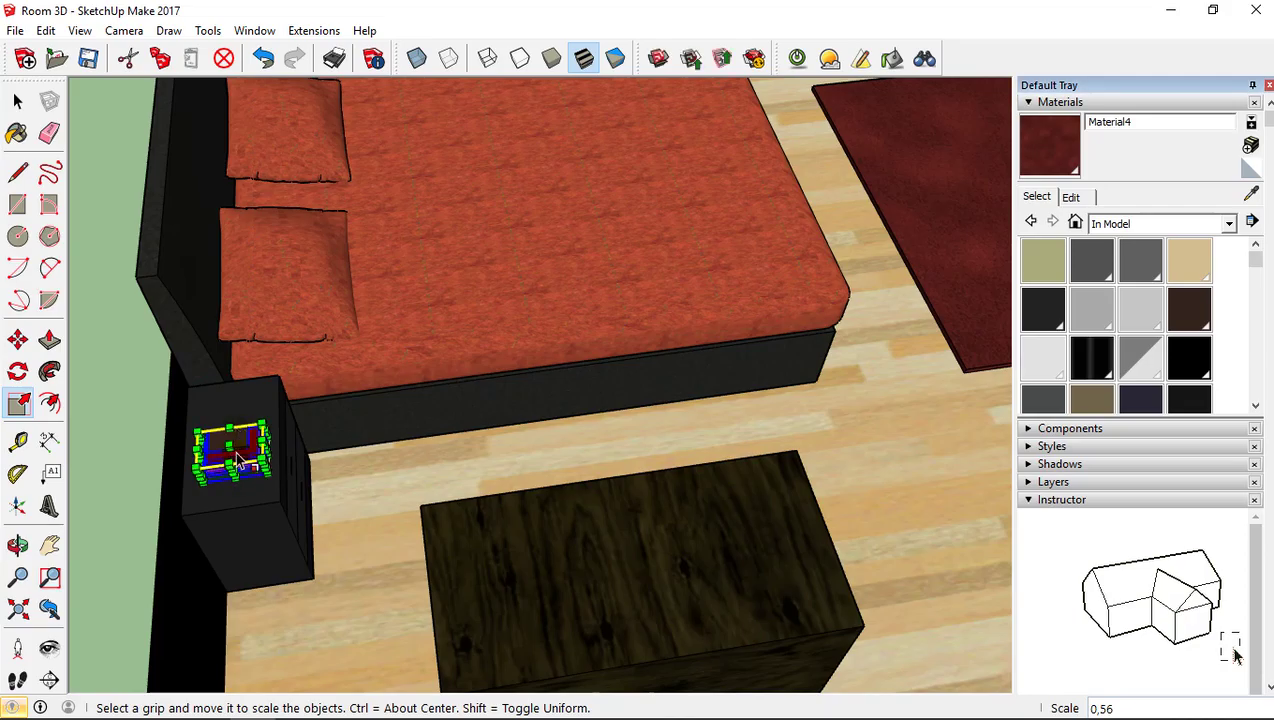
scroll(99, 392, up, 5)
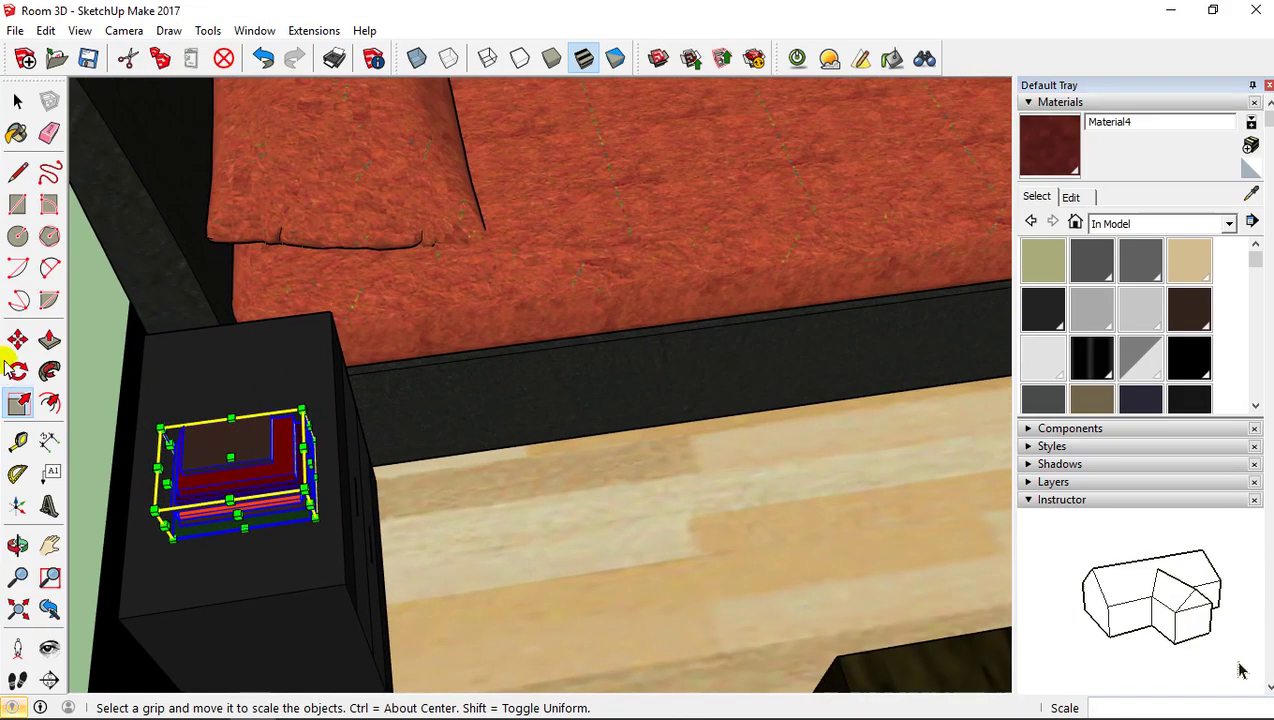
click(17, 340)
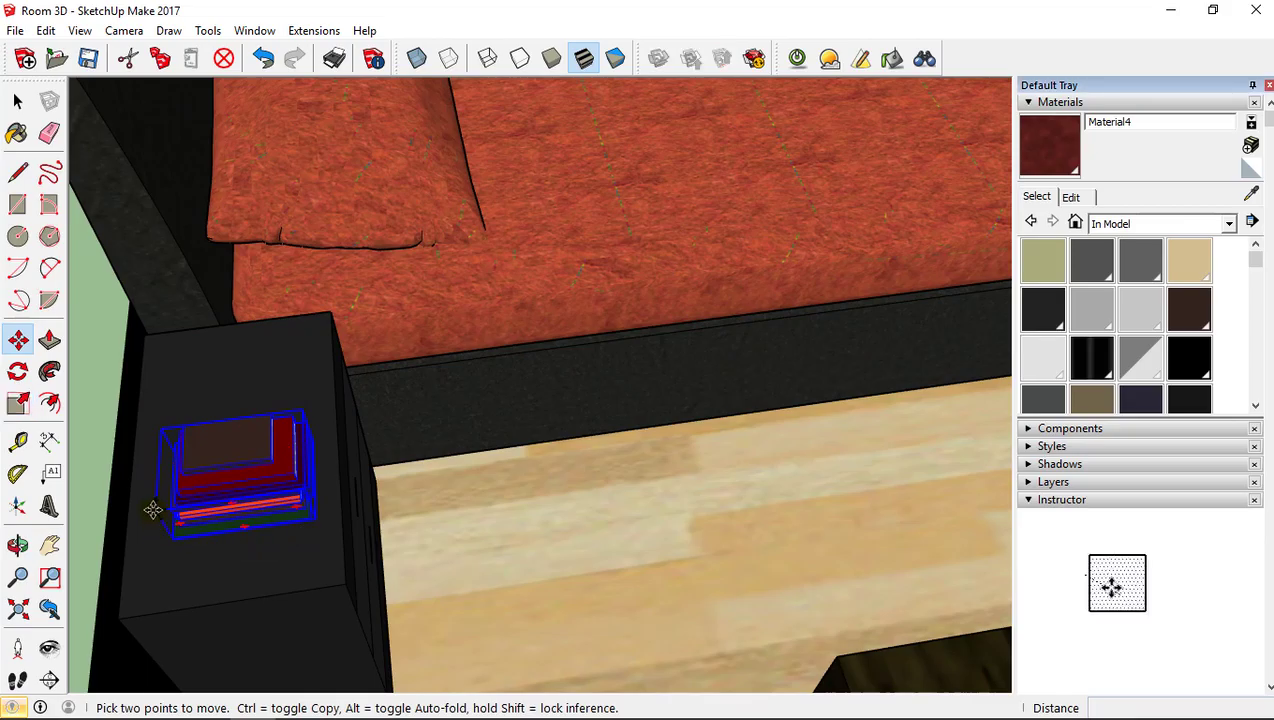
click(161, 500)
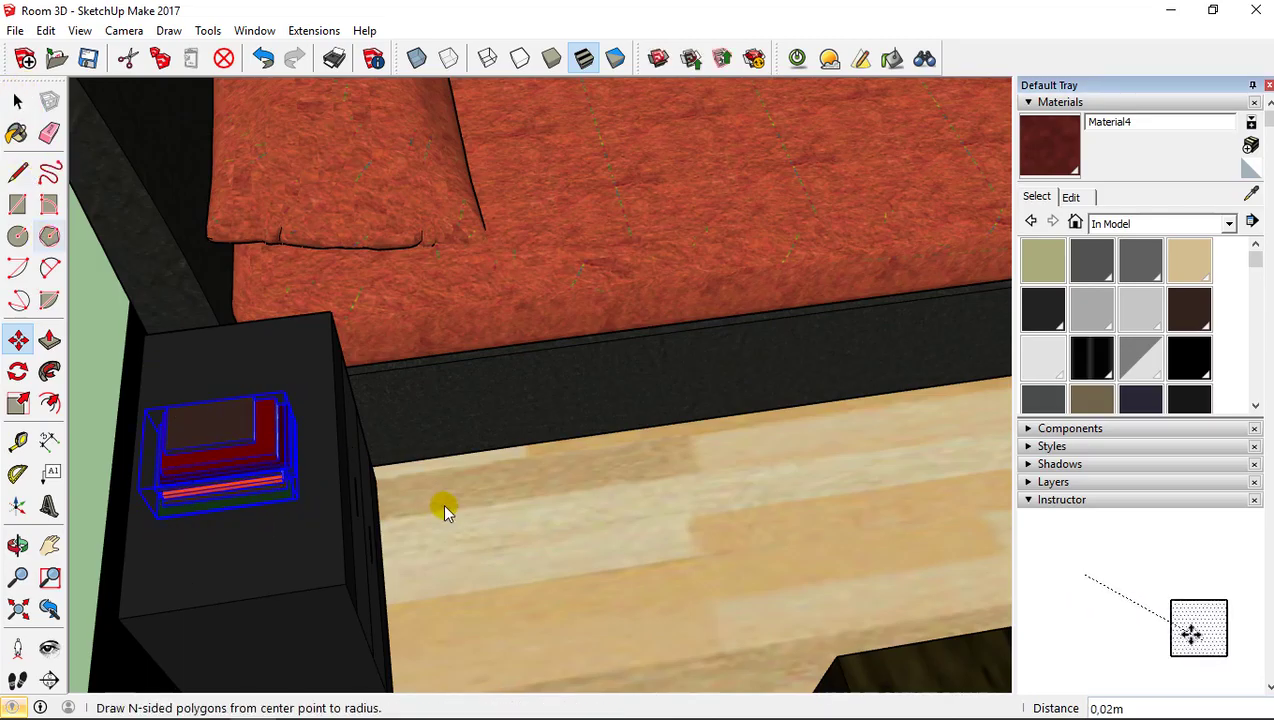
key(space)
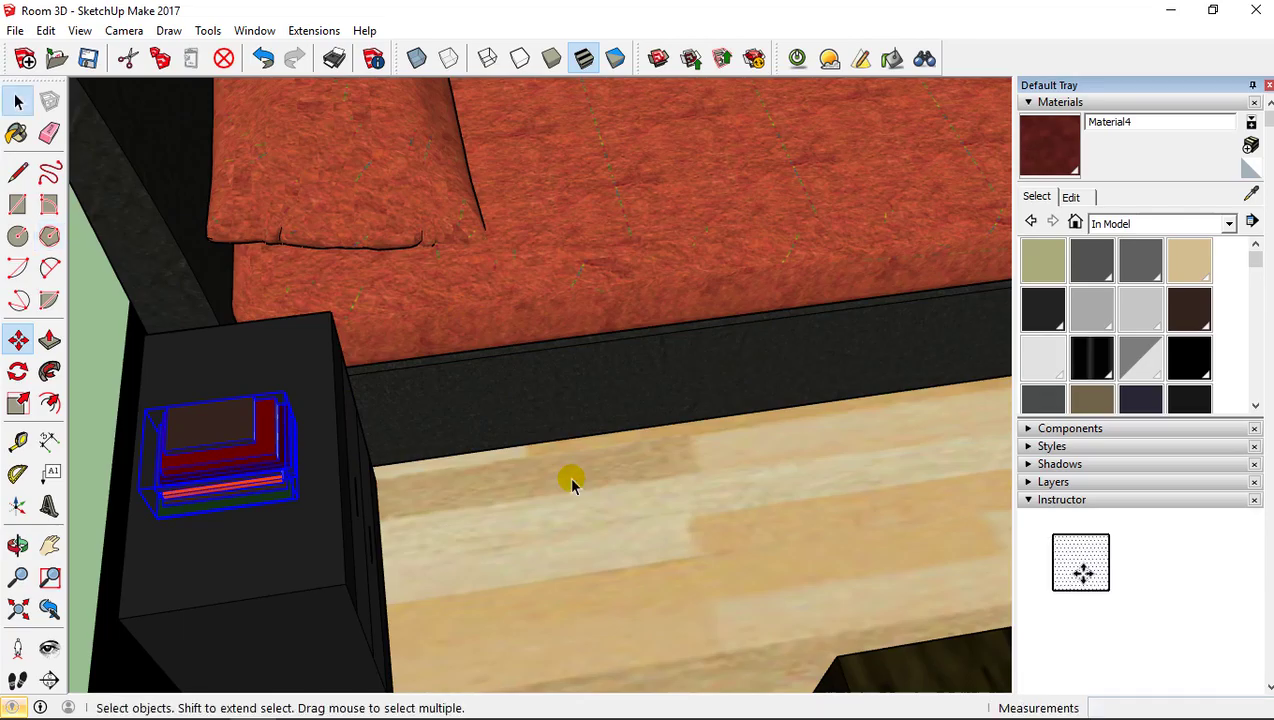
click(569, 478)
Step: Search the 3D Warehouse for "decoration"
middle_drag(569, 435, 478, 404)
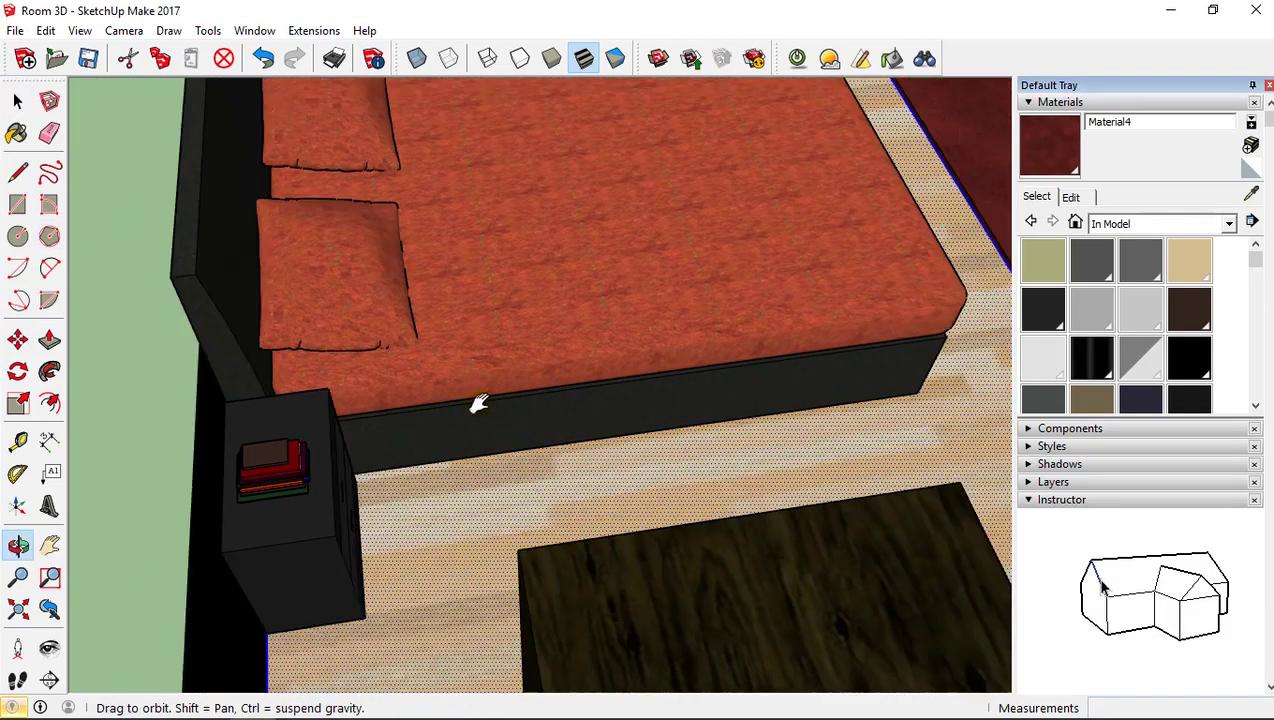
scroll(515, 344, down, 2)
scroll(515, 340, down, 3)
shift+middle_drag(603, 304, 376, 178)
scroll(398, 404, down, 3)
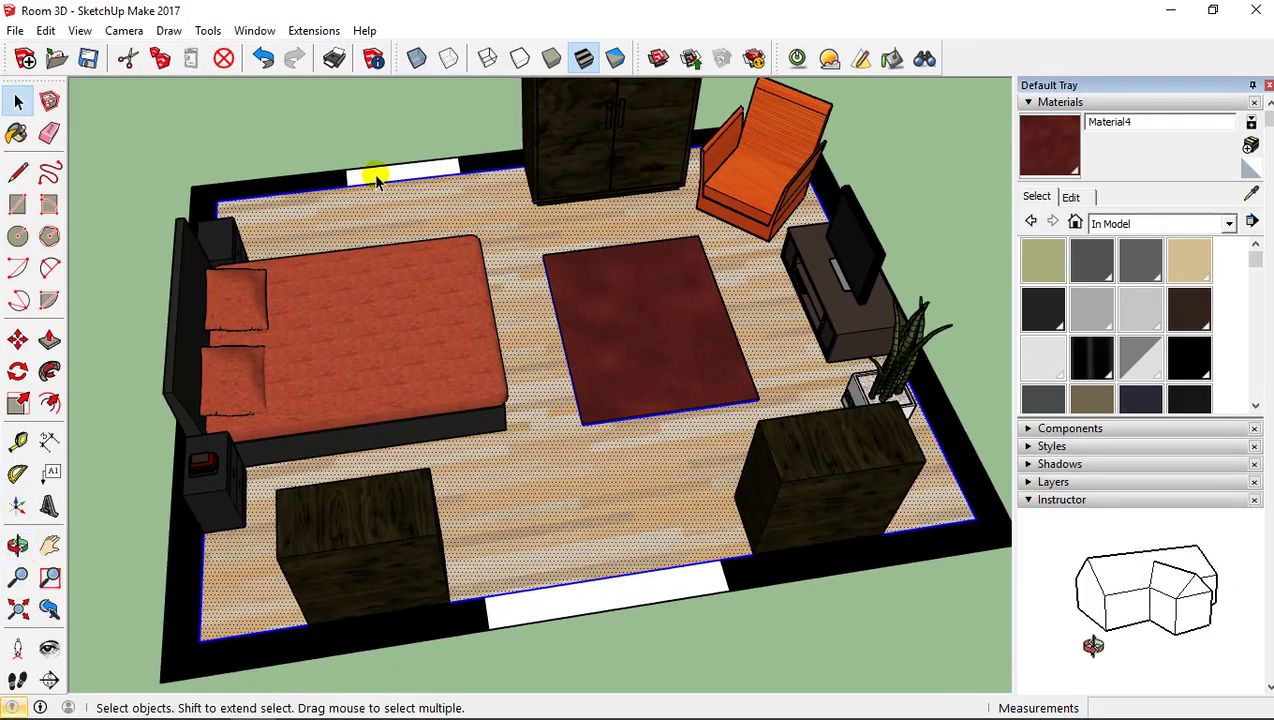
click(660, 57)
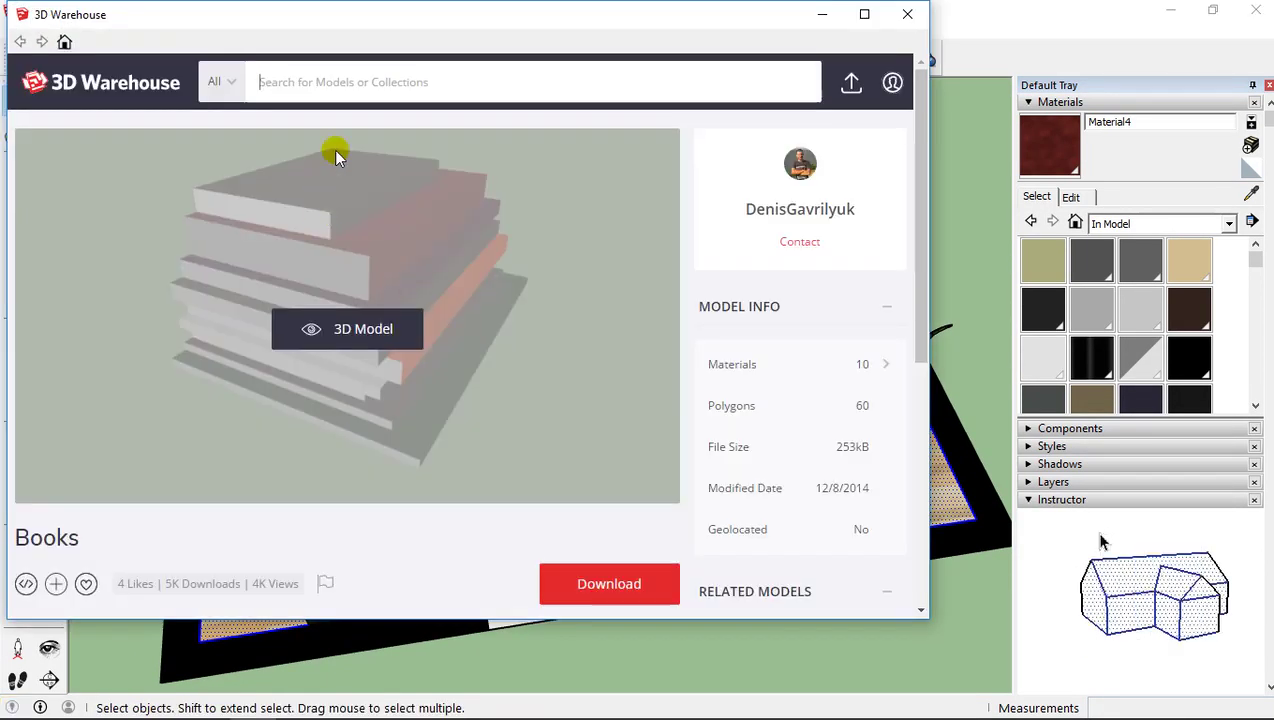
click(377, 86)
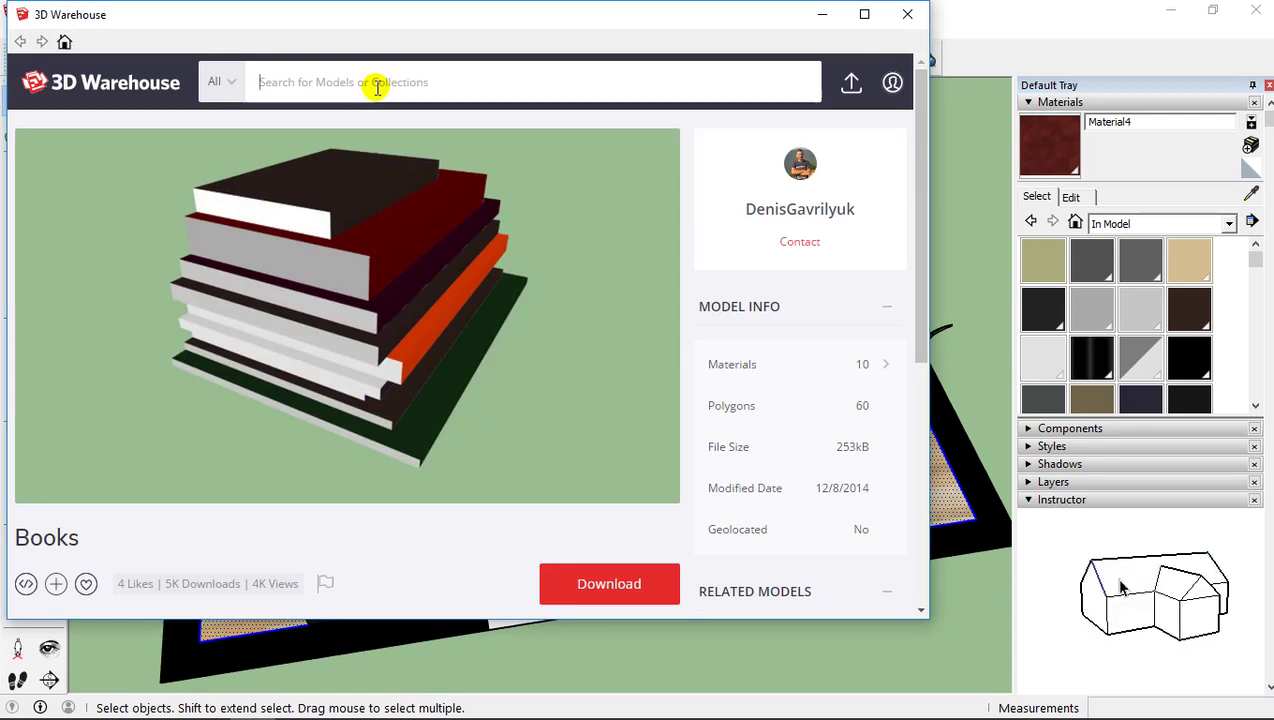
text(de)
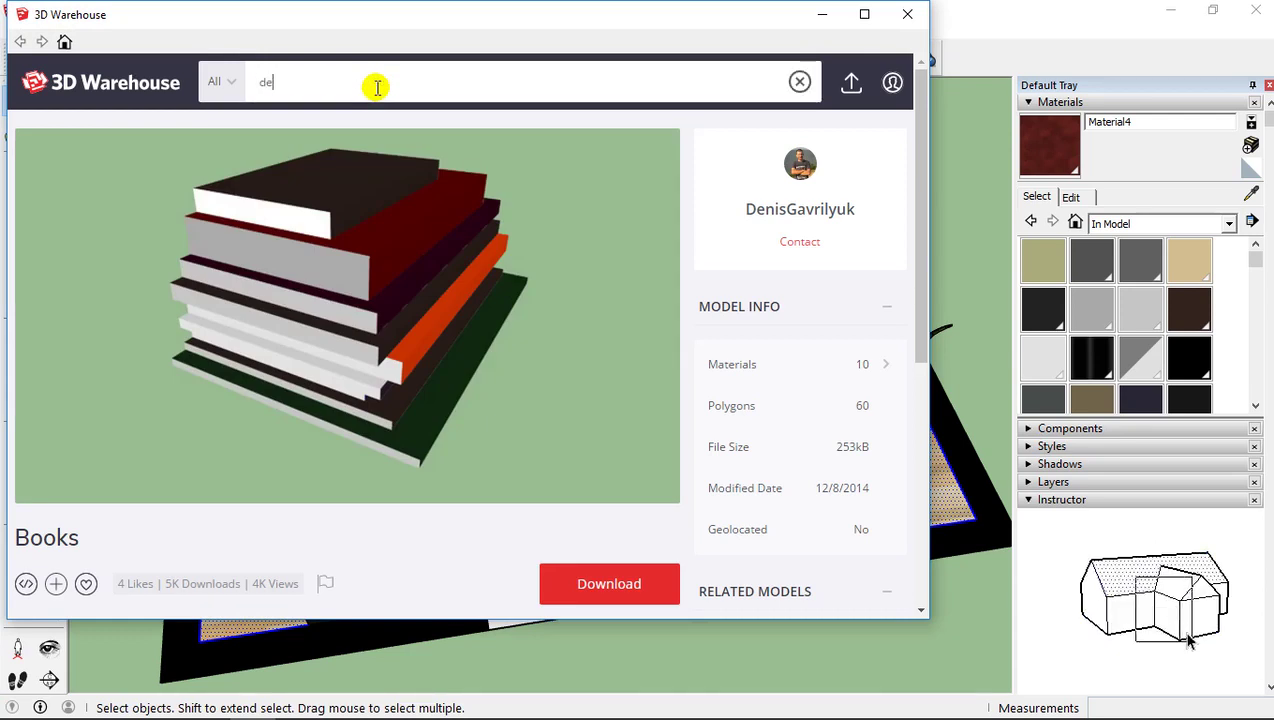
text(coration)
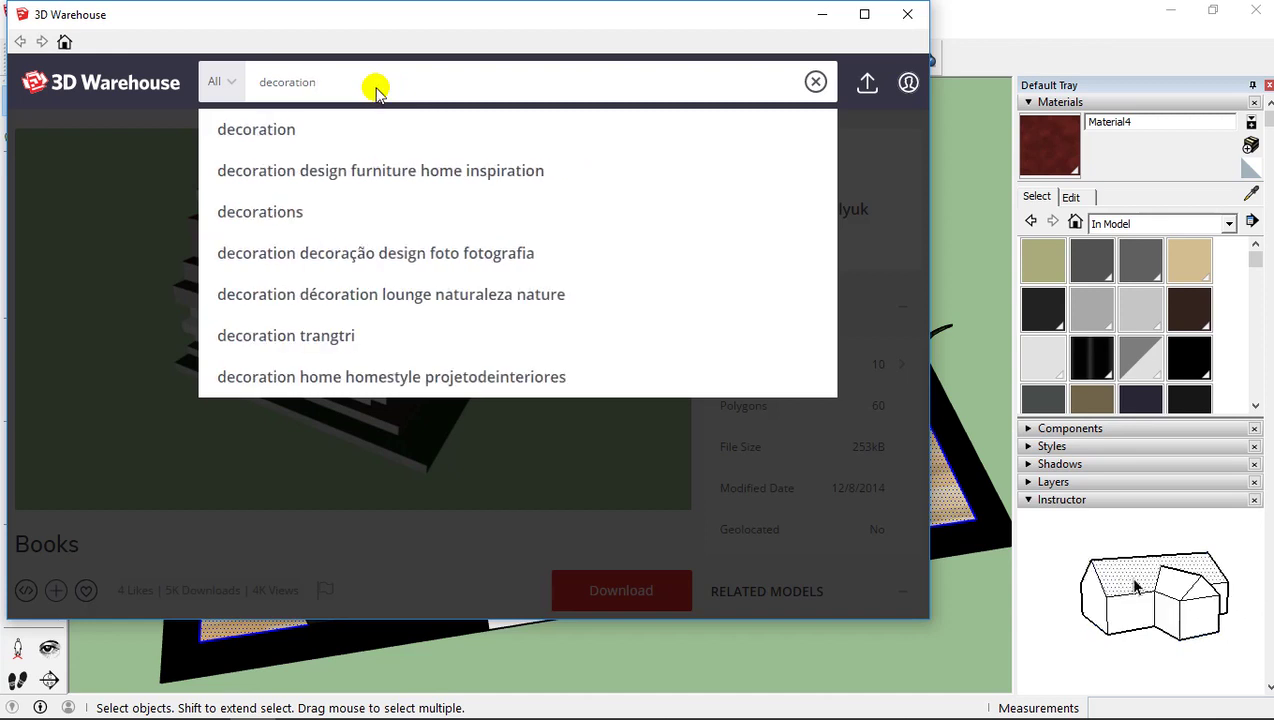
key(Return)
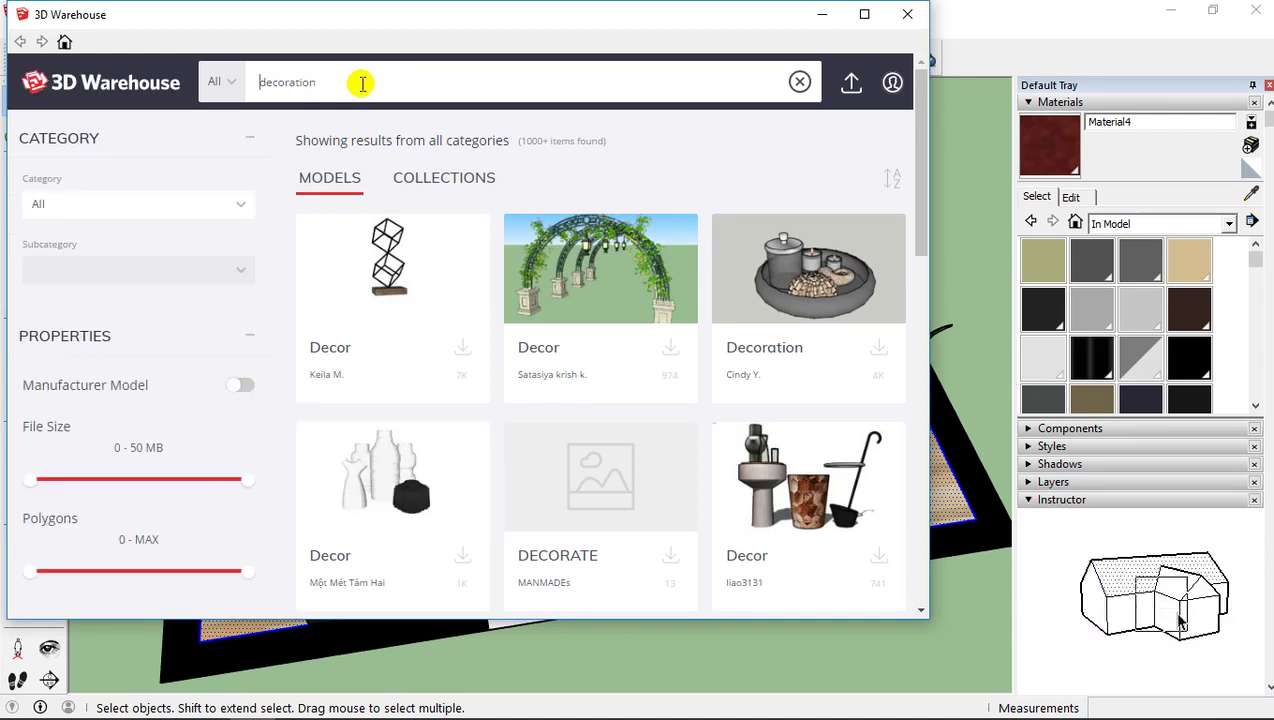
Step: Browse the decoration search results for an ornament that suits the bedroom
scroll(588, 362, down, 4)
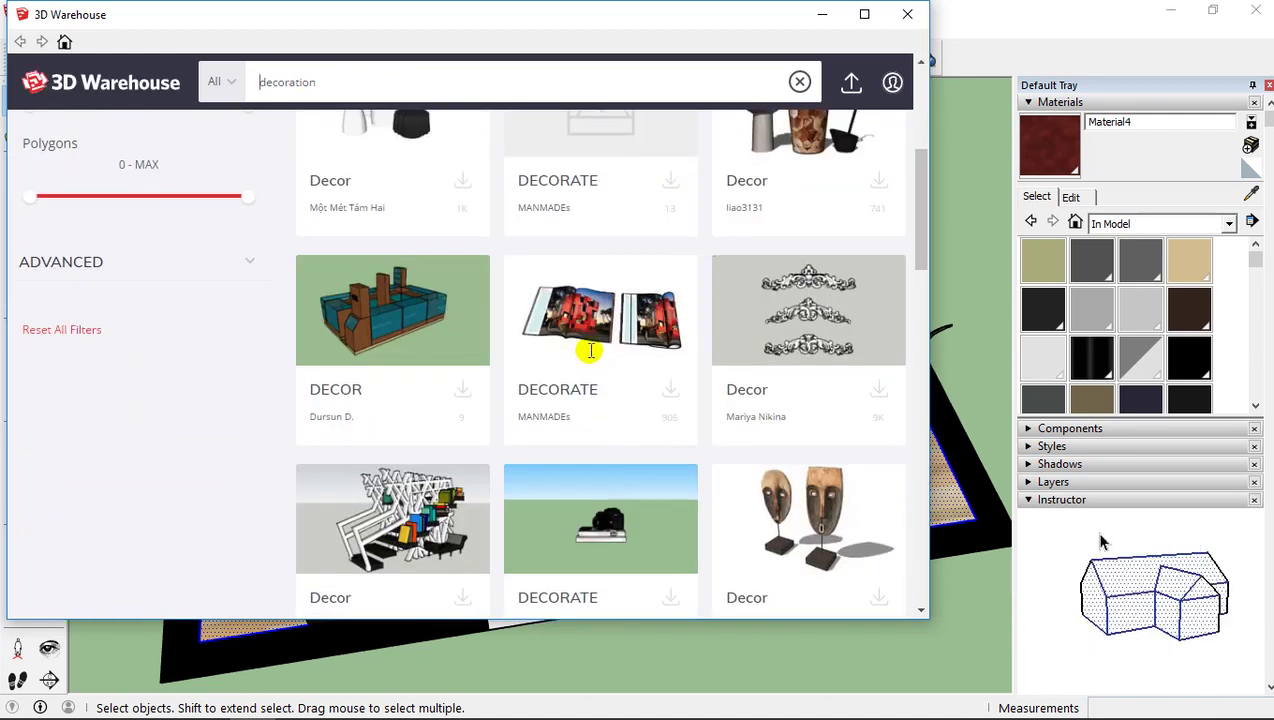
scroll(591, 362, down, 4)
scroll(591, 356, down, 7)
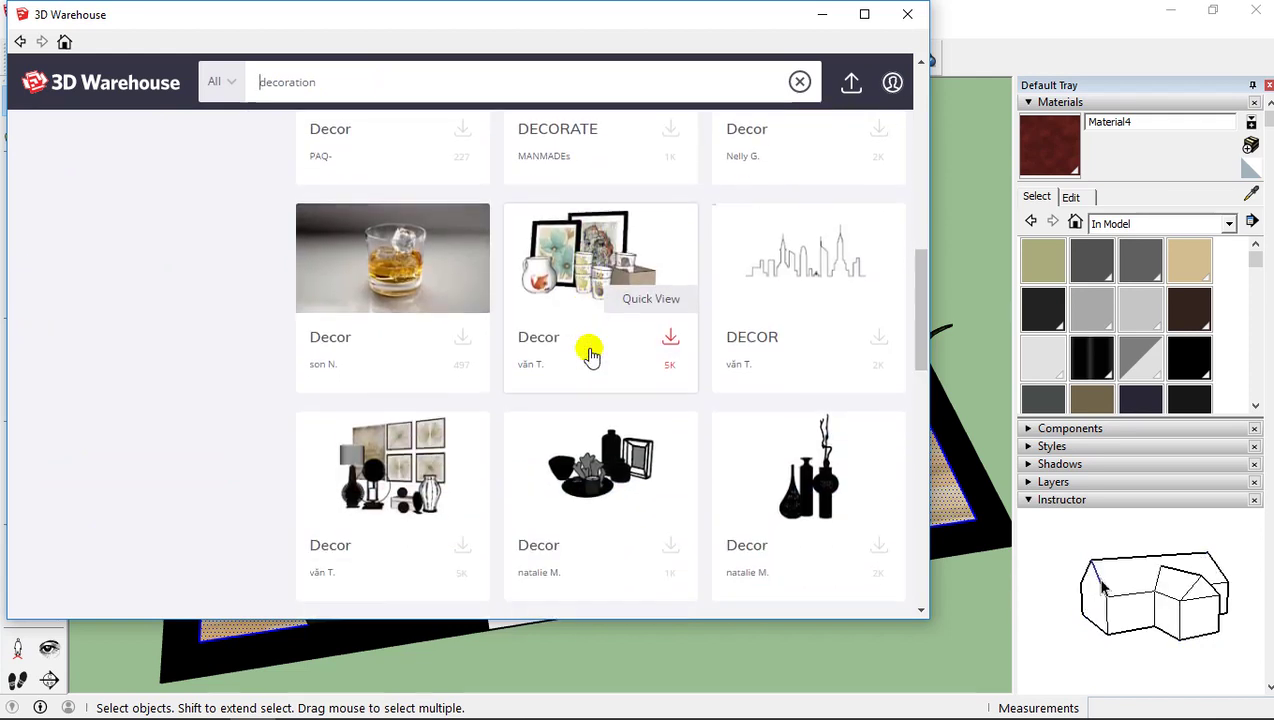
scroll(591, 356, down, 4)
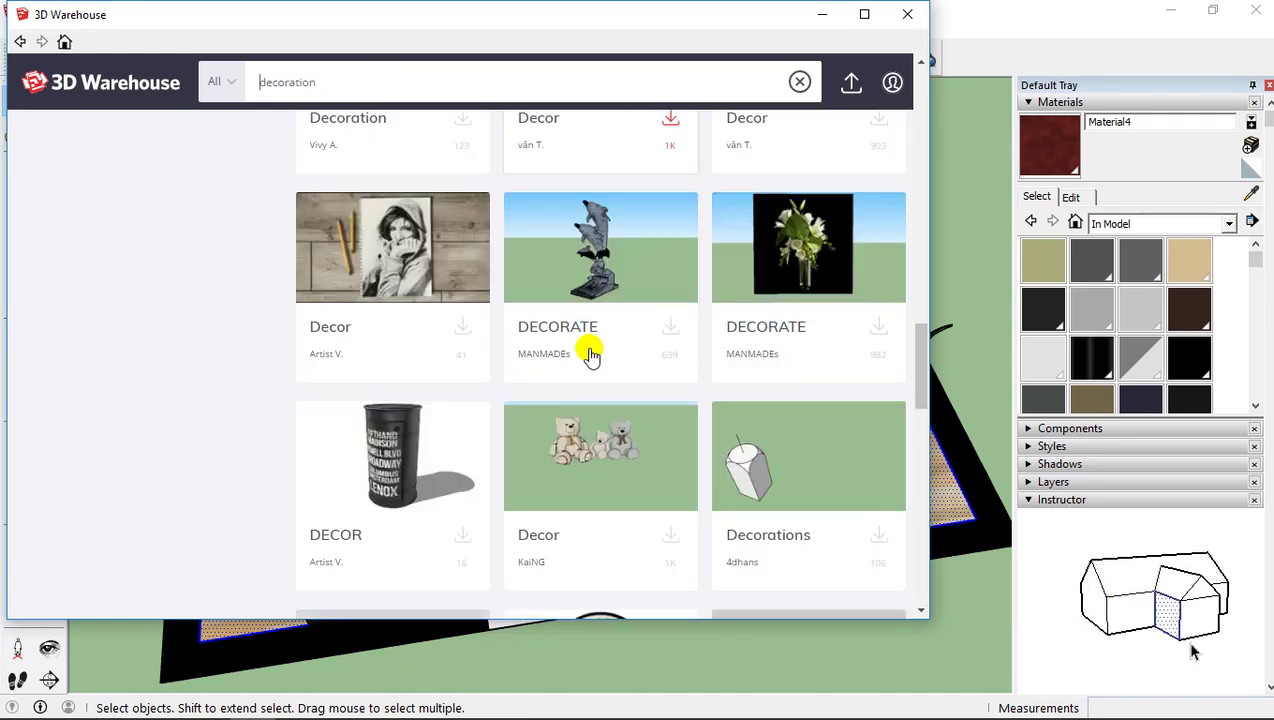
scroll(591, 352, down, 5)
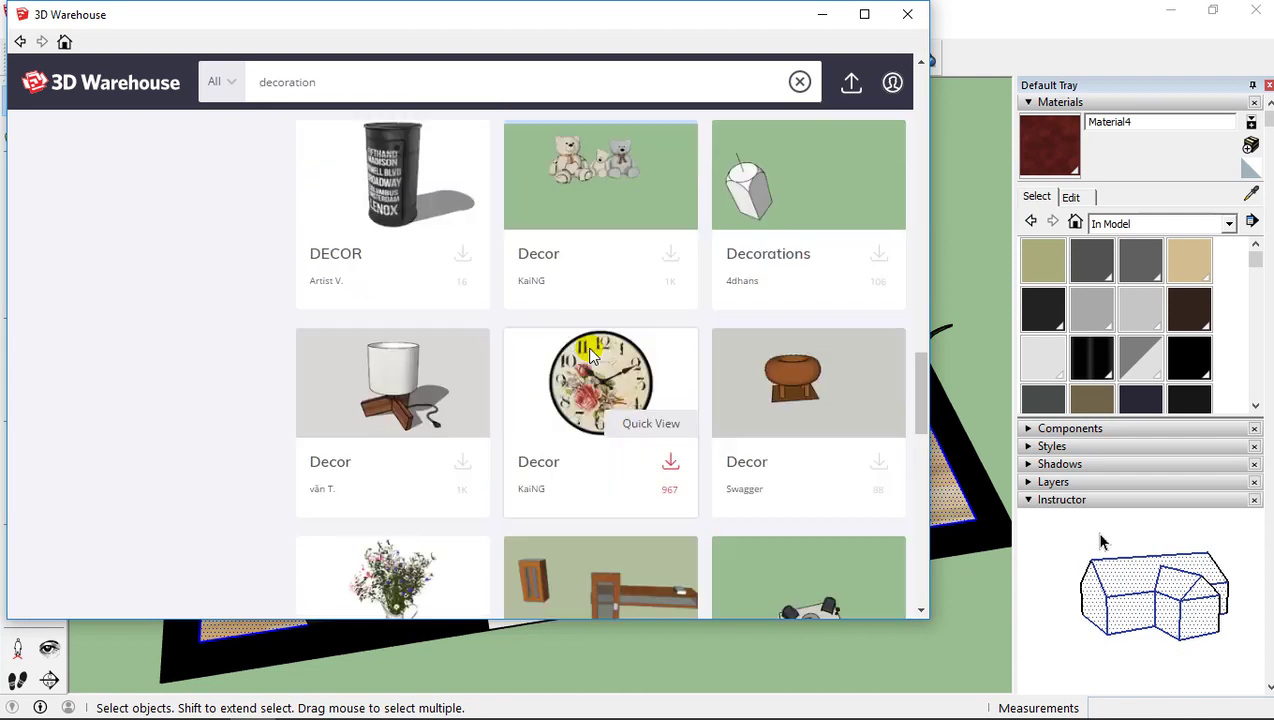
scroll(590, 355, down, 6)
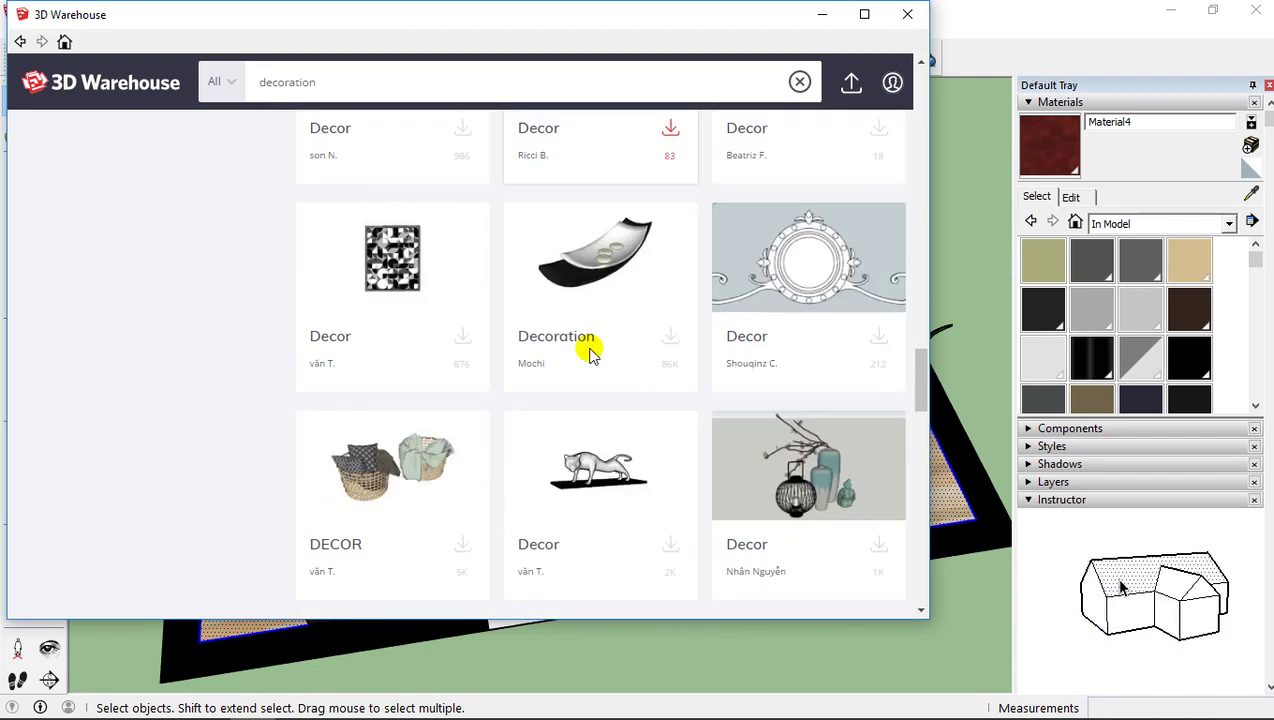
scroll(591, 356, down, 1)
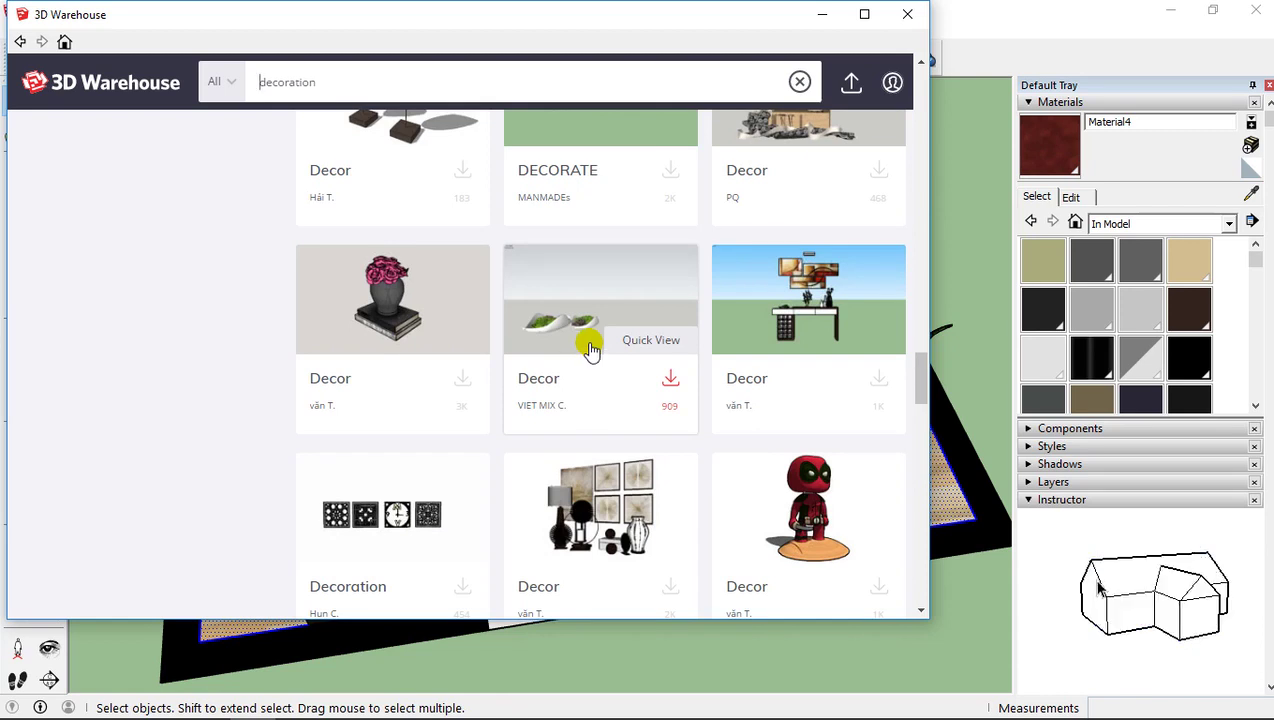
scroll(572, 321, up, 20)
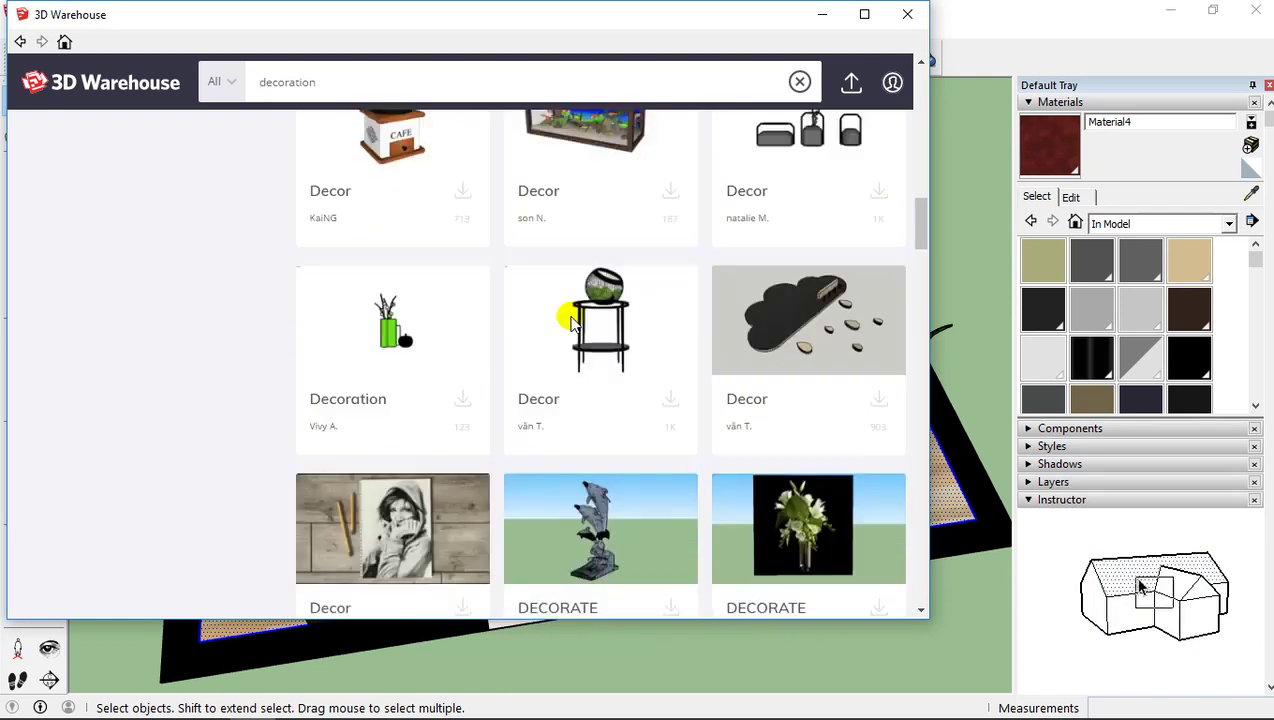
scroll(572, 321, up, 10)
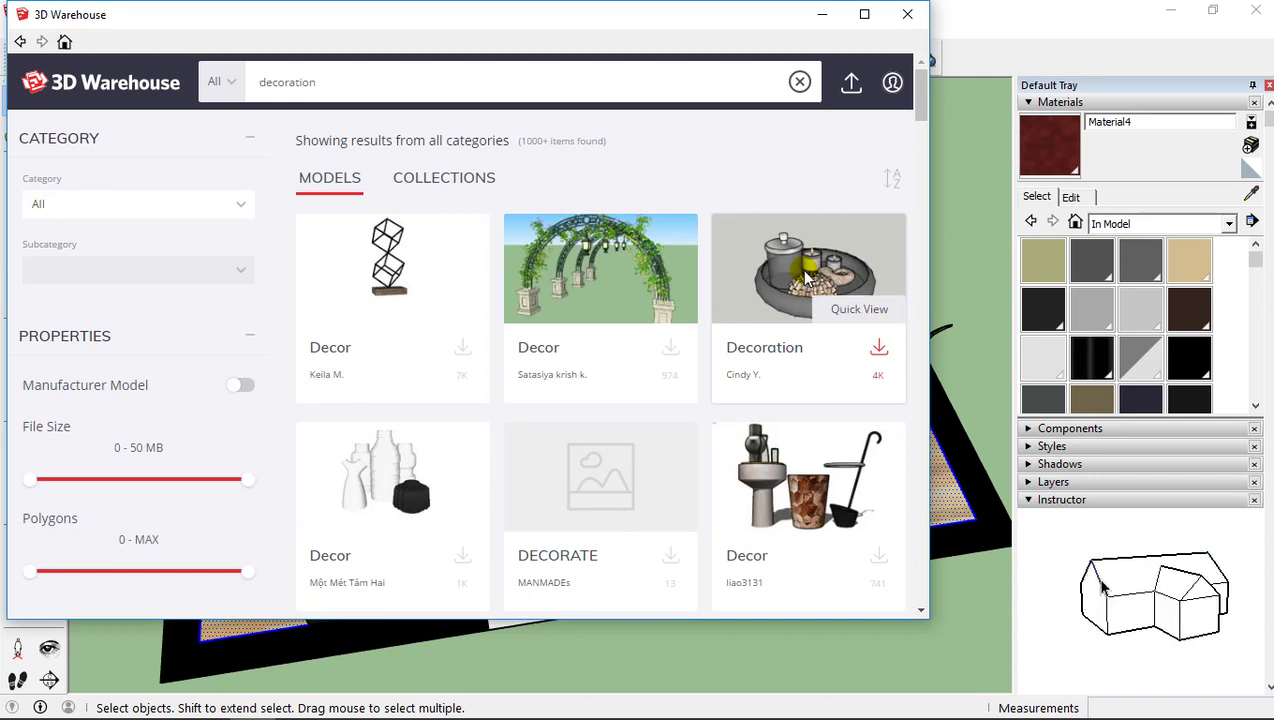
Step: Check the model info of the Decoration tray with candles and a jar, and return to the search results
click(806, 278)
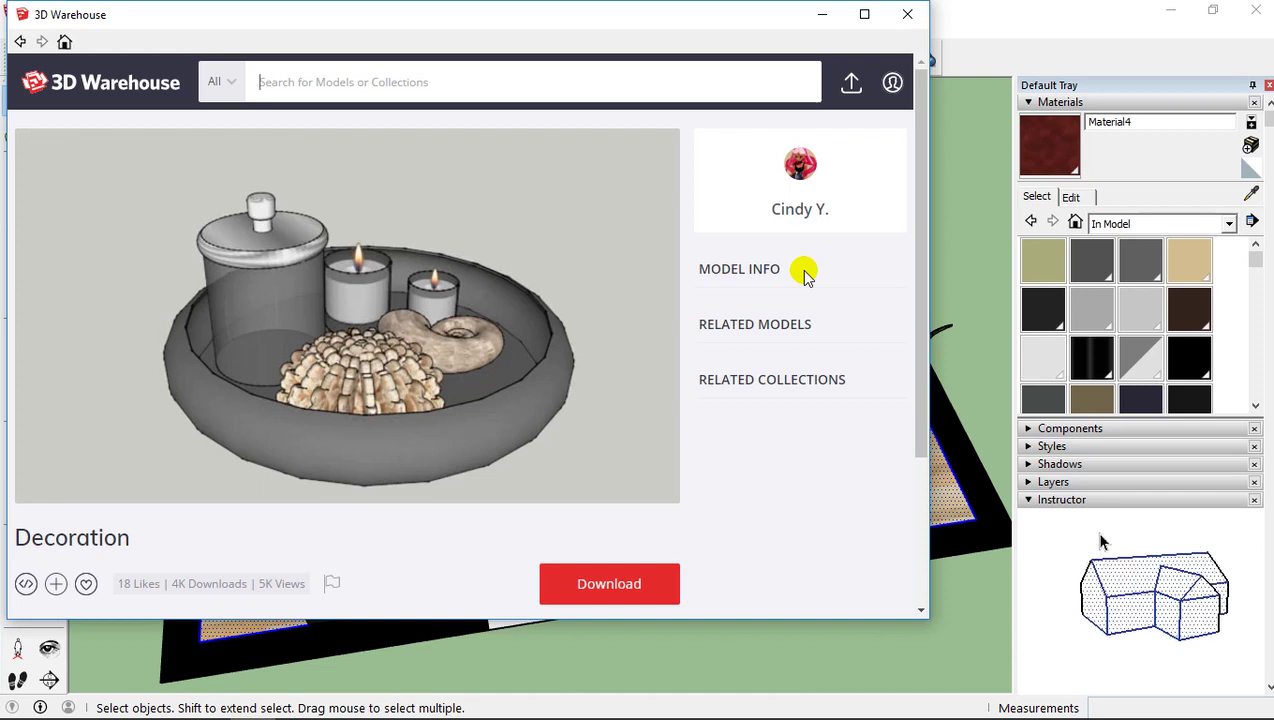
click(806, 274)
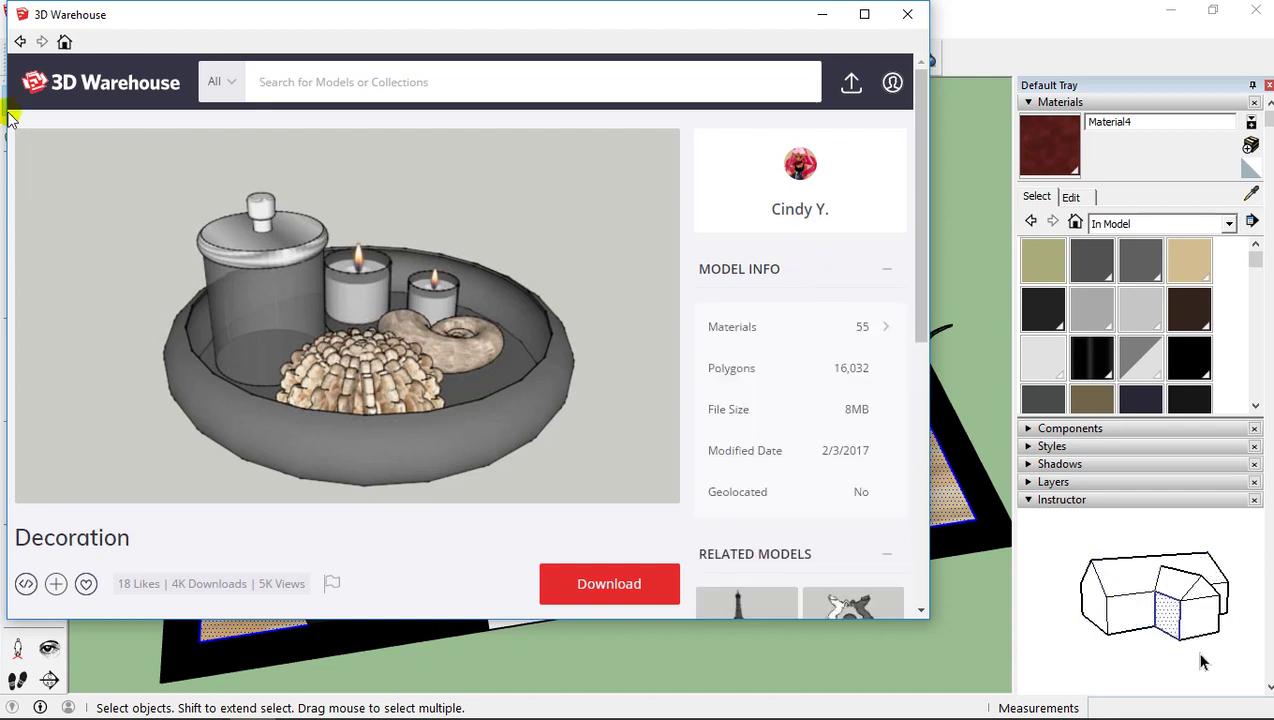
click(19, 42)
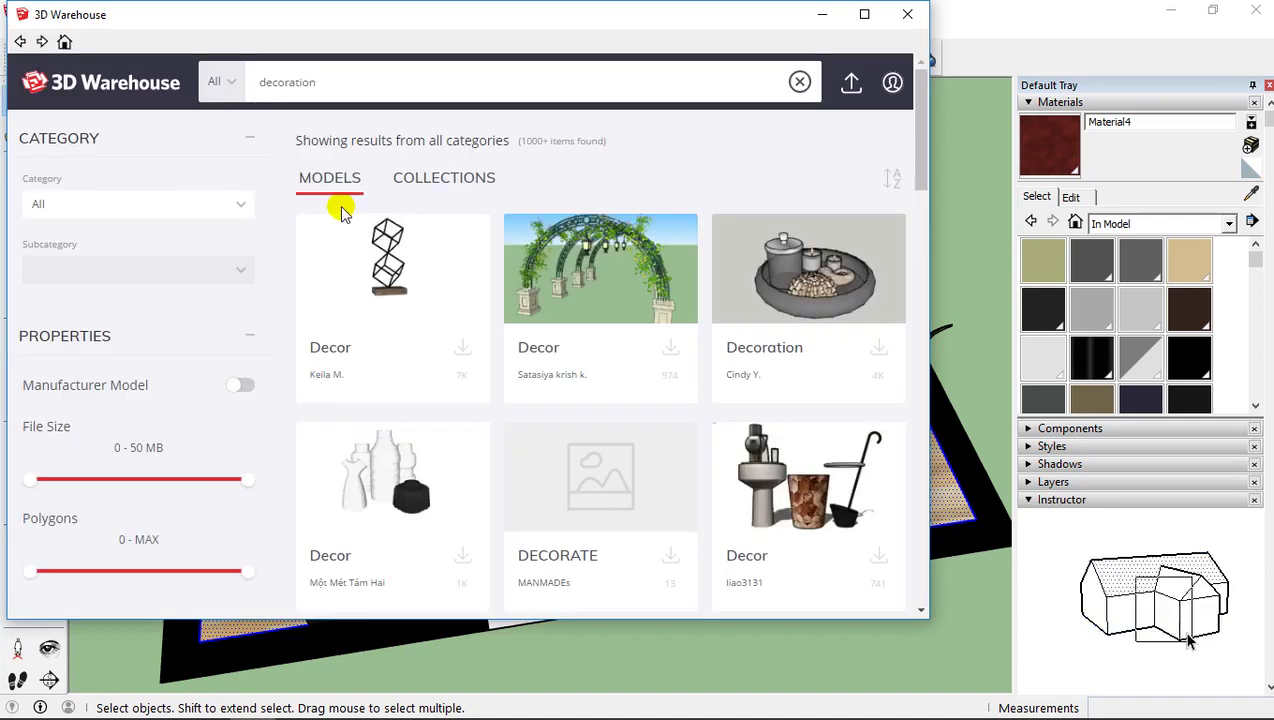
Step: Look further down the decoration results and open the Decor model of the dark curved-ring sculpture to check its details
scroll(563, 322, down, 20)
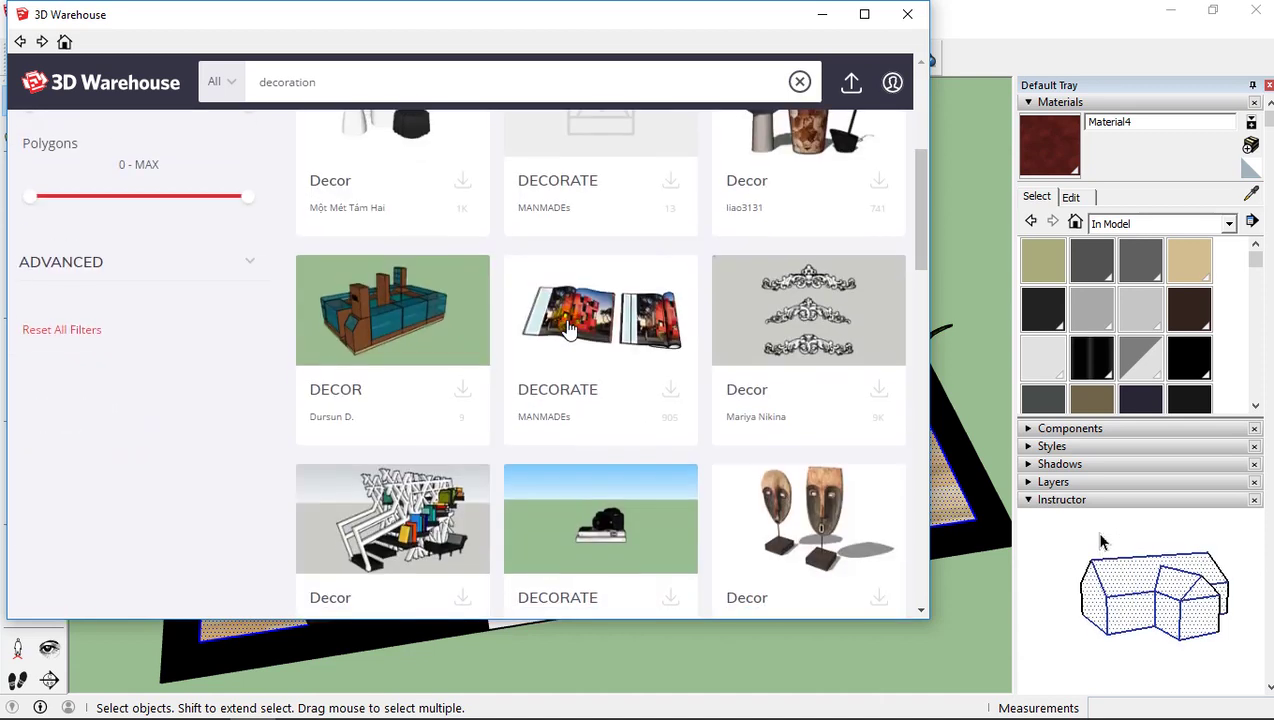
scroll(565, 325, down, 2)
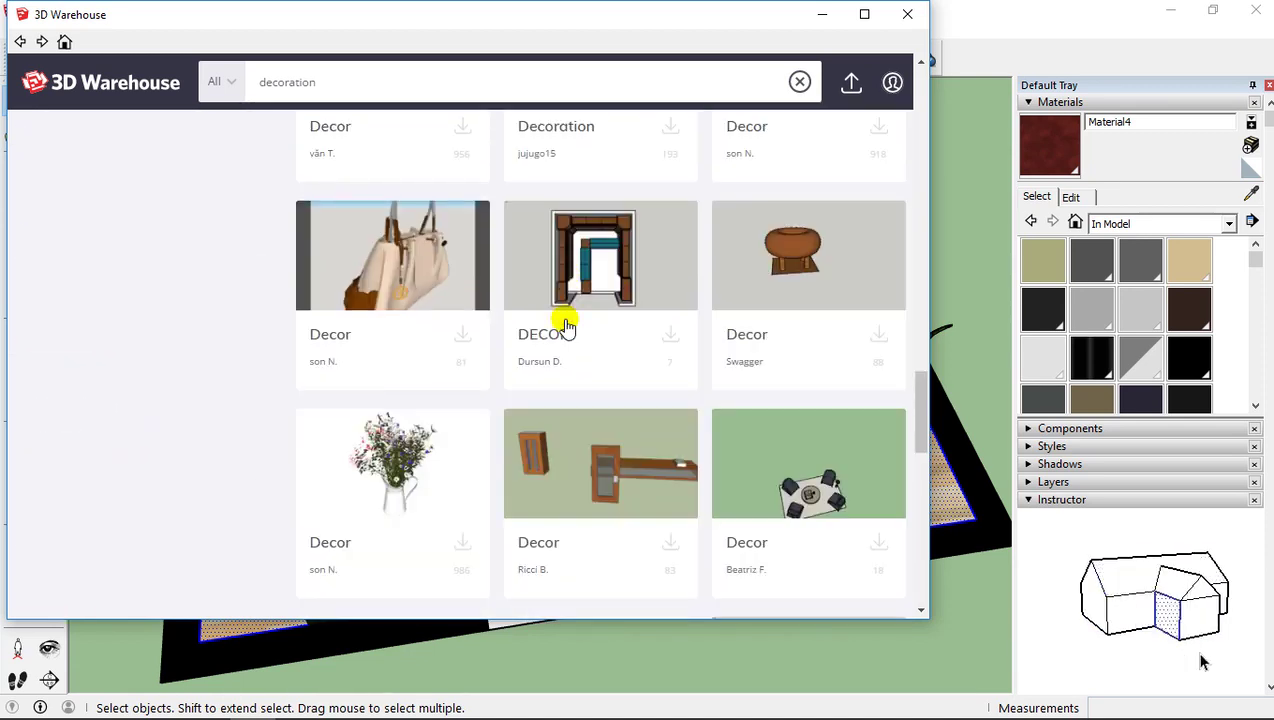
scroll(565, 327, down, 5)
scroll(565, 327, down, 8)
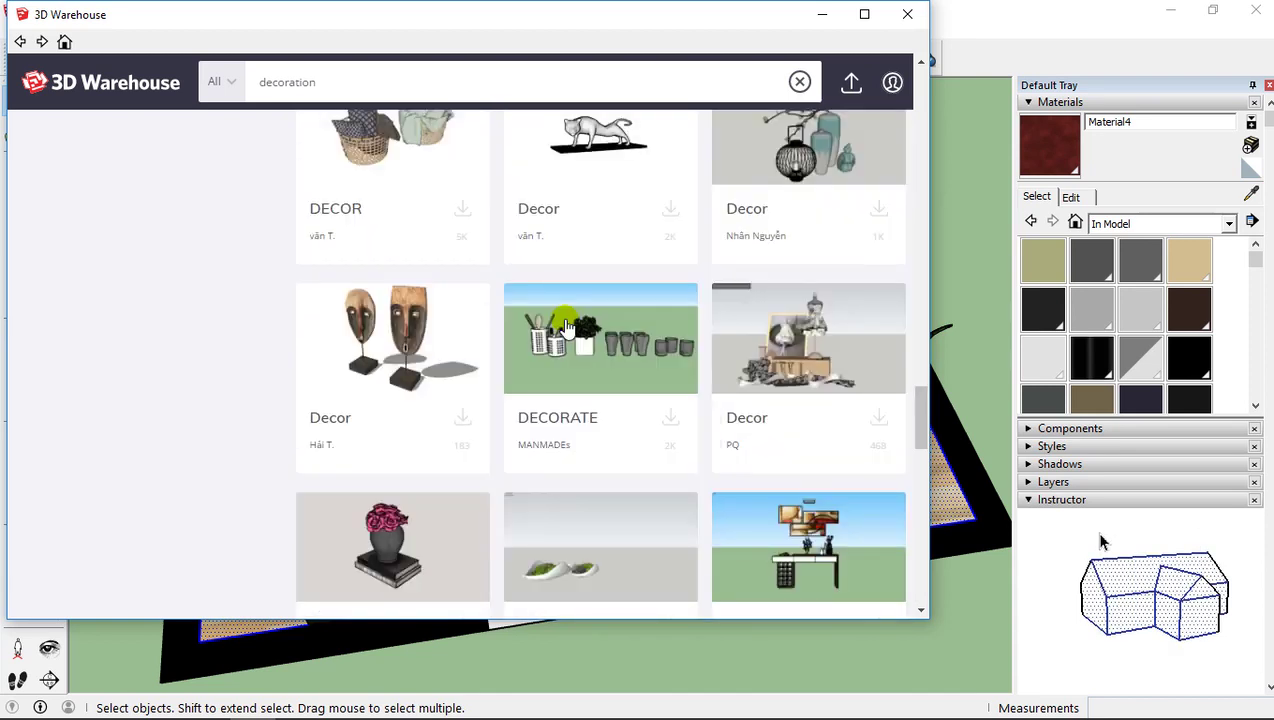
scroll(565, 327, down, 6)
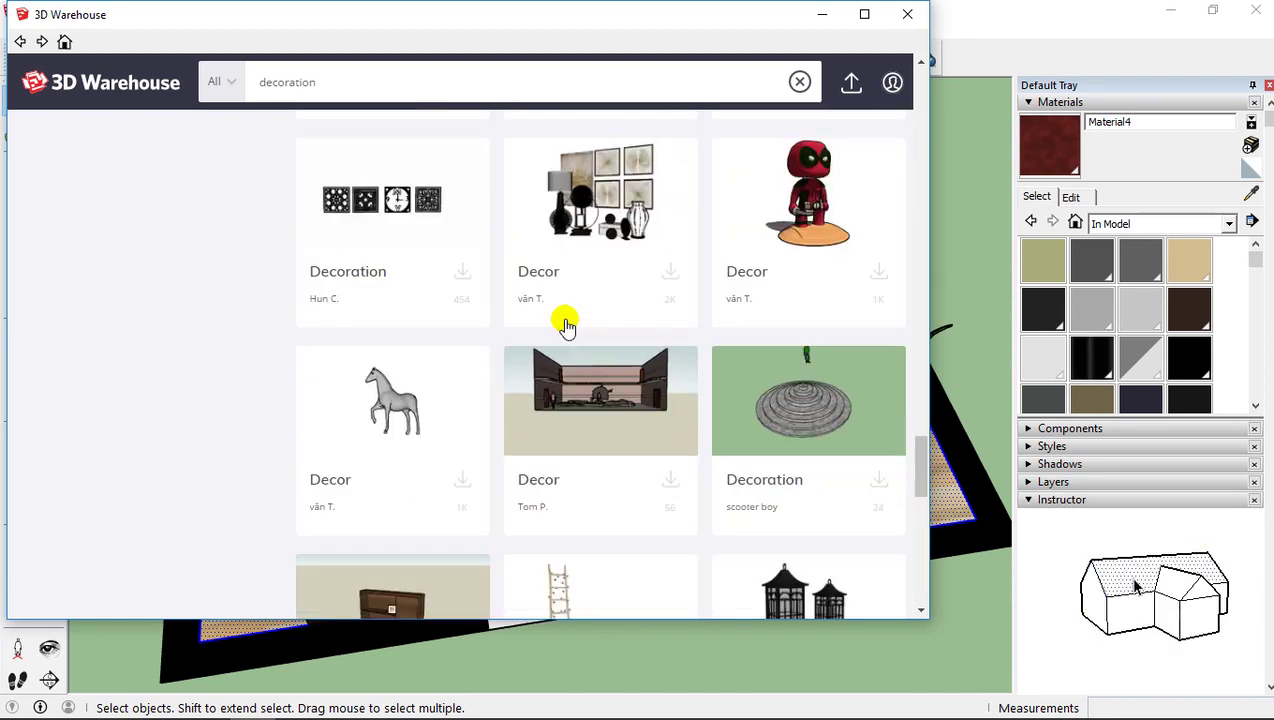
scroll(565, 327, down, 2)
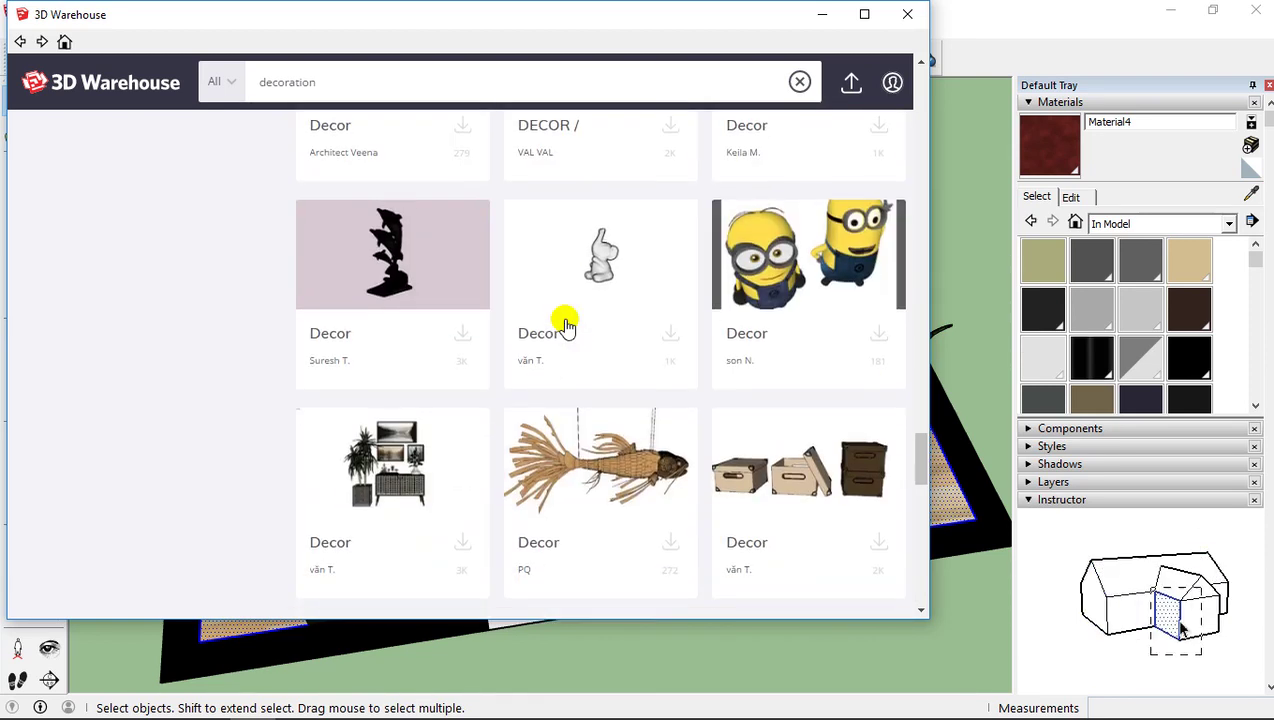
scroll(565, 327, down, 2)
scroll(565, 327, up, 2)
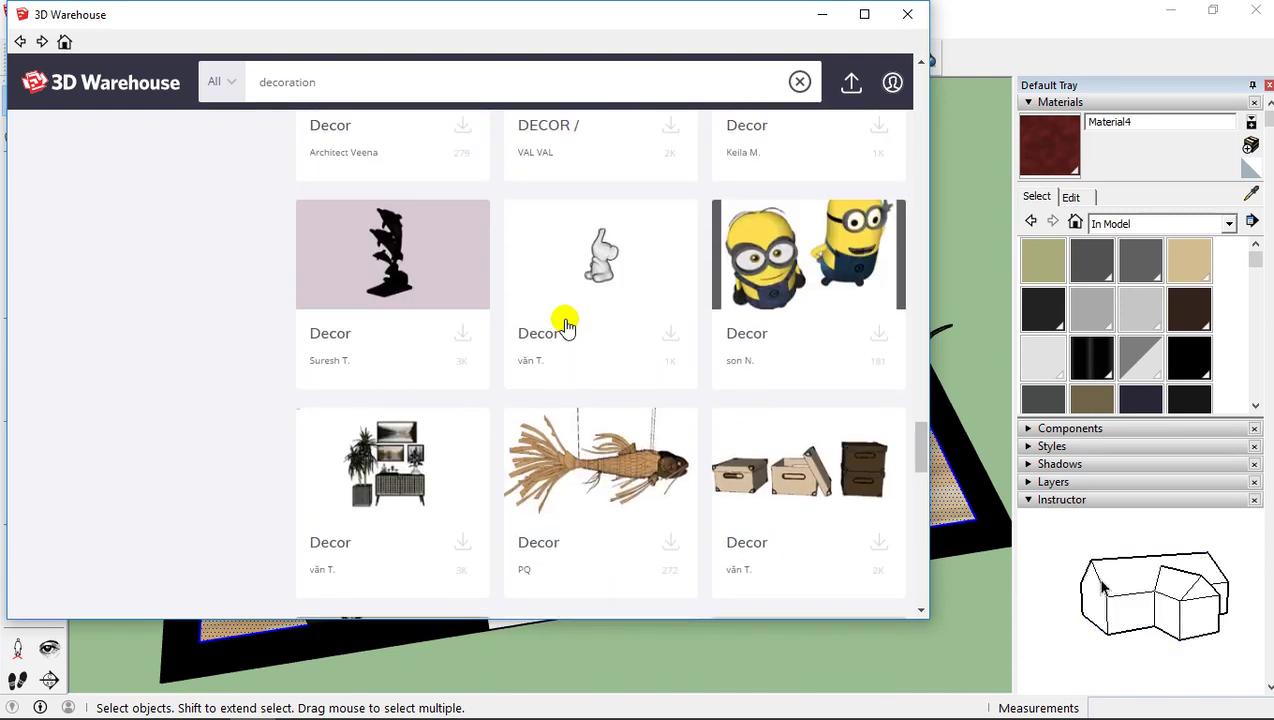
scroll(565, 327, down, 1)
scroll(565, 327, down, 6)
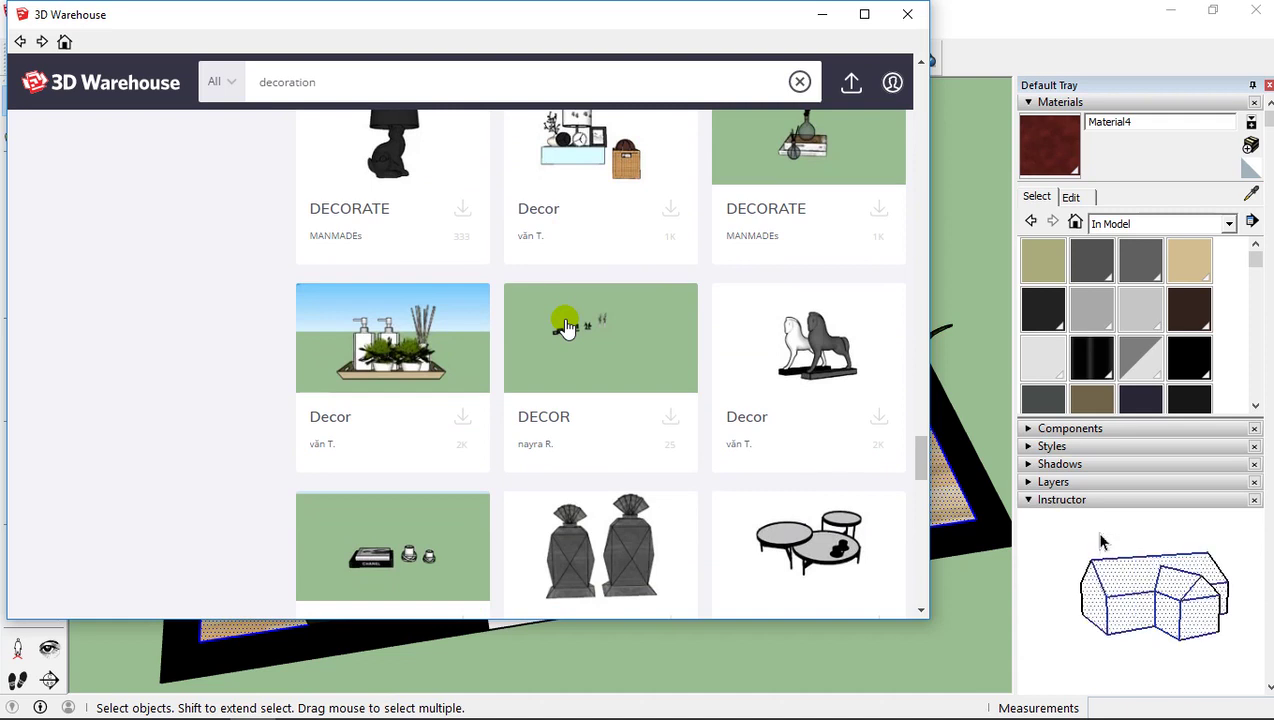
scroll(566, 326, down, 1)
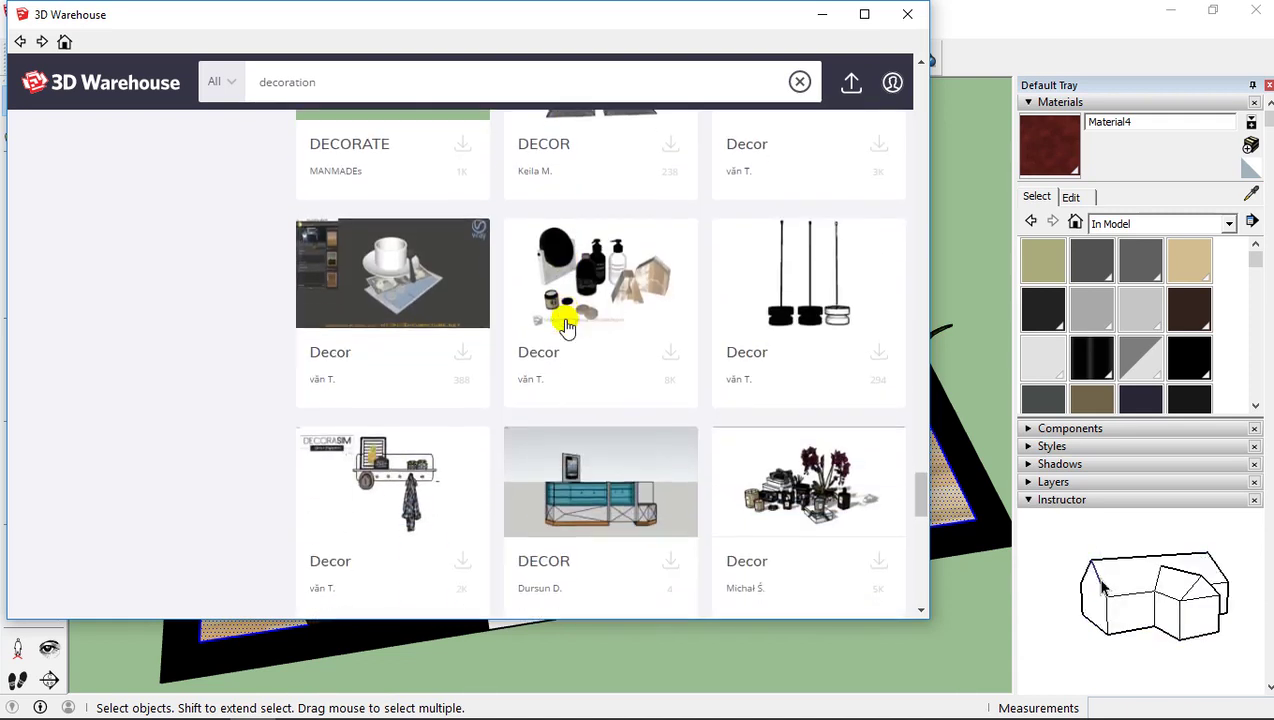
scroll(566, 326, down, 2)
scroll(566, 326, up, 1)
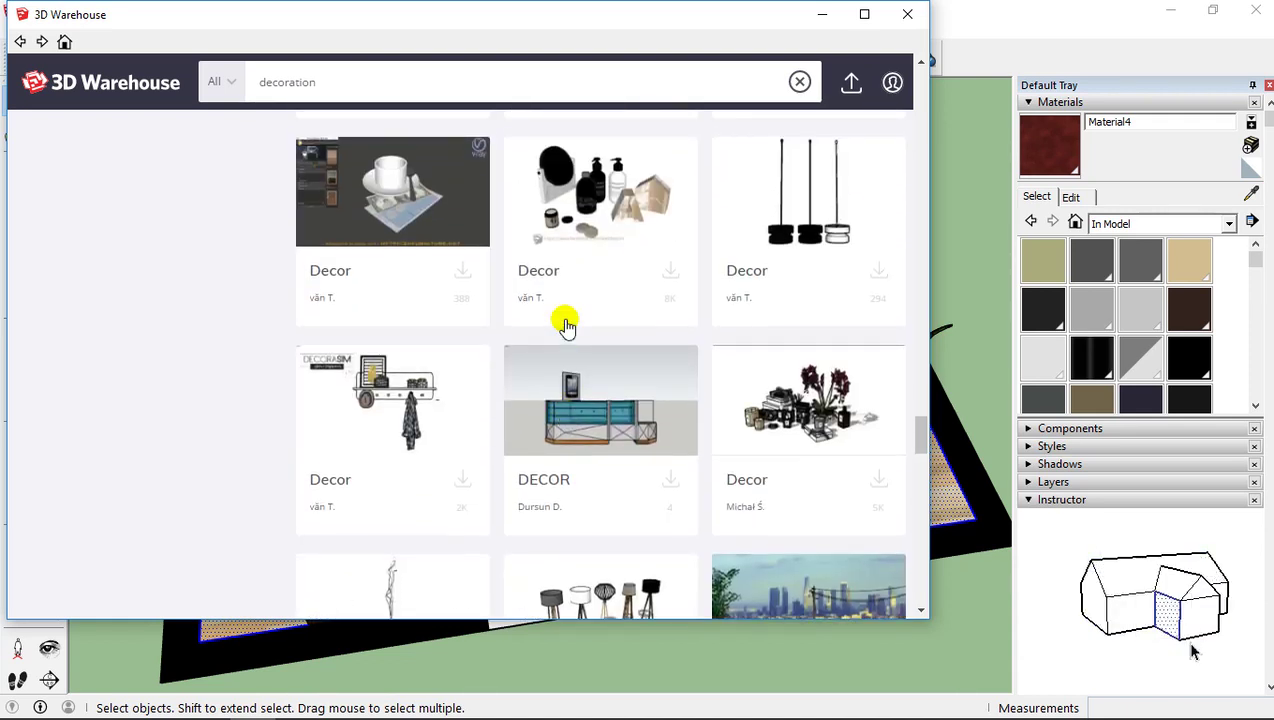
scroll(566, 326, down, 4)
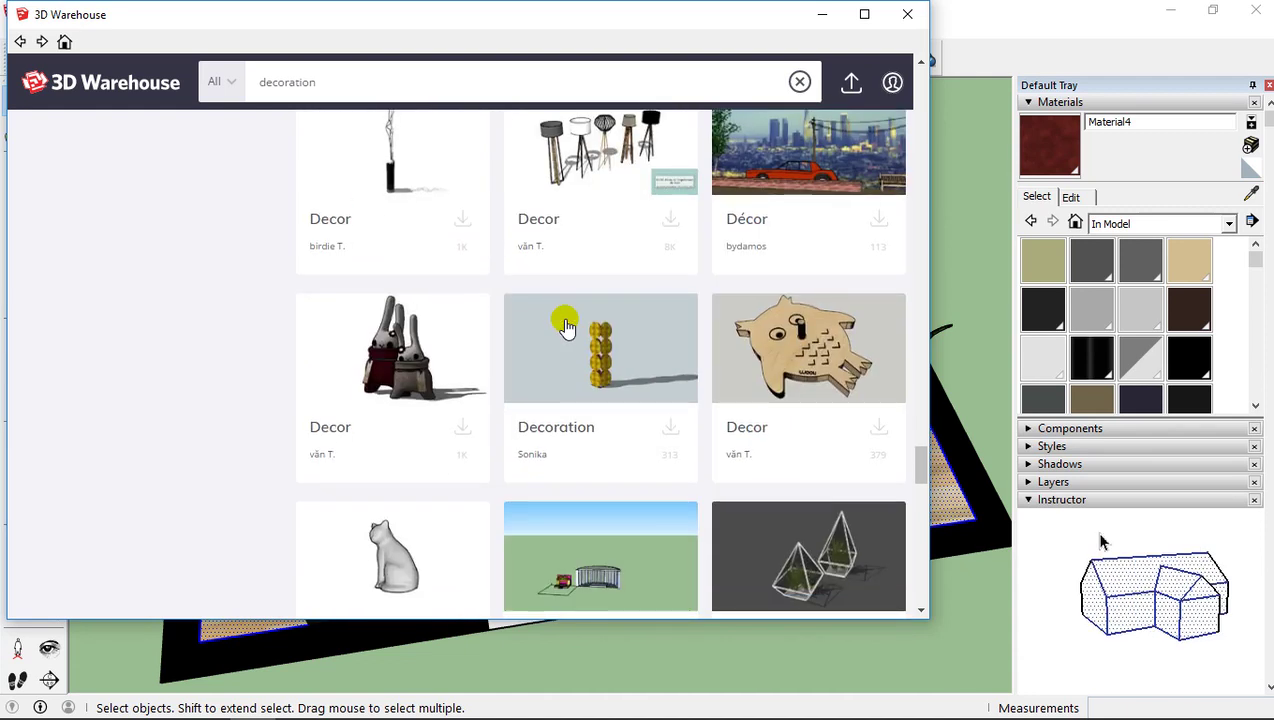
scroll(566, 326, up, 2)
scroll(566, 326, down, 7)
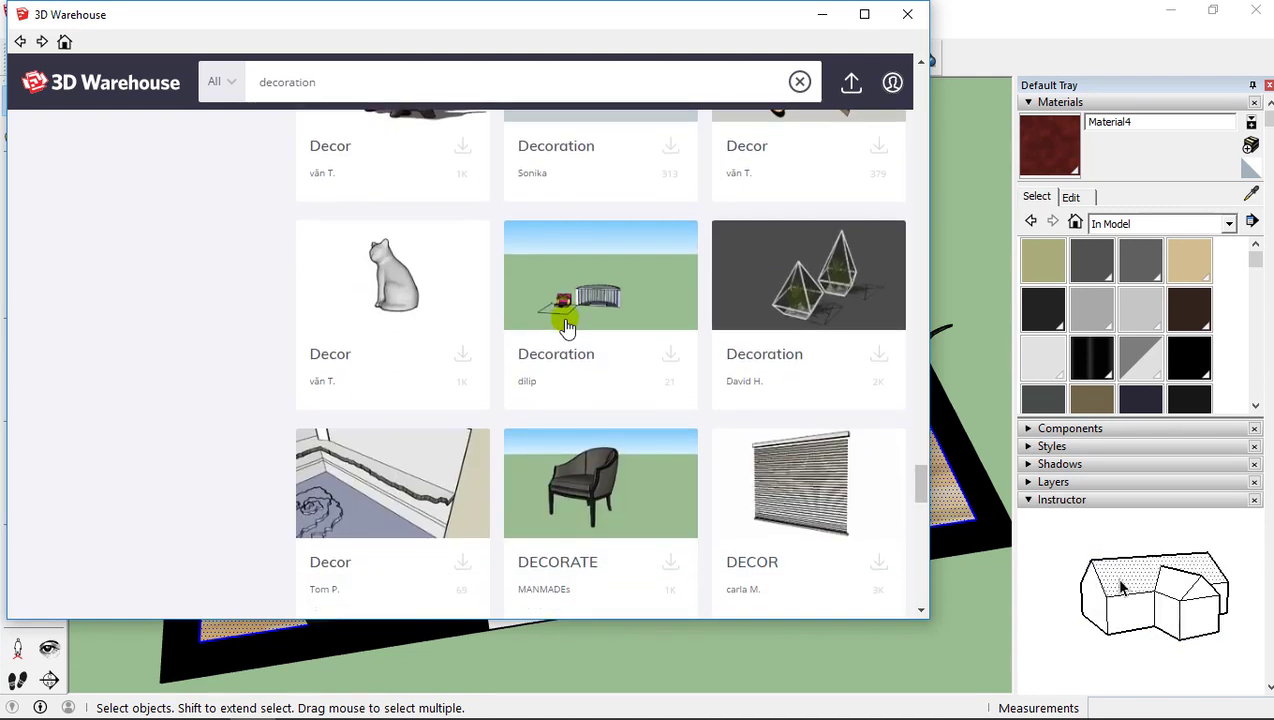
scroll(566, 326, down, 5)
scroll(566, 326, down, 7)
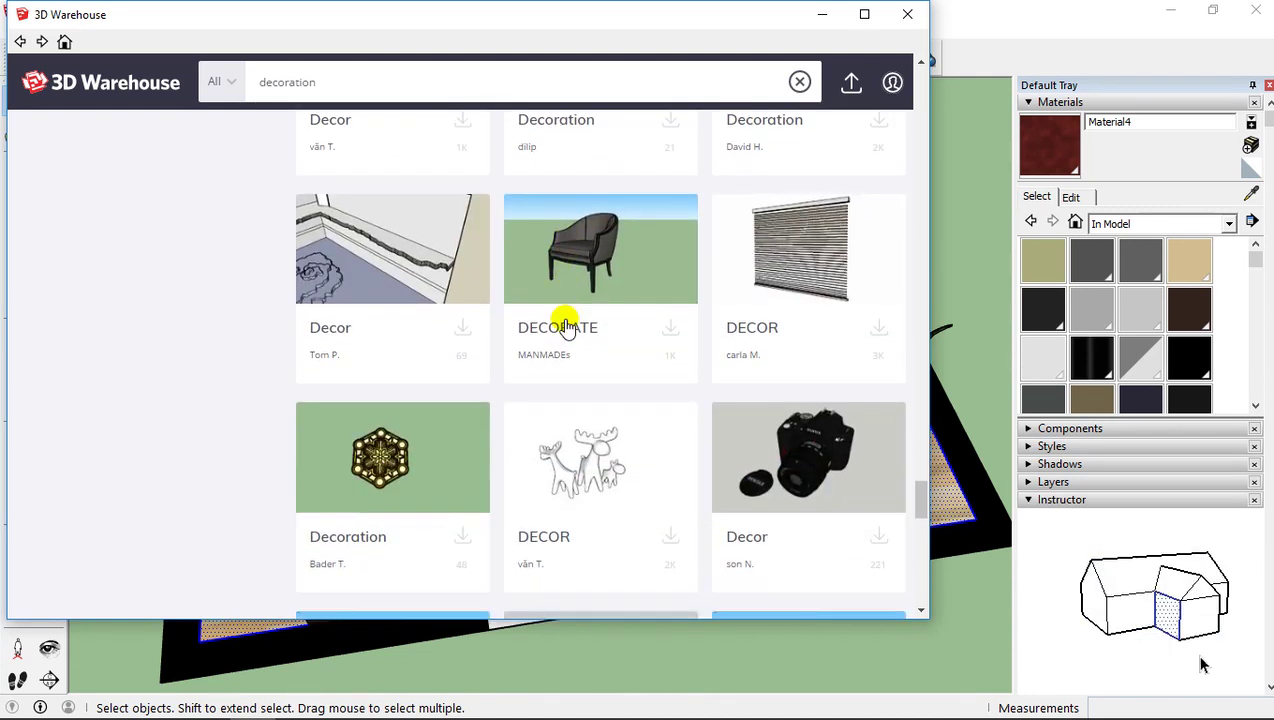
scroll(566, 326, down, 8)
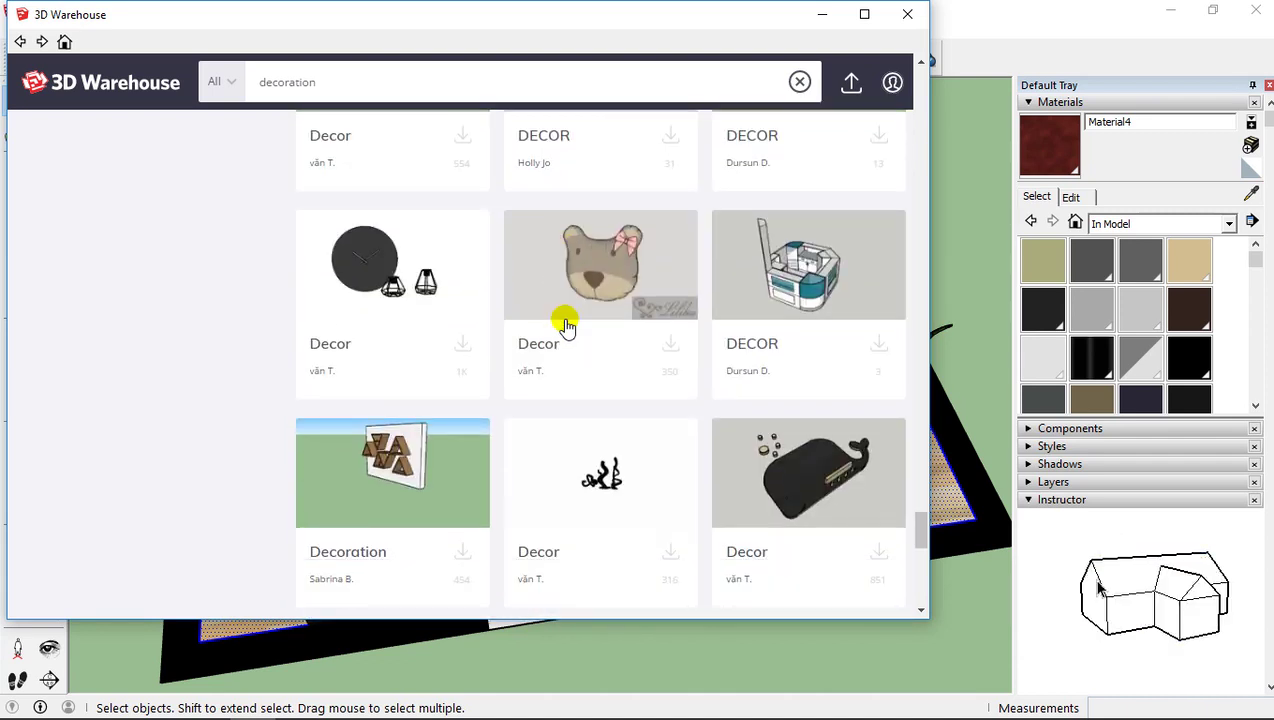
scroll(566, 326, up, 8)
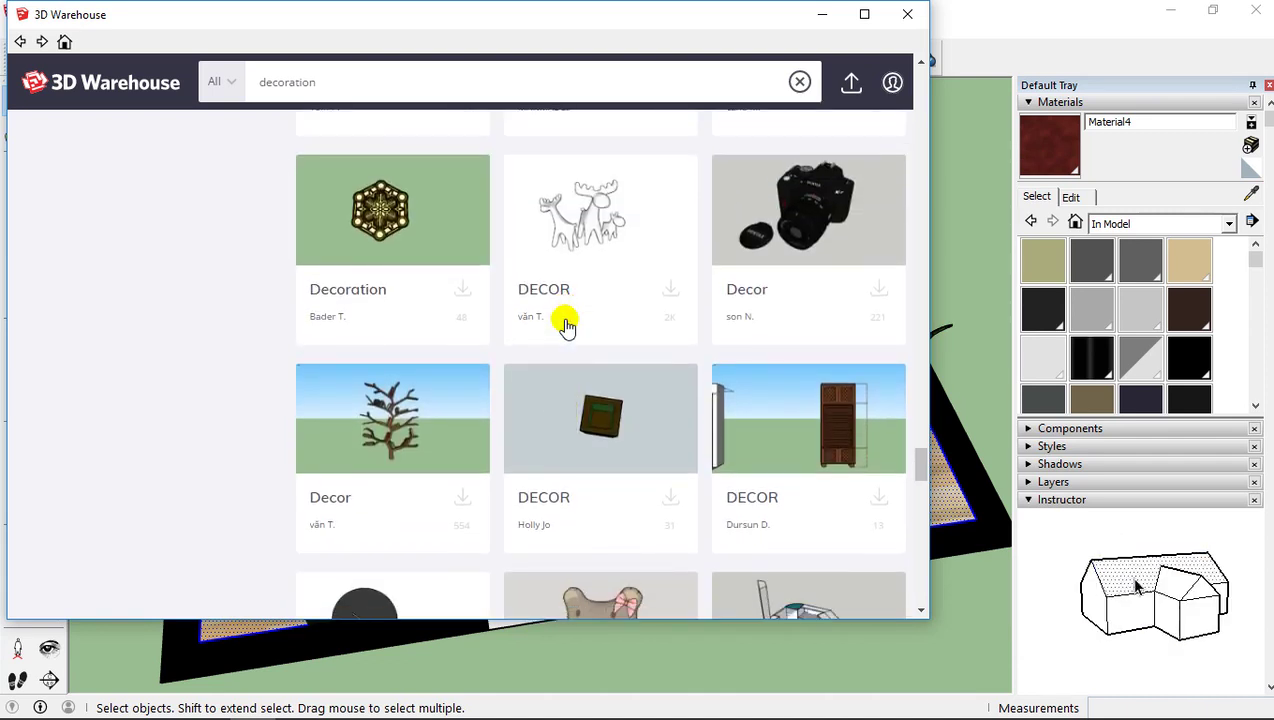
scroll(566, 326, down, 13)
scroll(566, 326, down, 10)
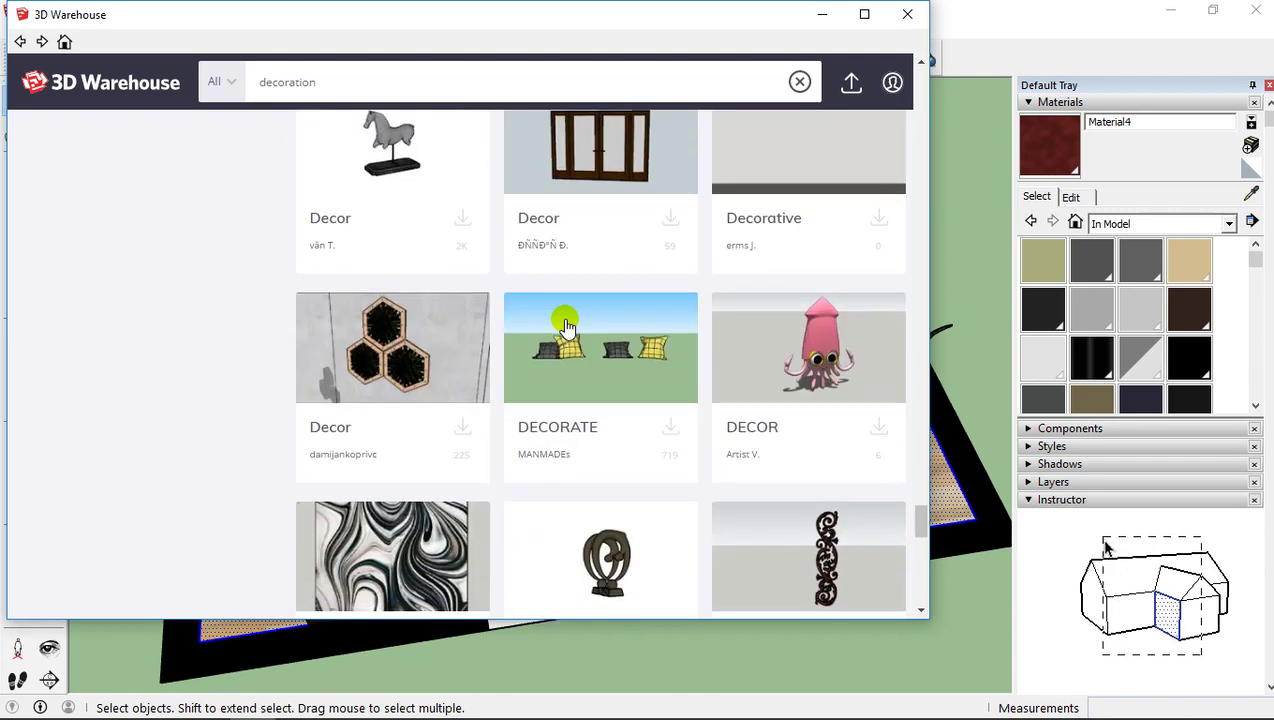
scroll(566, 326, down, 6)
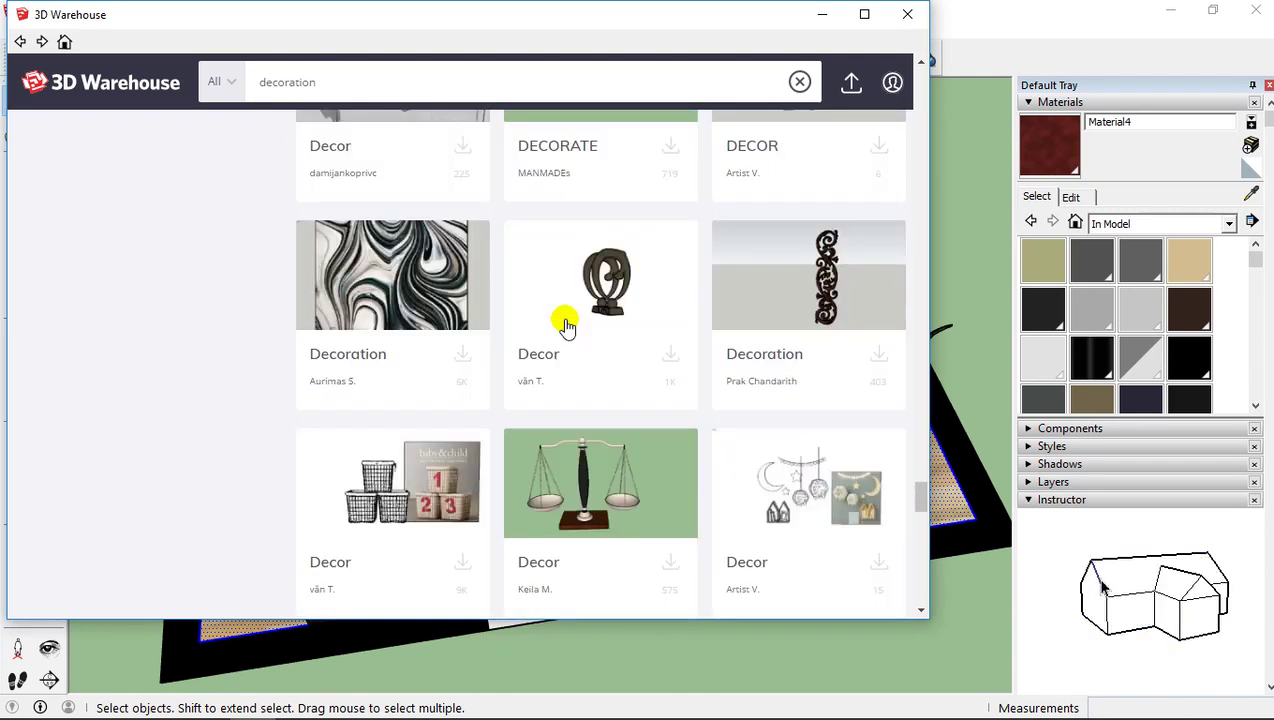
scroll(566, 326, down, 2)
mouse_move(614, 219)
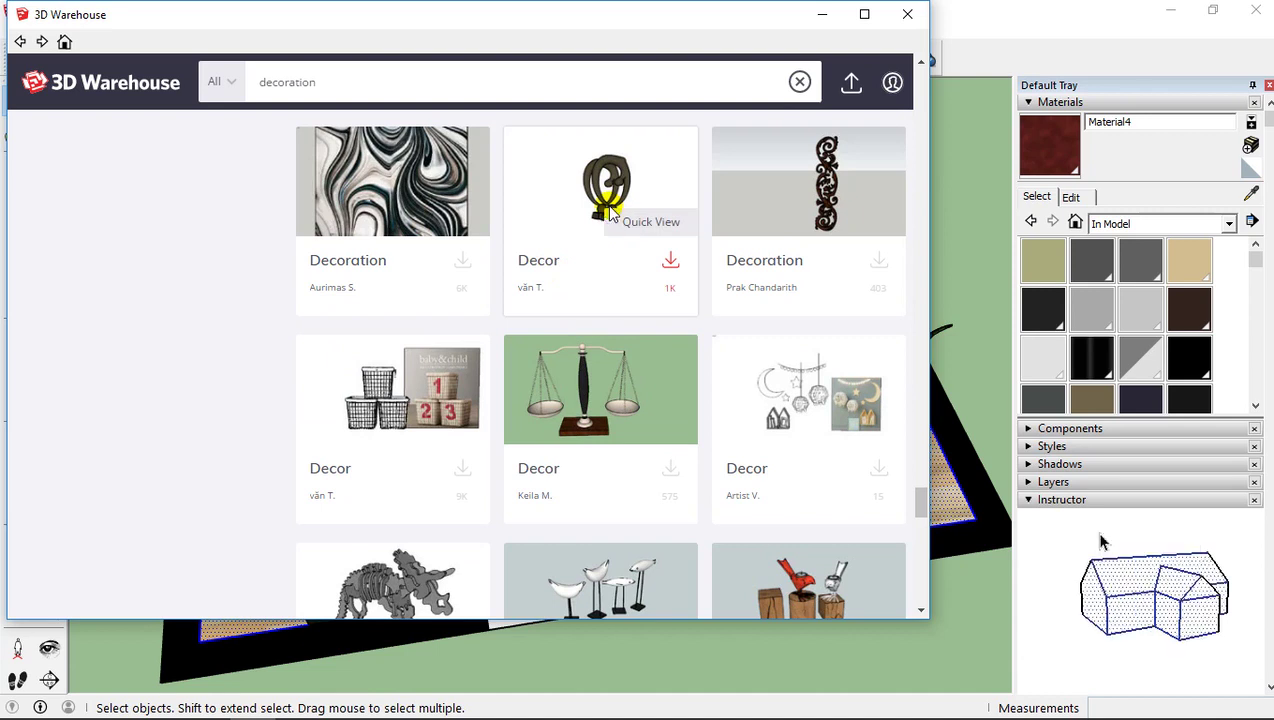
click(609, 210)
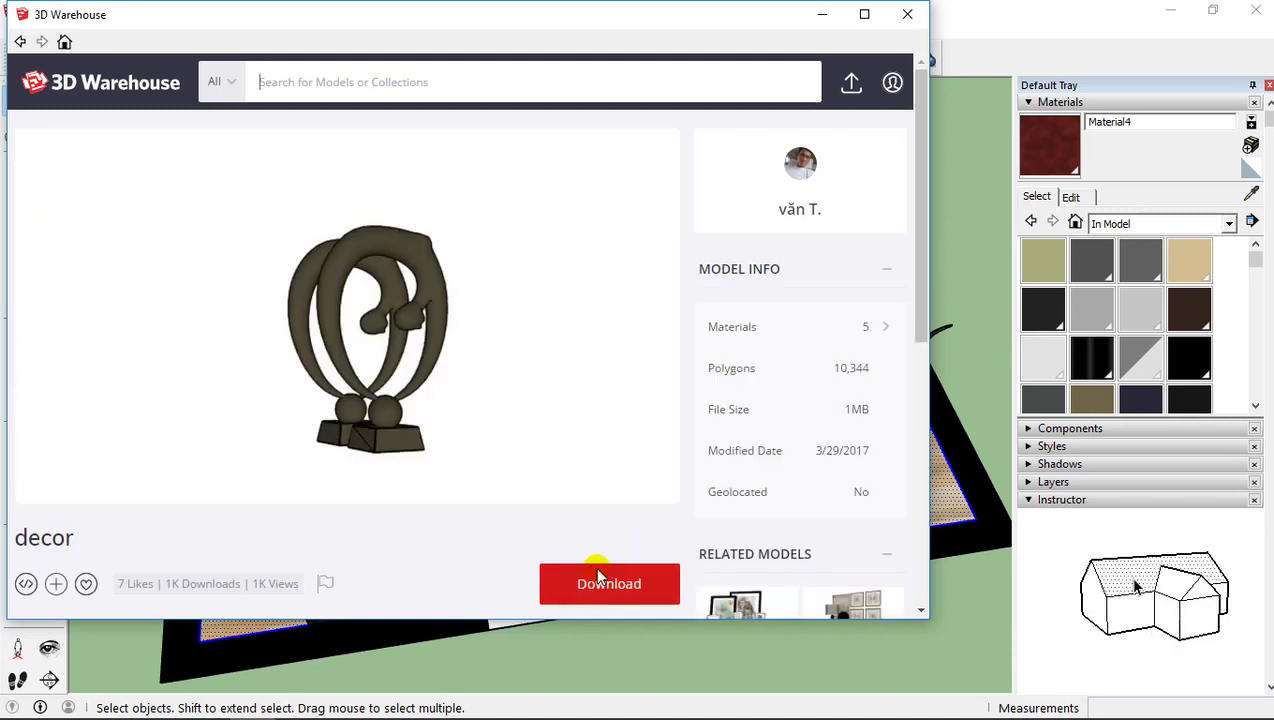
Step: Search the 3D Warehouse for "decoration" again and open the DECORATE model of a black camera on stacked books
click(263, 80)
text(decoration)
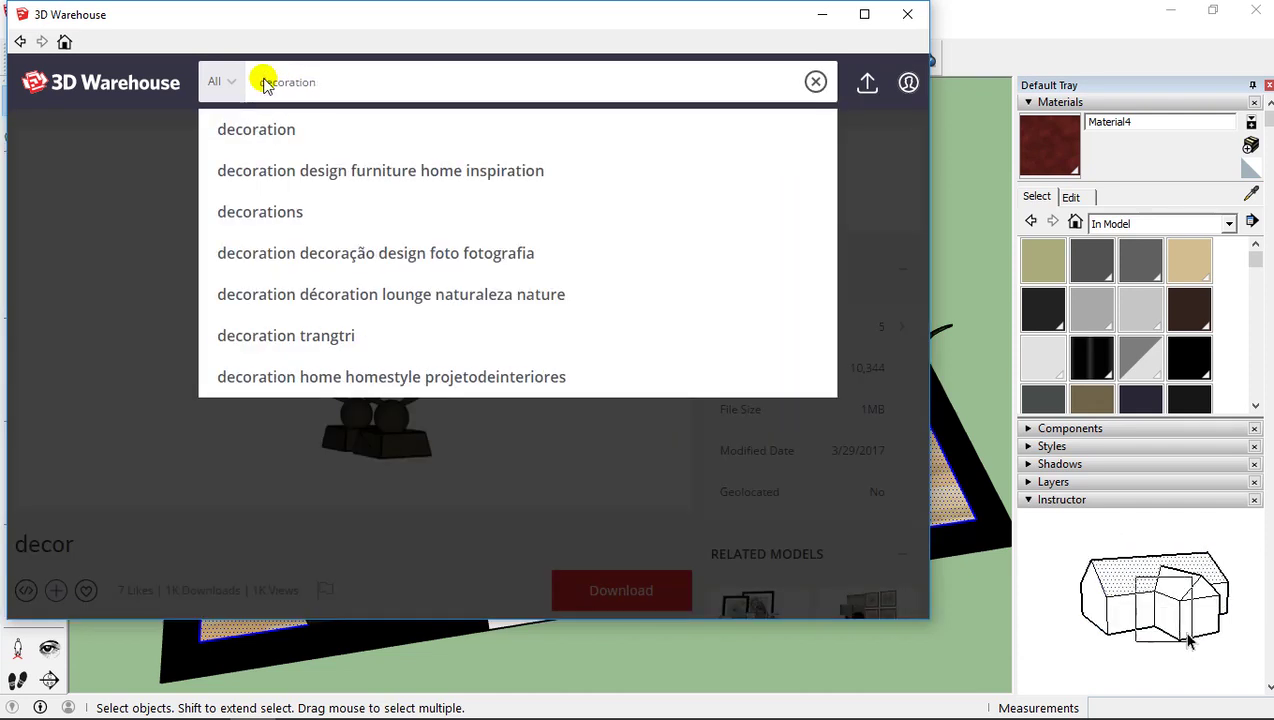
key(Return)
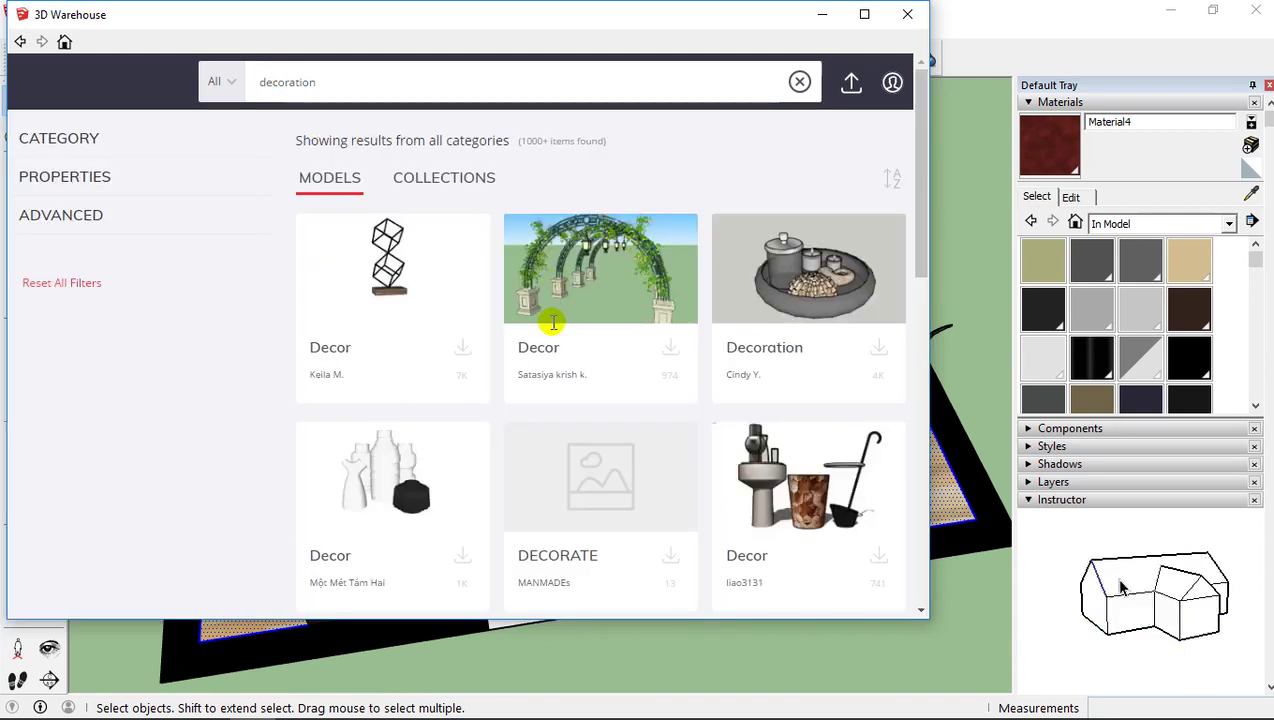
scroll(553, 322, down, 5)
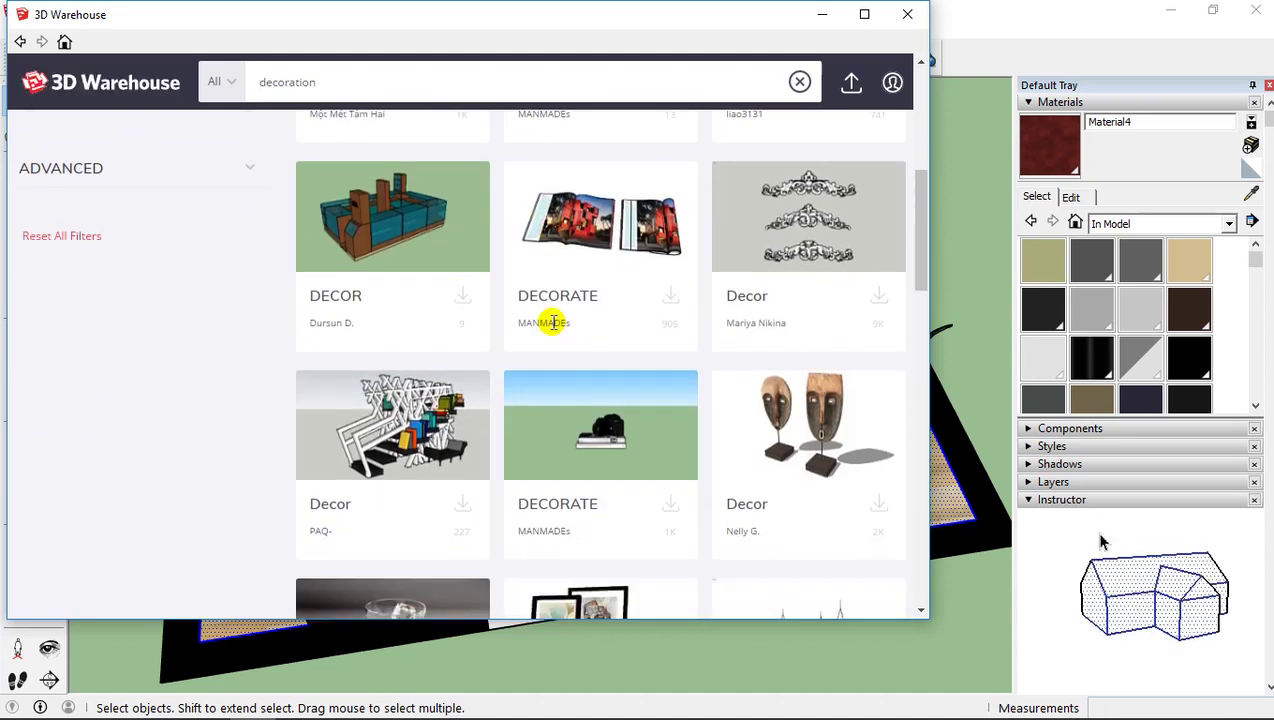
scroll(553, 322, down, 3)
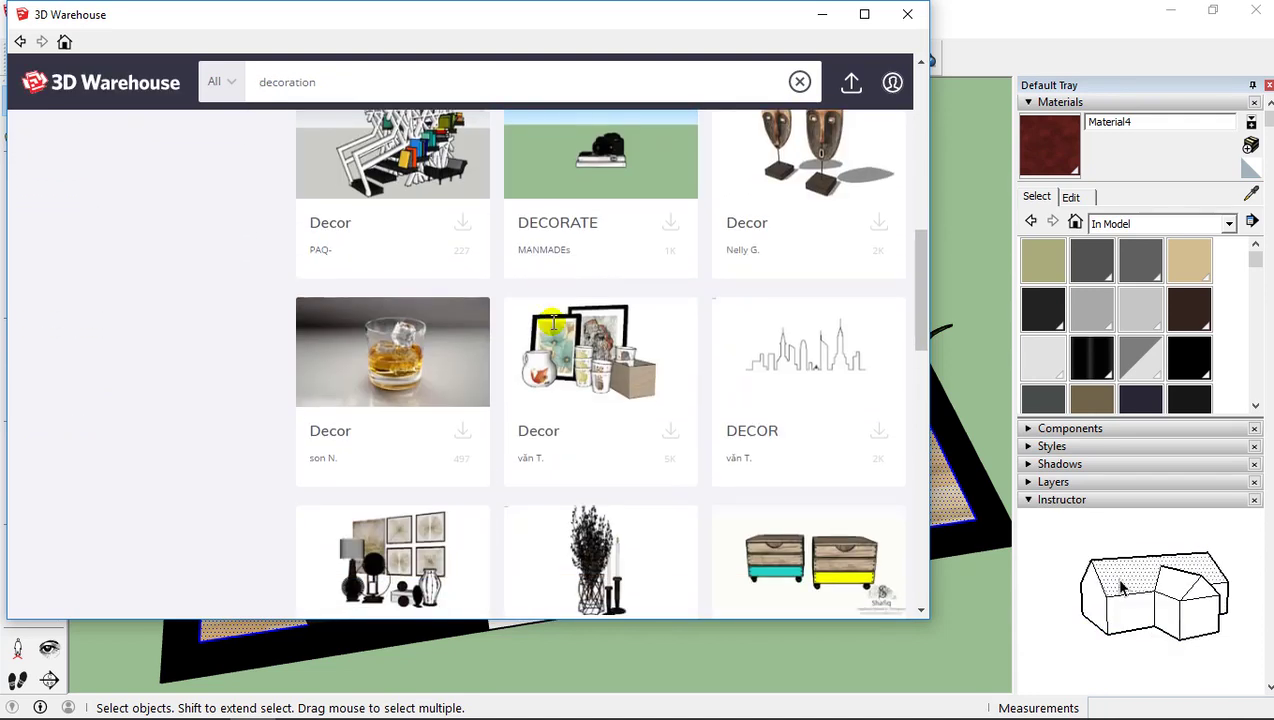
click(585, 175)
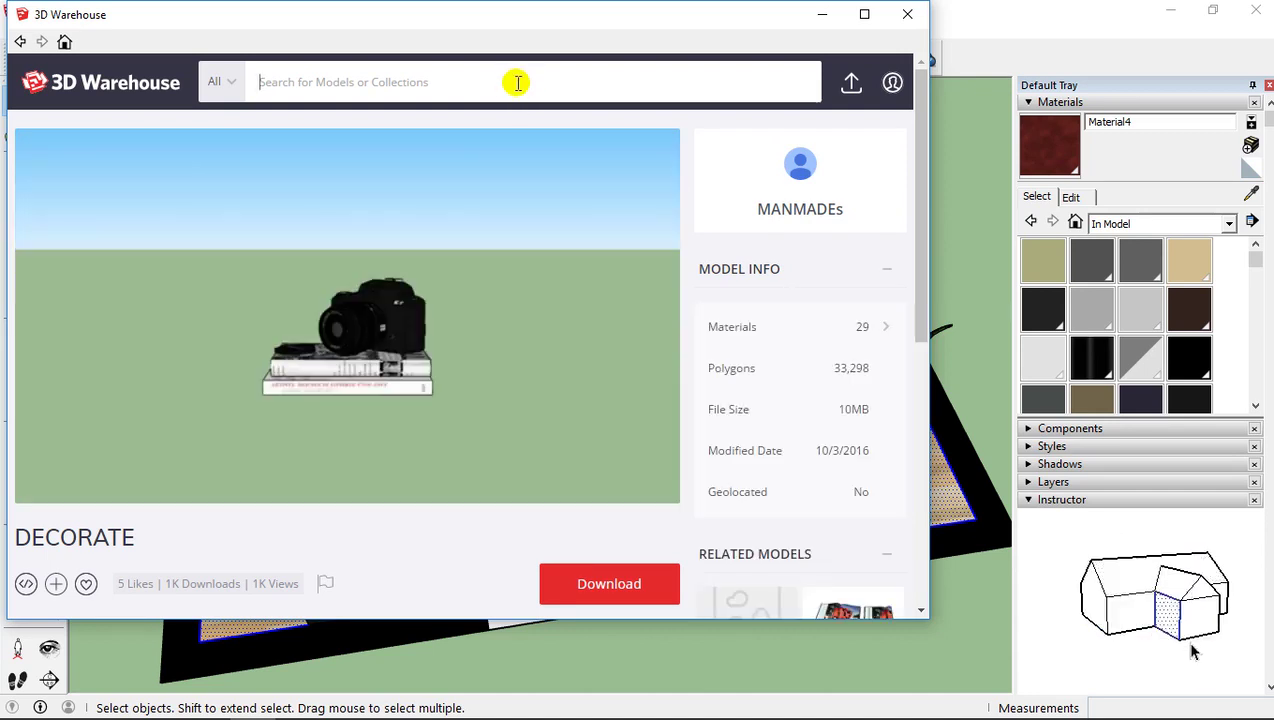
Step: Search the 3D Warehouse for "decoration" and load the Decoration model of a curved tray with three round stones directly into the model
text(decoration)
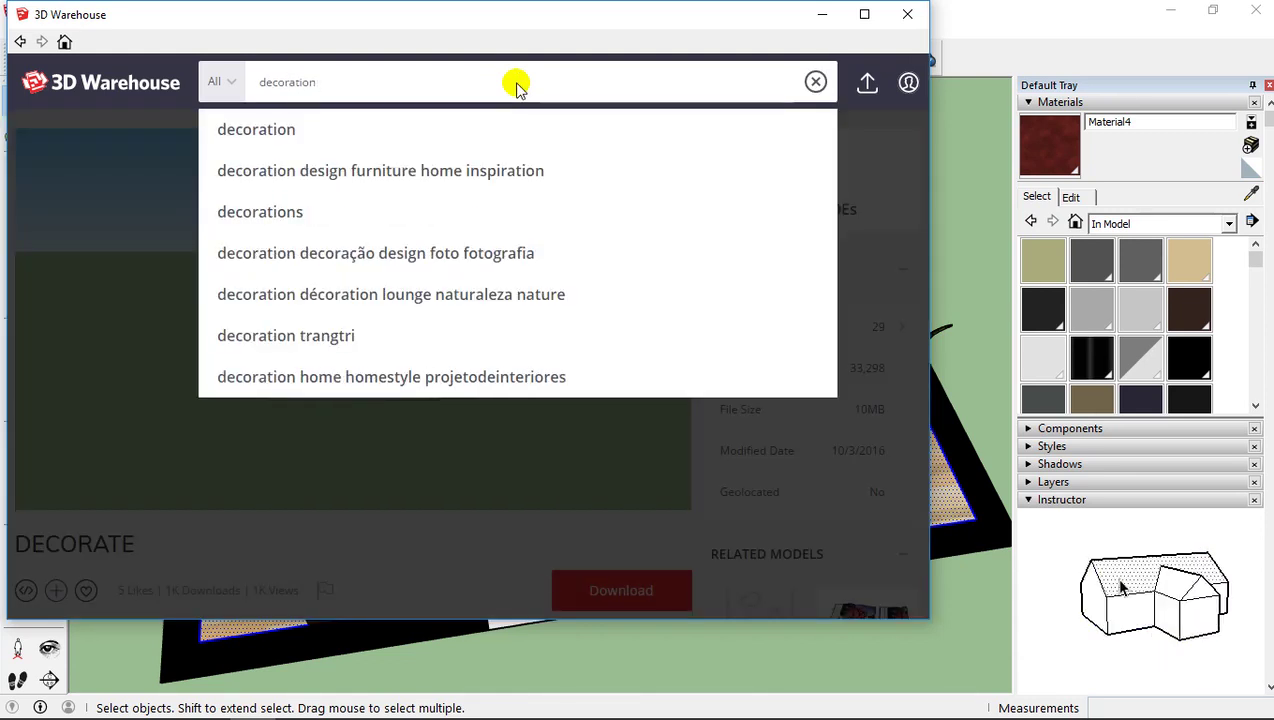
key(Return)
click(503, 372)
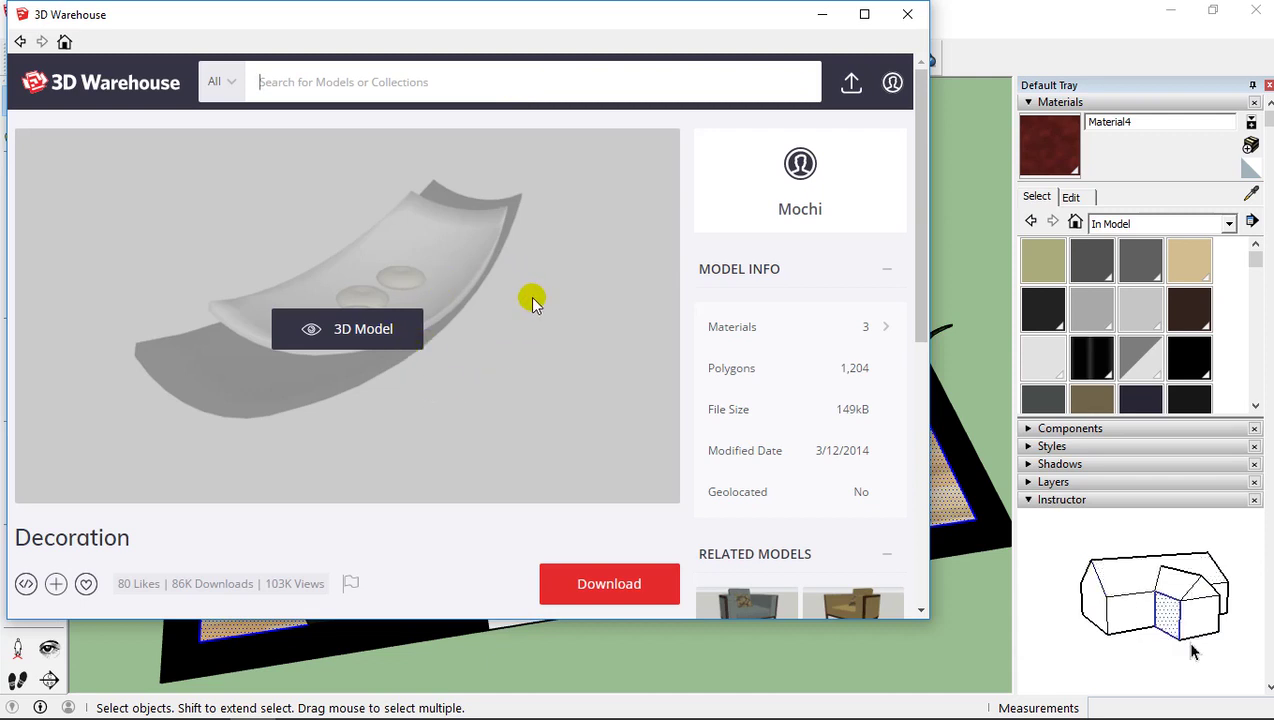
scroll(533, 302, down, 1)
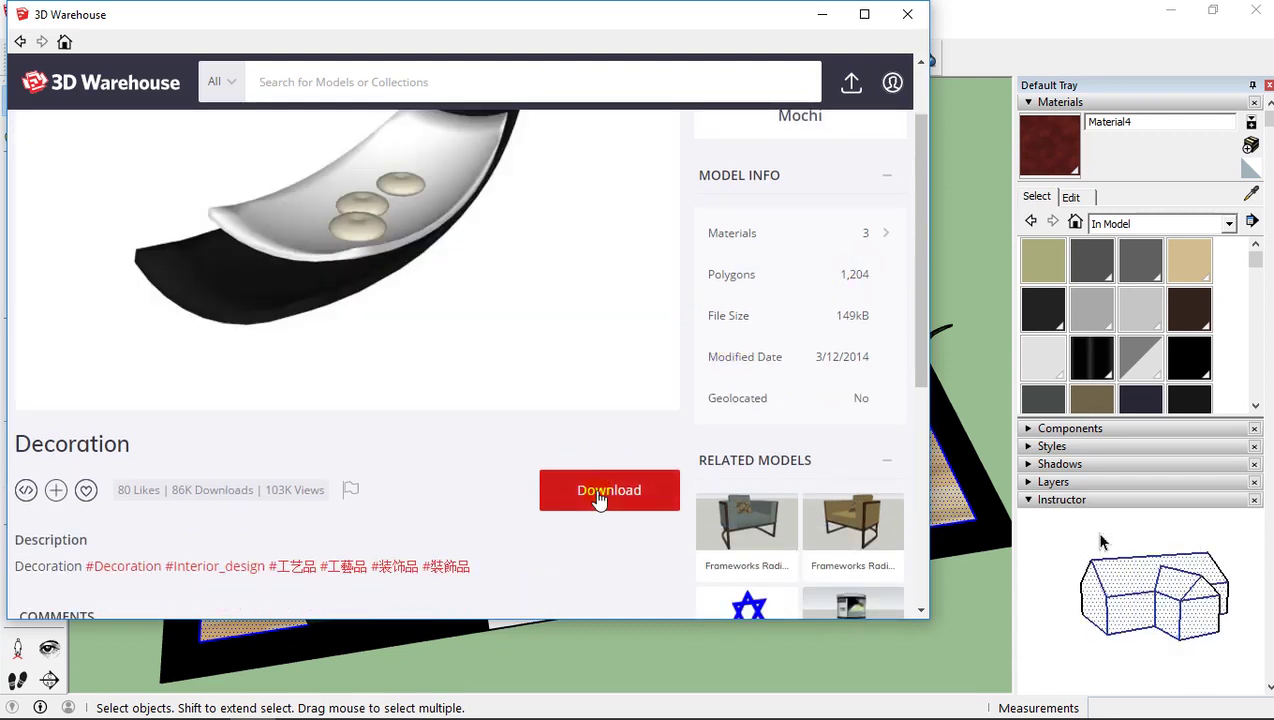
click(598, 498)
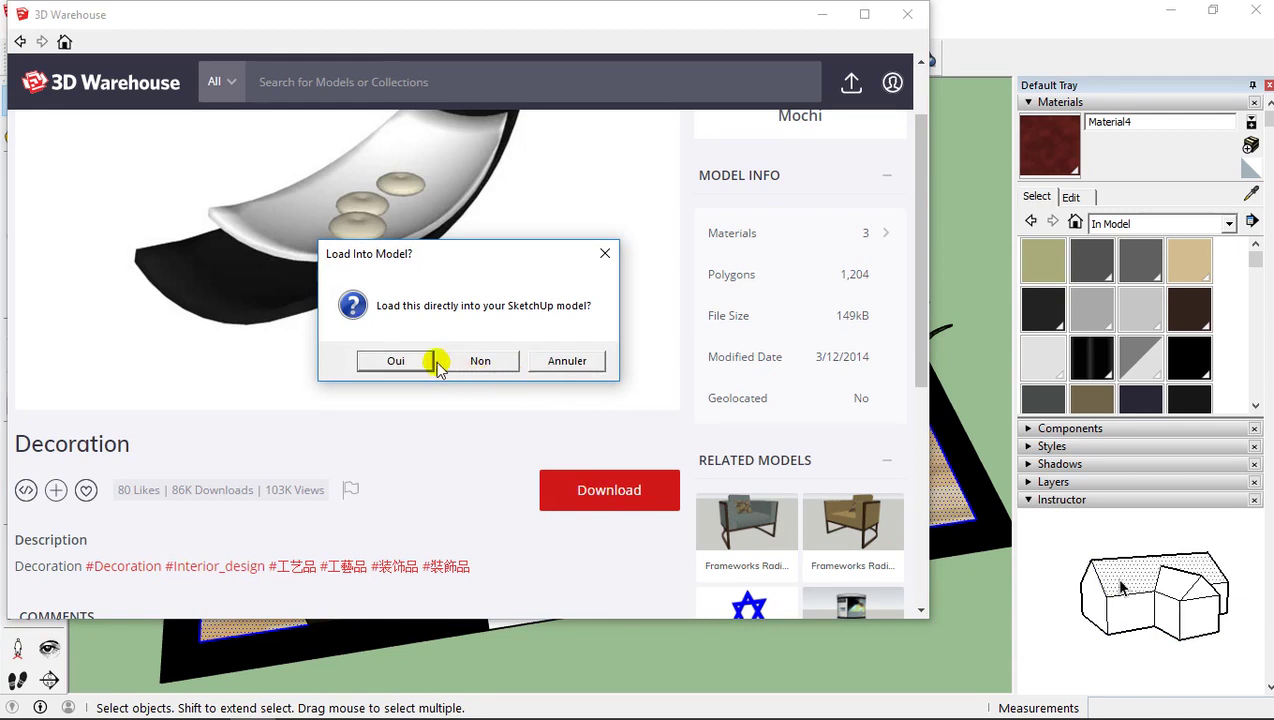
click(405, 367)
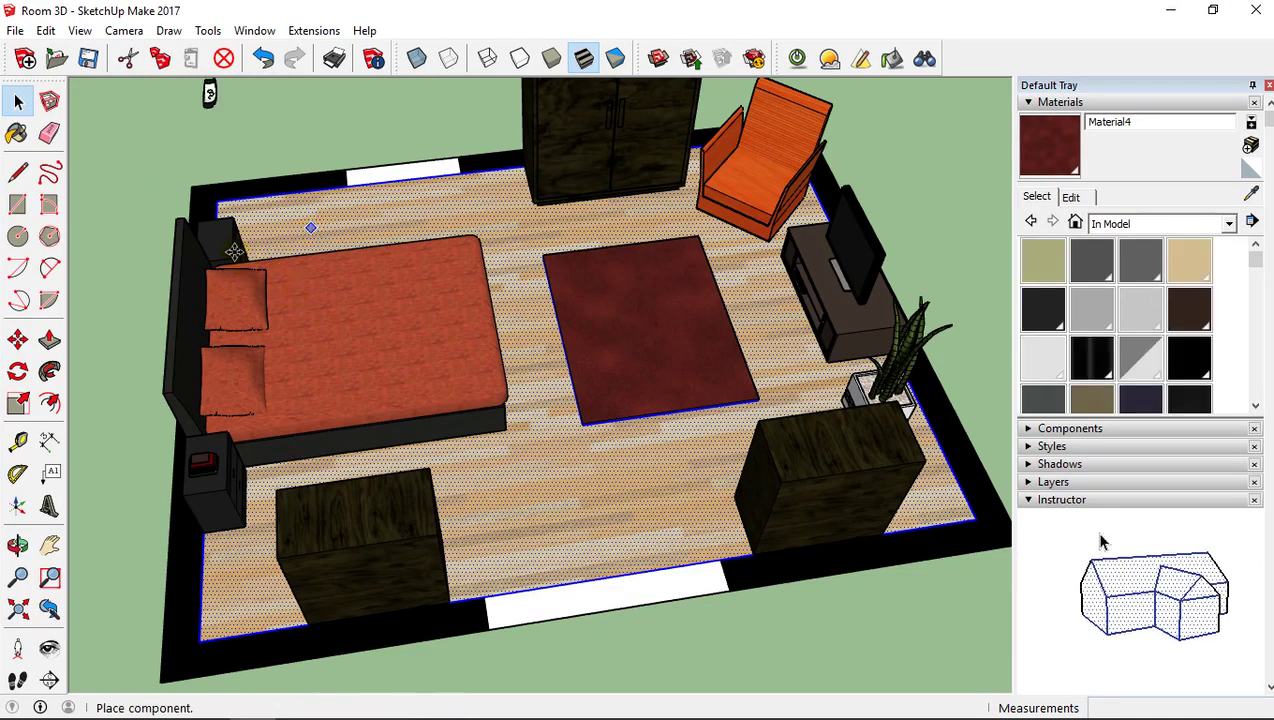
Step: Place the curved tray beside the nightstand on the window side of the bed and move it about 0.42 m onto the nightstand's top
scroll(245, 240, up, 3)
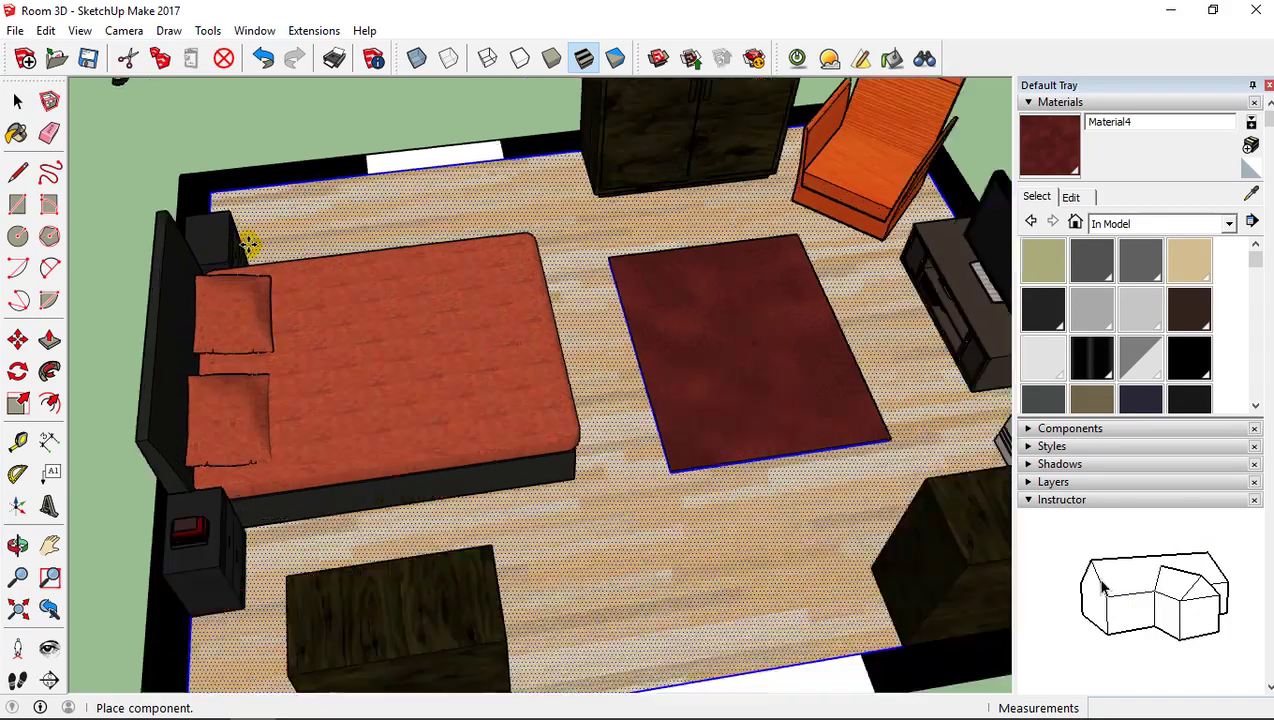
click(506, 475)
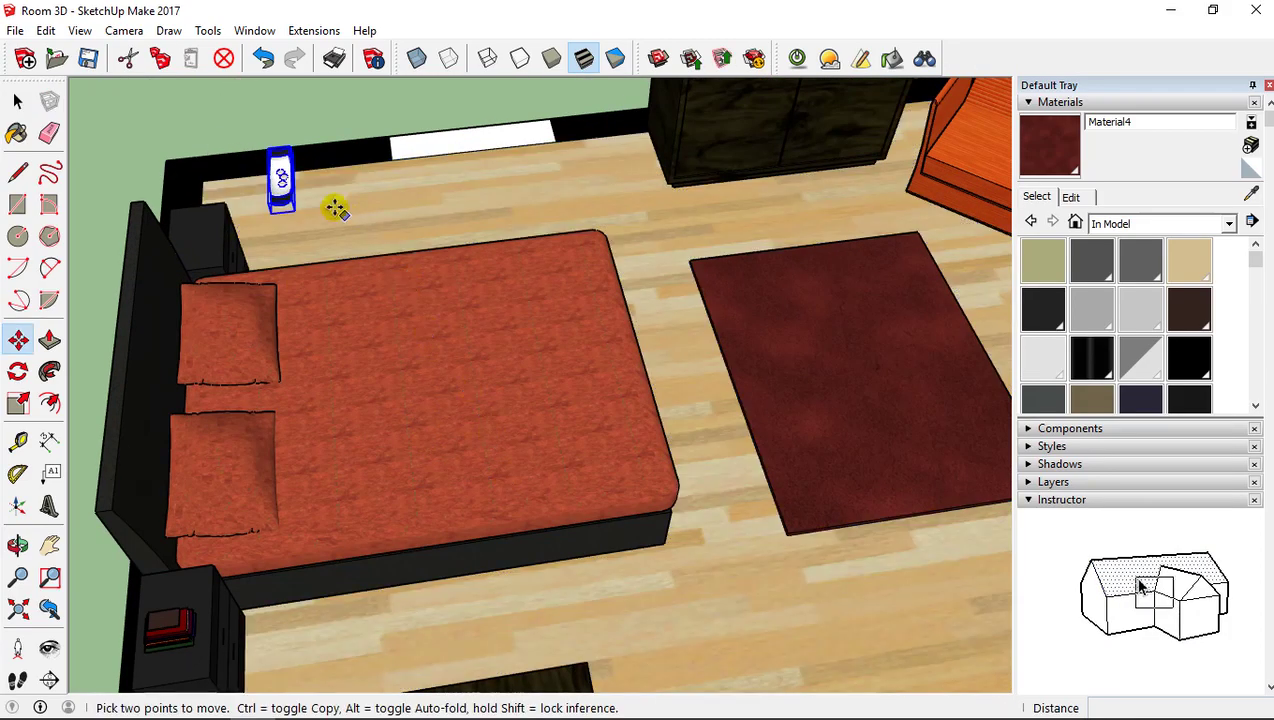
scroll(295, 200, up, 4)
scroll(295, 200, up, 2)
middle_drag(262, 213, 435, 199)
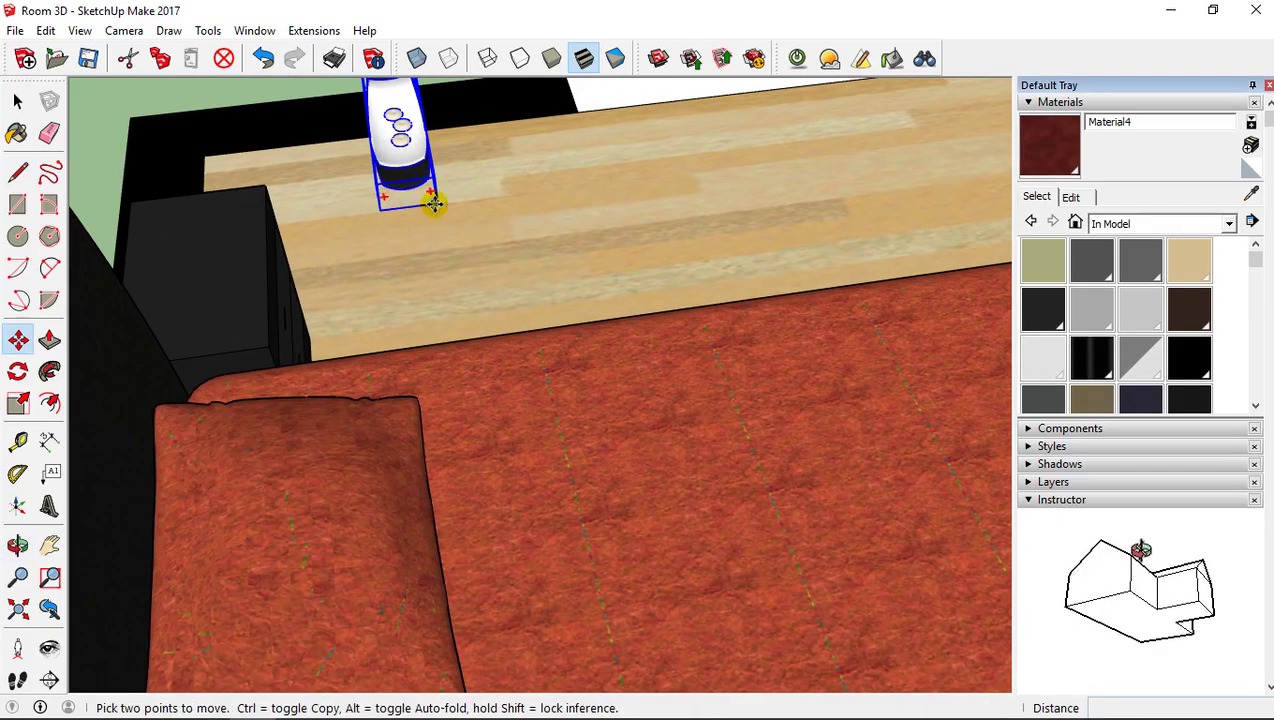
click(440, 202)
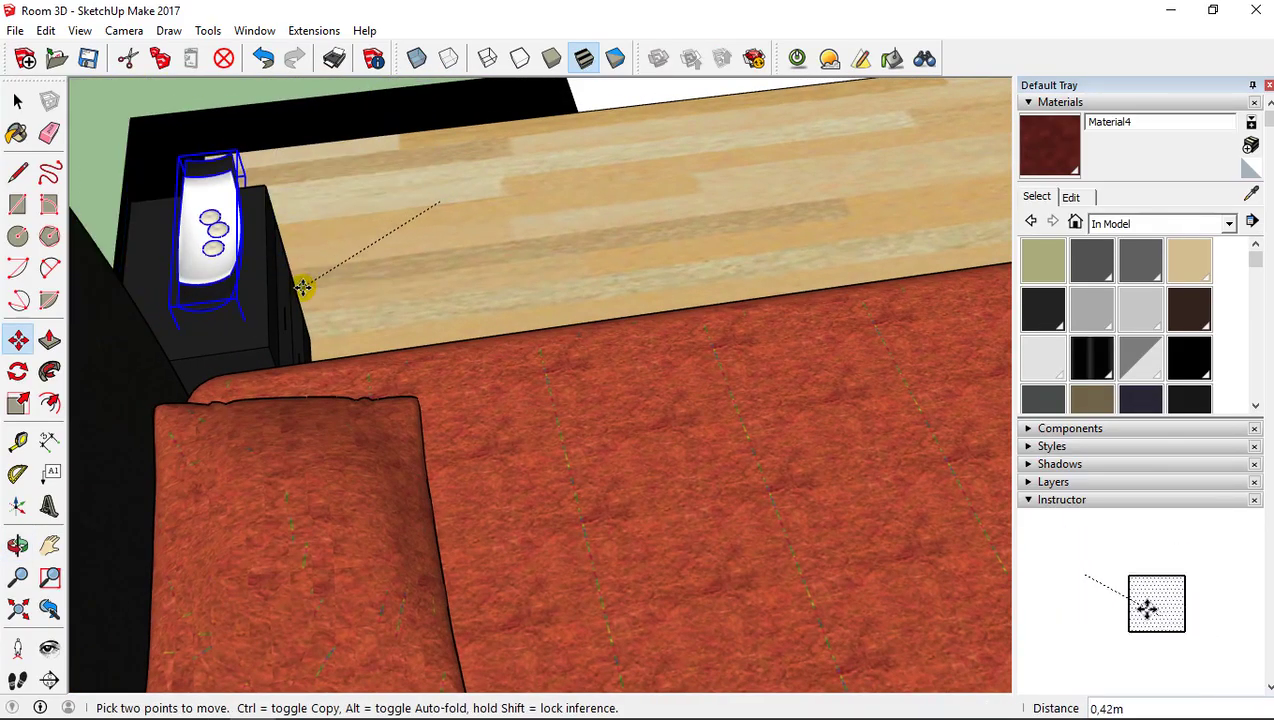
click(301, 284)
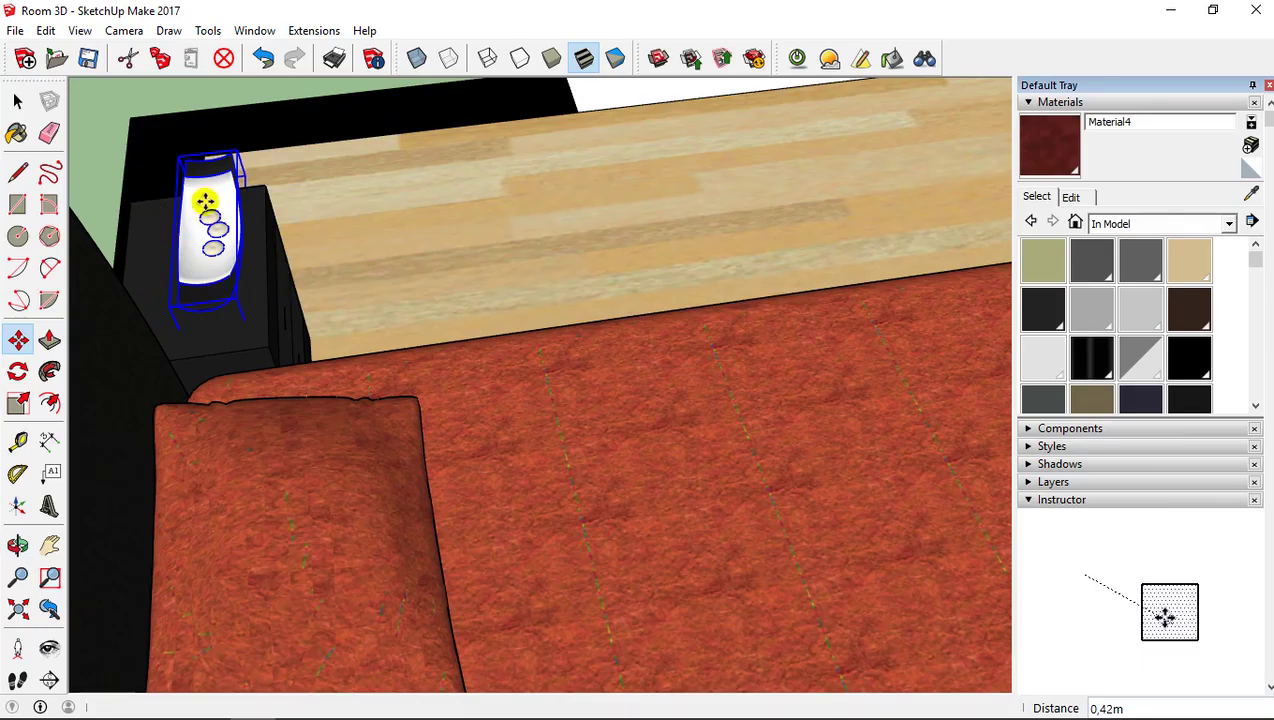
Step: Shift the curved tray about 0.09 m so that it rests on the nightstand's top surface
mouse_move(230, 200)
middle_down()
mouse_move(170, 187)
mouse_move(275, 140)
mouse_move(208, 191)
middle_up()
scroll(273, 143, up, 5)
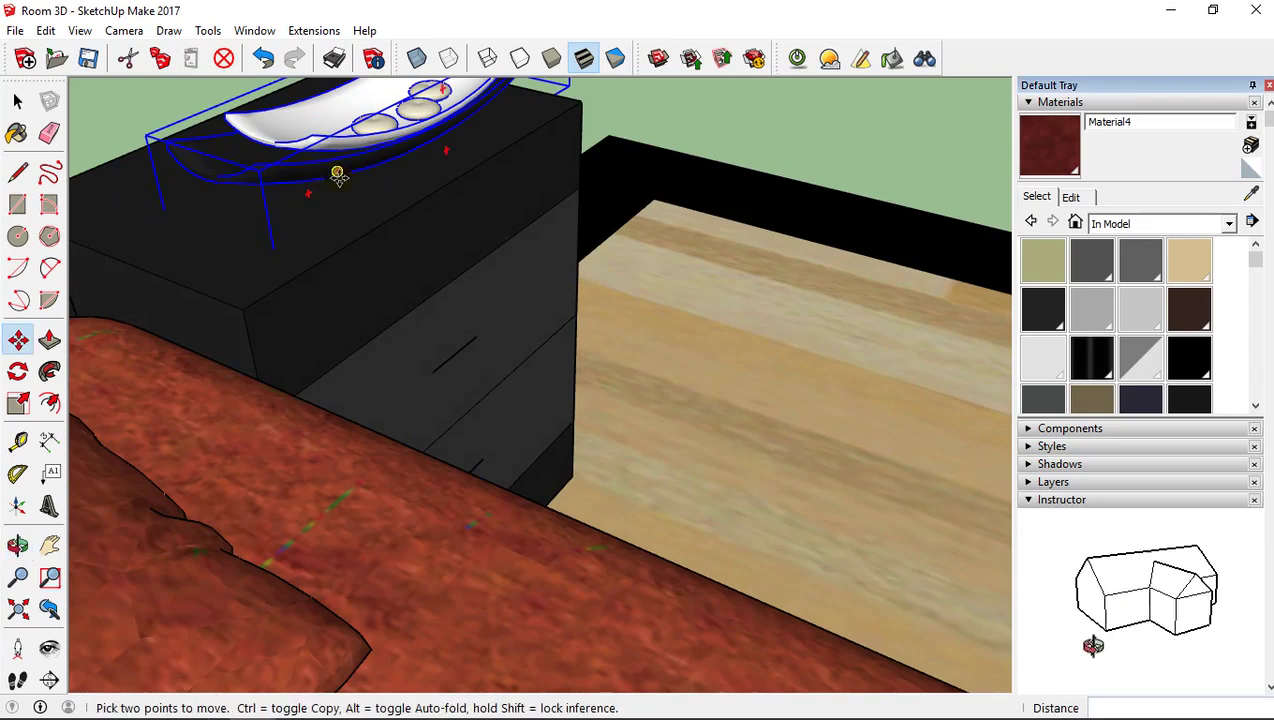
middle_drag(340, 258, 289, 302)
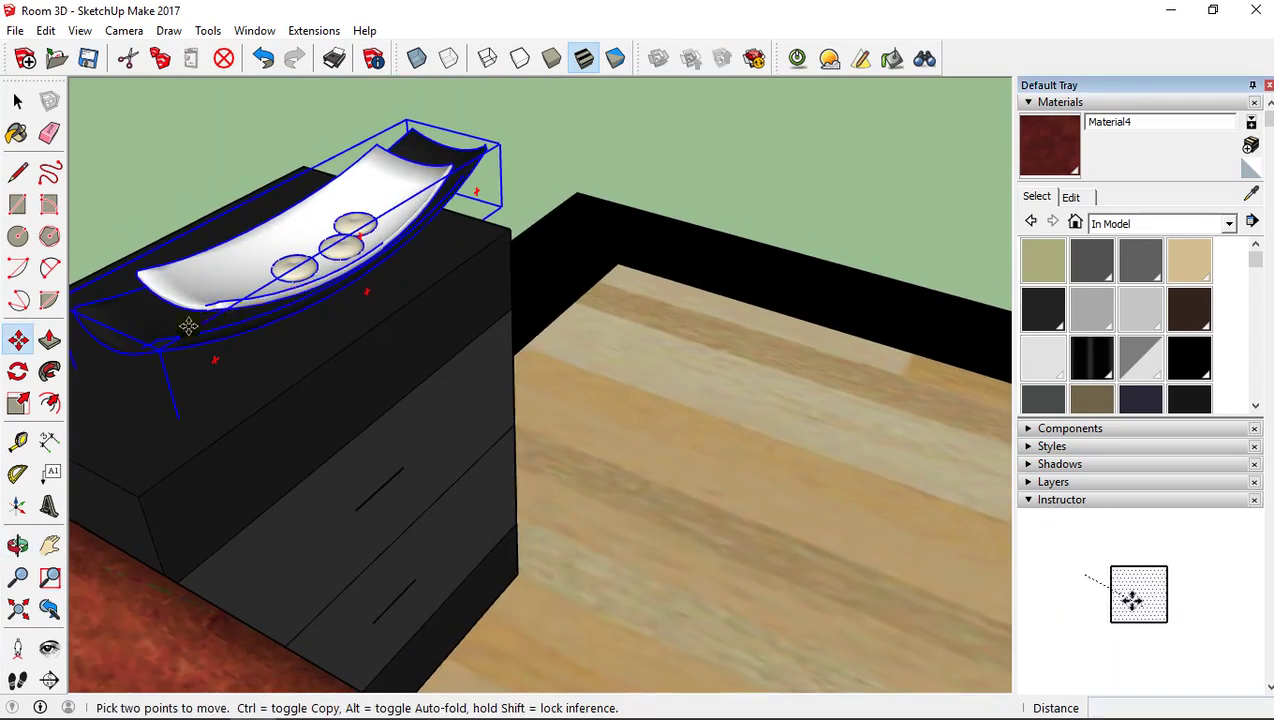
click(154, 348)
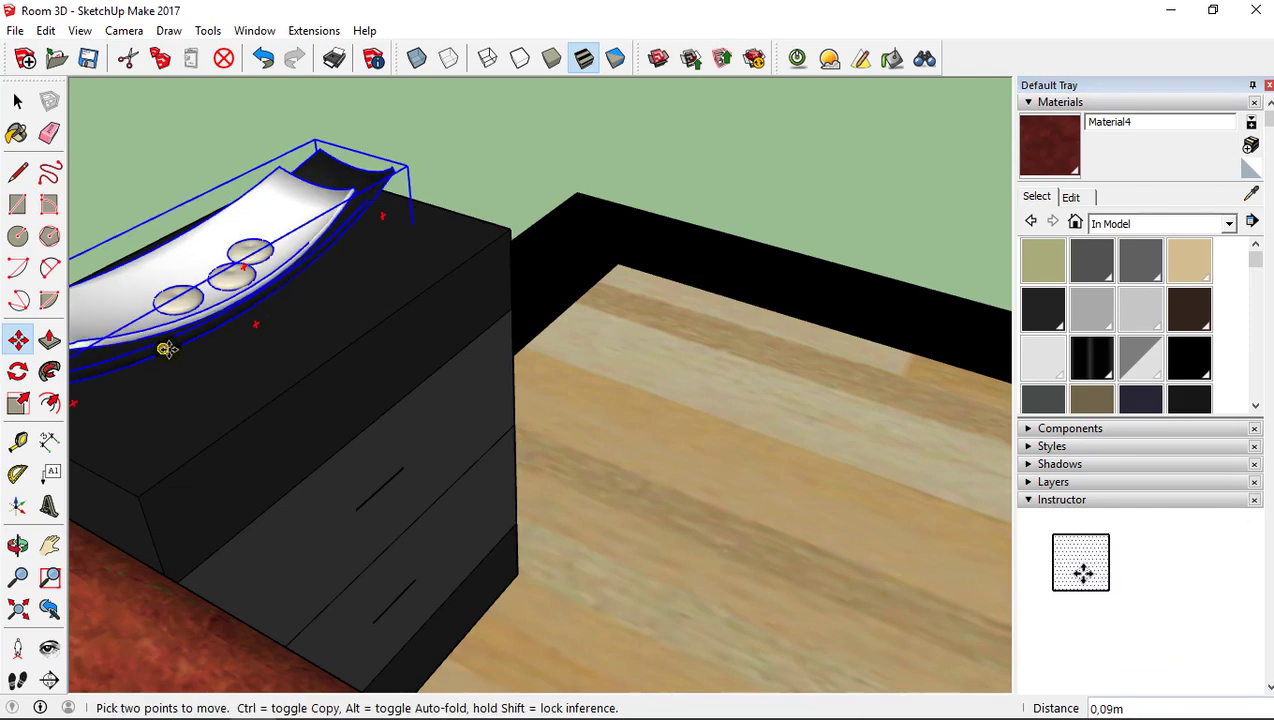
click(410, 178)
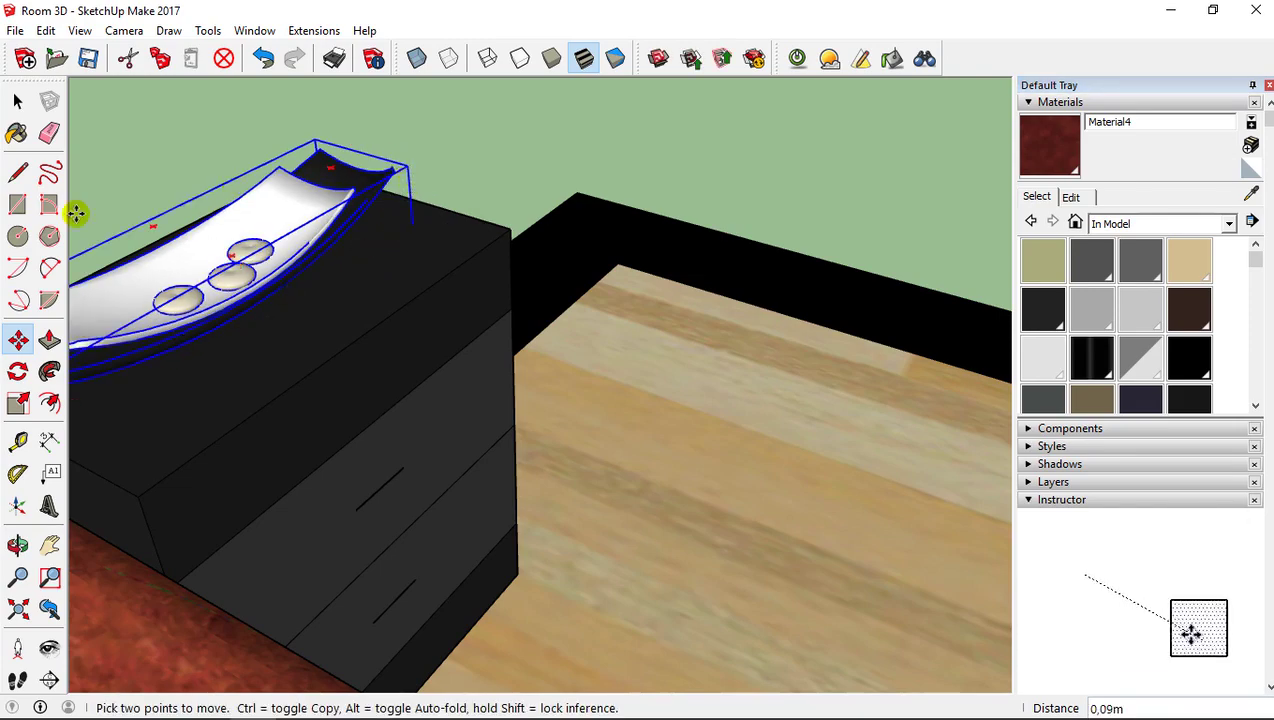
Step: Scale the curved tray uniformly to about 0.72 and move it about 0.10 m across the nightstand's top
click(17, 402)
drag(325, 140, 254, 212)
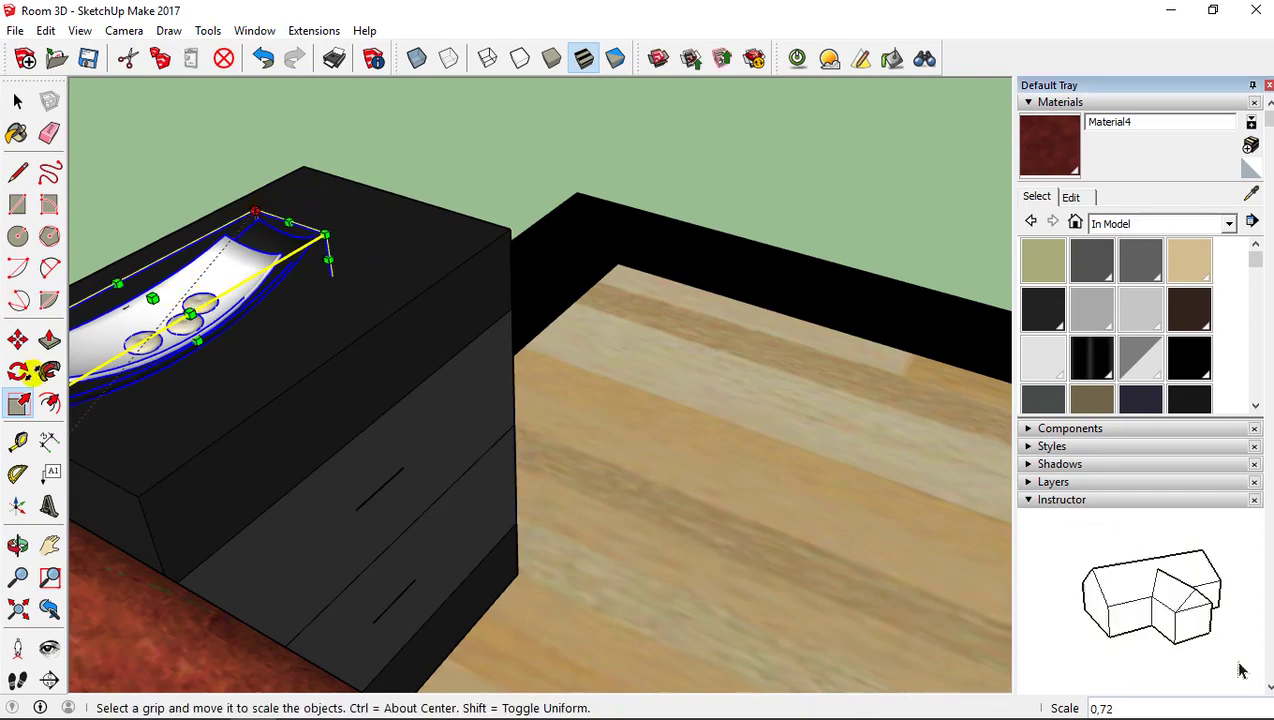
key(m)
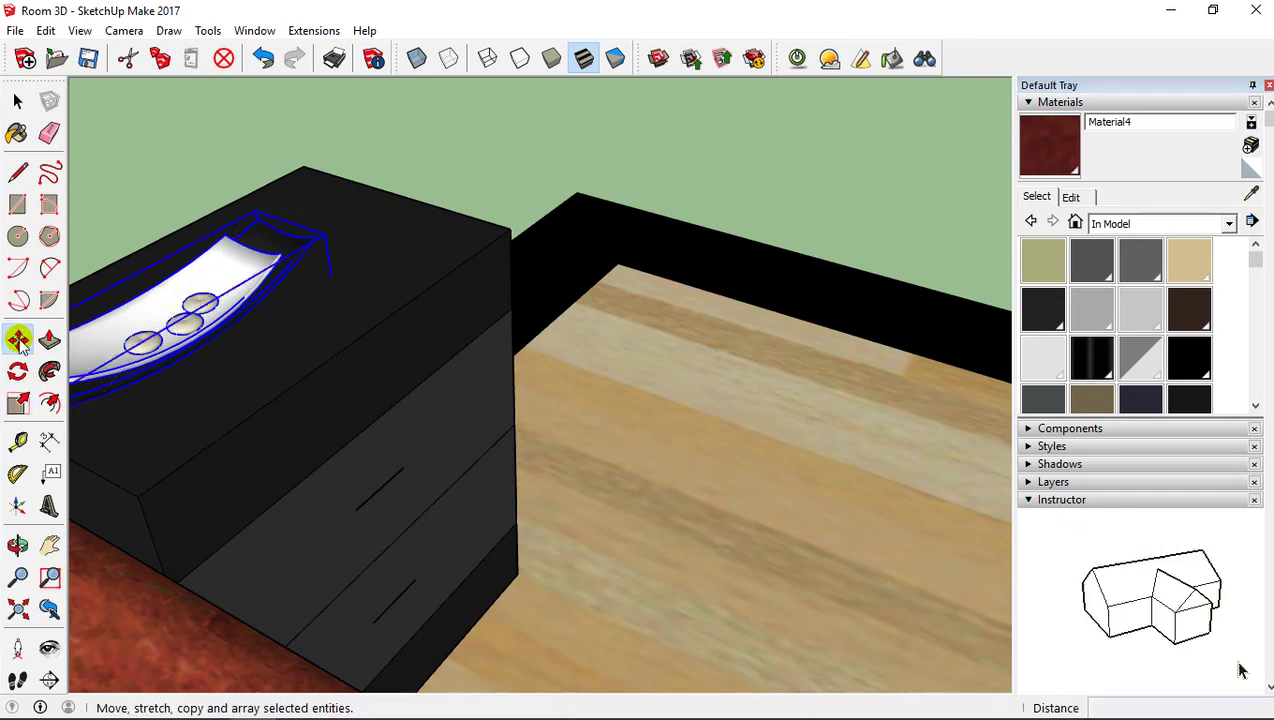
click(328, 277)
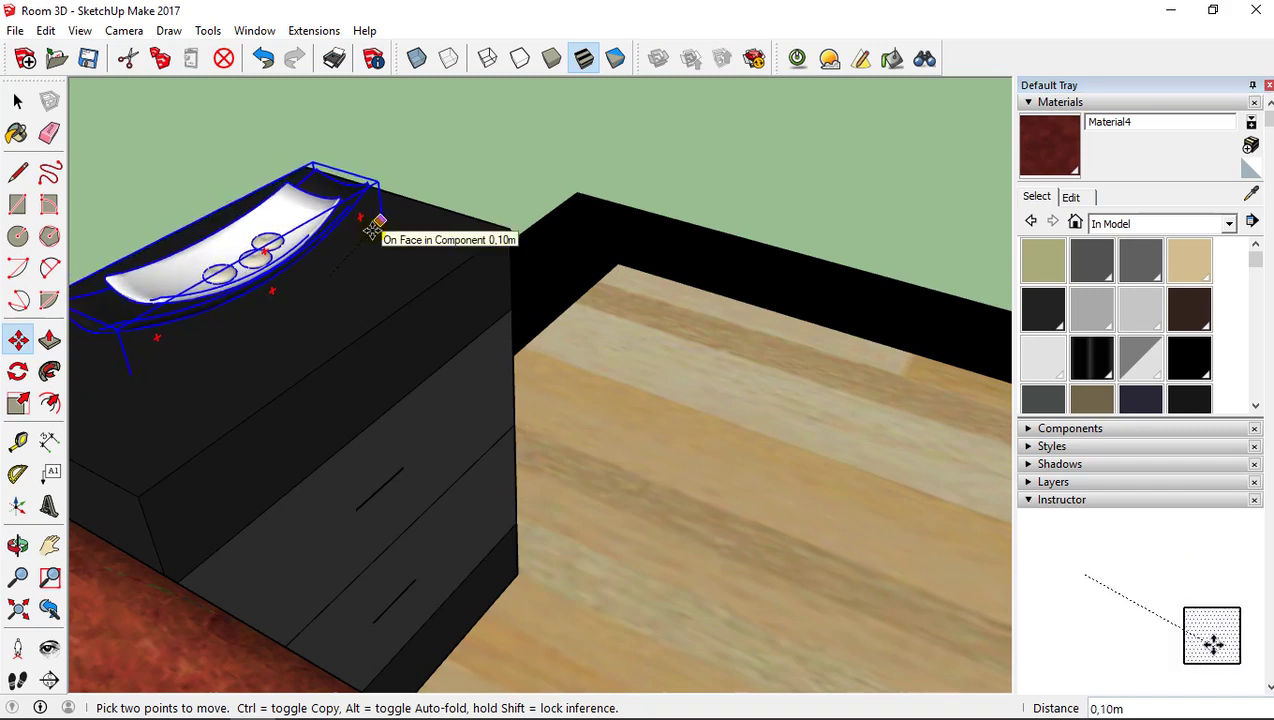
click(353, 233)
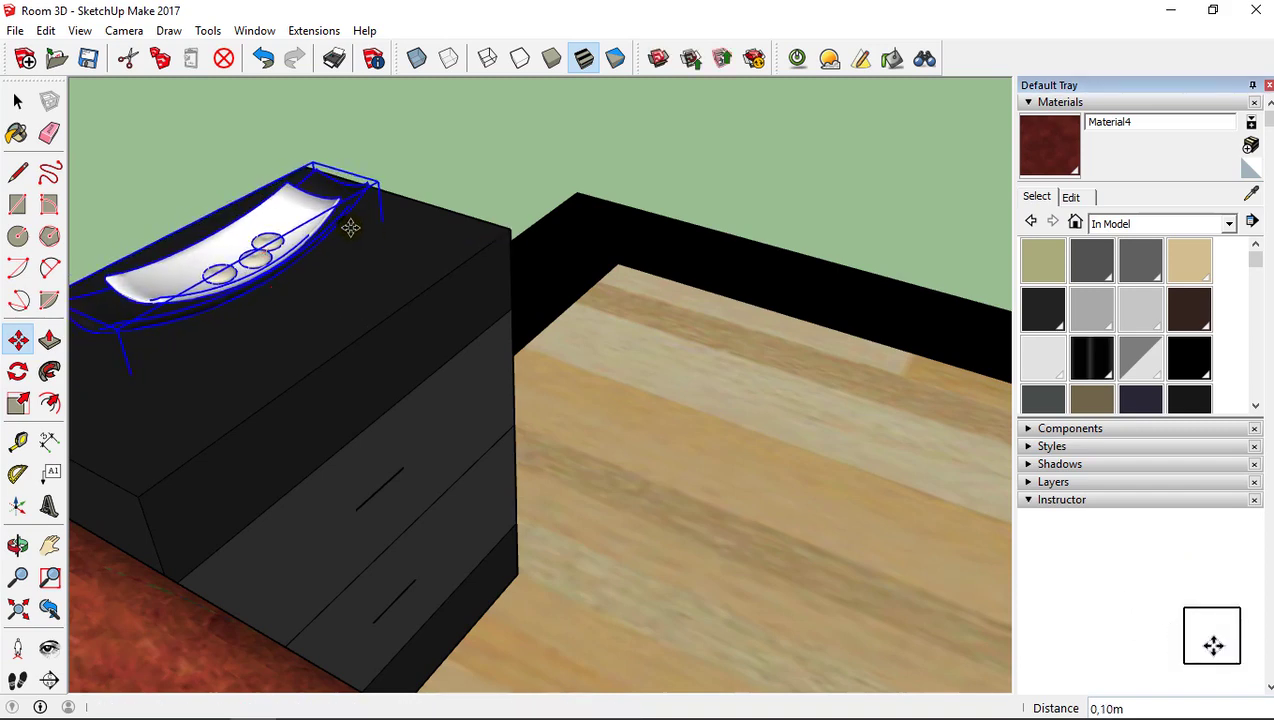
Step: Bring the whole bedroom back into view and save the Room 3D model
middle_drag(350, 228, 378, 272)
scroll(395, 364, down, 5)
middle_drag(395, 364, 489, 404)
scroll(637, 358, down, 3)
scroll(412, 392, up, 2)
mouse_move(412, 392)
middle_down()
mouse_move(472, 341)
mouse_move(311, 356)
mouse_move(313, 336)
mouse_move(390, 317)
mouse_move(407, 353)
mouse_move(390, 390)
middle_up()
scroll(364, 341, down, 2)
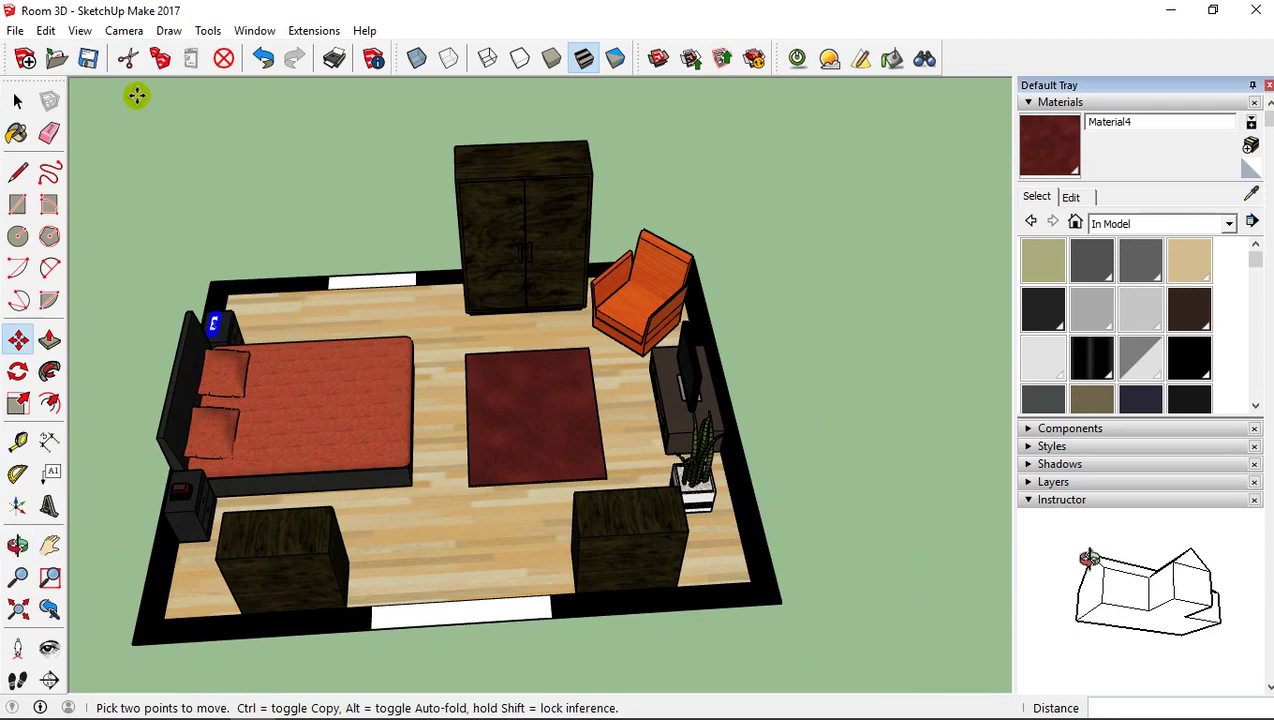
click(85, 58)
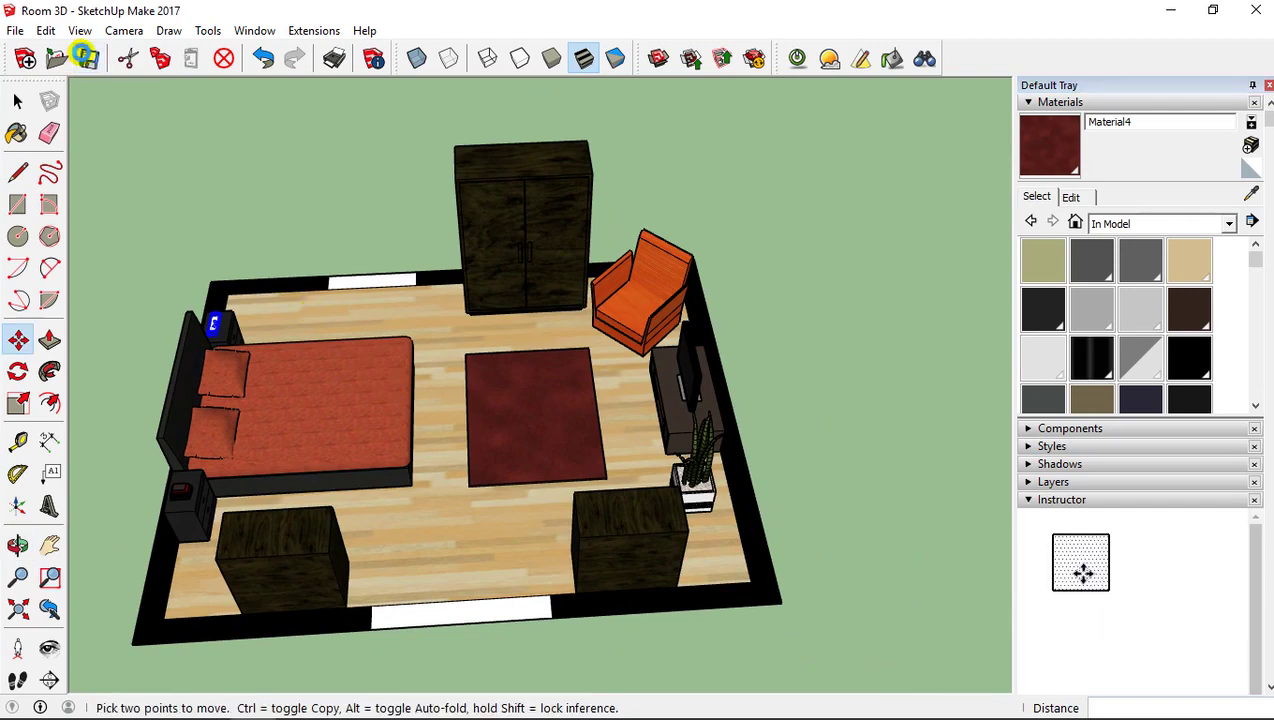
Step: Frame the entire furnished bedroom in an angled overhead view with the bed and the wardrobe at the far side
middle_drag(310, 202, 310, 175)
middle_drag(361, 318, 283, 381)
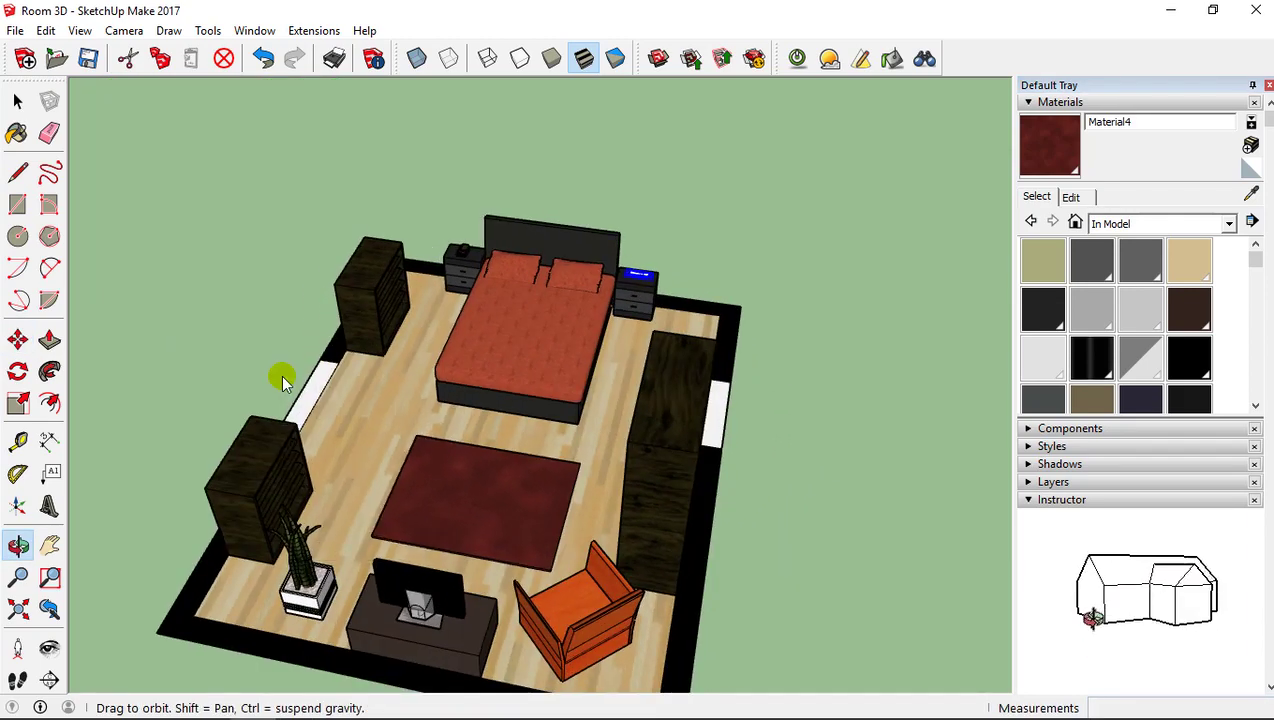
right_click(287, 376)
click(284, 284)
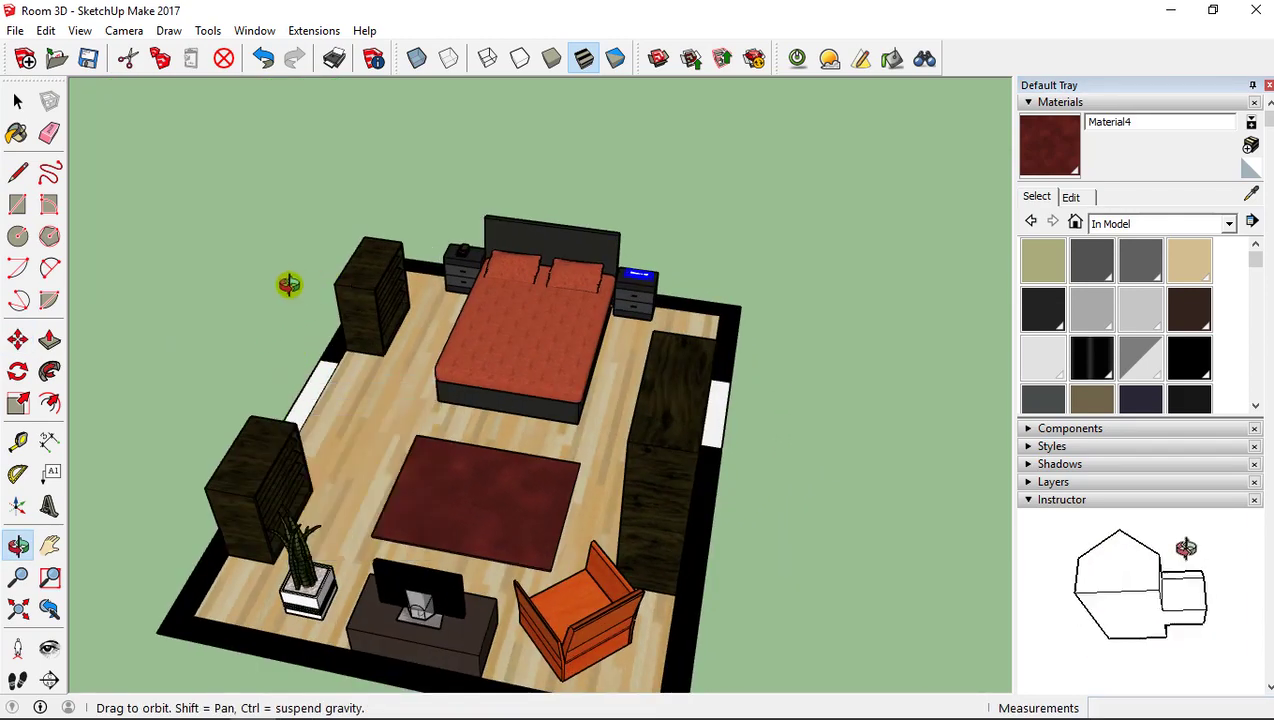
drag(284, 284, 648, 330)
shift+middle_drag(648, 330, 689, 384)
scroll(642, 341, up, 3)
scroll(689, 384, down, 3)
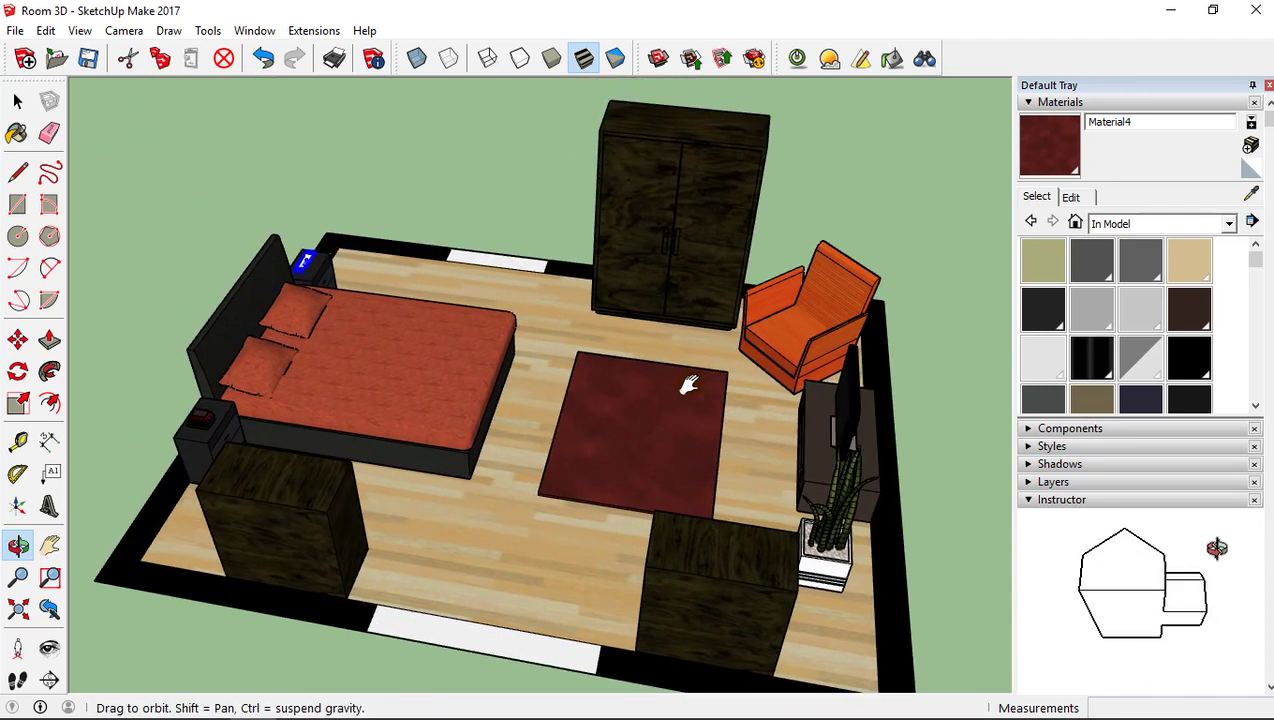
scroll(689, 384, down, 2)
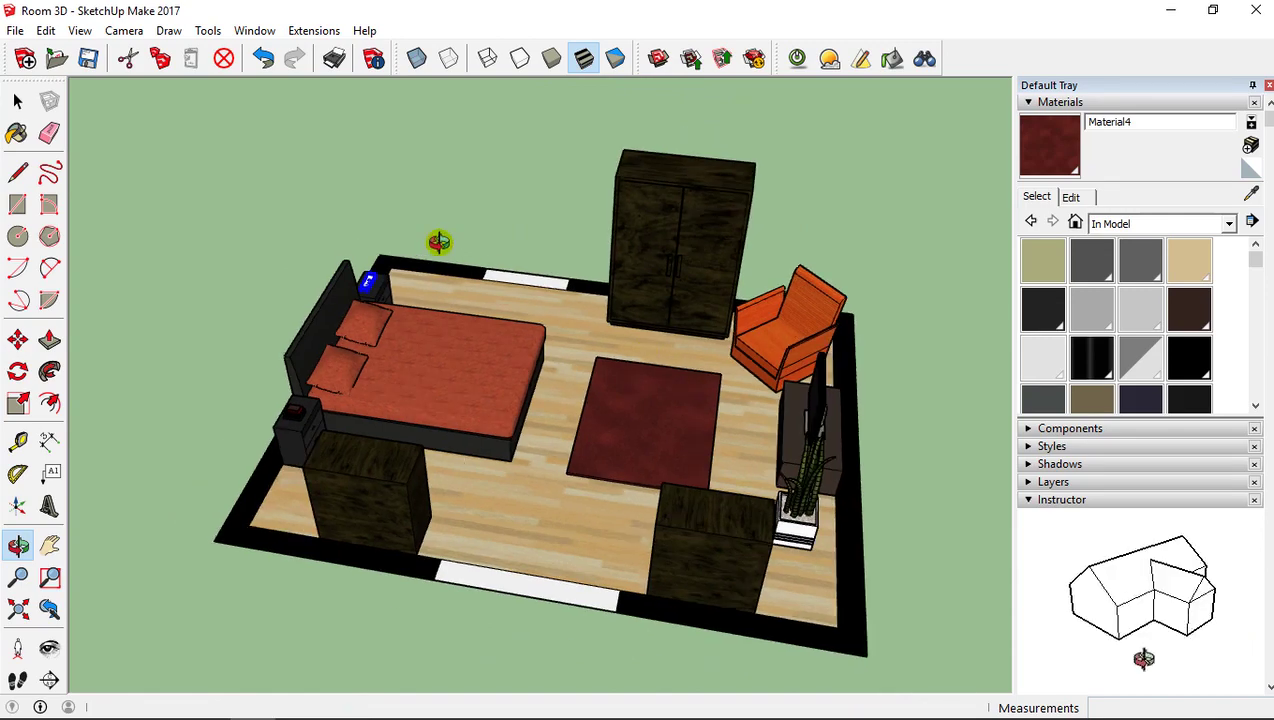
Step: Export the current view as a 2D JPEG image named Room 3D to the desktop folder (Bureau)
click(13, 30)
mouse_move(114, 304)
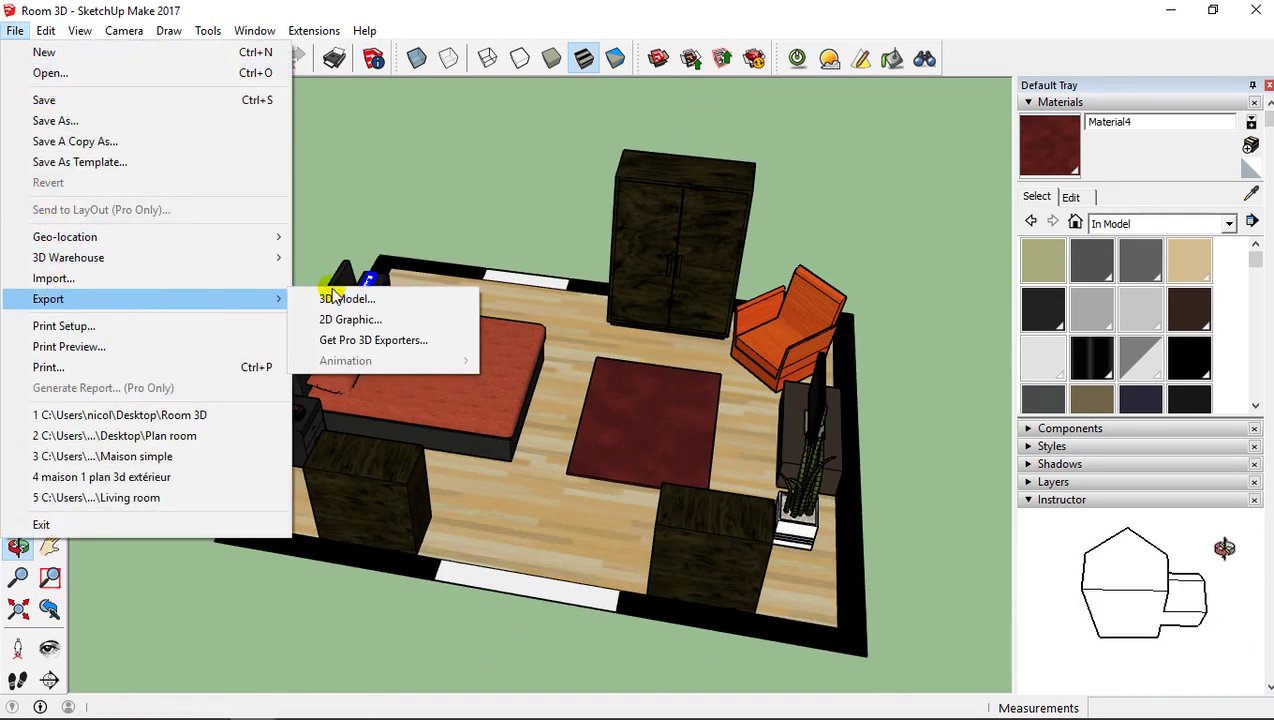
click(352, 319)
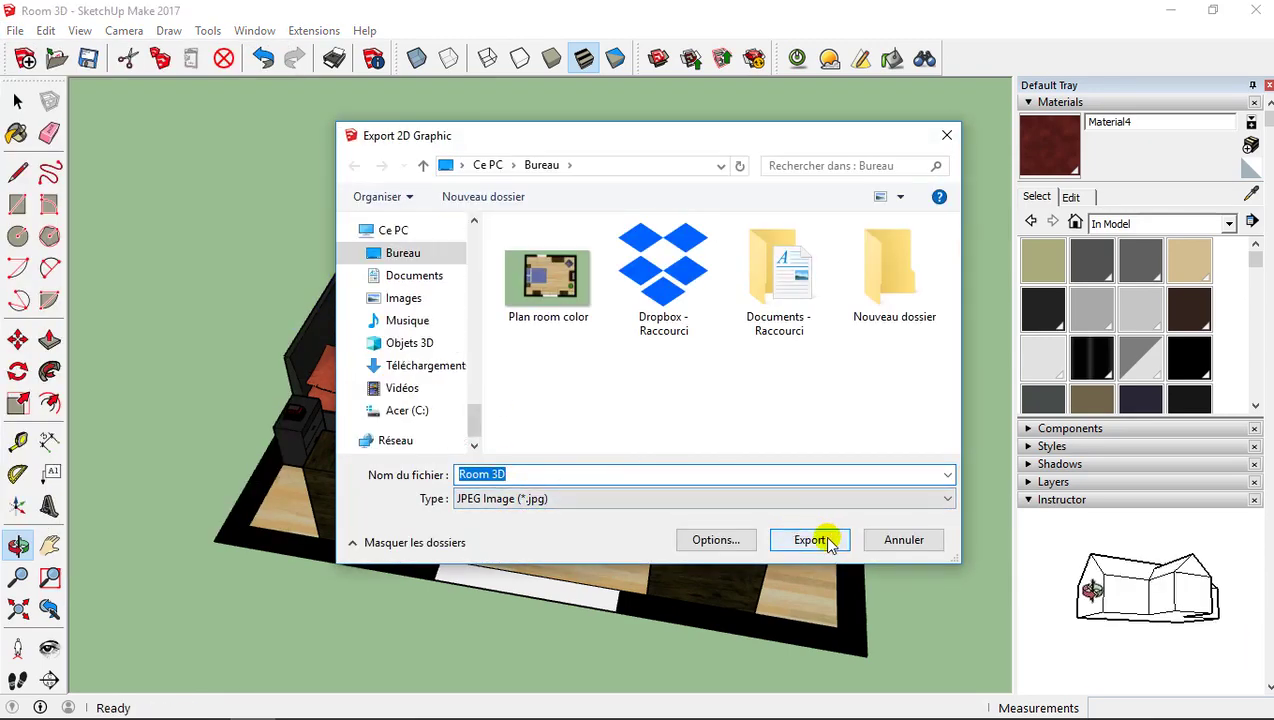
click(818, 545)
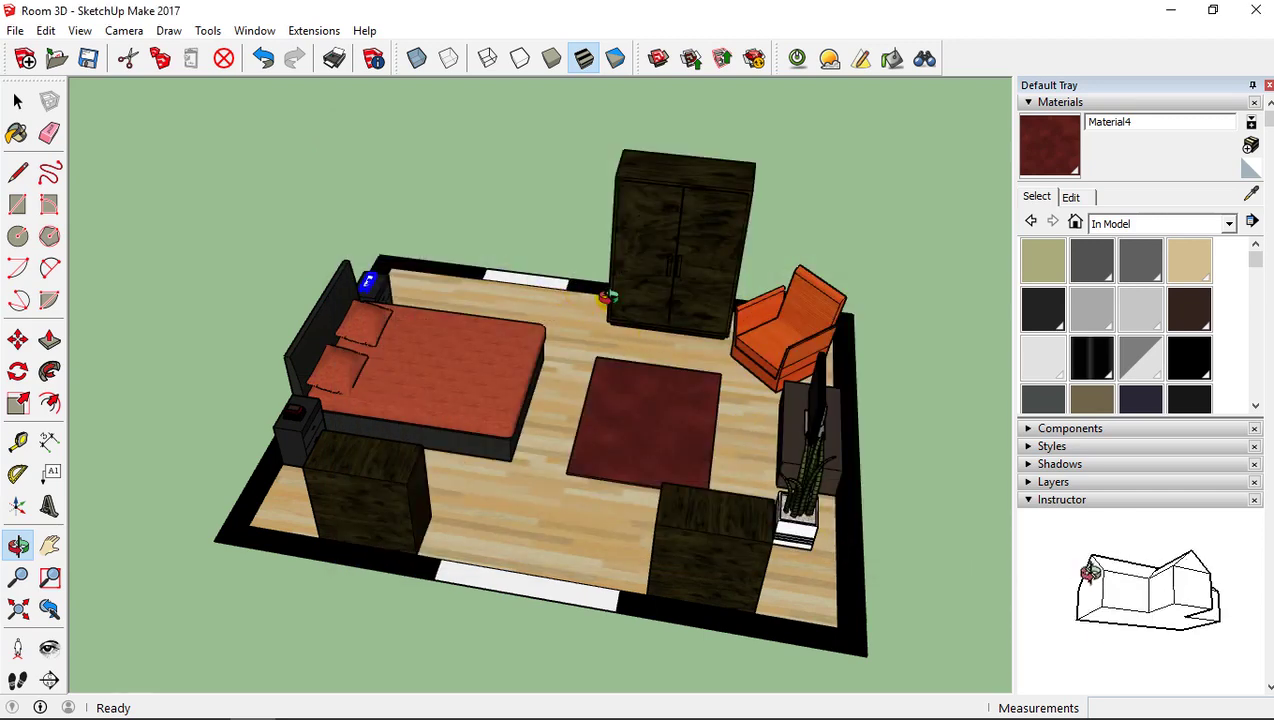
Step: Close the room model and decline to open the locked Room 3D file as read-only
click(1258, 11)
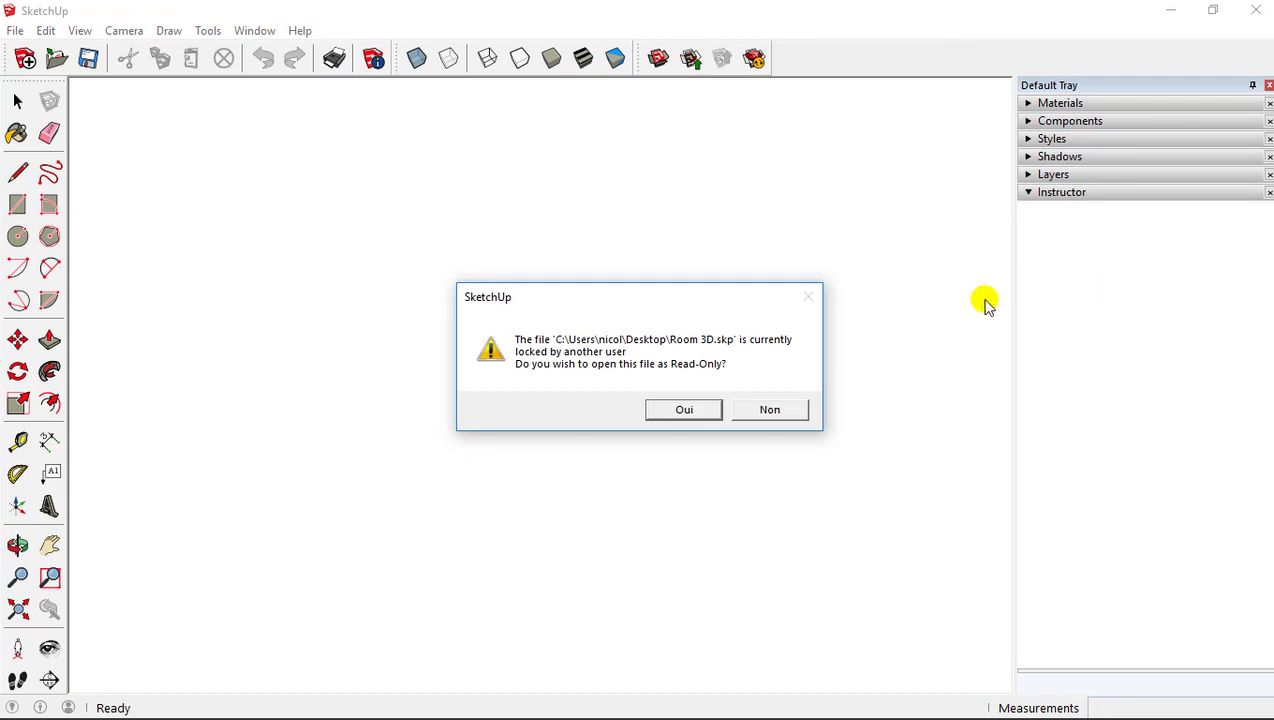
click(790, 410)
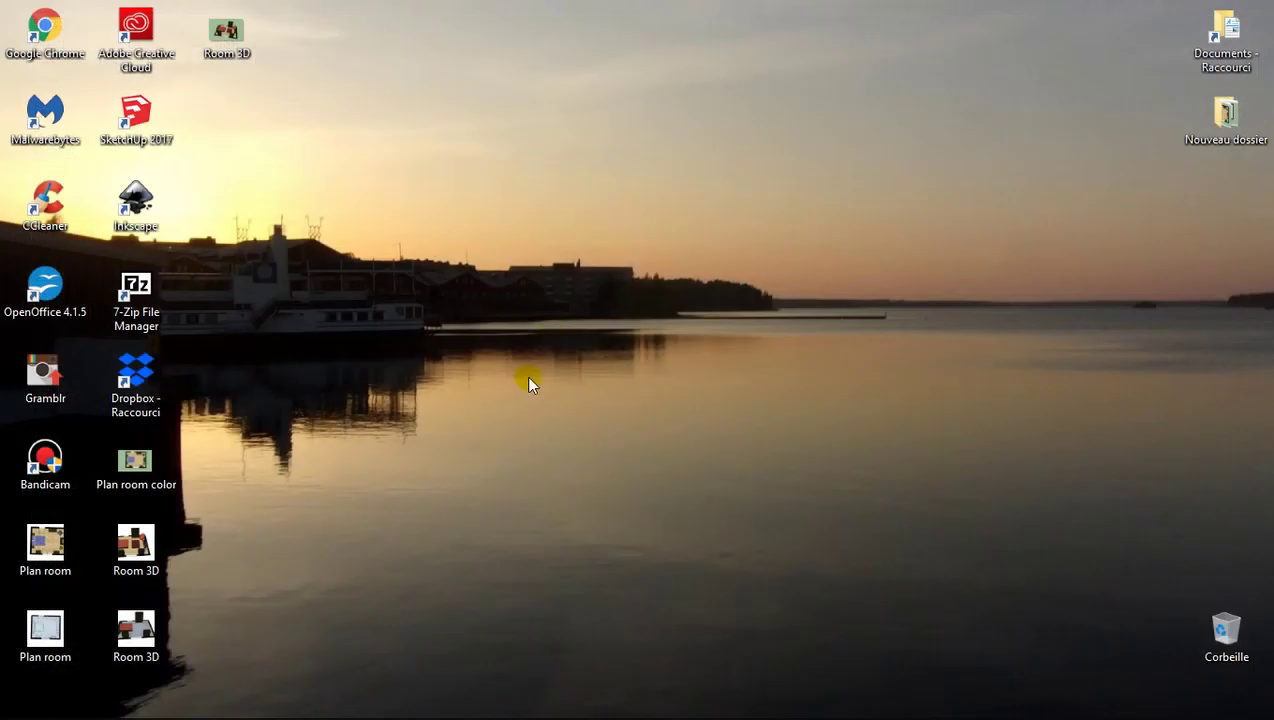
click(165, 703)
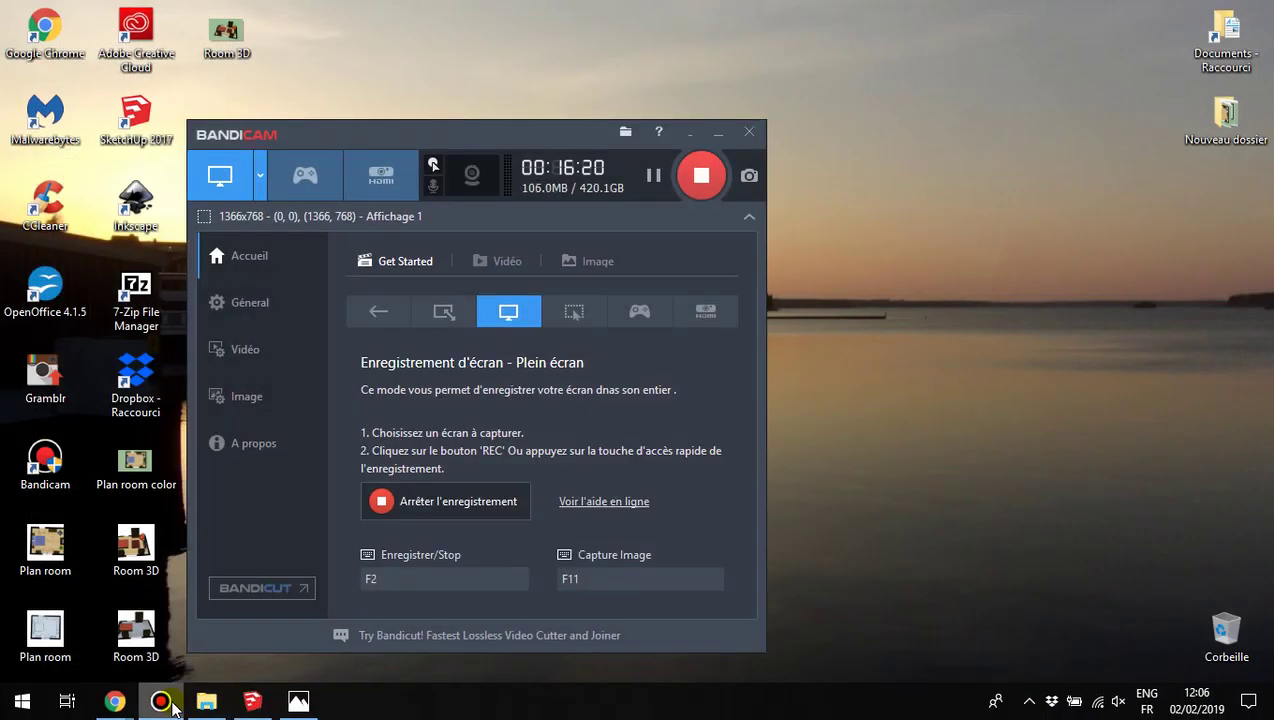